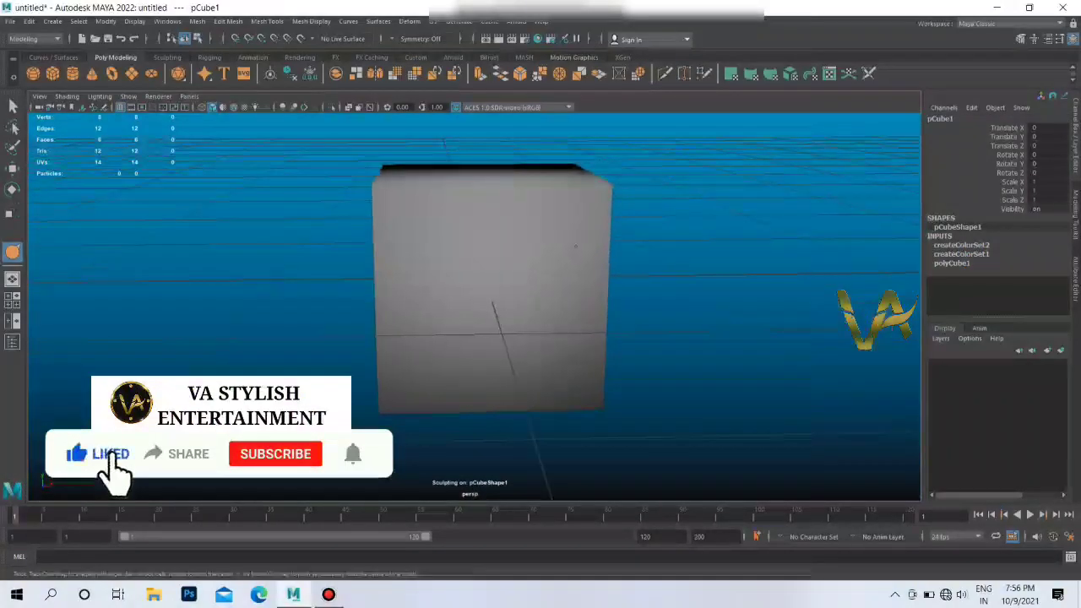
# Step: Select the cube and scale it down into a thin, wide slab
pyautogui.press('w')
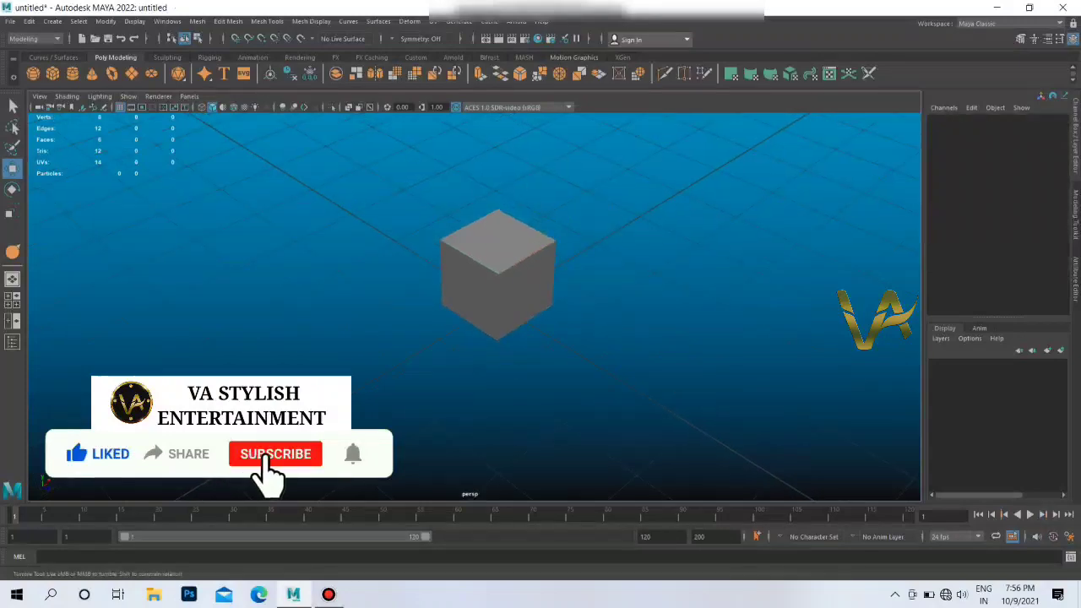
pyautogui.click(515, 253)
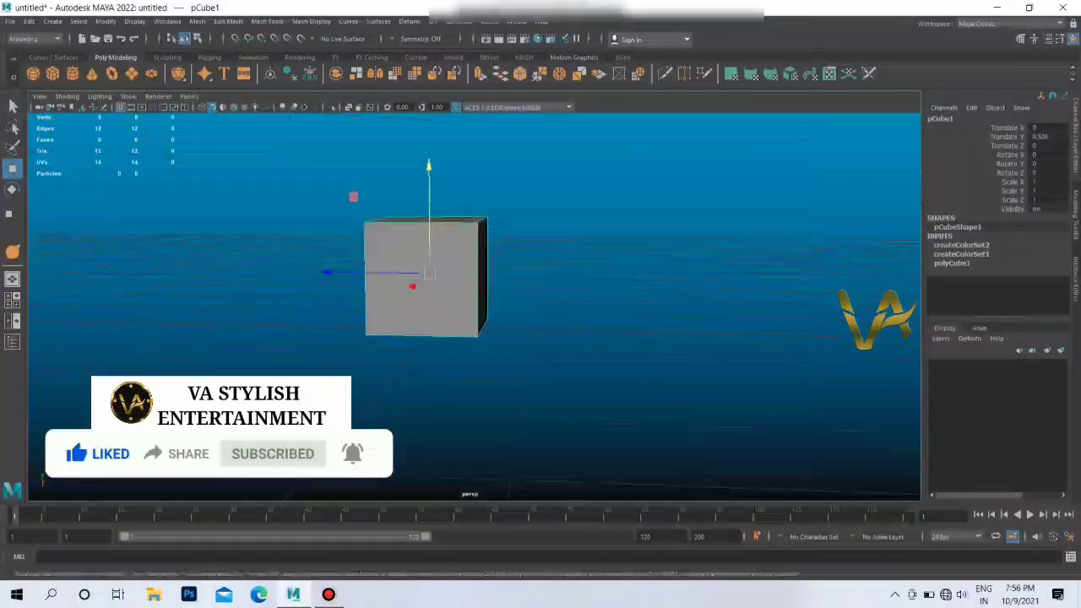
pyautogui.moveTo(341, 274)
pyautogui.mouseDown()
pyautogui.moveTo(351, 274)
pyautogui.moveTo(211, 283)
pyautogui.mouseUp()
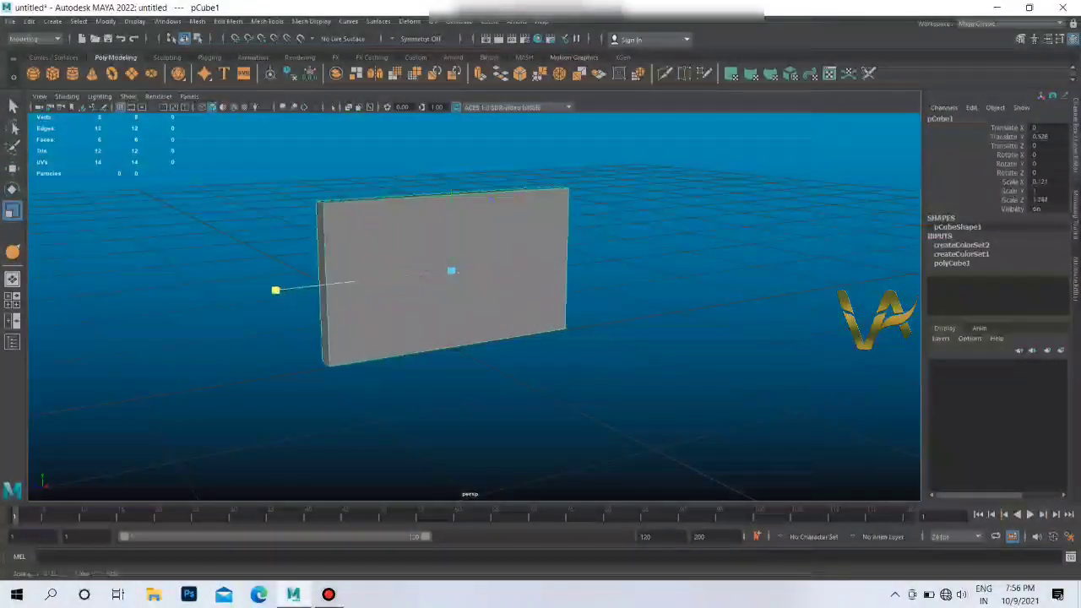
# Step: Stretch the slab into a tall wall and raise it above the grid
pyautogui.moveTo(442, 285)
pyautogui.mouseDown()
pyautogui.moveTo(507, 284)
pyautogui.moveTo(423, 292)
pyautogui.mouseUp()
pyautogui.moveTo(454, 237)
pyautogui.mouseDown()
pyautogui.moveTo(453, 186)
pyautogui.moveTo(485, 128)
pyautogui.mouseUp()
pyautogui.scroll(-3, 485, 279)
pyautogui.keyDown('alt'); pyautogui.moveTo(473, 287); pyautogui.dragTo(520, 282); pyautogui.keyUp('alt')
# Step: Extrude the wall's top face and pull it upward into a flared upper section
pyautogui.moveTo(521, 282); pyautogui.dragTo(520, 314, button='right')
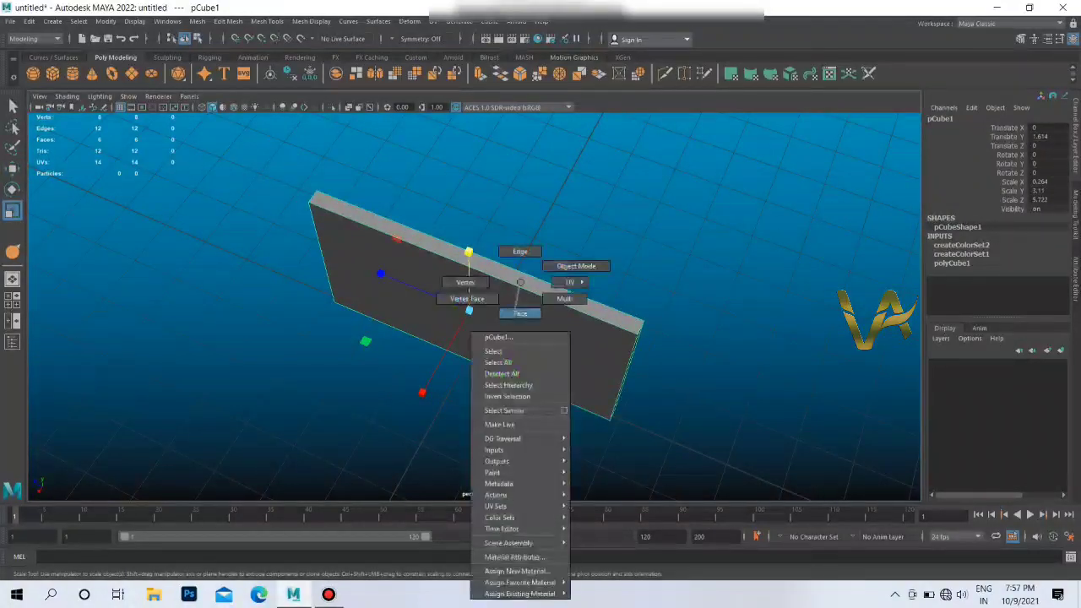
pyautogui.click(473, 321)
pyautogui.keyDown('alt'); pyautogui.moveTo(473, 321); pyautogui.dragTo(524, 304); pyautogui.keyUp('alt')
pyautogui.hotkey('ctrl', 'e')
pyautogui.moveTo(472, 186); pyautogui.dragTo(471, 118)
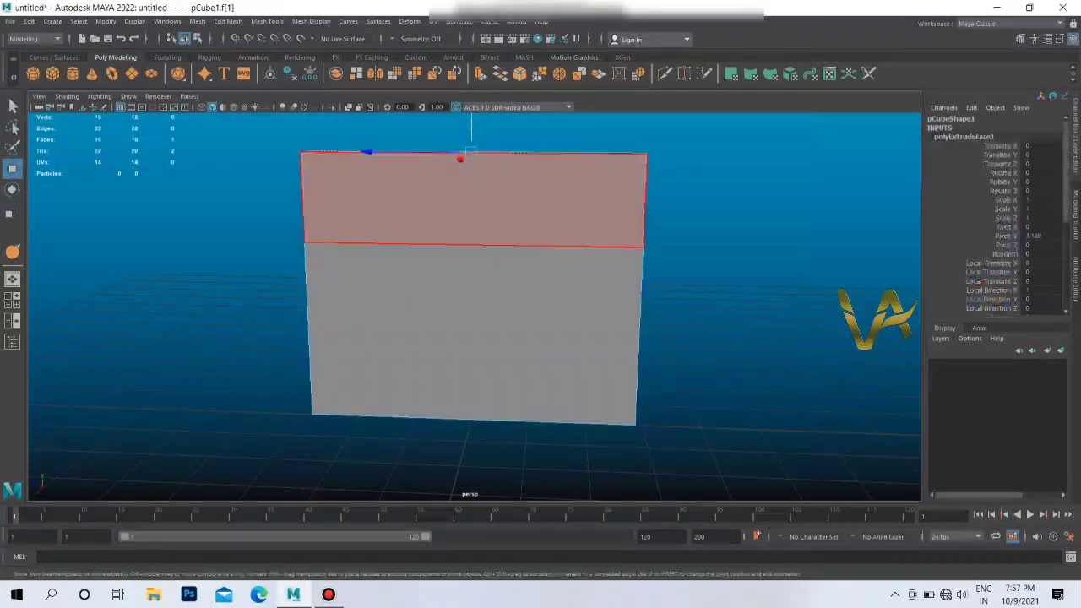
pyautogui.scroll(-2, 469, 338)
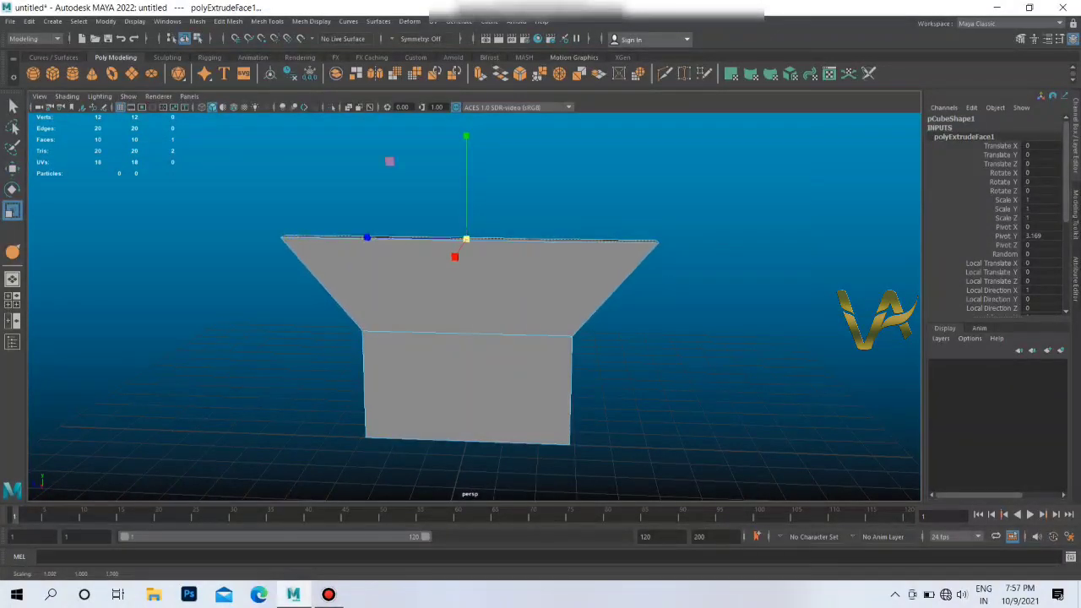
pyautogui.moveTo(473, 295)
pyautogui.keyDown('alt'); pyautogui.mouseDown()
pyautogui.moveTo(558, 278)
pyautogui.moveTo(540, 296)
pyautogui.moveTo(574, 296)
pyautogui.mouseUp(); pyautogui.keyUp('alt')
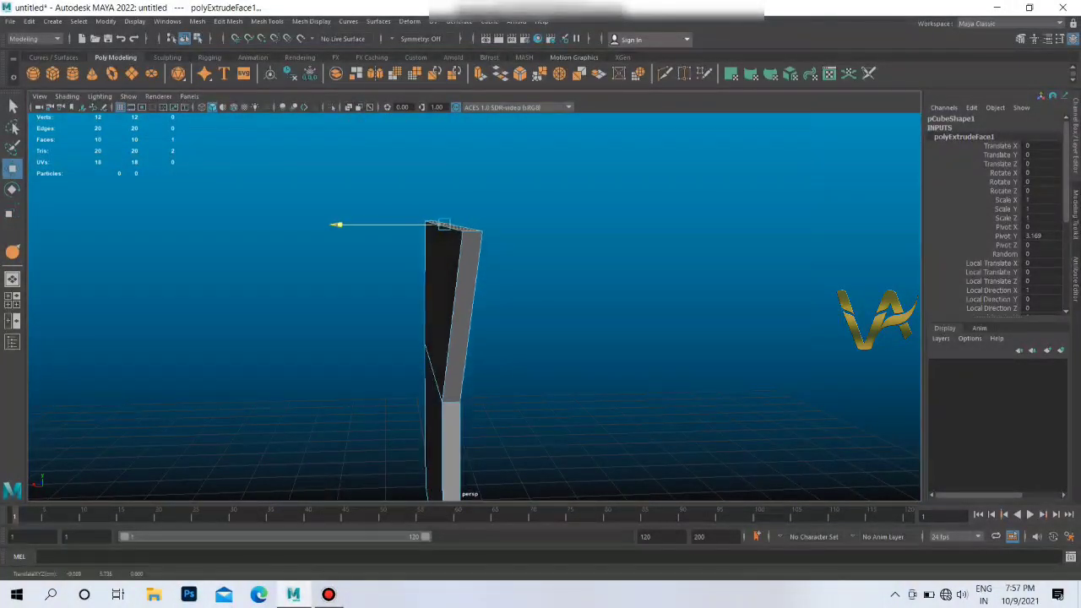
pyautogui.press('w')
pyautogui.keyDown('alt'); pyautogui.moveTo(507, 296); pyautogui.dragTo(541, 271); pyautogui.keyUp('alt')
# Step: Stack several more extrusions on the top face, undoing one stray upward move
pyautogui.hotkey('ctrl', 'e')
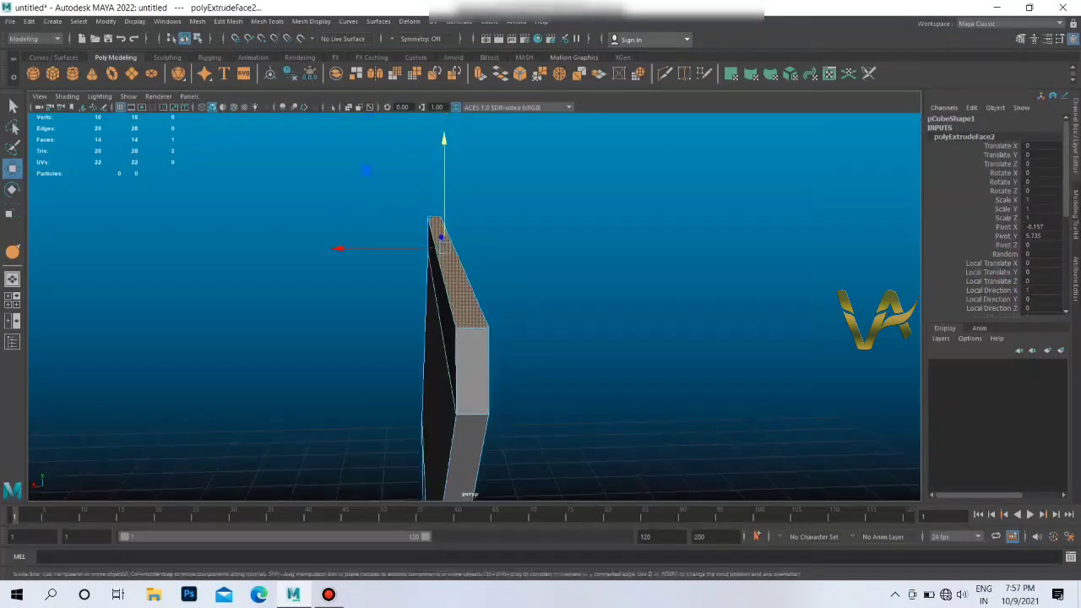
pyautogui.scroll(5, 473, 304)
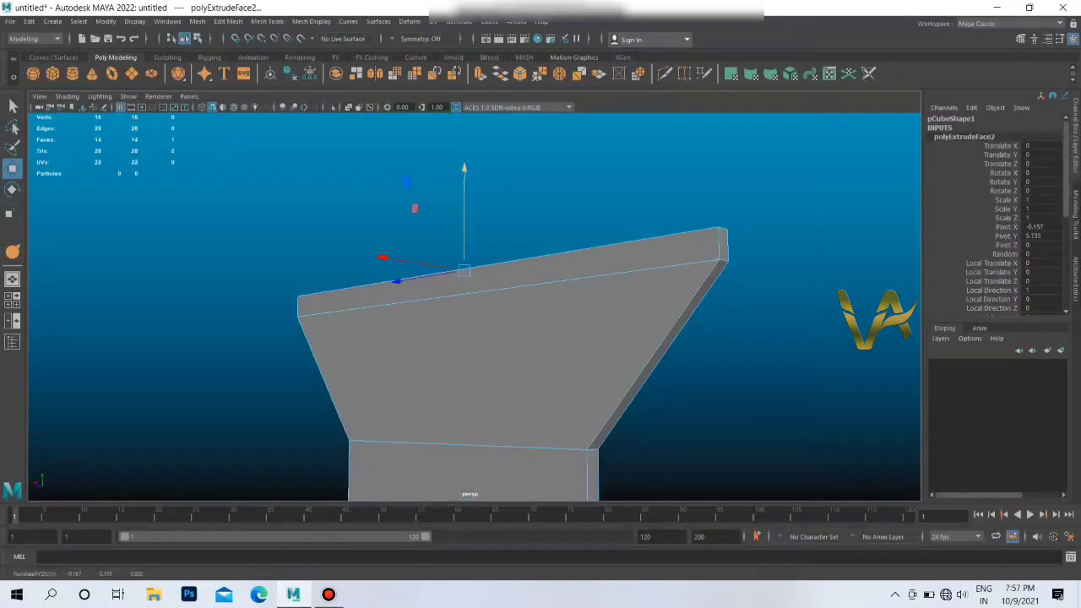
pyautogui.hotkey('ctrl', 'e')
pyautogui.moveTo(464, 220); pyautogui.dragTo(463, 167)
pyautogui.hotkey('ctrl', 'e')
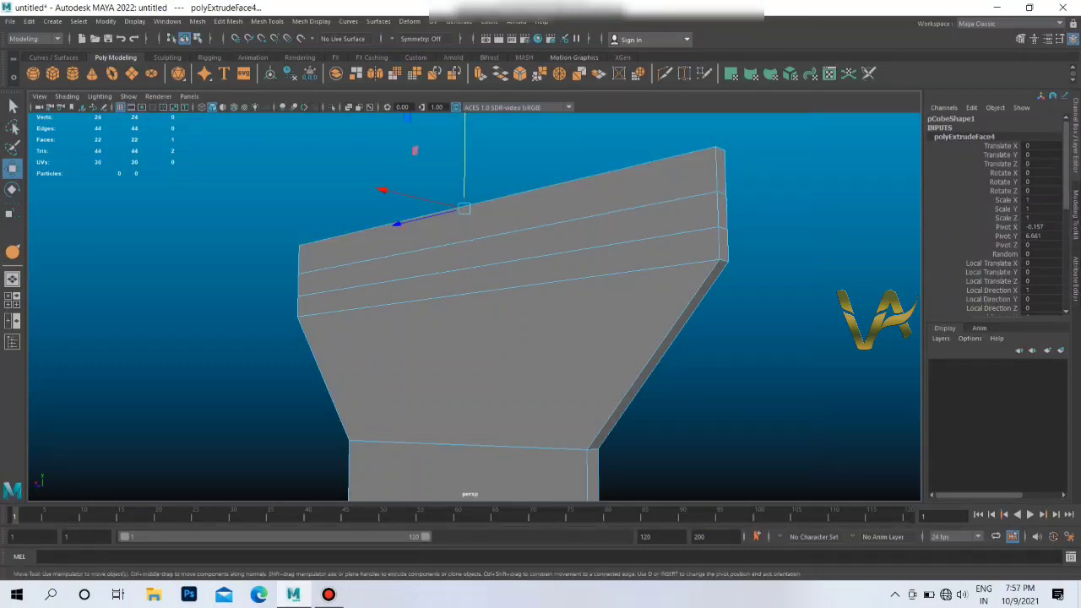
pyautogui.keyDown('alt'); pyautogui.moveTo(506, 254); pyautogui.dragTo(507, 355); pyautogui.keyUp('alt')
pyautogui.hotkey('ctrl', 'z')
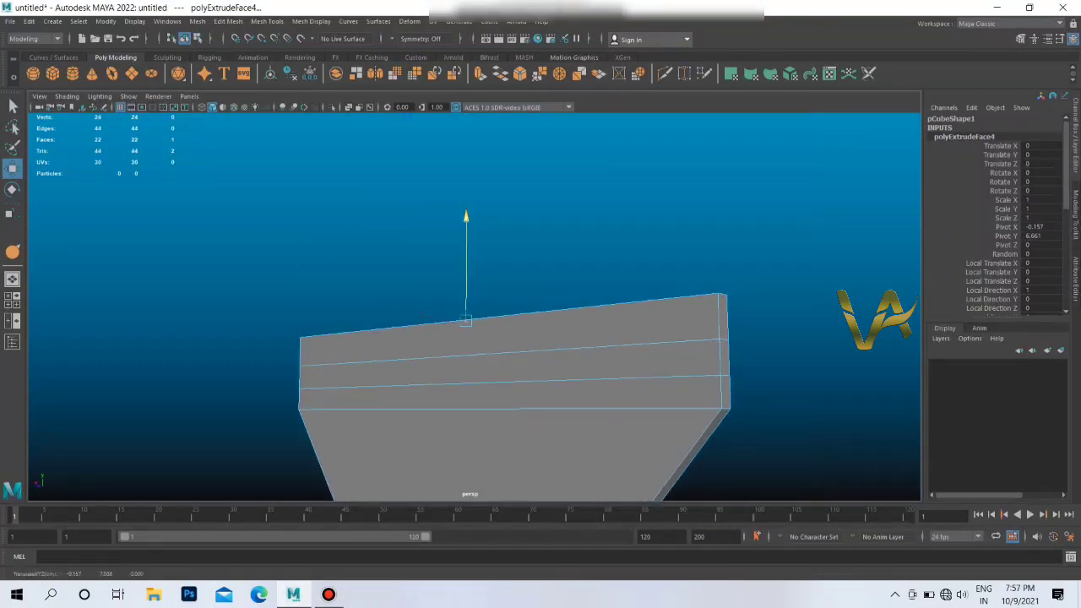
pyautogui.keyDown('alt'); pyautogui.moveTo(507, 354); pyautogui.dragTo(380, 355); pyautogui.keyUp('alt')
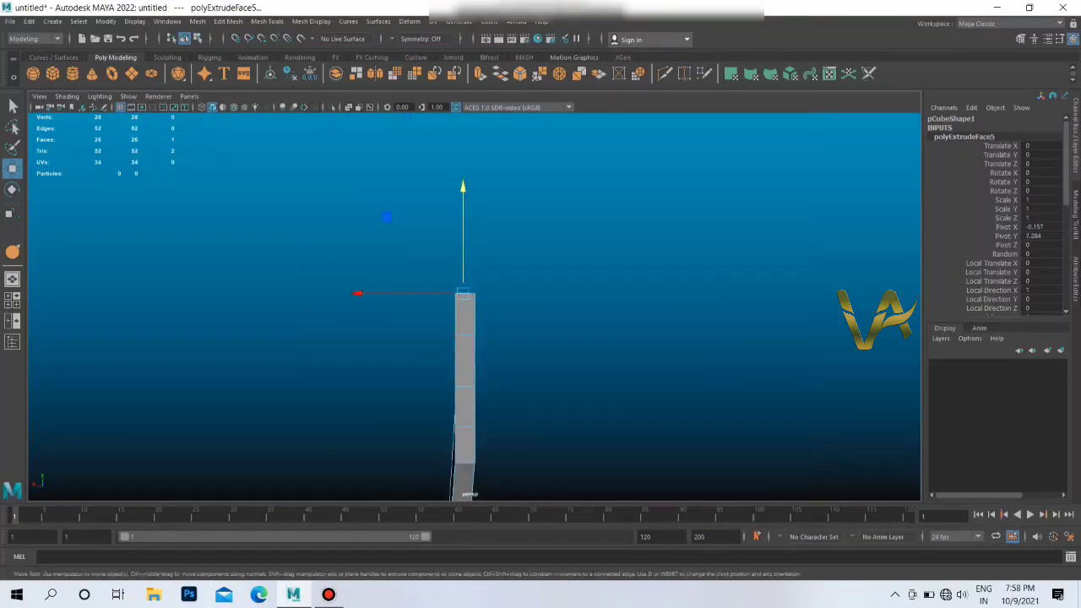
pyautogui.keyDown('alt'); pyautogui.moveTo(506, 355); pyautogui.dragTo(591, 338); pyautogui.keyUp('alt')
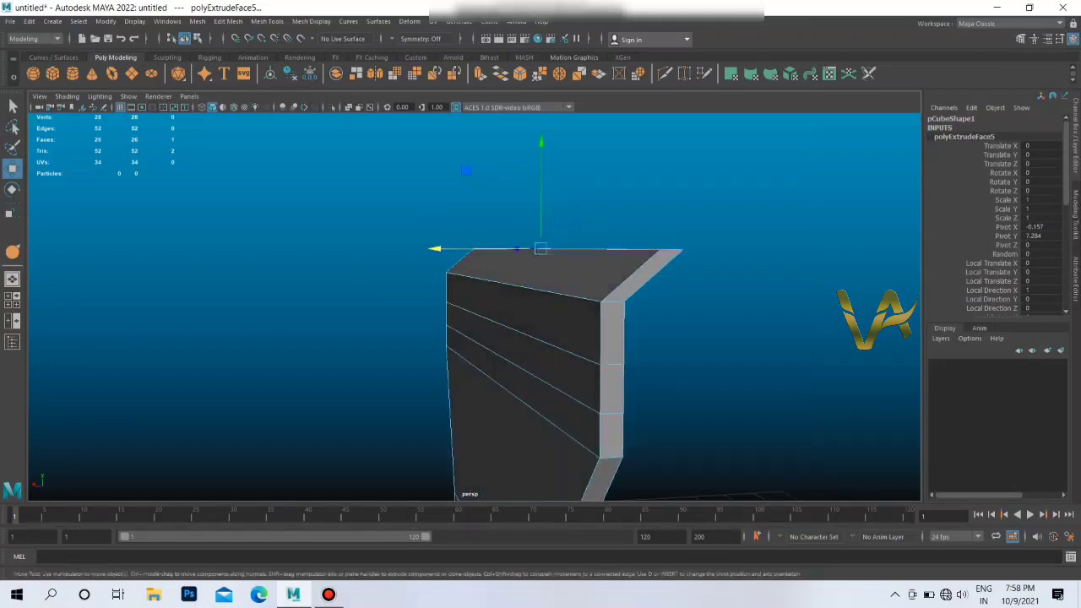
# Step: Move a side edge to bend the model's profile into a zigzag
pyautogui.moveTo(506, 279)
pyautogui.mouseDown(button='right')
pyautogui.moveTo(431, 279)
pyautogui.moveTo(452, 279)
pyautogui.mouseUp(button='right')
pyautogui.click(507, 328)
pyautogui.press('w')
pyautogui.keyDown('alt'); pyautogui.moveTo(498, 324); pyautogui.dragTo(494, 277); pyautogui.keyUp('alt')
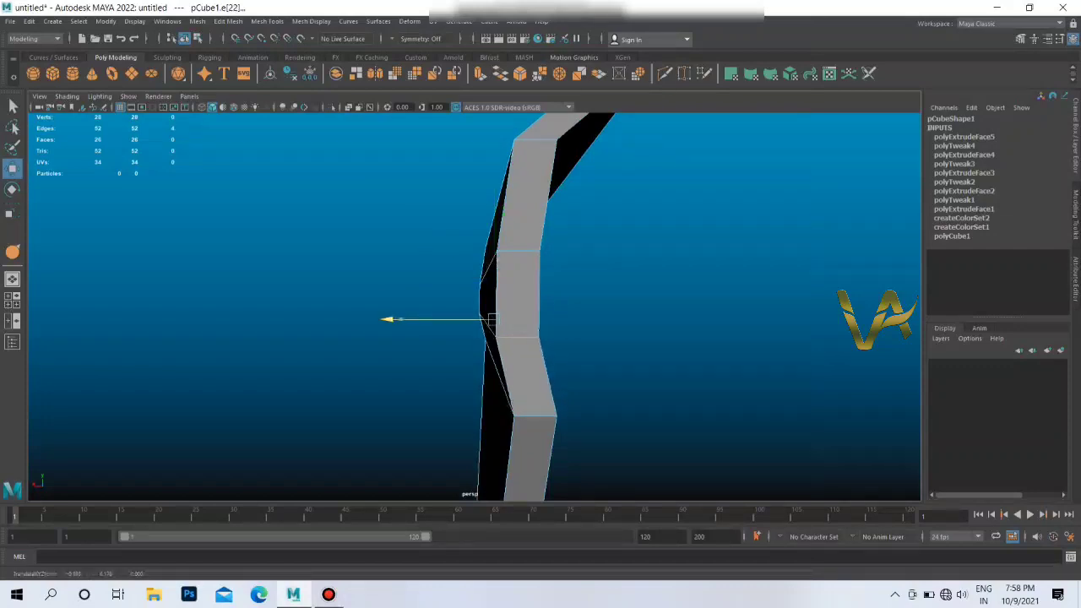
pyautogui.moveTo(494, 321)
pyautogui.keyDown('alt'); pyautogui.mouseDown()
pyautogui.moveTo(452, 316)
pyautogui.moveTo(454, 346)
pyautogui.moveTo(544, 329)
pyautogui.moveTo(473, 329)
pyautogui.mouseUp(); pyautogui.keyUp('alt')
pyautogui.click(676, 381)
pyautogui.scroll(3, 493, 325)
pyautogui.scroll(3, 473, 329)
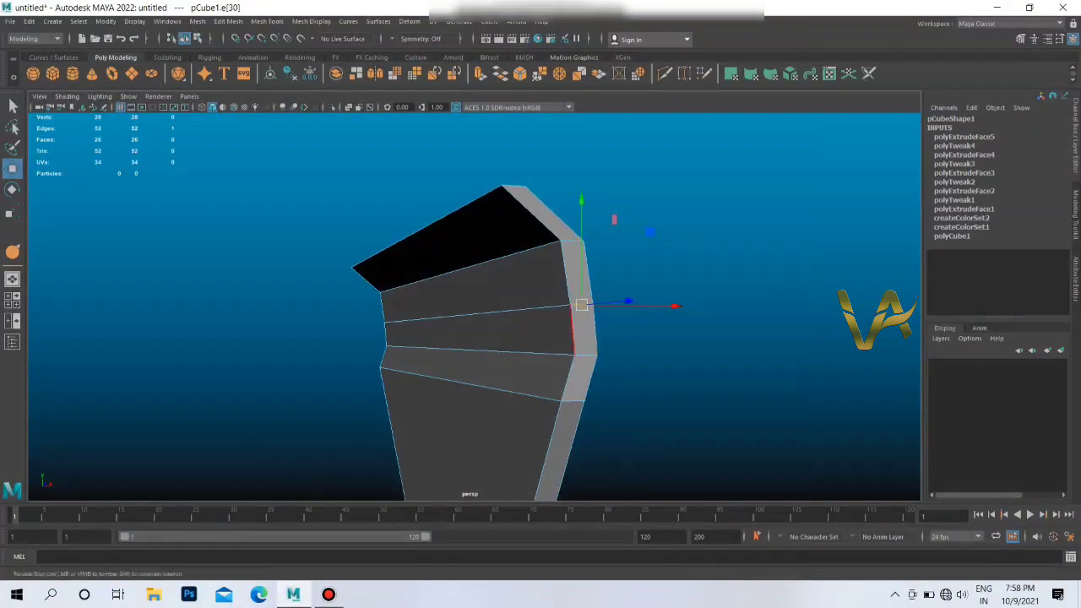
# Step: Select edges along the bent side of the stacked top section
pyautogui.moveTo(507, 321)
pyautogui.keyDown('alt'); pyautogui.mouseDown()
pyautogui.moveTo(456, 330)
pyautogui.moveTo(583, 323)
pyautogui.mouseUp(); pyautogui.keyUp('alt')
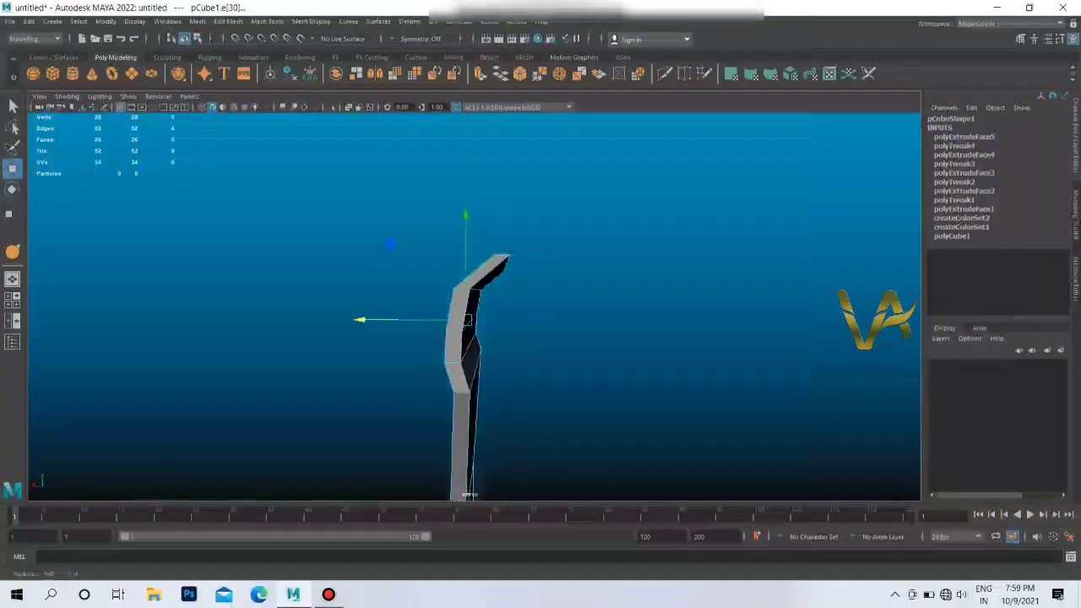
pyautogui.moveTo(330, 304); pyautogui.dragTo(510, 315)
pyautogui.moveTo(510, 314)
pyautogui.keyDown('alt'); pyautogui.mouseDown()
pyautogui.moveTo(540, 312)
pyautogui.moveTo(473, 317)
pyautogui.moveTo(676, 316)
pyautogui.mouseUp(); pyautogui.keyUp('alt')
pyautogui.hotkey('ctrl', 'z')
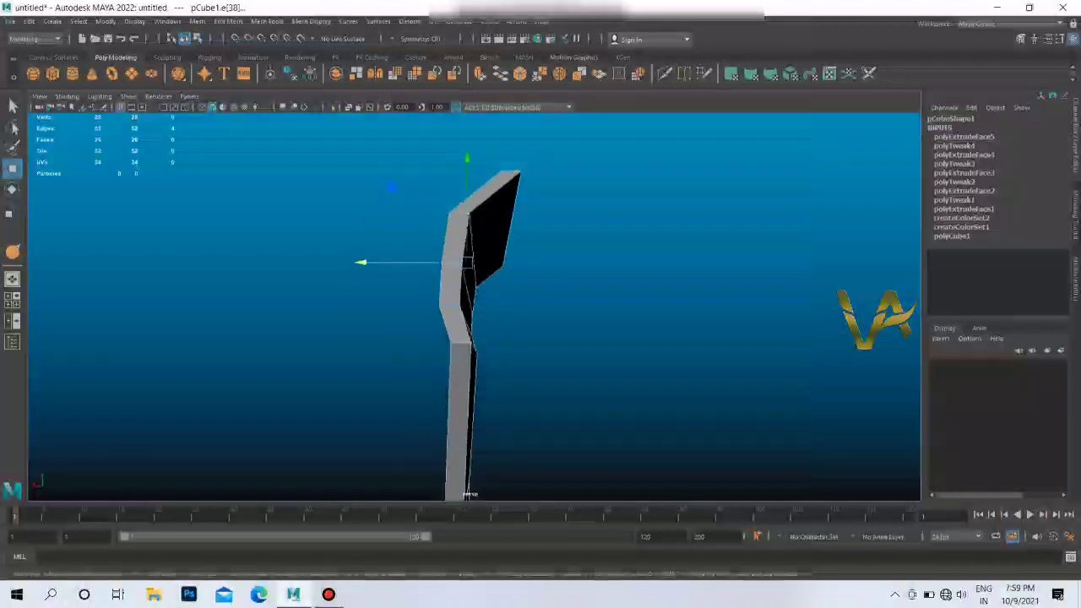
pyautogui.moveTo(473, 313)
pyautogui.keyDown('alt'); pyautogui.mouseDown()
pyautogui.moveTo(540, 314)
pyautogui.moveTo(574, 296)
pyautogui.moveTo(541, 355)
pyautogui.mouseUp(); pyautogui.keyUp('alt')
pyautogui.scroll(3, 507, 313)
pyautogui.scroll(3, 524, 295)
pyautogui.click(625, 289)
pyautogui.click(574, 290)
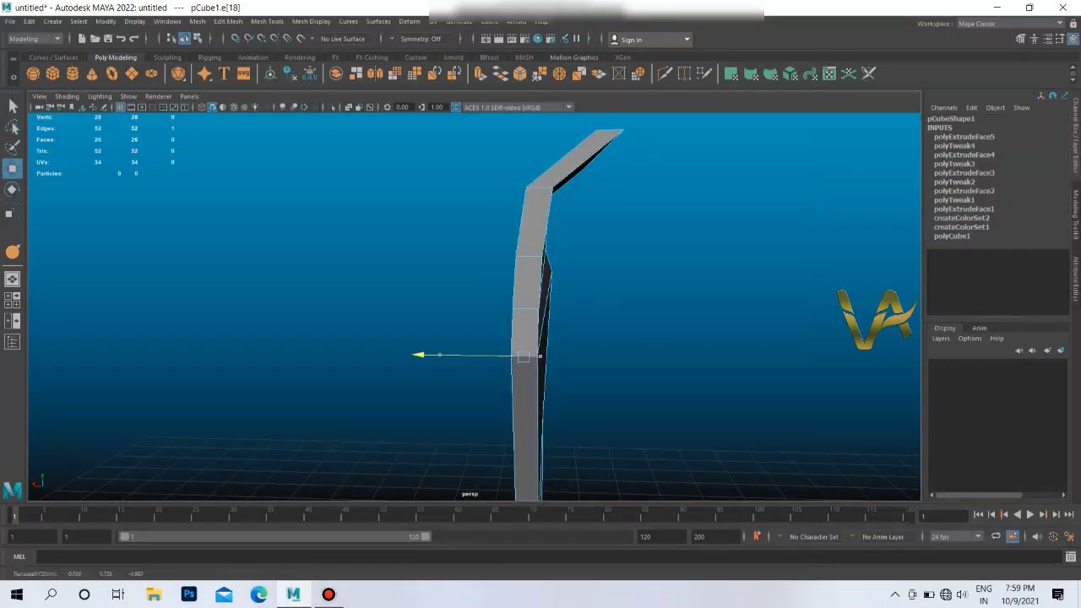
# Step: Pick the top edge of the tilted top, then select the top face in Face mode
pyautogui.moveTo(541, 355)
pyautogui.keyDown('alt'); pyautogui.mouseDown()
pyautogui.moveTo(592, 321)
pyautogui.moveTo(507, 354)
pyautogui.mouseUp(); pyautogui.keyUp('alt')
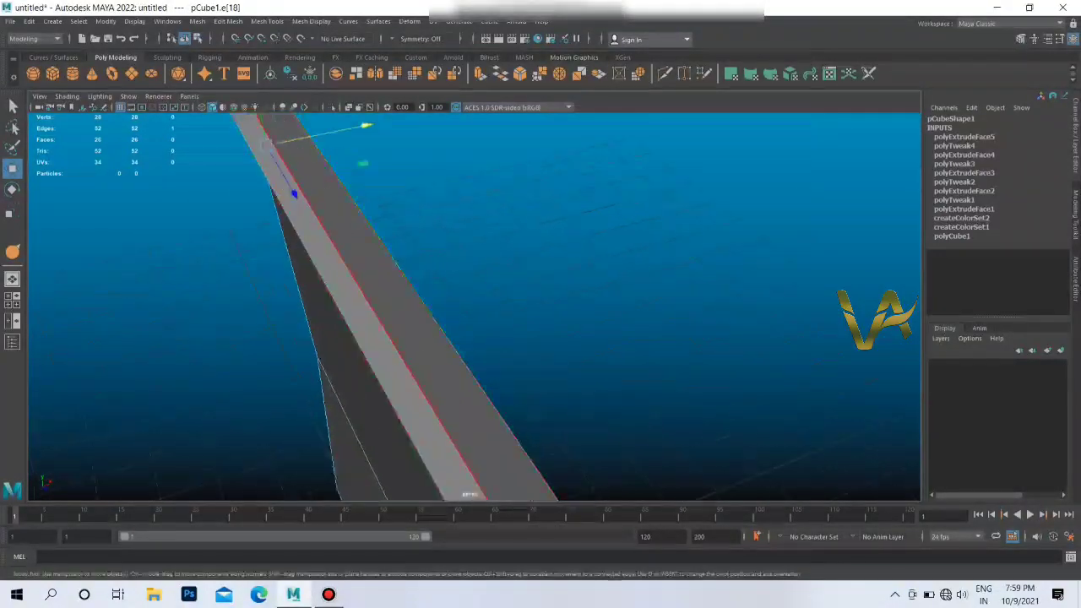
pyautogui.scroll(-5, 473, 304)
pyautogui.scroll(-3, 473, 304)
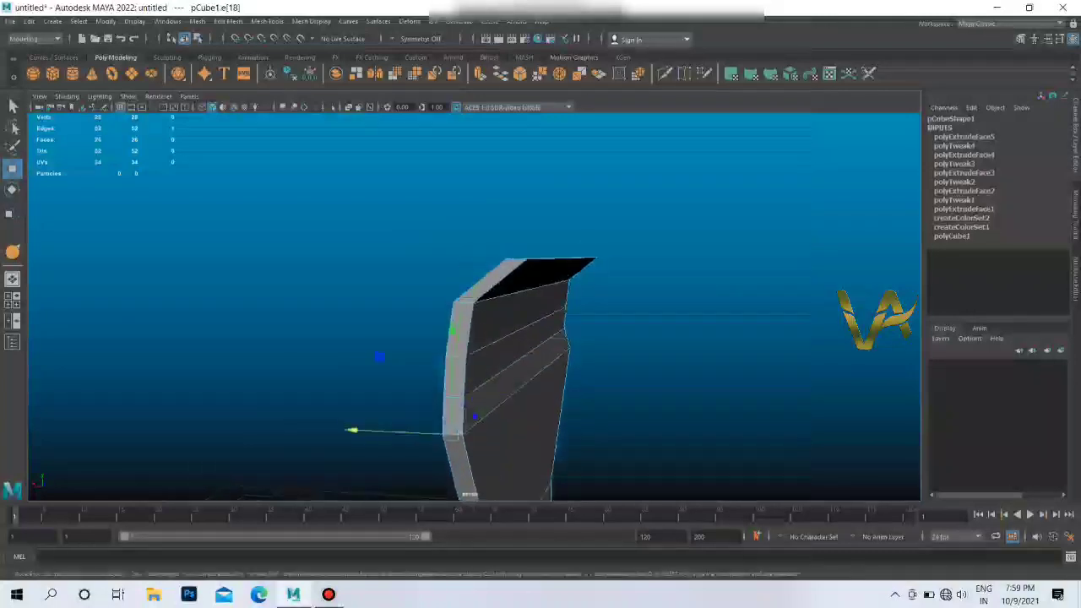
pyautogui.keyDown('alt'); pyautogui.moveTo(507, 355); pyautogui.dragTo(439, 321); pyautogui.keyUp('alt')
pyautogui.click(438, 221)
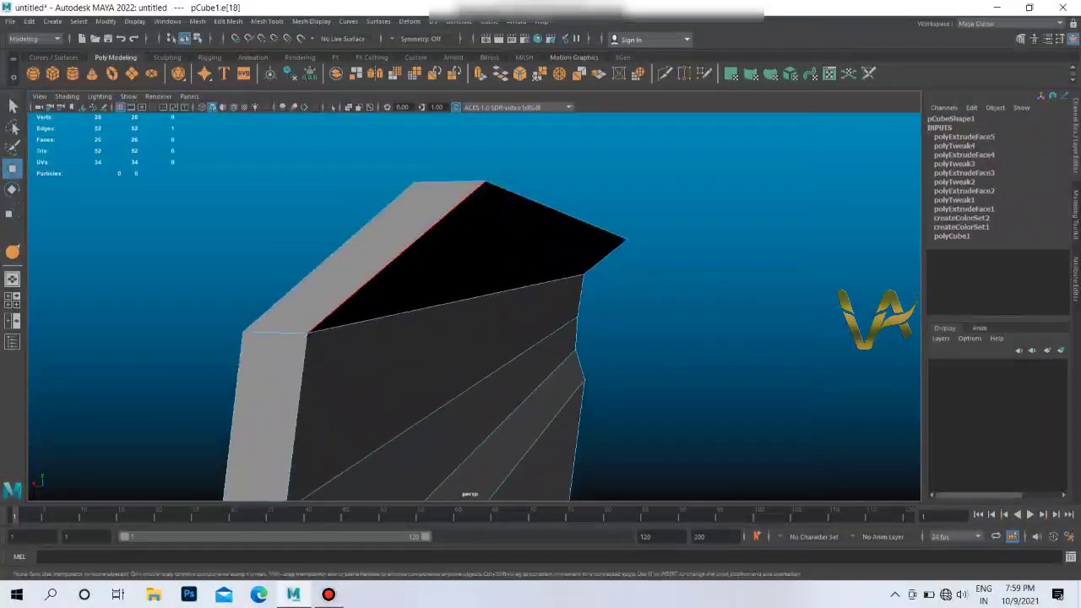
pyautogui.keyDown('alt'); pyautogui.moveTo(406, 253); pyautogui.dragTo(371, 270); pyautogui.keyUp('alt')
pyautogui.keyDown('alt'); pyautogui.moveTo(473, 338); pyautogui.dragTo(579, 287); pyautogui.keyUp('alt')
pyautogui.moveTo(579, 287); pyautogui.dragTo(599, 319, button='right')
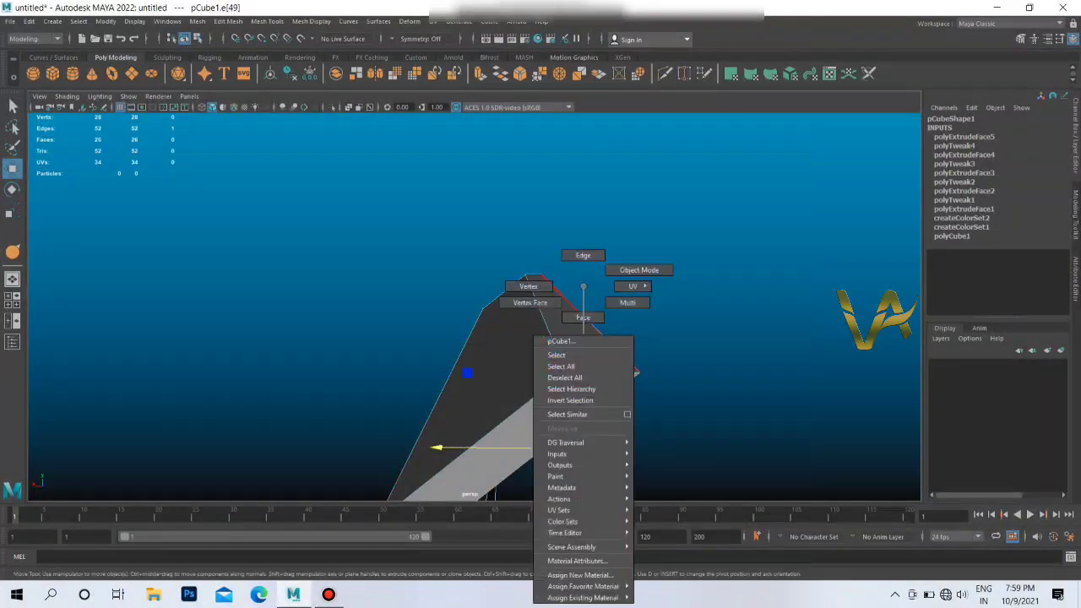
# Step: Extrude the top face into a long slanted bar and rotate its end
pyautogui.hotkey('ctrl', 'e')
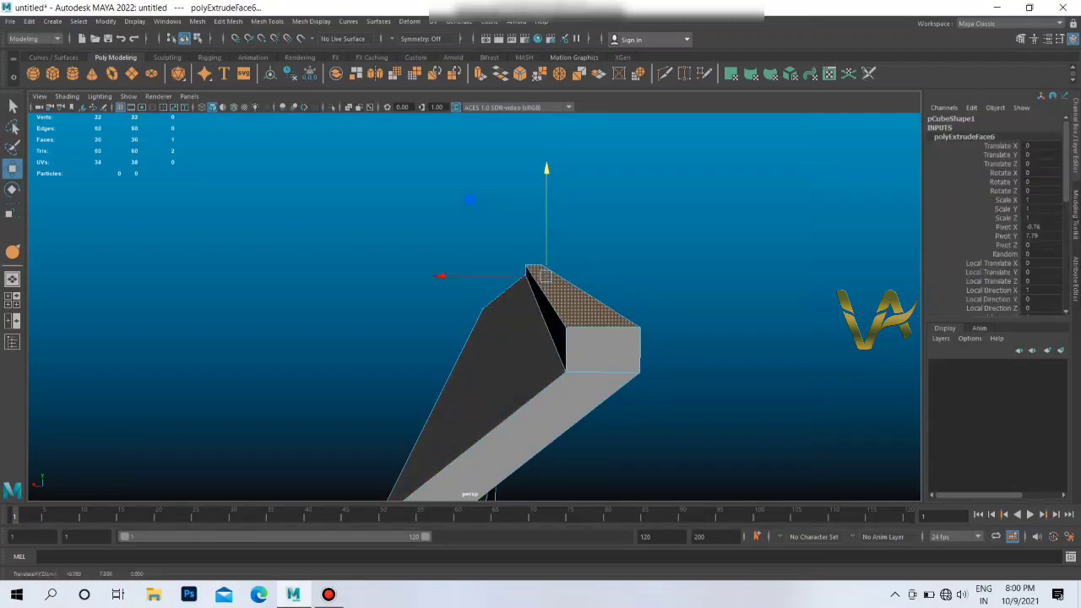
pyautogui.keyDown('alt'); pyautogui.moveTo(507, 338); pyautogui.dragTo(405, 330); pyautogui.keyUp('alt')
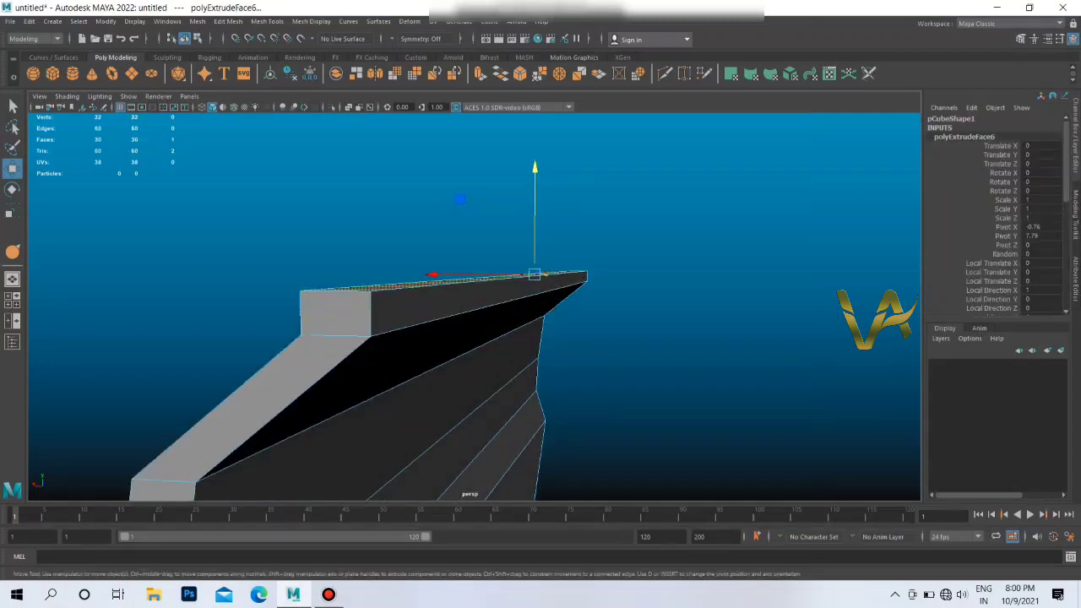
pyautogui.press('e')
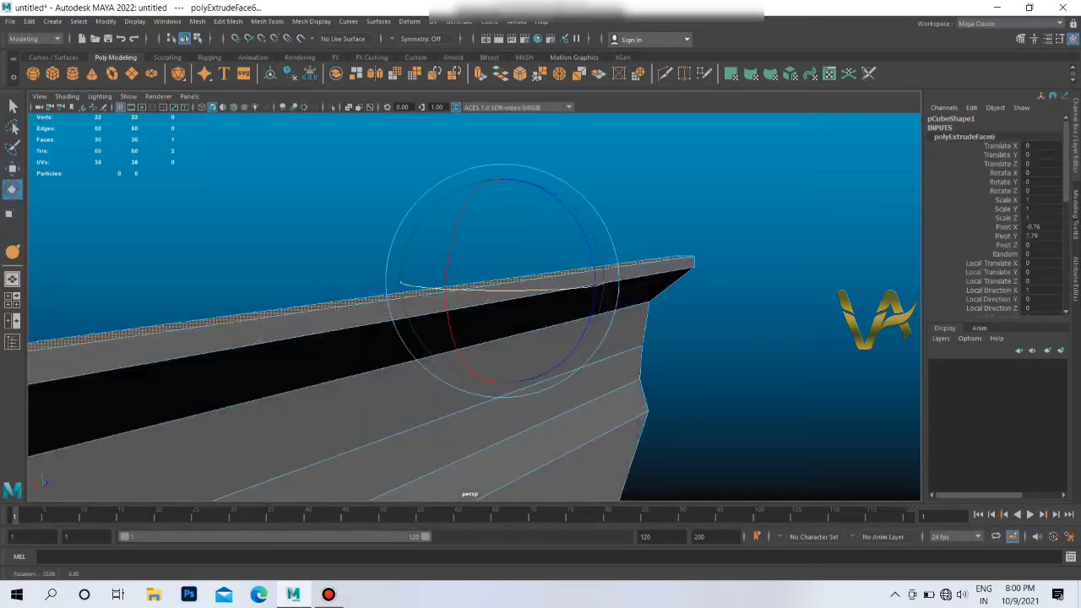
pyautogui.moveTo(507, 338)
pyautogui.keyDown('alt'); pyautogui.mouseDown()
pyautogui.moveTo(507, 363)
pyautogui.moveTo(423, 321)
pyautogui.mouseUp(); pyautogui.keyUp('alt')
pyautogui.keyDown('alt'); pyautogui.moveTo(507, 338); pyautogui.dragTo(456, 312); pyautogui.keyUp('alt')
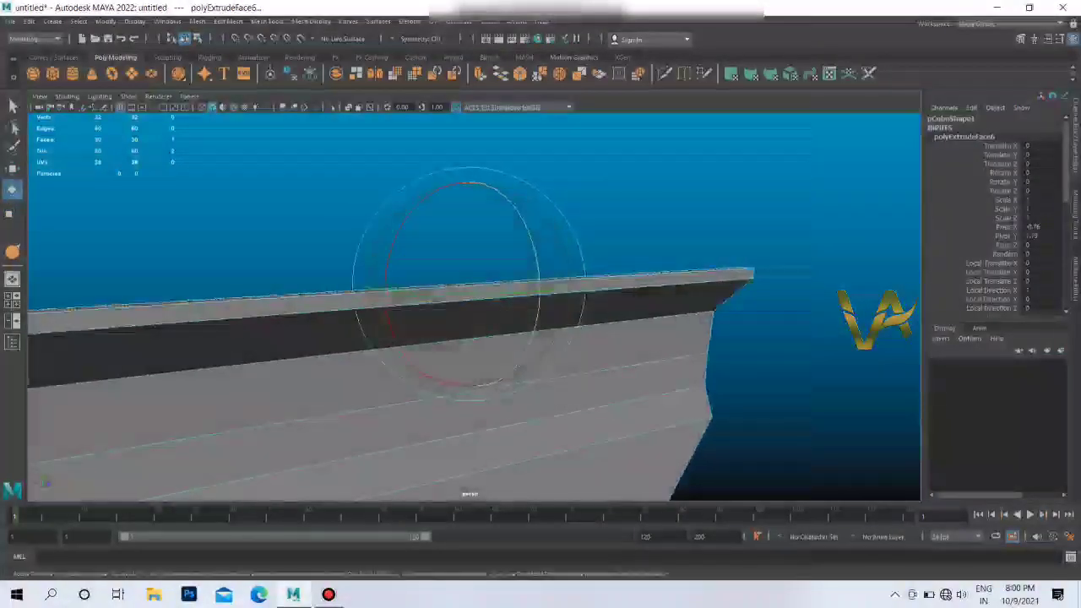
pyautogui.keyDown('alt'); pyautogui.moveTo(507, 337); pyautogui.dragTo(456, 380); pyautogui.keyUp('alt')
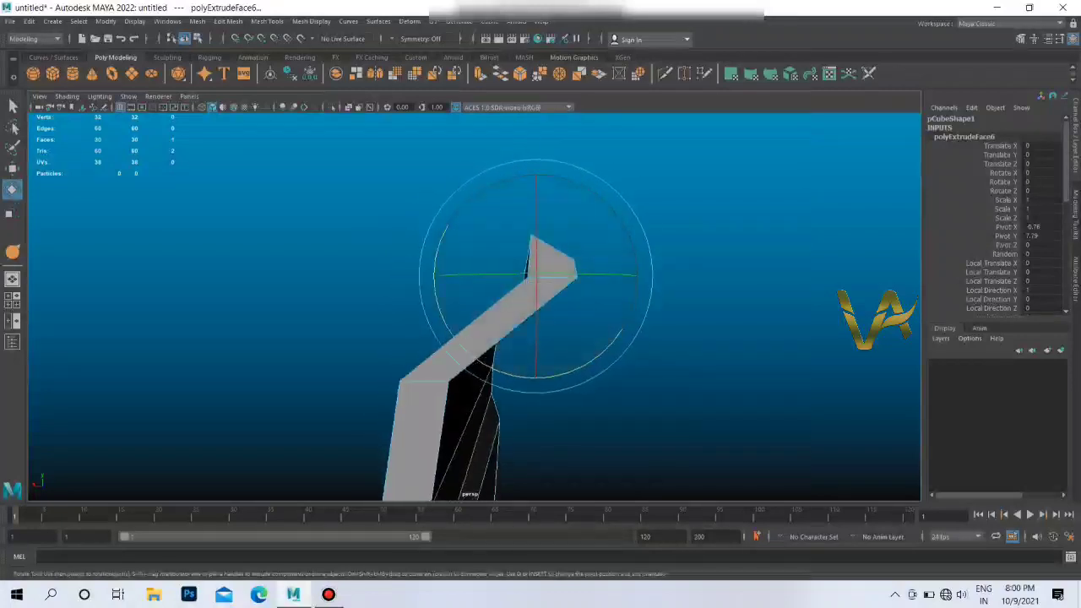
pyautogui.moveTo(506, 338)
pyautogui.keyDown('alt'); pyautogui.mouseDown()
pyautogui.moveTo(490, 354)
pyautogui.moveTo(413, 316)
pyautogui.mouseUp(); pyautogui.keyUp('alt')
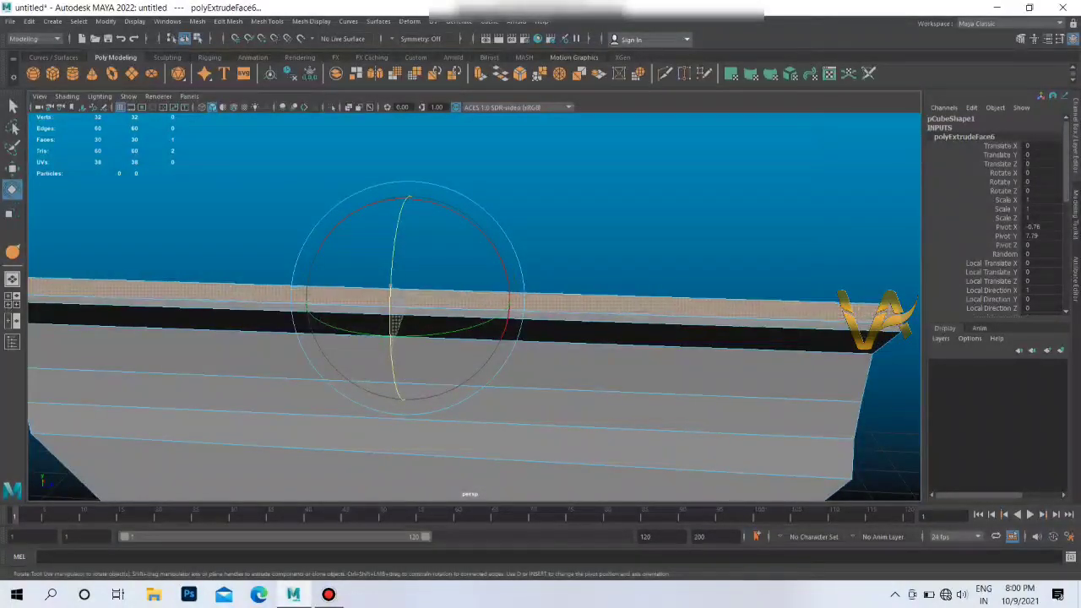
pyautogui.moveTo(473, 338)
pyautogui.keyDown('alt'); pyautogui.mouseDown()
pyautogui.moveTo(447, 330)
pyautogui.moveTo(414, 355)
pyautogui.moveTo(506, 288)
pyautogui.mouseUp(); pyautogui.keyUp('alt')
pyautogui.moveTo(505, 287); pyautogui.dragTo(561, 269, button='right')
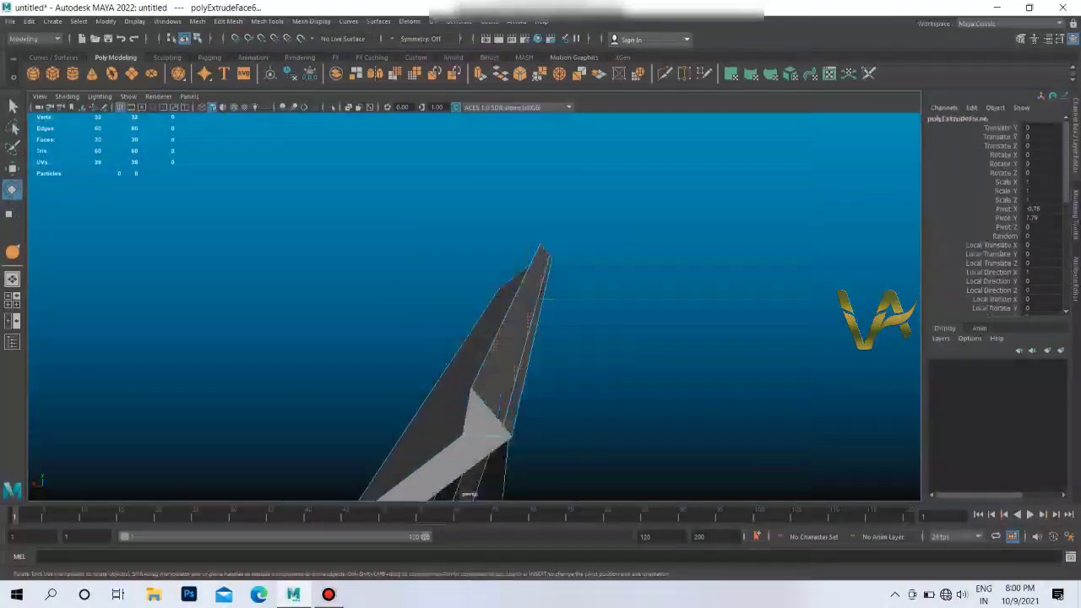
# Step: Select the bar's end edge and pull it outward along X to lengthen the tip
pyautogui.rightClick(505, 287)
pyautogui.click(504, 255)
pyautogui.click(507, 314)
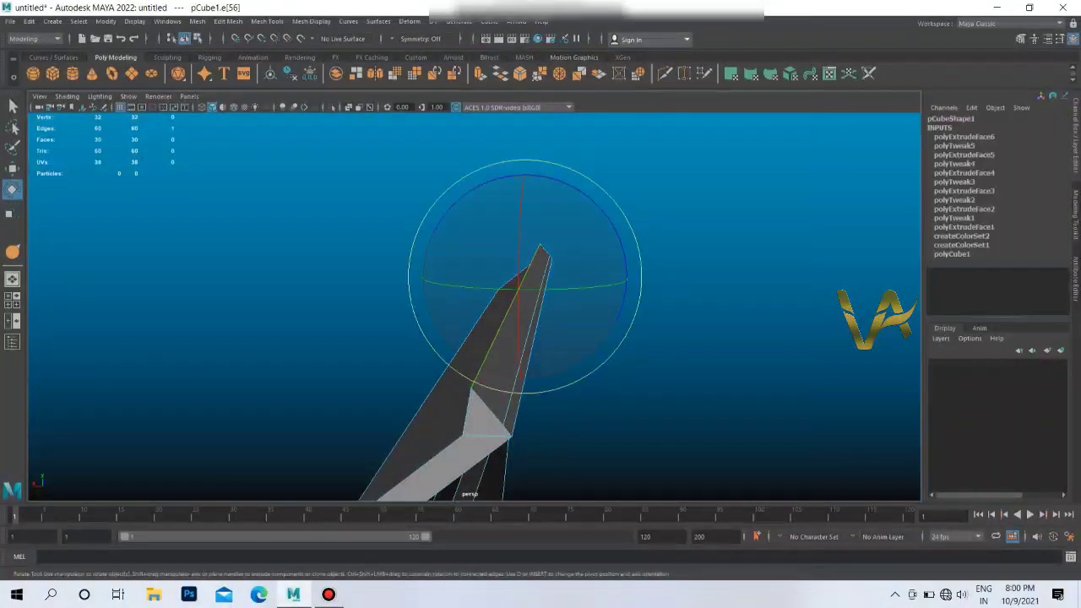
pyautogui.moveTo(579, 349)
pyautogui.keyDown('alt'); pyautogui.mouseDown()
pyautogui.moveTo(507, 325)
pyautogui.moveTo(558, 380)
pyautogui.moveTo(506, 363)
pyautogui.mouseUp(); pyautogui.keyUp('alt')
pyautogui.moveTo(448, 277); pyautogui.dragTo(438, 277)
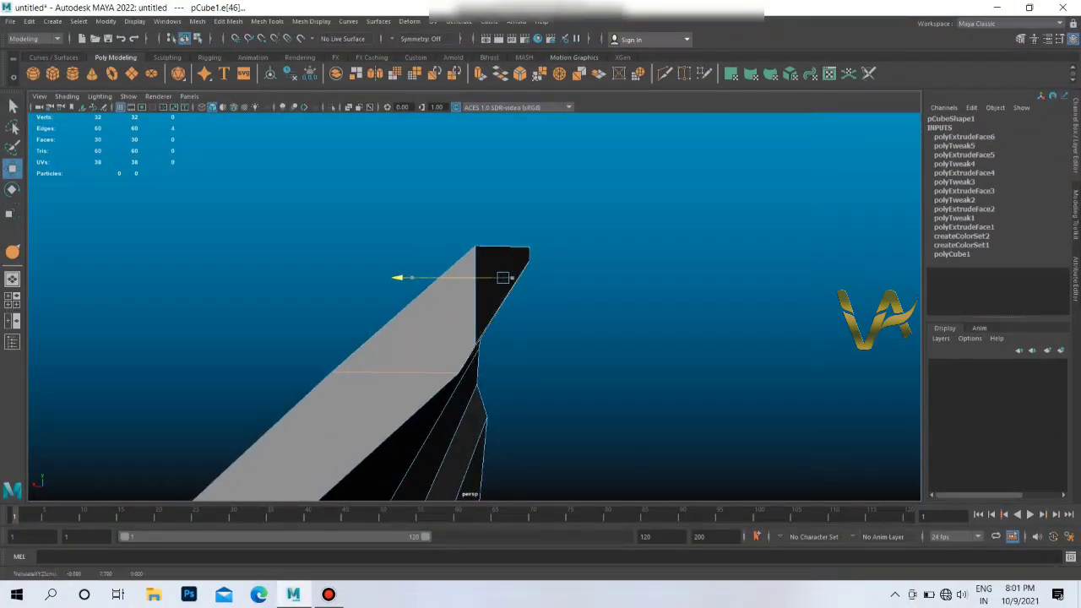
pyautogui.moveTo(506, 363)
pyautogui.keyDown('alt'); pyautogui.mouseDown()
pyautogui.moveTo(540, 338)
pyautogui.moveTo(524, 355)
pyautogui.moveTo(608, 334)
pyautogui.mouseUp(); pyautogui.keyUp('alt')
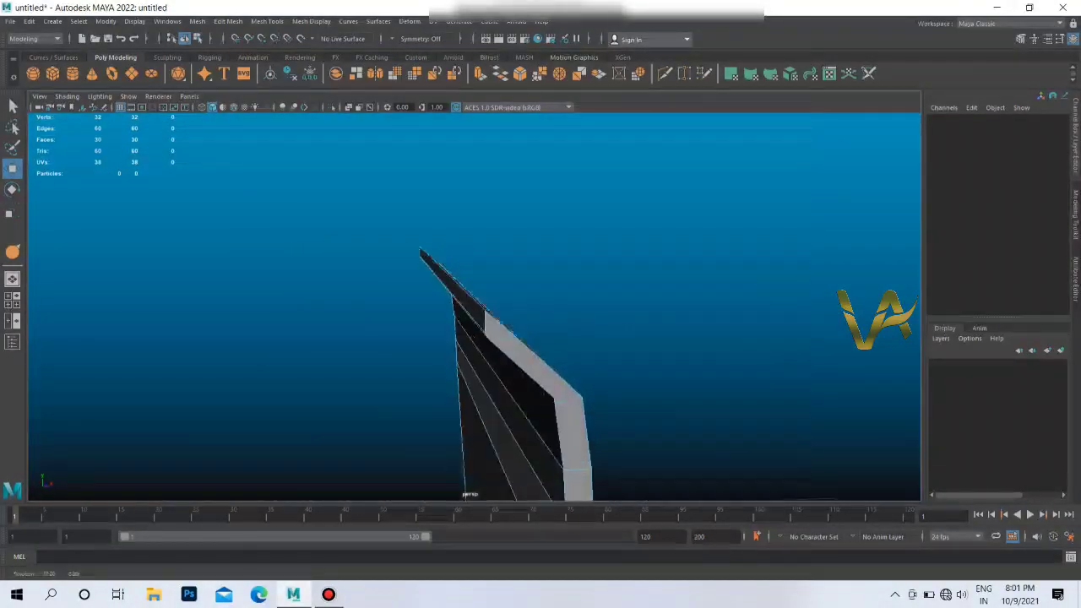
# Step: Extrude a face out to the right, then undo both the move and the extrusion
pyautogui.moveTo(507, 355)
pyautogui.keyDown('alt'); pyautogui.mouseDown()
pyautogui.moveTo(574, 346)
pyautogui.moveTo(499, 354)
pyautogui.moveTo(541, 346)
pyautogui.moveTo(507, 363)
pyautogui.moveTo(541, 346)
pyautogui.mouseUp(); pyautogui.keyUp('alt')
pyautogui.click(456, 312)
pyautogui.hotkey('ctrl', 'e')
pyautogui.moveTo(365, 317); pyautogui.dragTo(397, 314)
pyautogui.hotkey('ctrl', 'z')
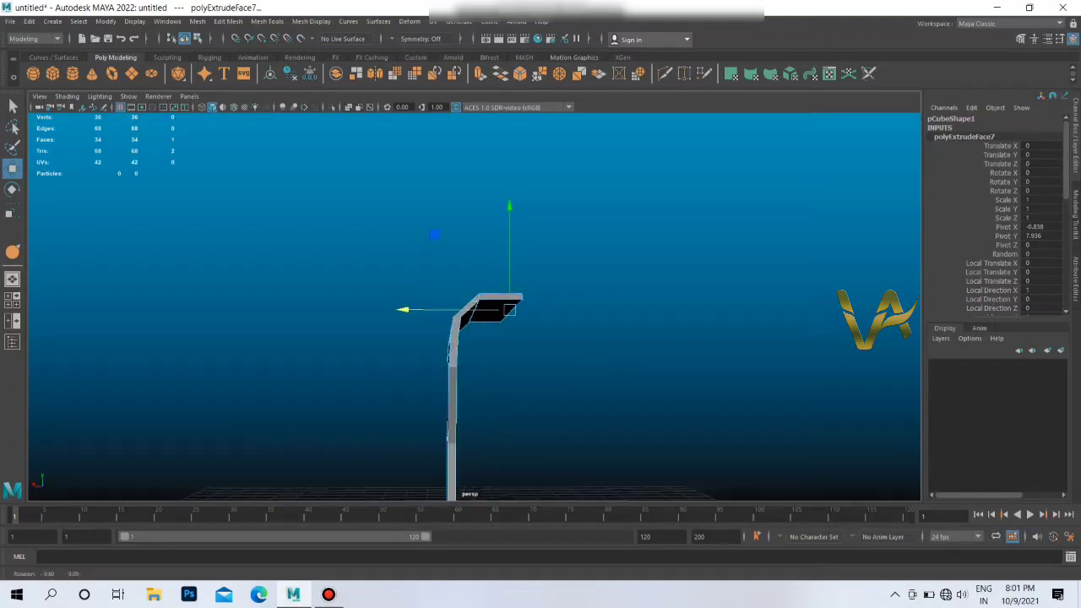
pyautogui.keyDown('alt'); pyautogui.moveTo(473, 338); pyautogui.dragTo(541, 321); pyautogui.keyUp('alt')
pyautogui.hotkey('ctrl', 'z')
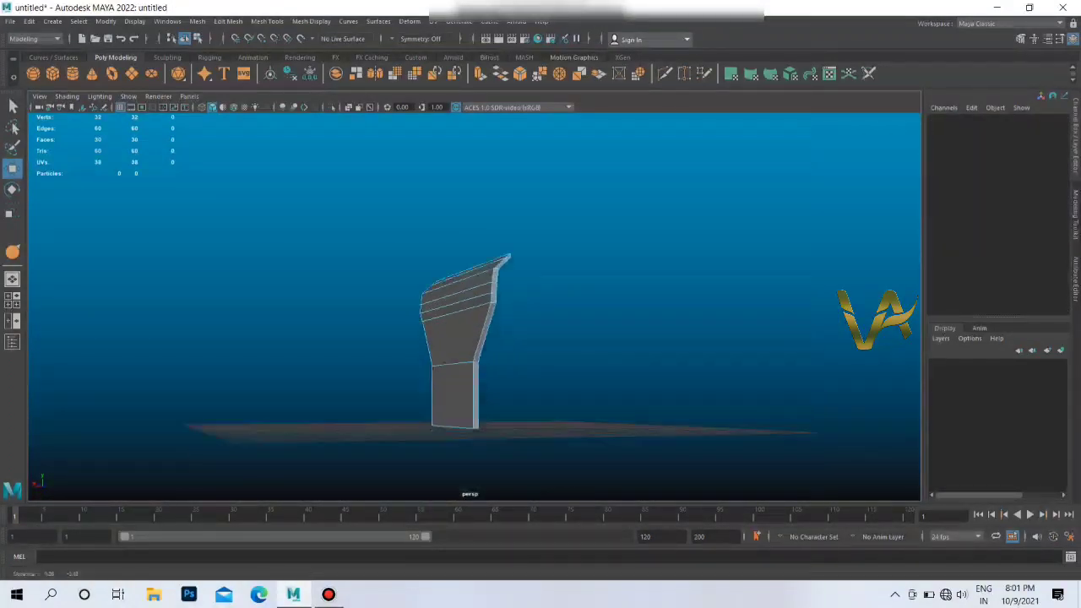
# Step: Return the shell to Object Mode in a front view and choose the Insert Edge Loop Tool
pyautogui.keyDown('alt'); pyautogui.moveTo(473, 338); pyautogui.dragTo(507, 321); pyautogui.keyUp('alt')
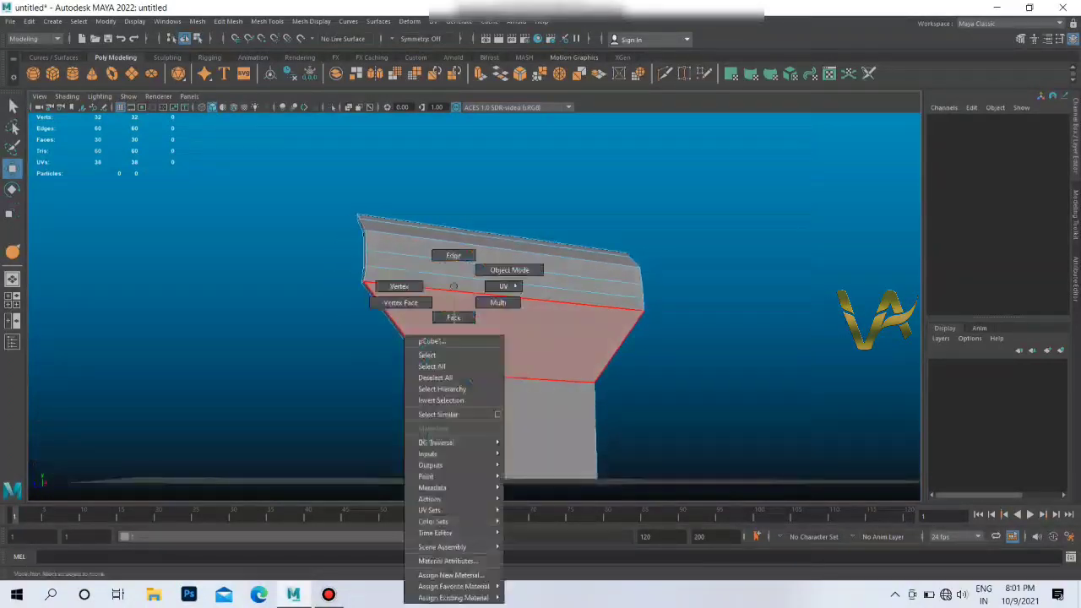
pyautogui.moveTo(449, 287); pyautogui.dragTo(423, 311, button='right')
pyautogui.scroll(3, 507, 338)
pyautogui.moveTo(507, 338)
pyautogui.keyDown('alt'); pyautogui.mouseDown()
pyautogui.moveTo(541, 321)
pyautogui.moveTo(515, 336)
pyautogui.mouseUp(); pyautogui.keyUp('alt')
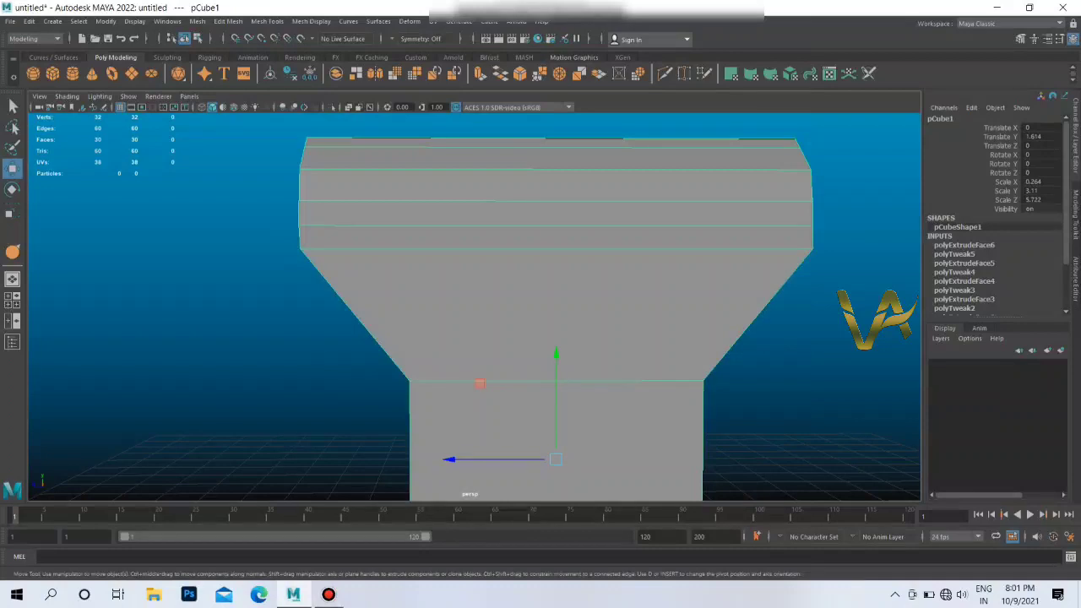
pyautogui.moveTo(383, 286)
pyautogui.mouseDown(button='right')
pyautogui.moveTo(382, 314)
pyautogui.moveTo(442, 254)
pyautogui.mouseUp(button='right')
pyautogui.scroll(3, 473, 304)
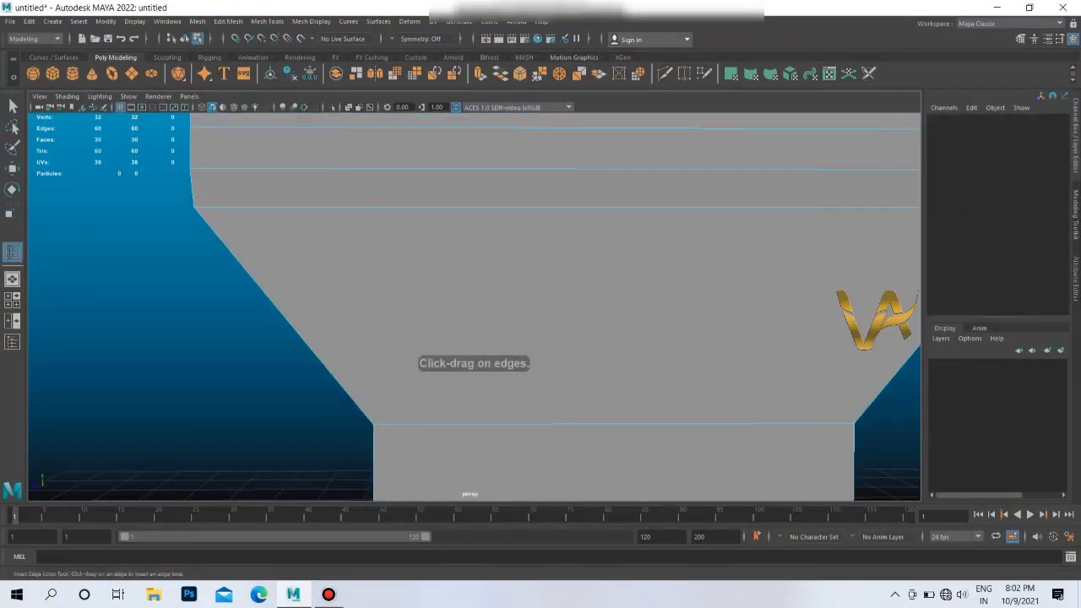
# Step: Insert horizontal edge loops across the flared upper section, bringing the model to 46 faces
pyautogui.moveTo(242, 265); pyautogui.dragTo(242, 264)
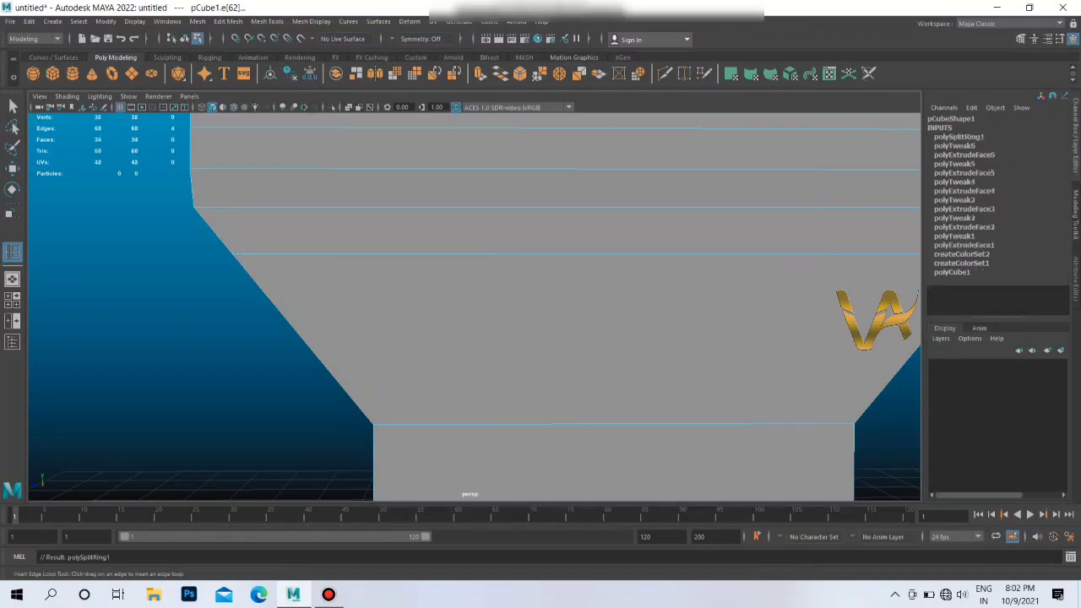
pyautogui.scroll(-3, 524, 304)
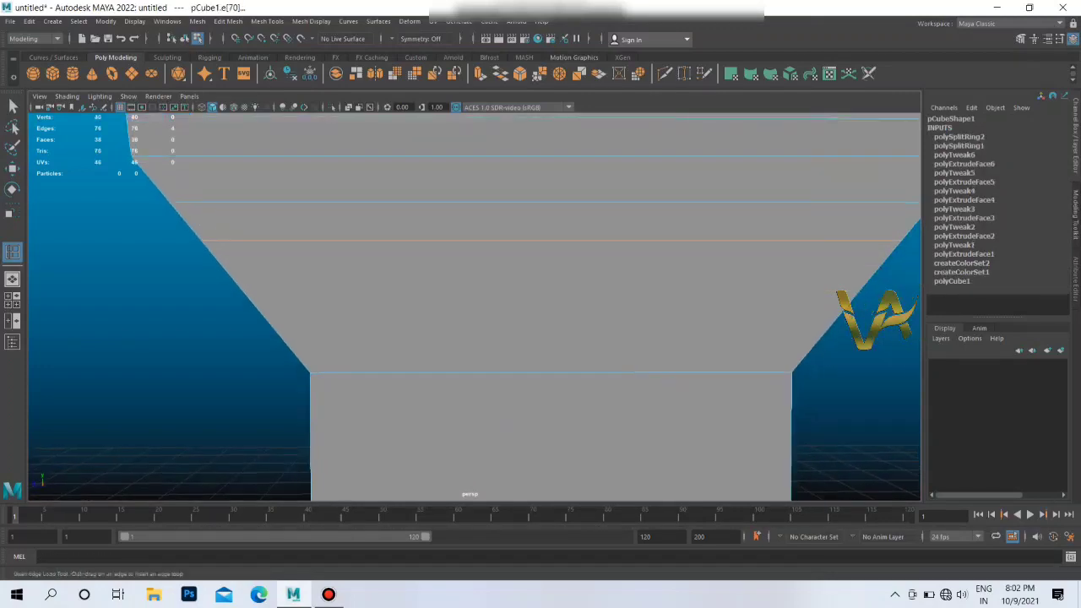
pyautogui.scroll(-2, 523, 304)
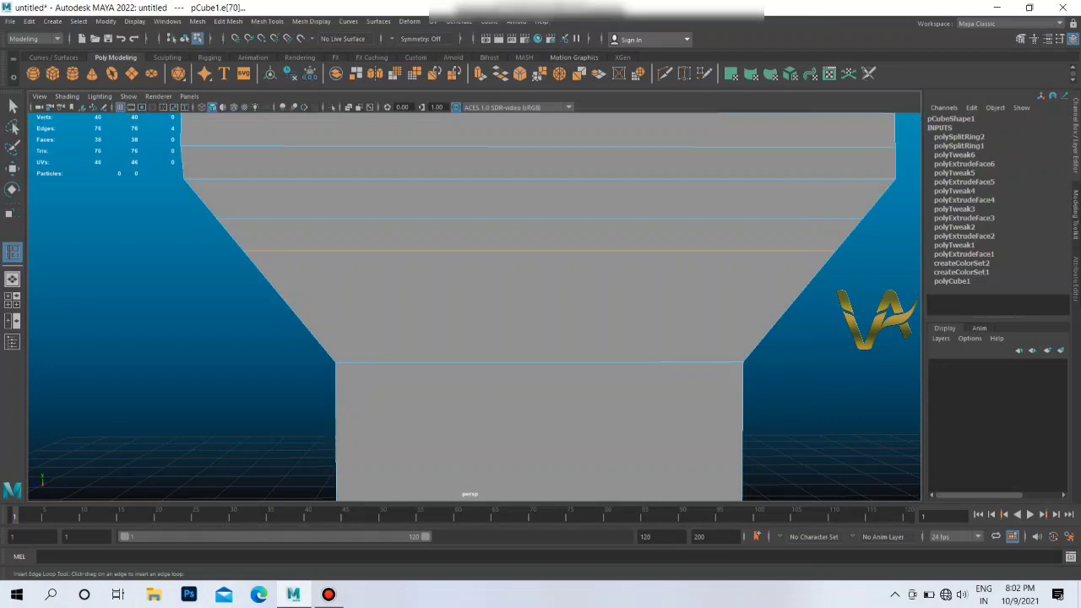
pyautogui.click(540, 287)
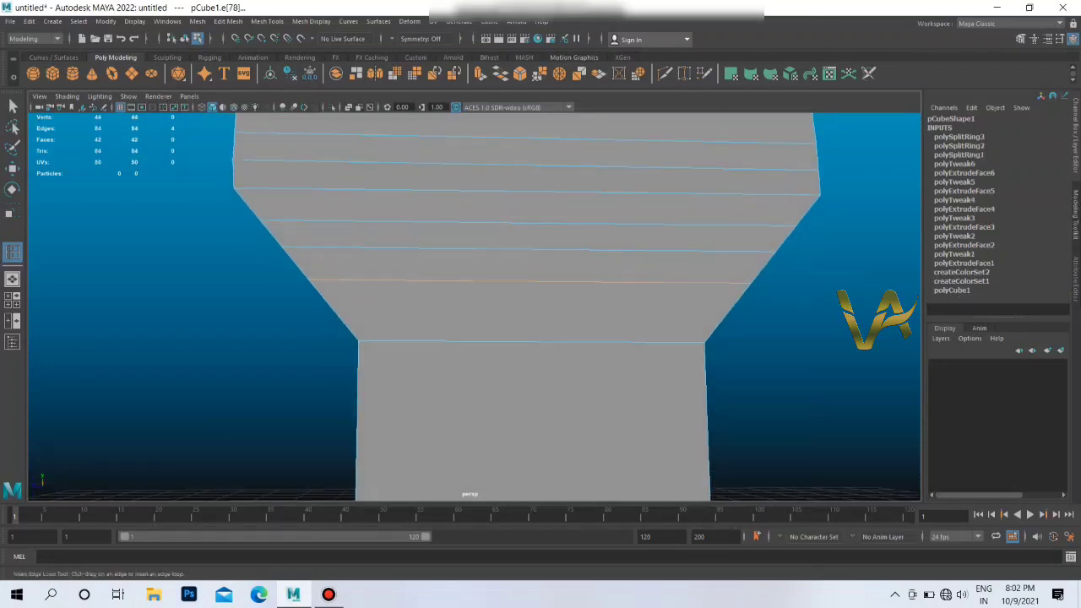
pyautogui.click(540, 313)
pyautogui.keyDown('alt'); pyautogui.moveTo(422, 337); pyautogui.dragTo(592, 338); pyautogui.keyUp('alt')
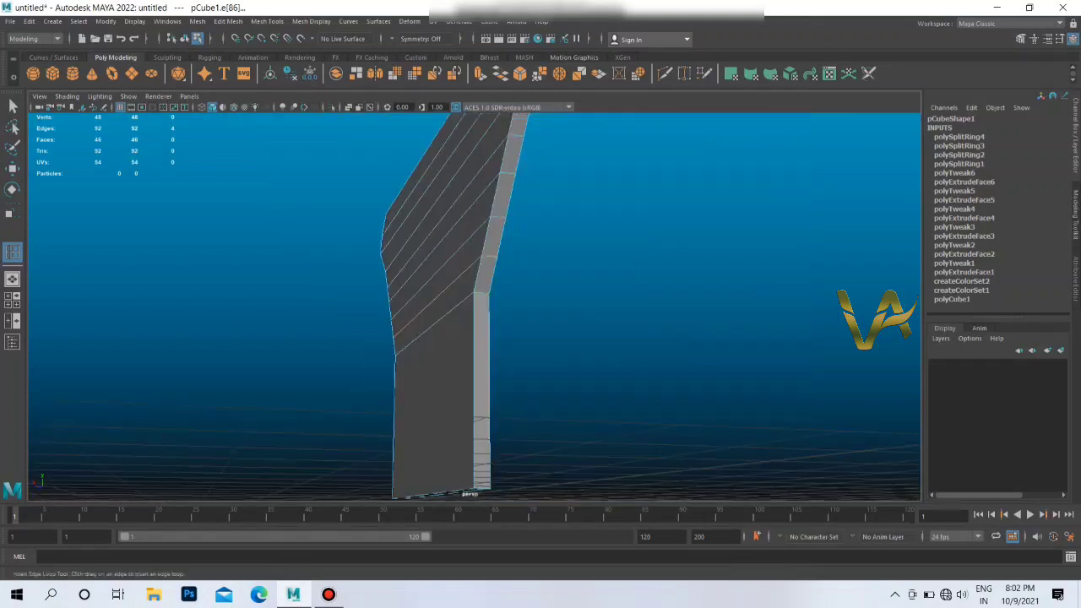
pyautogui.click(718, 380)
# Step: Select the pedestal shell and switch it to vertex editing
pyautogui.click(456, 381)
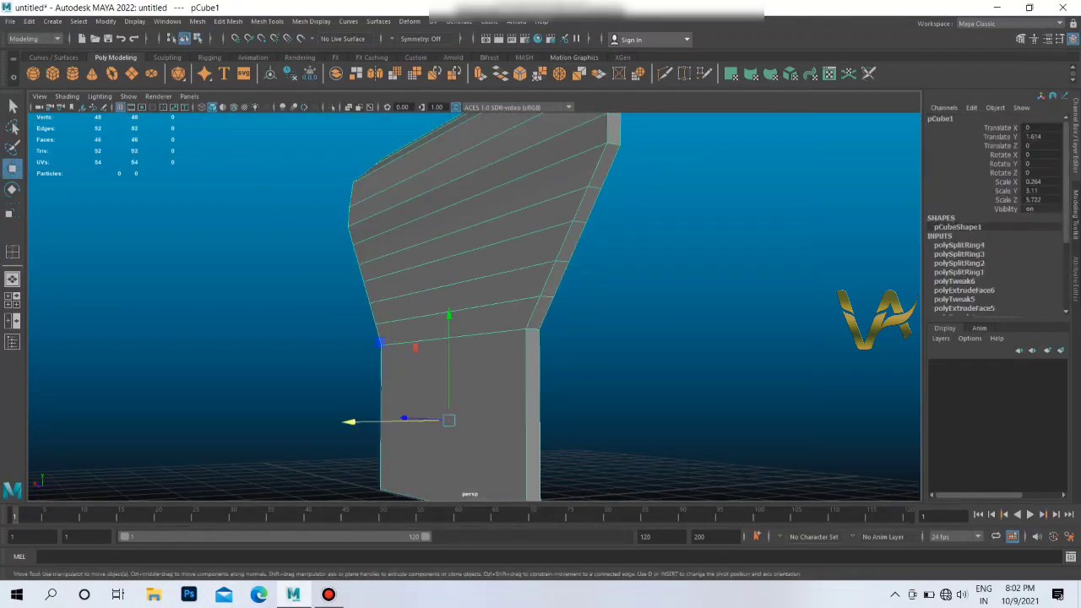
pyautogui.keyDown('alt'); pyautogui.moveTo(507, 338); pyautogui.dragTo(524, 279); pyautogui.keyUp('alt')
pyautogui.rightClick(562, 262)
pyautogui.click(508, 262)
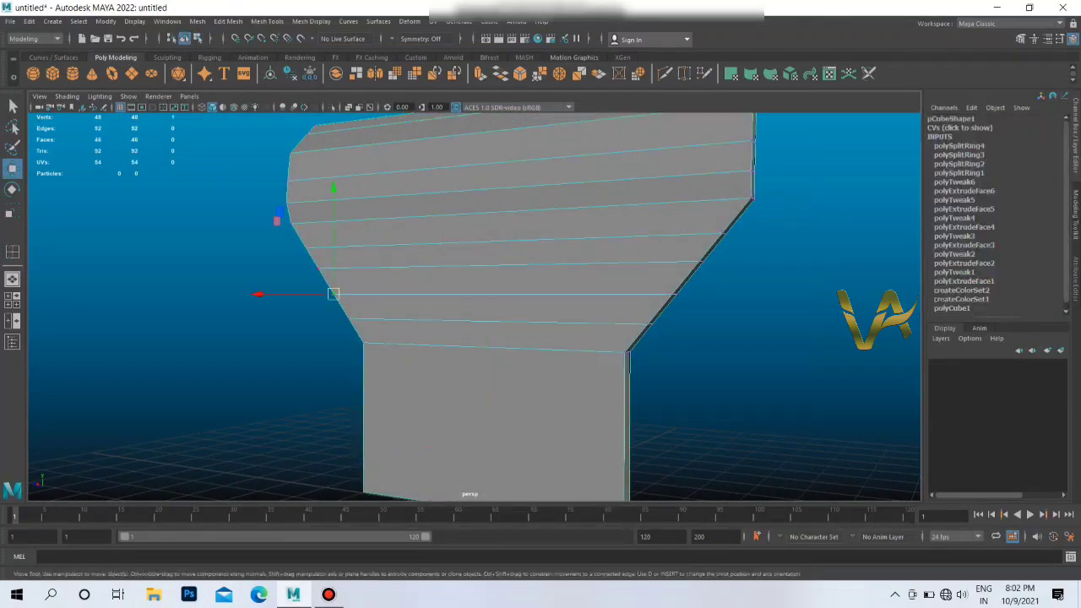
pyautogui.click(338, 278)
pyautogui.moveTo(338, 279)
pyautogui.keyDown('alt'); pyautogui.mouseDown()
pyautogui.moveTo(363, 296)
pyautogui.moveTo(347, 298)
pyautogui.mouseUp(); pyautogui.keyUp('alt')
pyautogui.keyDown('alt'); pyautogui.moveTo(348, 298); pyautogui.dragTo(190, 287, button='middle'); pyautogui.keyUp('alt')
pyautogui.scroll(2, 190, 286)
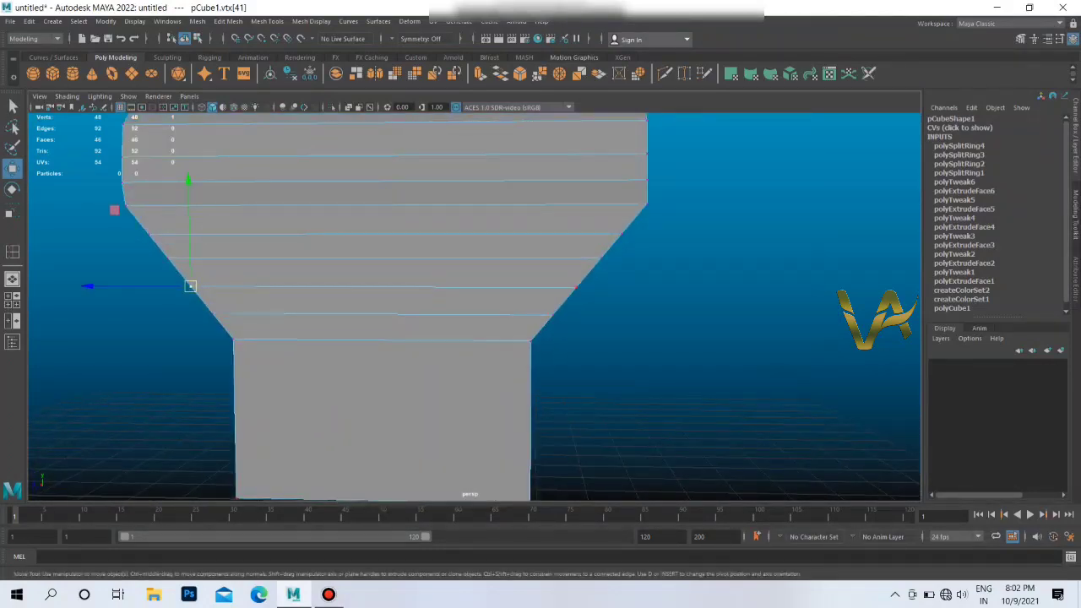
pyautogui.keyDown('alt'); pyautogui.moveTo(473, 304); pyautogui.dragTo(422, 304); pyautogui.keyUp('alt')
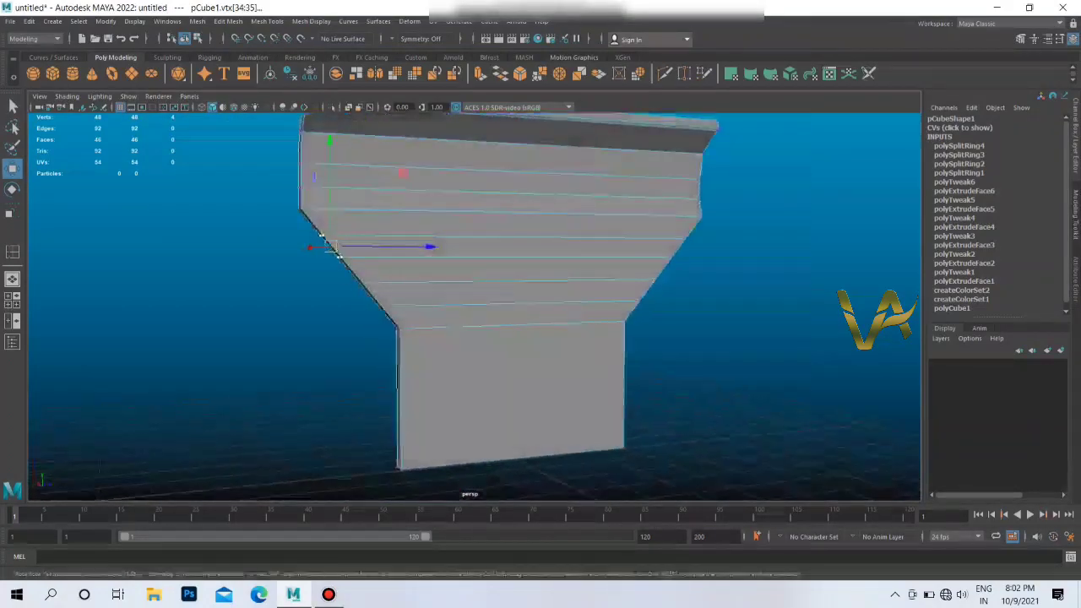
# Step: Scale the slanted flare's vertex ring outward along X, redoing one overshoot
pyautogui.moveTo(512, 258); pyautogui.dragTo(569, 295)
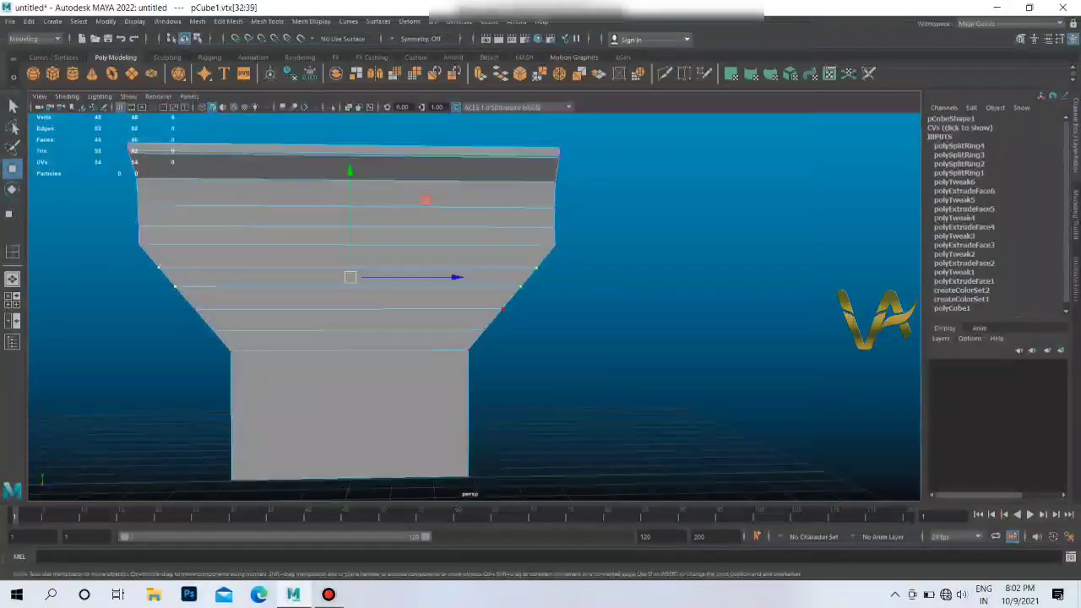
pyautogui.press('r')
pyautogui.moveTo(457, 276)
pyautogui.mouseDown()
pyautogui.moveTo(469, 276)
pyautogui.moveTo(456, 245)
pyautogui.mouseUp()
pyautogui.hotkey('ctrl', 'z')
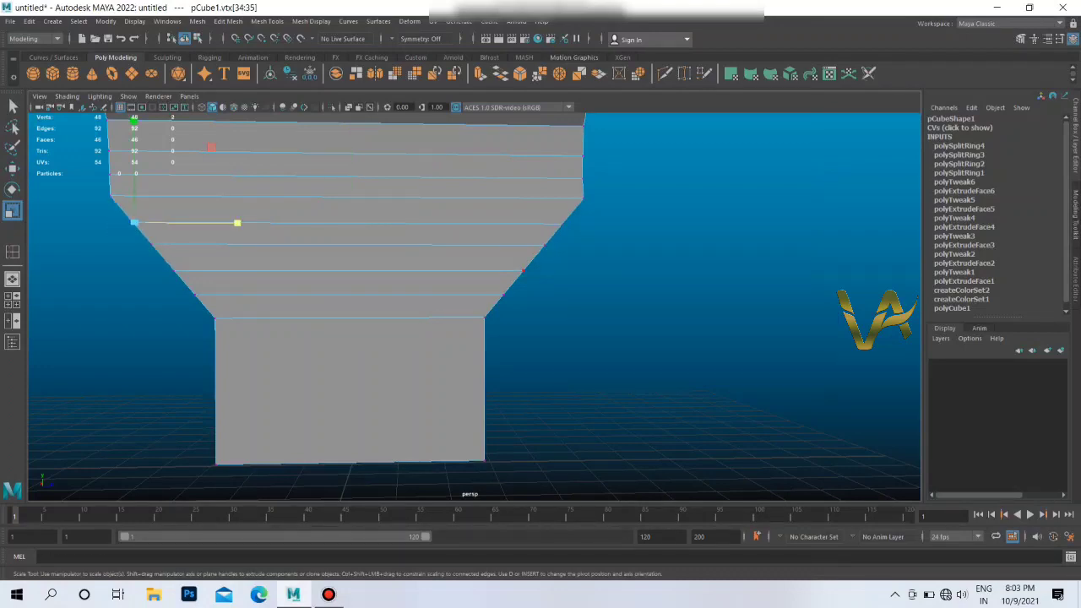
pyautogui.moveTo(443, 234); pyautogui.dragTo(448, 234)
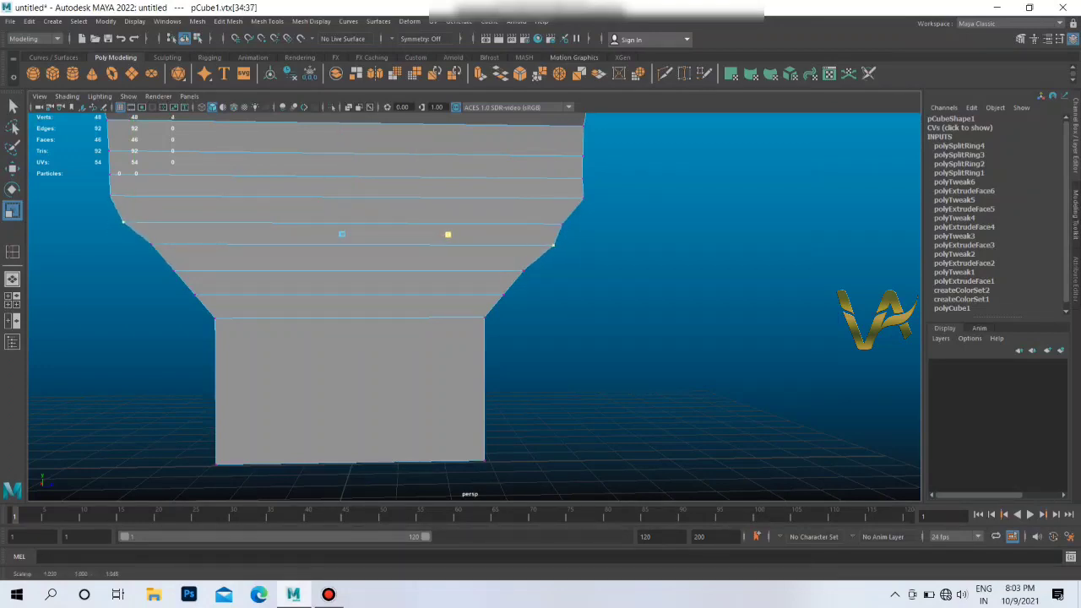
pyautogui.scroll(-2, 266, 292)
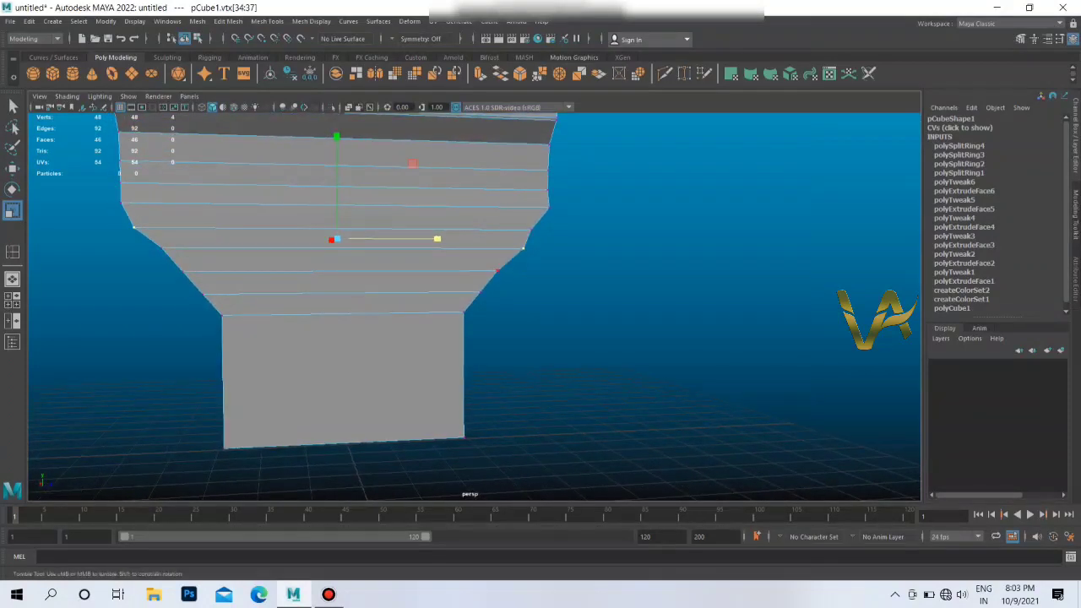
pyautogui.scroll(-1, 266, 291)
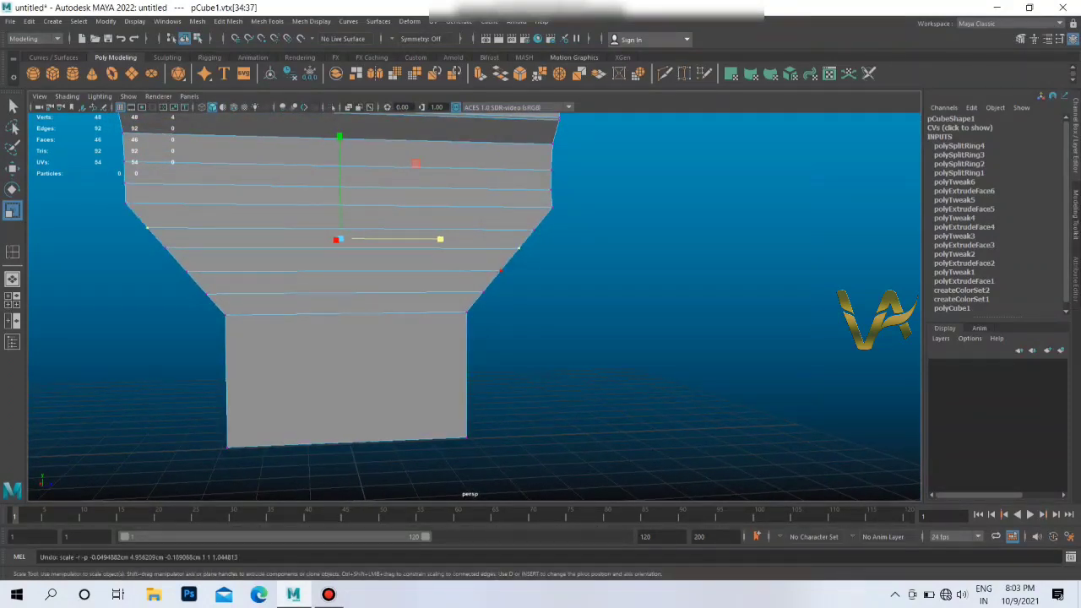
pyautogui.click(676, 380)
# Step: Select two higher vertex rings on both sides and widen them slightly to round the bowl
pyautogui.keyDown('alt'); pyautogui.moveTo(591, 338); pyautogui.dragTo(649, 340, button='middle'); pyautogui.keyUp('alt')
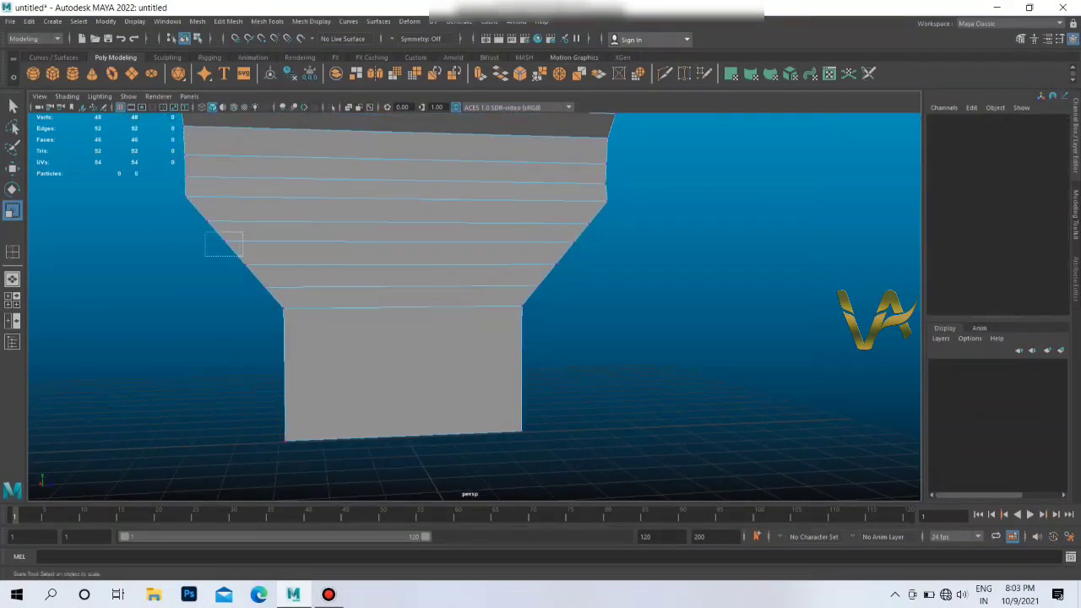
pyautogui.moveTo(205, 230); pyautogui.dragTo(243, 256)
pyautogui.keyDown('shift'); pyautogui.moveTo(549, 235); pyautogui.dragTo(587, 251); pyautogui.keyUp('shift')
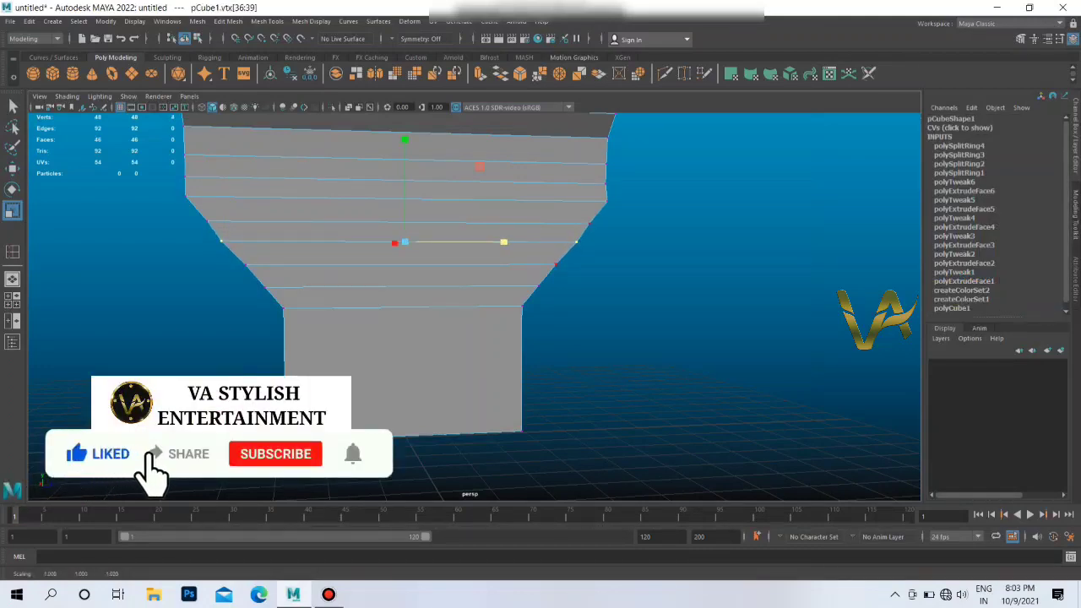
pyautogui.moveTo(503, 242); pyautogui.dragTo(508, 242)
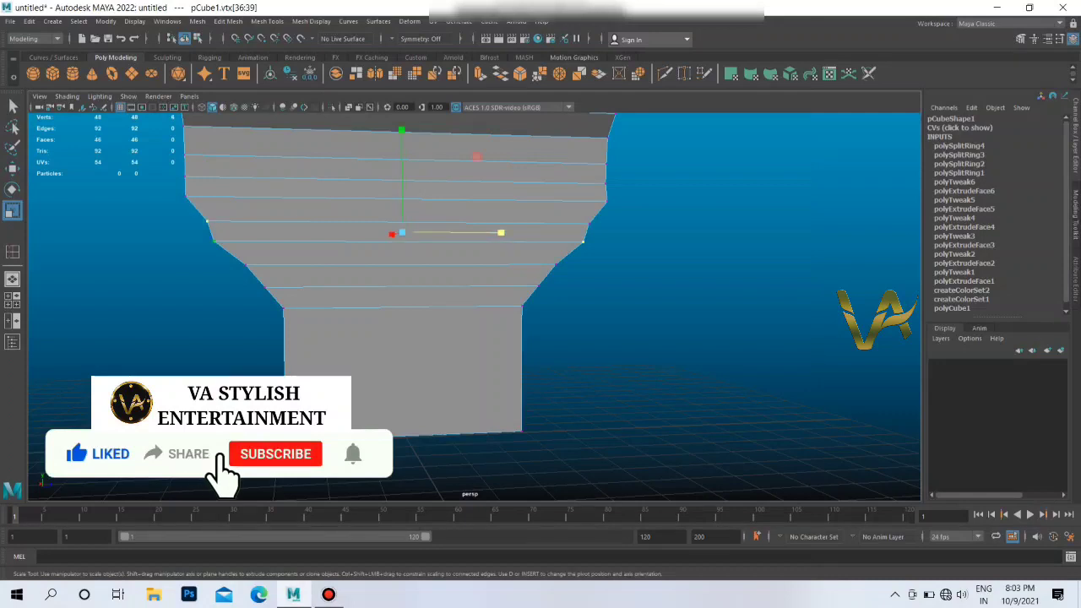
pyautogui.moveTo(565, 218); pyautogui.dragTo(599, 234)
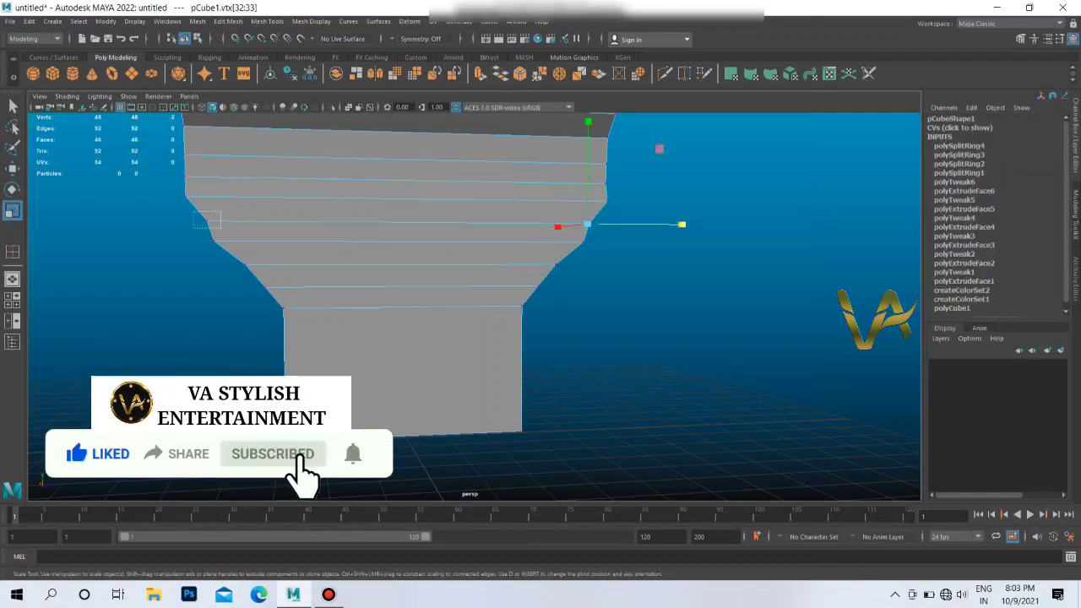
pyautogui.keyDown('shift'); pyautogui.moveTo(194, 212); pyautogui.dragTo(222, 228); pyautogui.keyUp('shift')
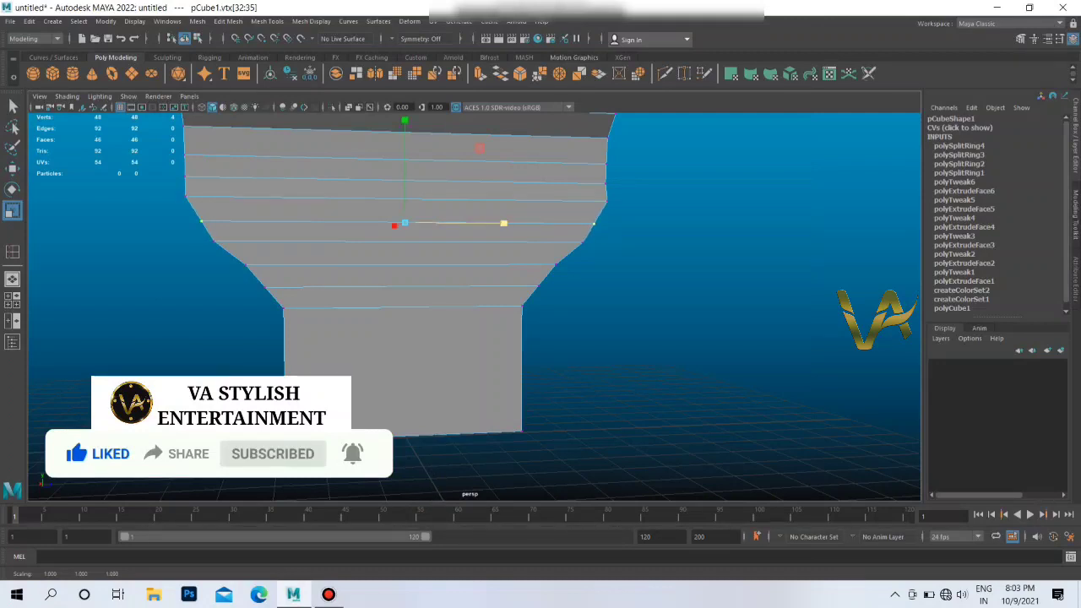
pyautogui.moveTo(174, 187); pyautogui.dragTo(196, 203)
pyautogui.keyDown('shift'); pyautogui.moveTo(588, 194); pyautogui.dragTo(622, 204); pyautogui.keyUp('shift')
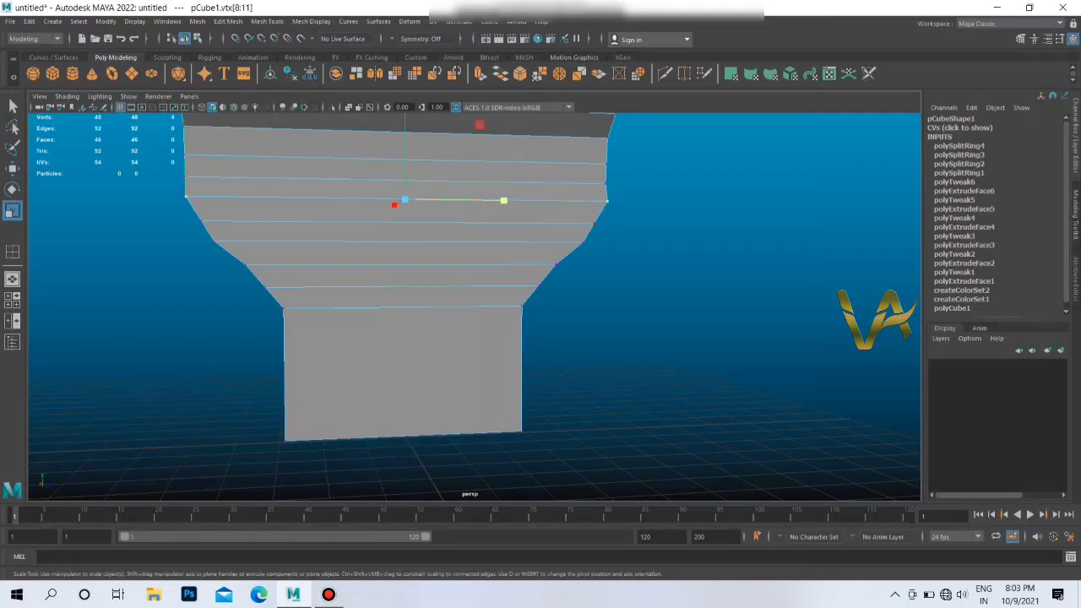
pyautogui.moveTo(504, 200); pyautogui.dragTo(501, 200)
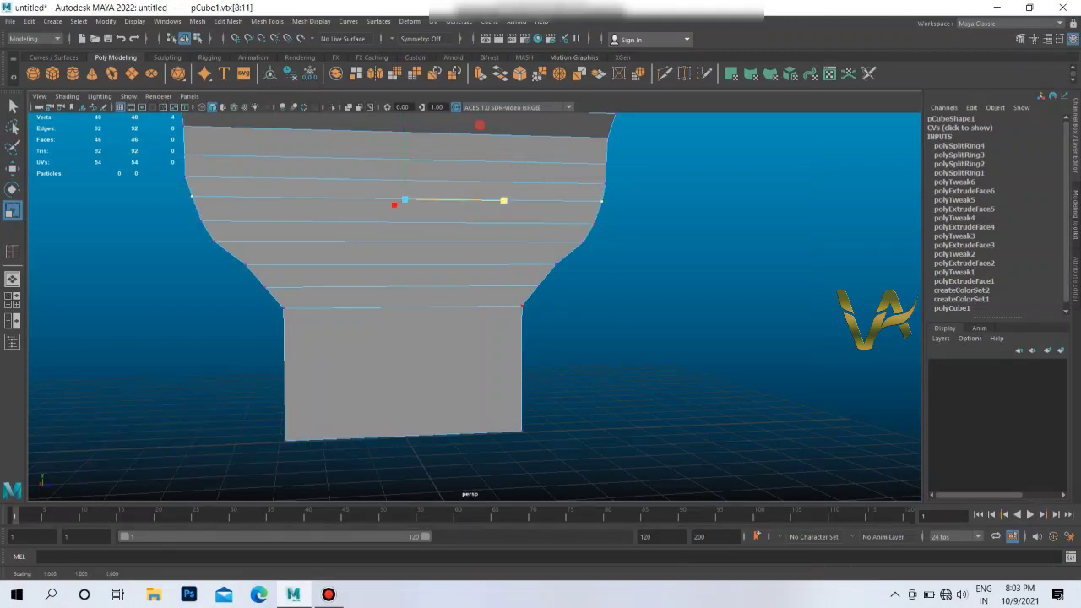
# Step: Widen the vertex ring near the stem to smooth the curve
pyautogui.scroll(3, 403, 279)
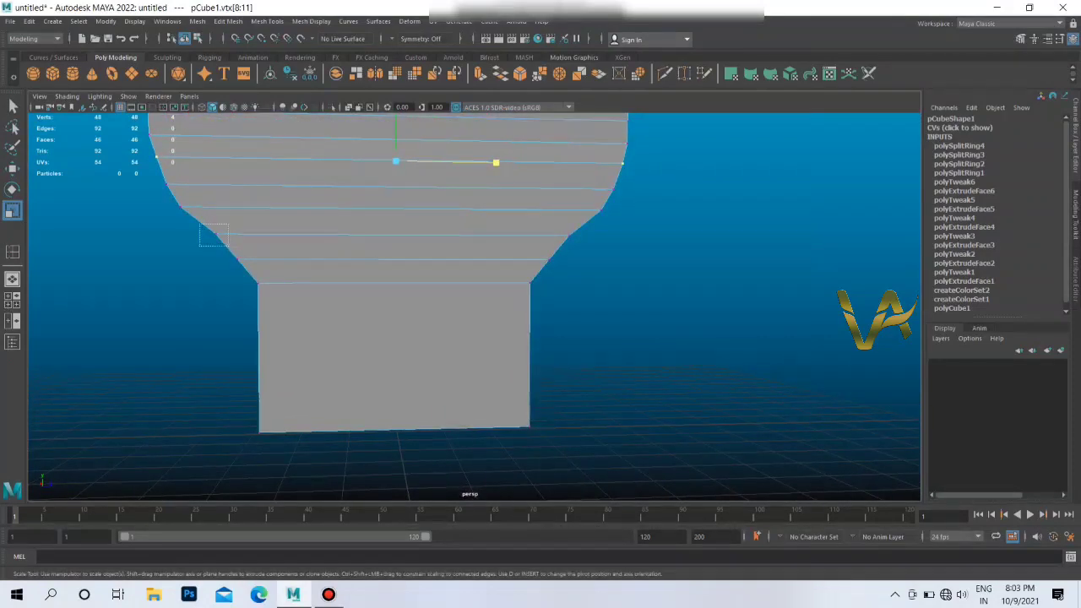
pyautogui.click(760, 220)
pyautogui.moveTo(226, 252); pyautogui.dragTo(226, 252)
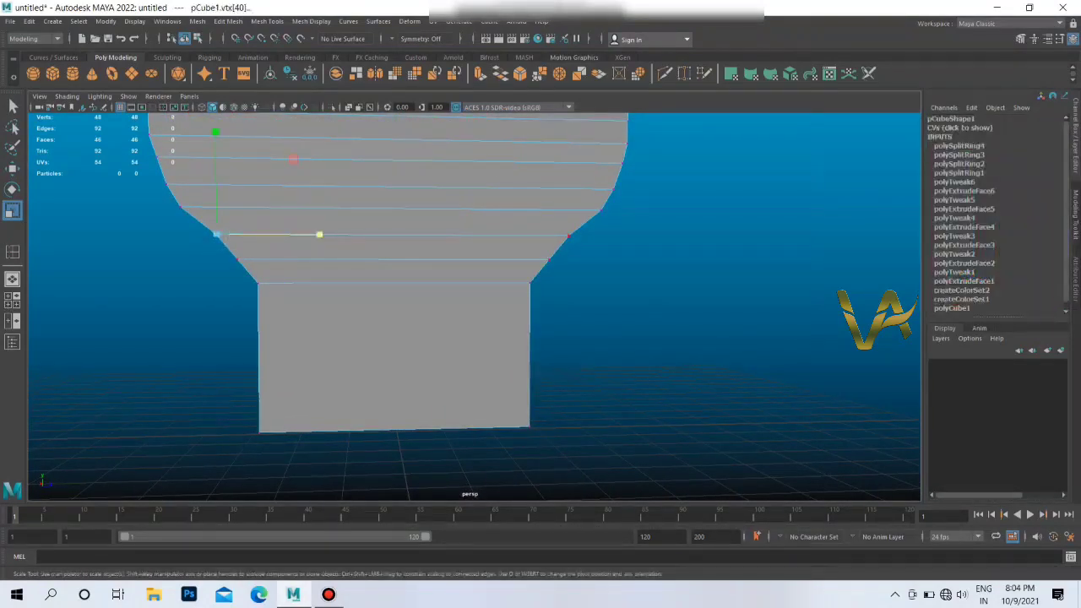
pyautogui.moveTo(496, 236); pyautogui.dragTo(503, 236)
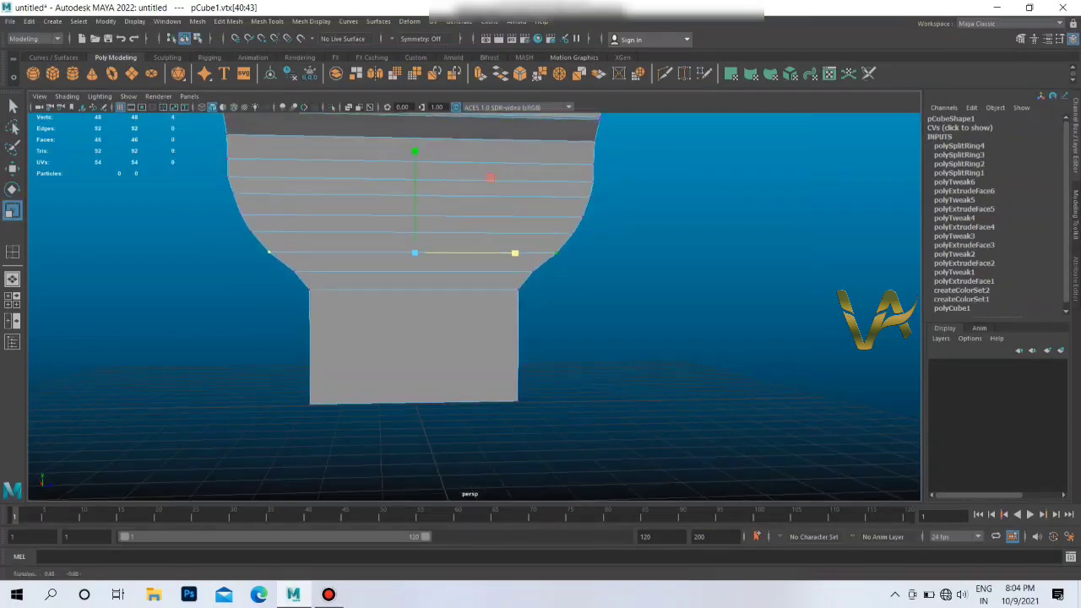
# Step: Scale the ring where bowl meets base about 1.03 wider along X
pyautogui.moveTo(473, 296)
pyautogui.keyDown('alt'); pyautogui.mouseDown()
pyautogui.moveTo(608, 295)
pyautogui.moveTo(473, 295)
pyautogui.mouseUp(); pyautogui.keyUp('alt')
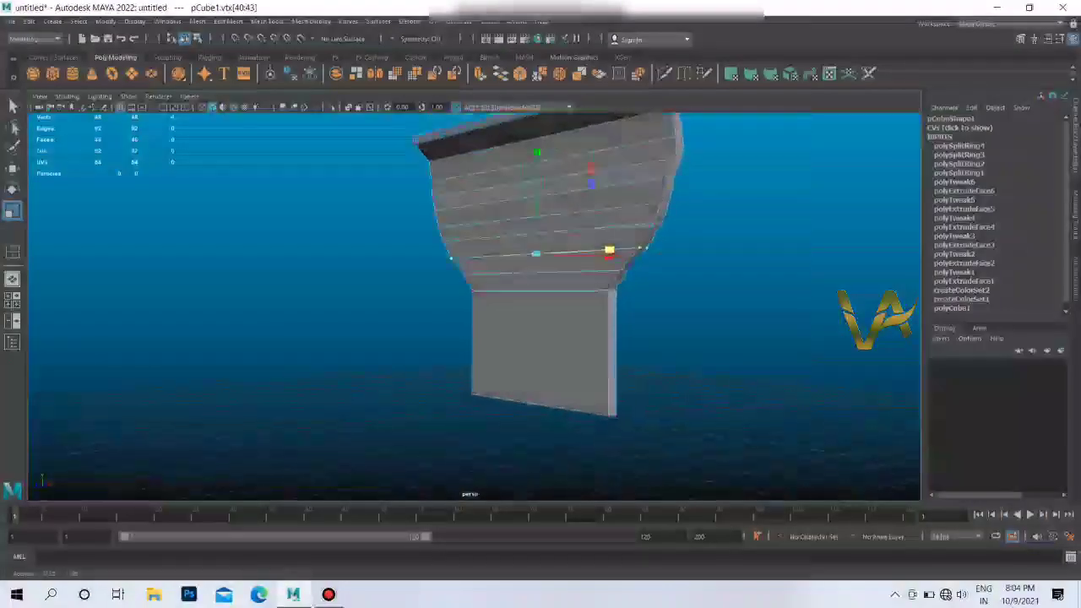
pyautogui.scroll(3, 473, 296)
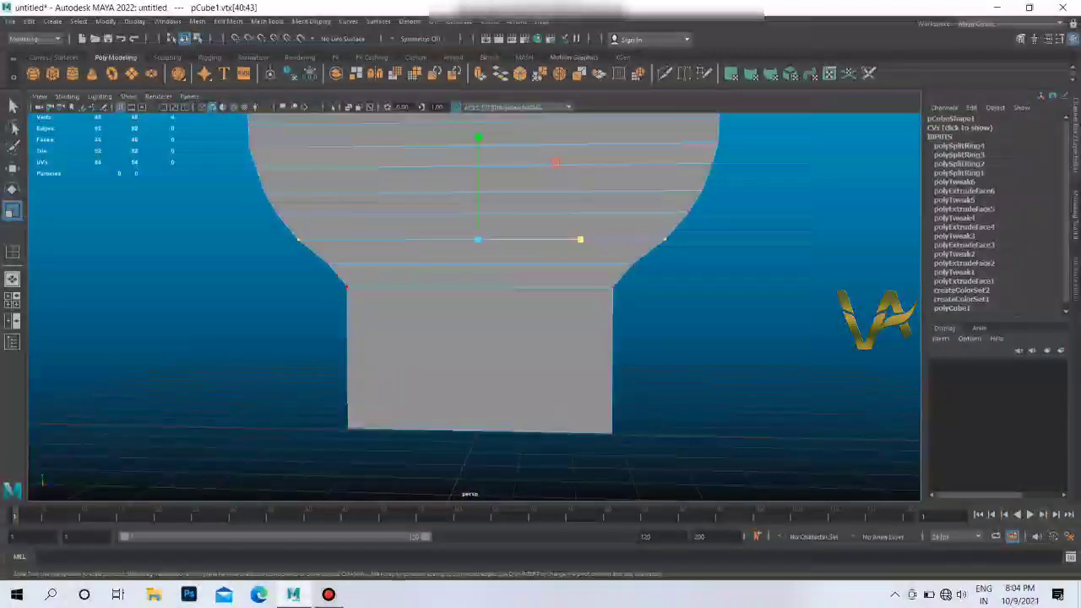
pyautogui.click(346, 288)
pyautogui.moveTo(342, 287); pyautogui.dragTo(300, 252)
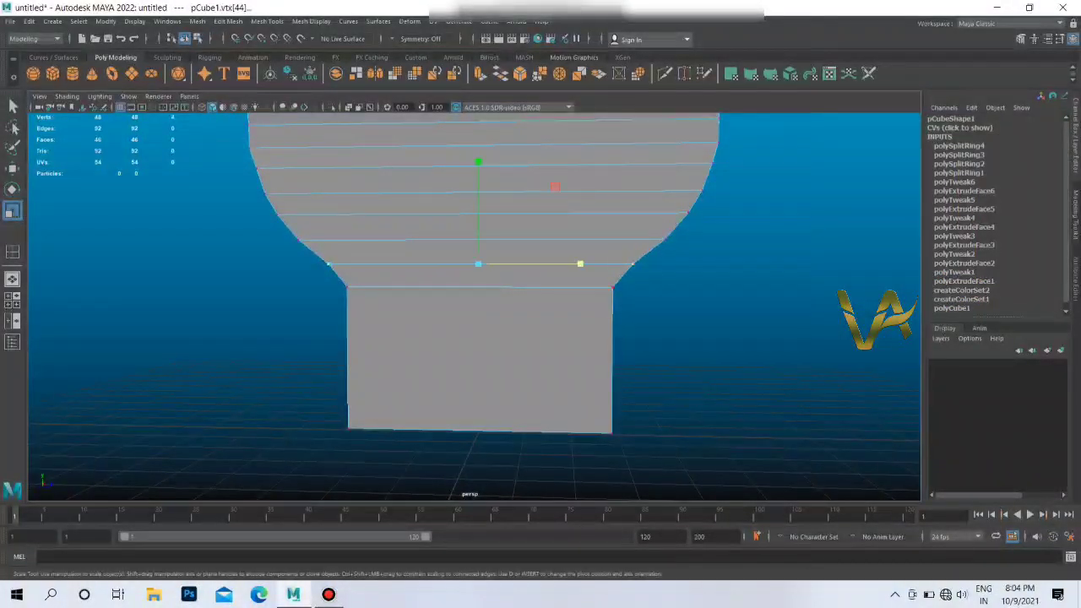
pyautogui.moveTo(580, 264); pyautogui.dragTo(584, 263)
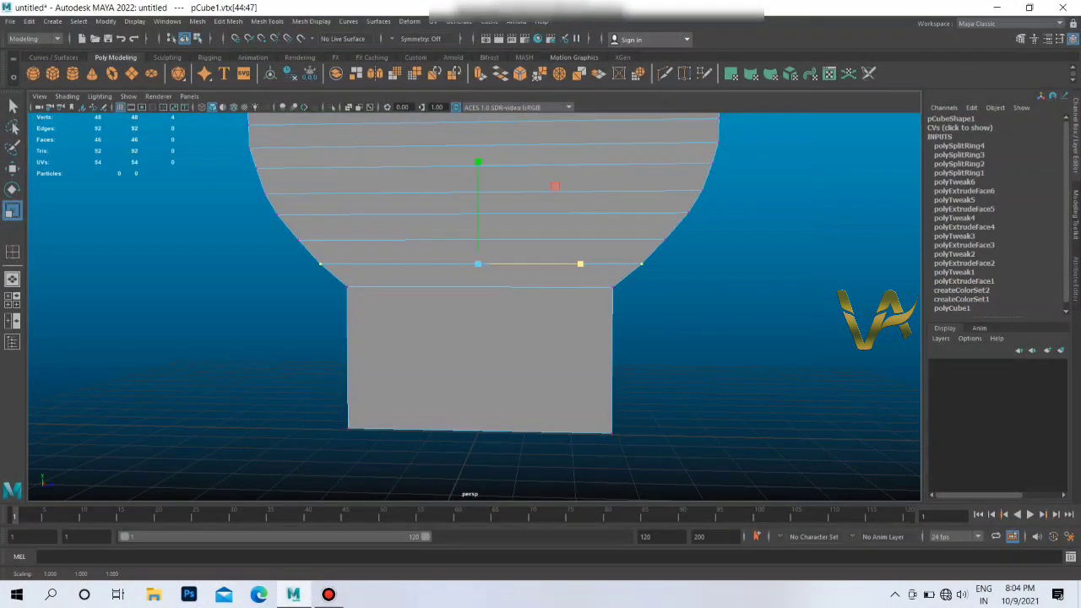
pyautogui.moveTo(555, 186)
pyautogui.keyDown('alt'); pyautogui.mouseDown()
pyautogui.moveTo(413, 224)
pyautogui.moveTo(439, 253)
pyautogui.mouseUp(); pyautogui.keyUp('alt')
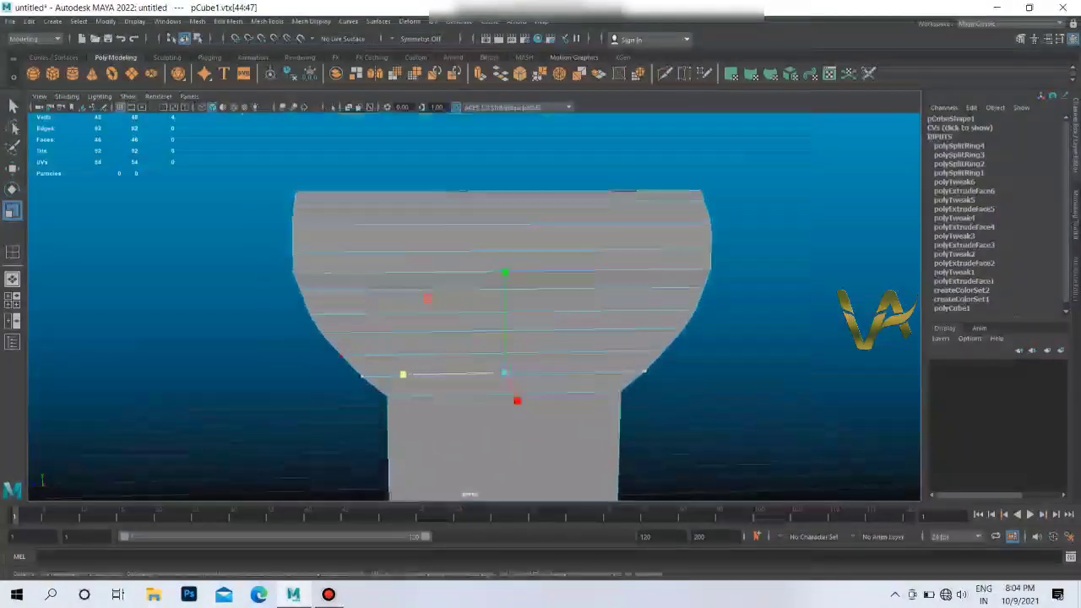
pyautogui.click(328, 595)
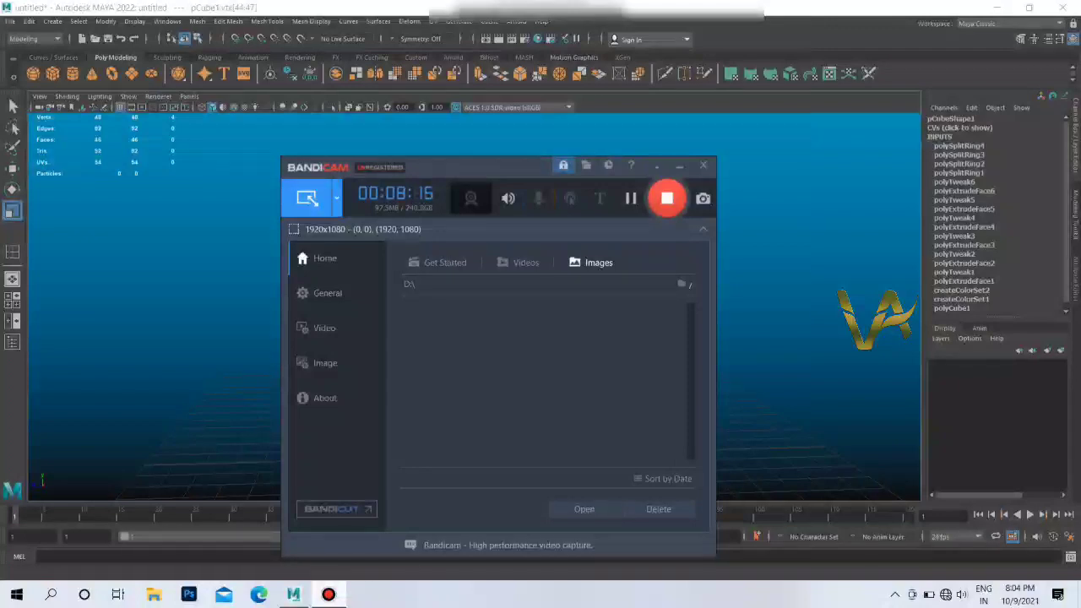
pyautogui.click(329, 594)
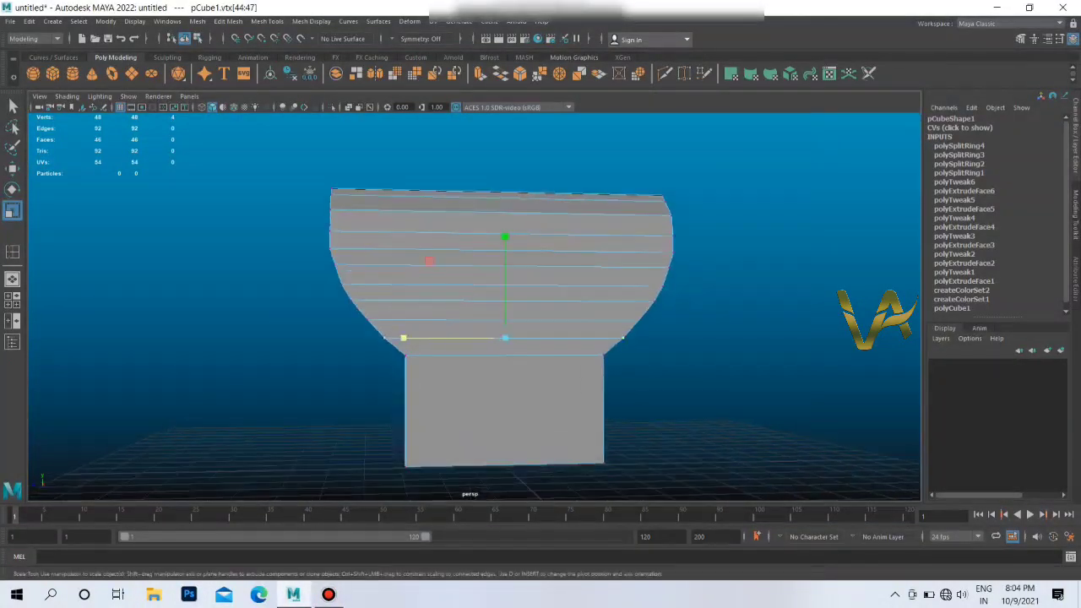
pyautogui.moveTo(473, 296)
pyautogui.keyDown('alt'); pyautogui.mouseDown()
pyautogui.moveTo(591, 278)
pyautogui.moveTo(490, 300)
pyautogui.mouseUp(); pyautogui.keyUp('alt')
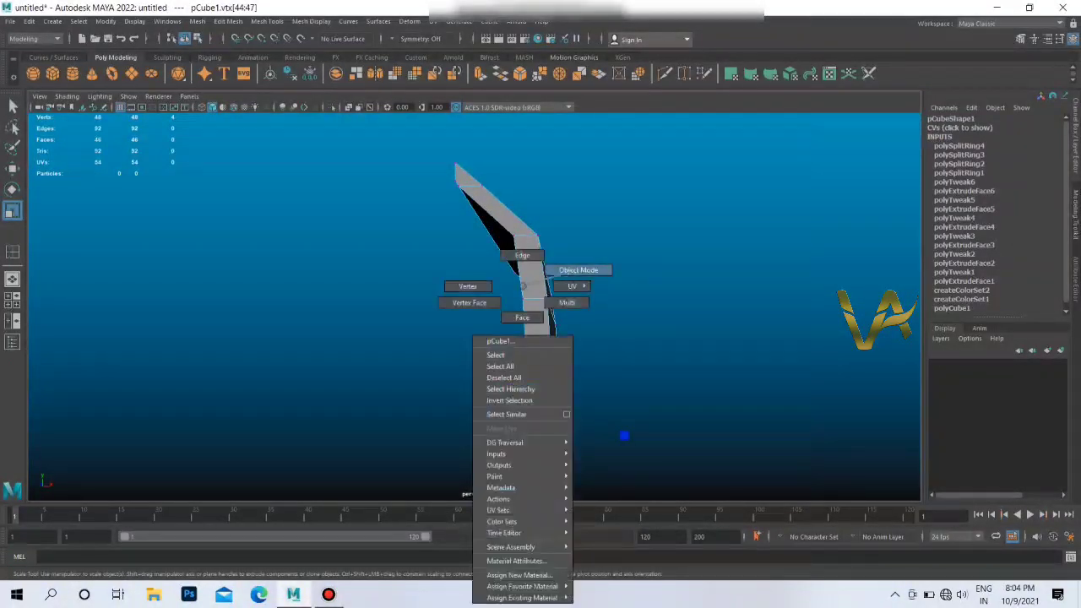
# Step: Select an edge partway up the bent side and shift it sideways along X
pyautogui.moveTo(513, 309); pyautogui.dragTo(579, 274, button='right')
pyautogui.press('w')
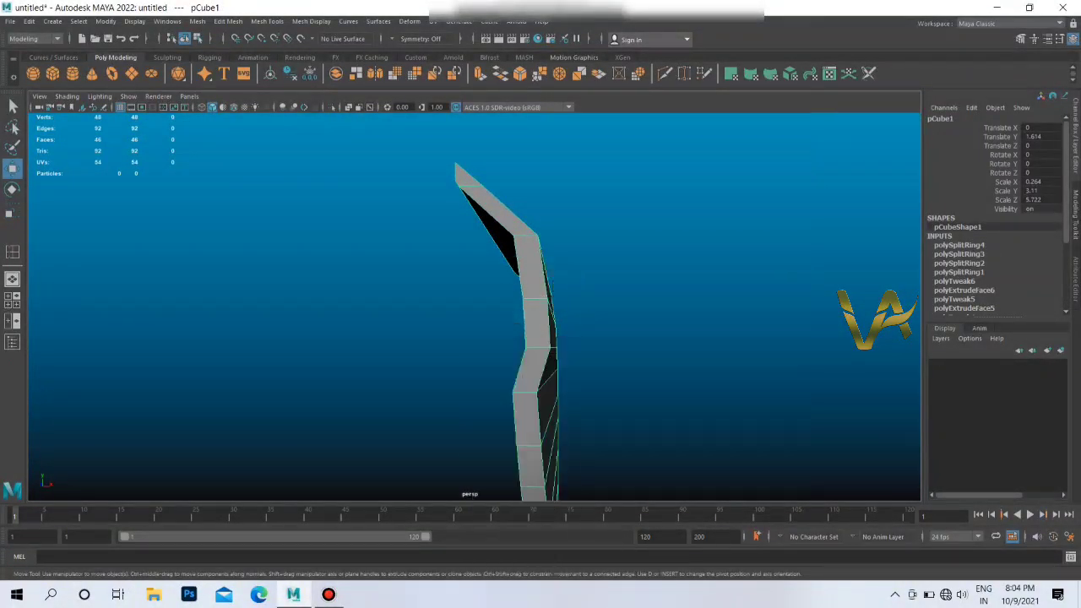
pyautogui.click(523, 391)
pyautogui.moveTo(519, 325); pyautogui.dragTo(460, 291, button='right')
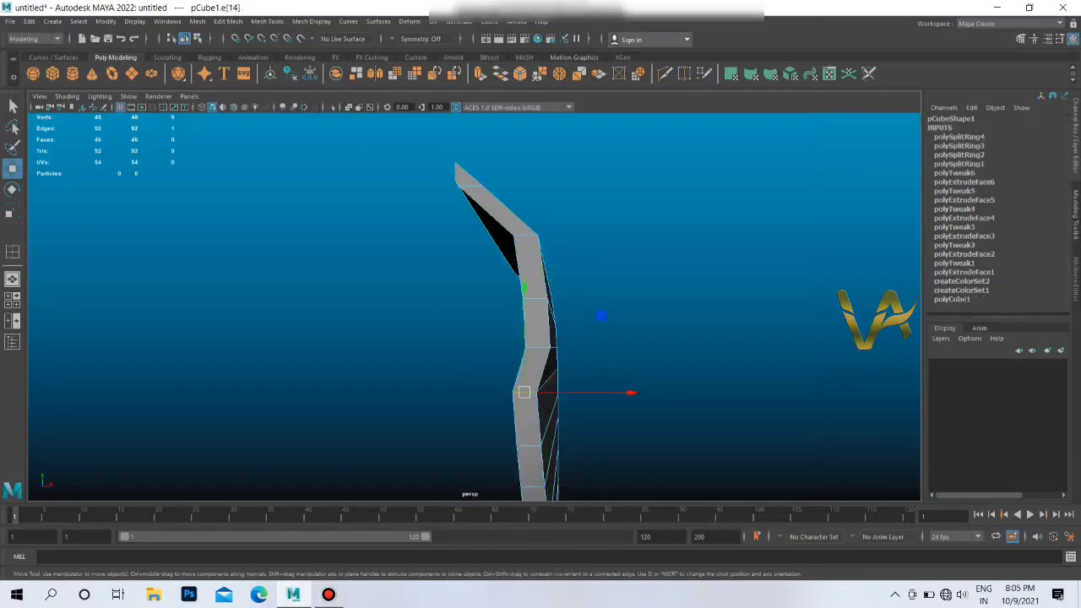
pyautogui.keyDown('alt'); pyautogui.moveTo(591, 288); pyautogui.dragTo(515, 300); pyautogui.keyUp('alt')
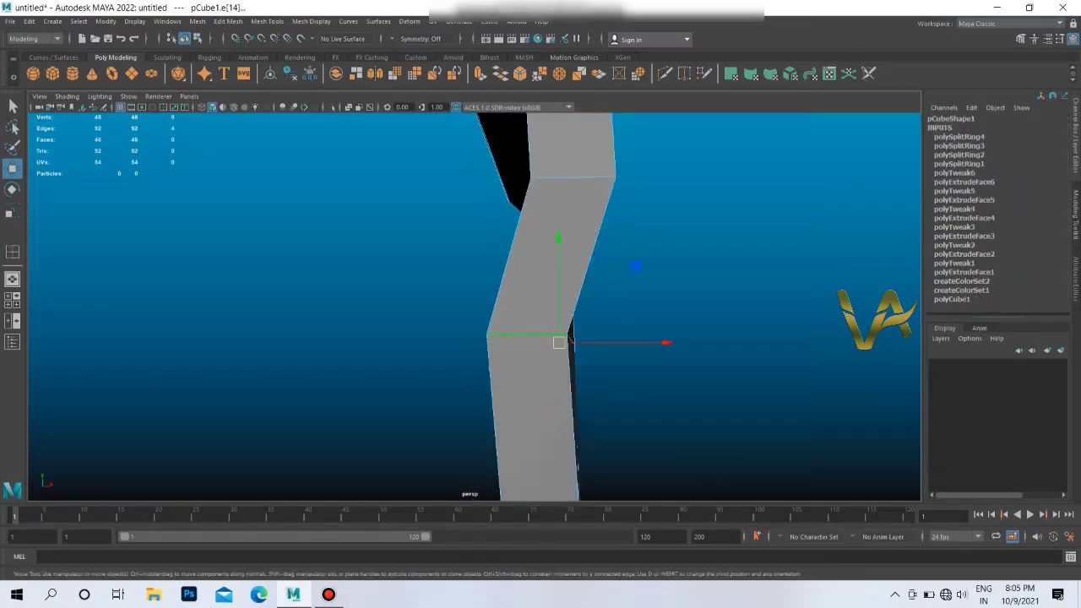
pyautogui.moveTo(617, 342); pyautogui.dragTo(630, 342)
pyautogui.moveTo(549, 338)
pyautogui.keyDown('alt'); pyautogui.mouseDown()
pyautogui.moveTo(490, 338)
pyautogui.moveTo(524, 333)
pyautogui.mouseUp(); pyautogui.keyUp('alt')
pyautogui.moveTo(629, 326); pyautogui.dragTo(557, 313)
# Step: Return to Object Mode and select the whole mesh
pyautogui.click(549, 304)
pyautogui.moveTo(503, 287); pyautogui.dragTo(562, 270, button='right')
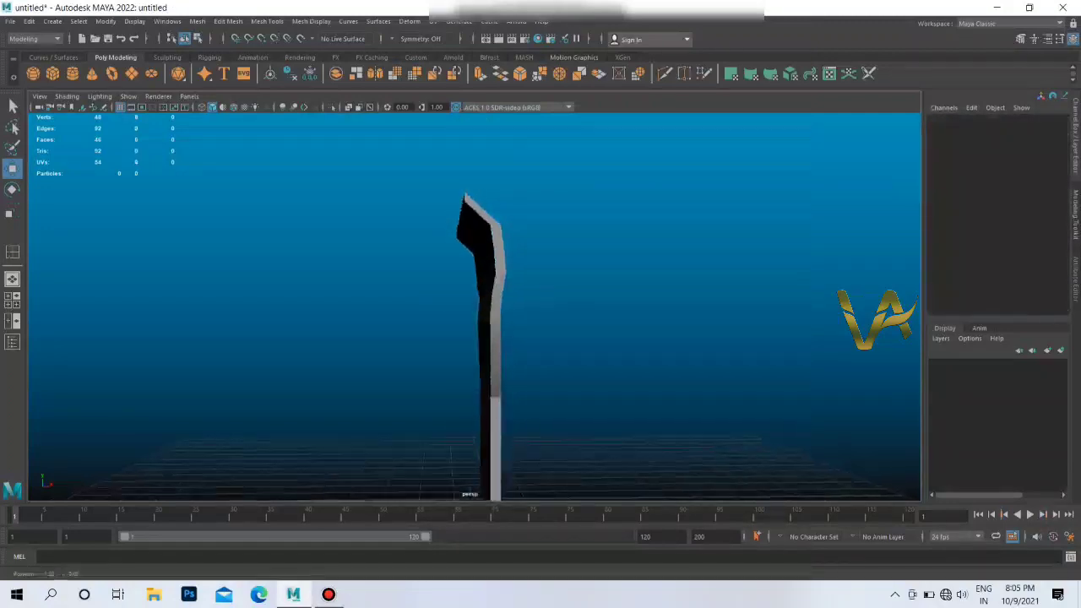
pyautogui.moveTo(562, 270)
pyautogui.keyDown('alt'); pyautogui.mouseDown()
pyautogui.moveTo(507, 271)
pyautogui.moveTo(566, 271)
pyautogui.moveTo(545, 272)
pyautogui.mouseUp(); pyautogui.keyUp('alt')
pyautogui.click(482, 338)
pyautogui.scroll(2, 482, 321)
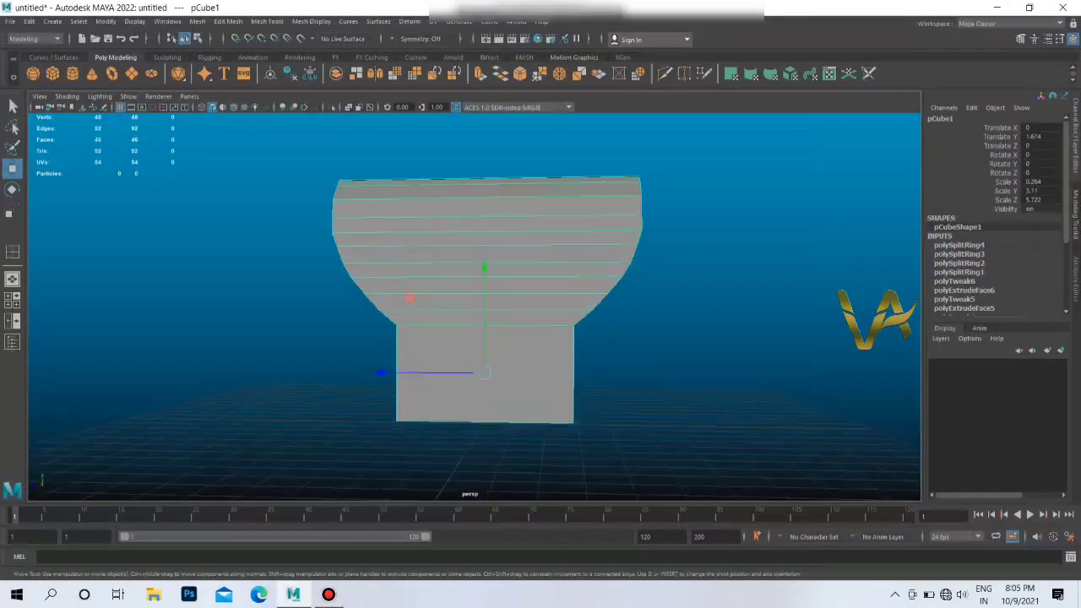
pyautogui.keyDown('alt'); pyautogui.moveTo(506, 311); pyautogui.dragTo(506, 286, button='middle'); pyautogui.keyUp('alt')
pyautogui.rightClick(506, 287)
pyautogui.click(506, 286)
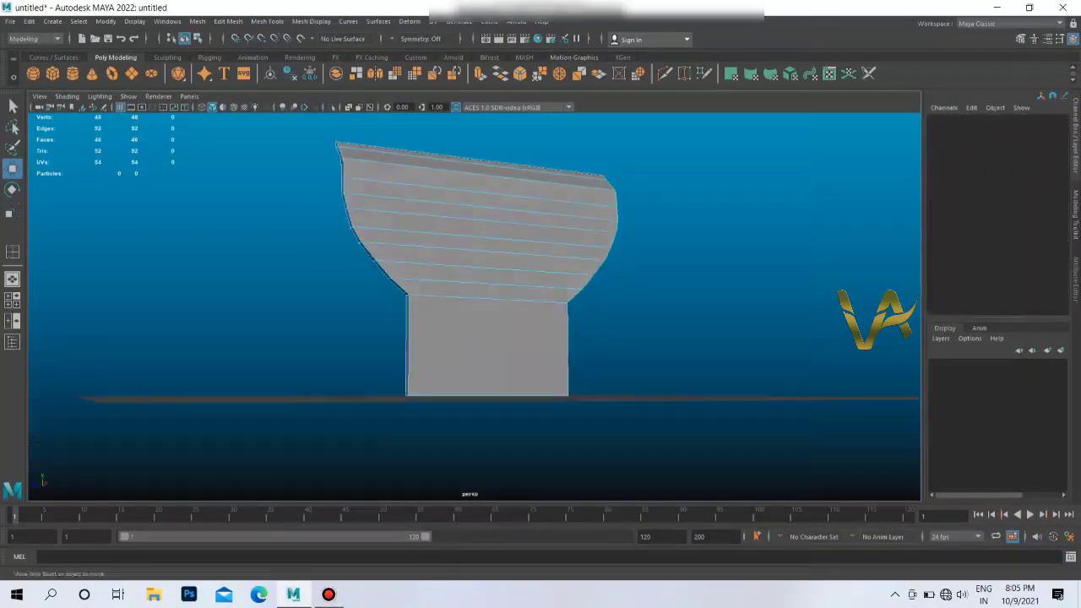
pyautogui.keyDown('alt'); pyautogui.moveTo(506, 286); pyautogui.dragTo(591, 245); pyautogui.keyUp('alt')
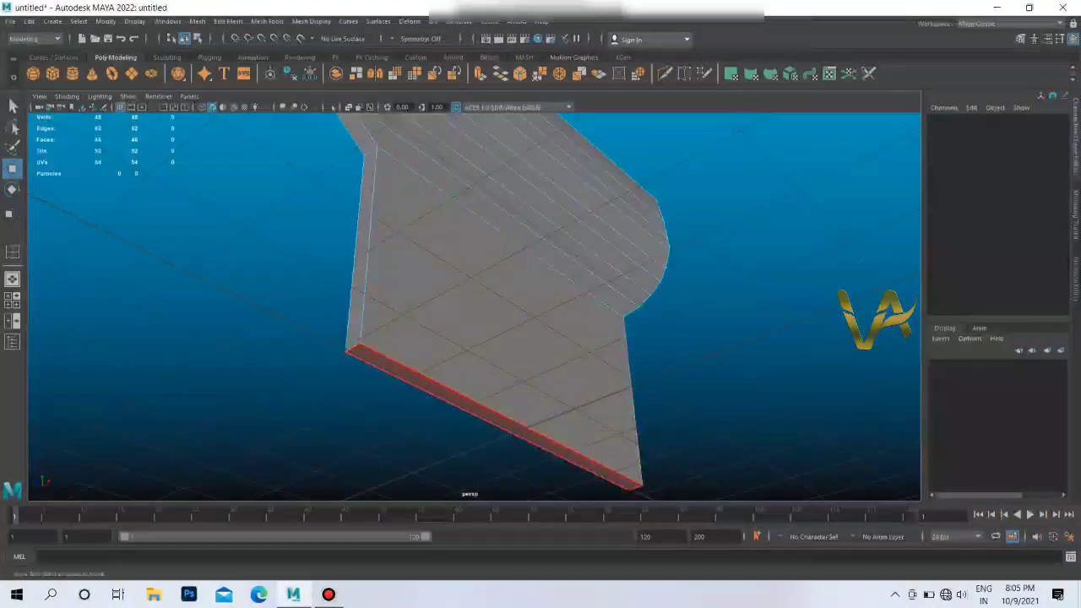
pyautogui.click(495, 418)
pyautogui.keyDown('alt'); pyautogui.moveTo(494, 418); pyautogui.dragTo(476, 332); pyautogui.keyUp('alt')
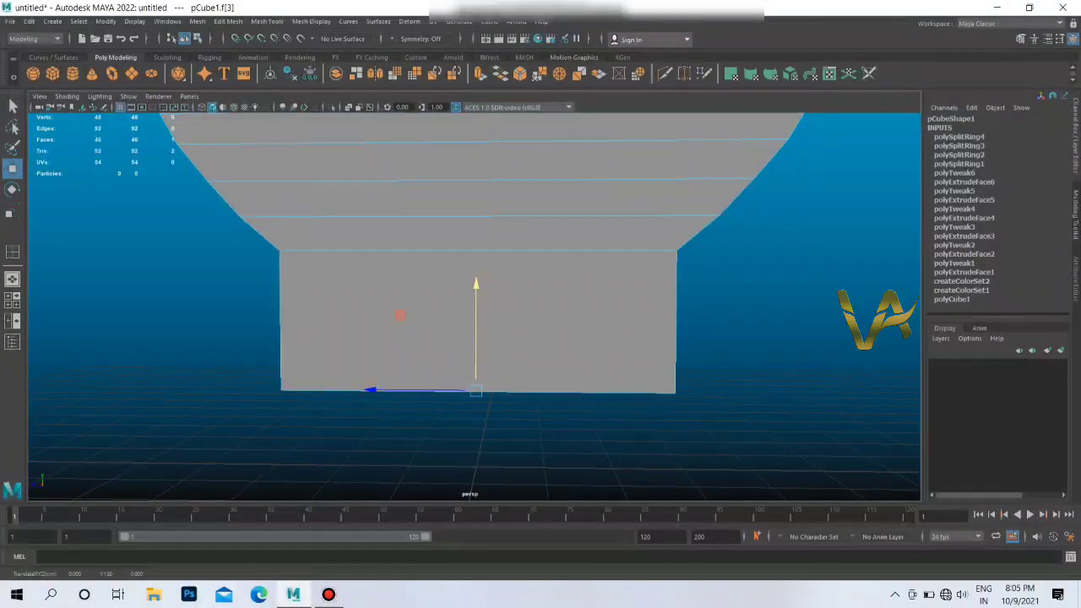
pyautogui.scroll(2, 456, 321)
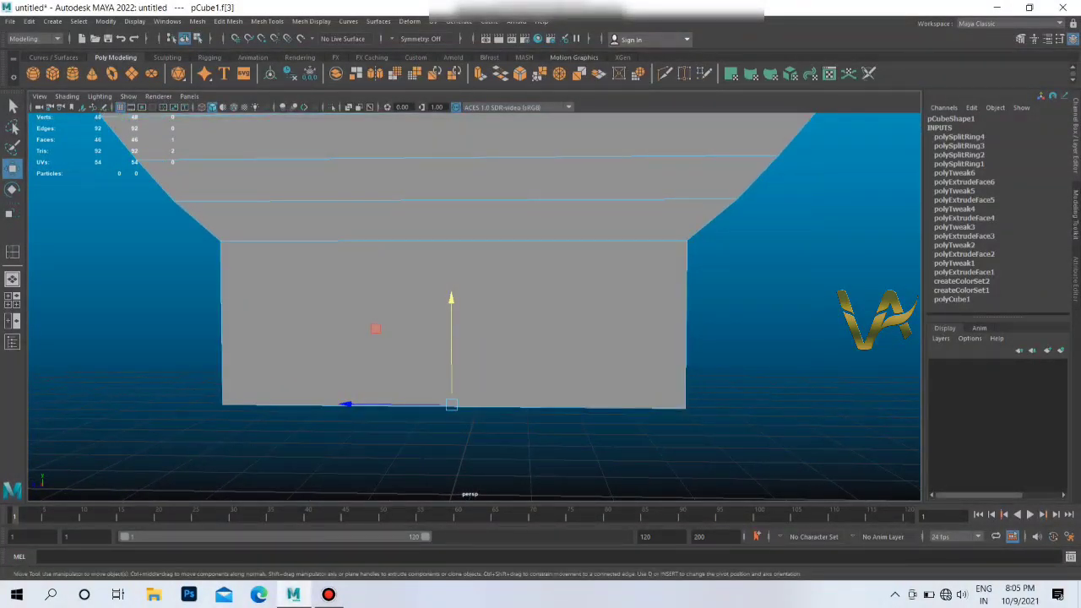
pyautogui.scroll(-3, 456, 321)
pyautogui.moveTo(456, 321)
pyautogui.keyDown('alt'); pyautogui.mouseDown()
pyautogui.moveTo(557, 320)
pyautogui.moveTo(456, 321)
pyautogui.mouseUp(); pyautogui.keyUp('alt')
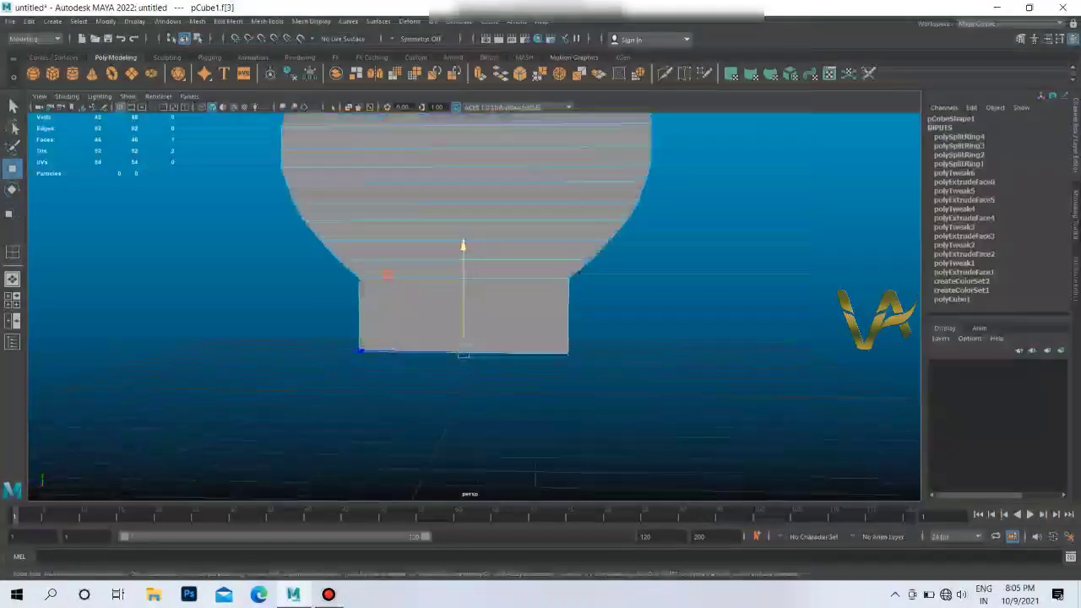
pyautogui.scroll(2, 462, 295)
pyautogui.moveTo(580, 290); pyautogui.dragTo(644, 270, button='right')
pyautogui.rightClick(525, 286)
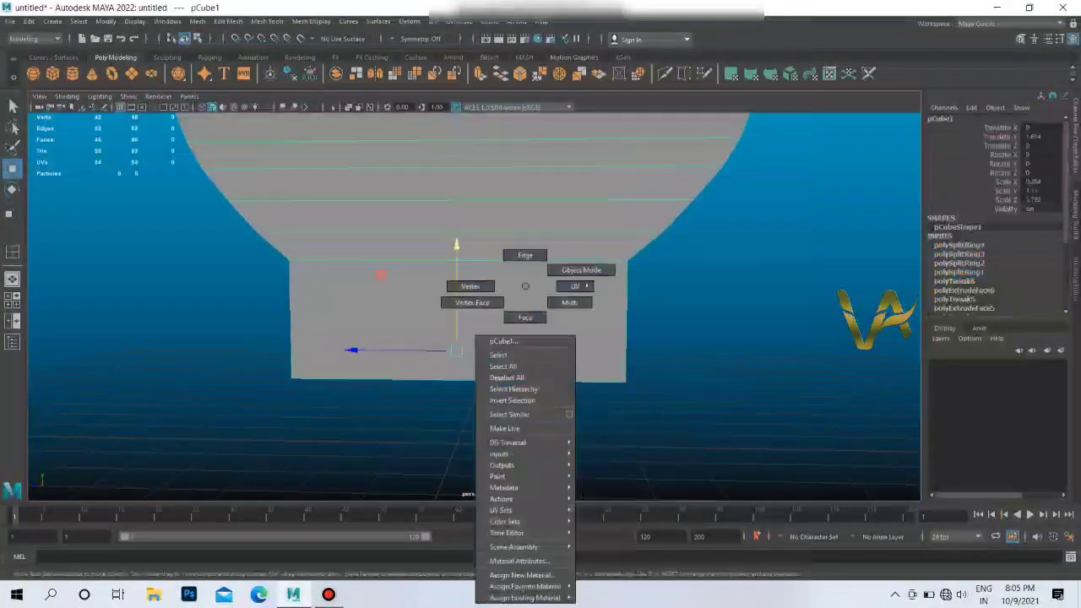
pyautogui.click(581, 269)
pyautogui.moveTo(569, 289); pyautogui.dragTo(623, 270, button='right')
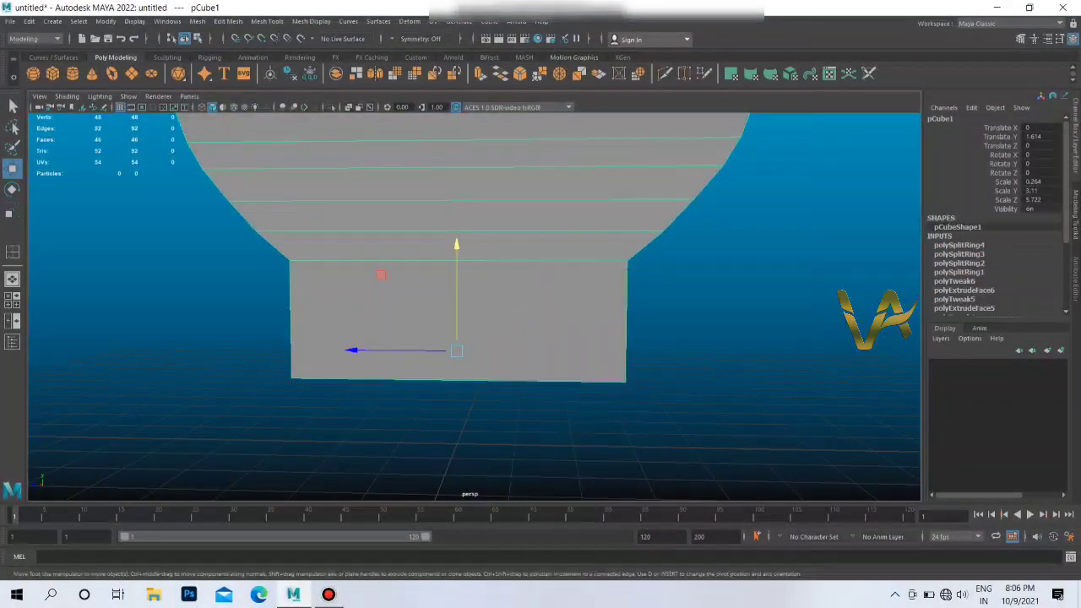
pyautogui.rightClick(569, 287)
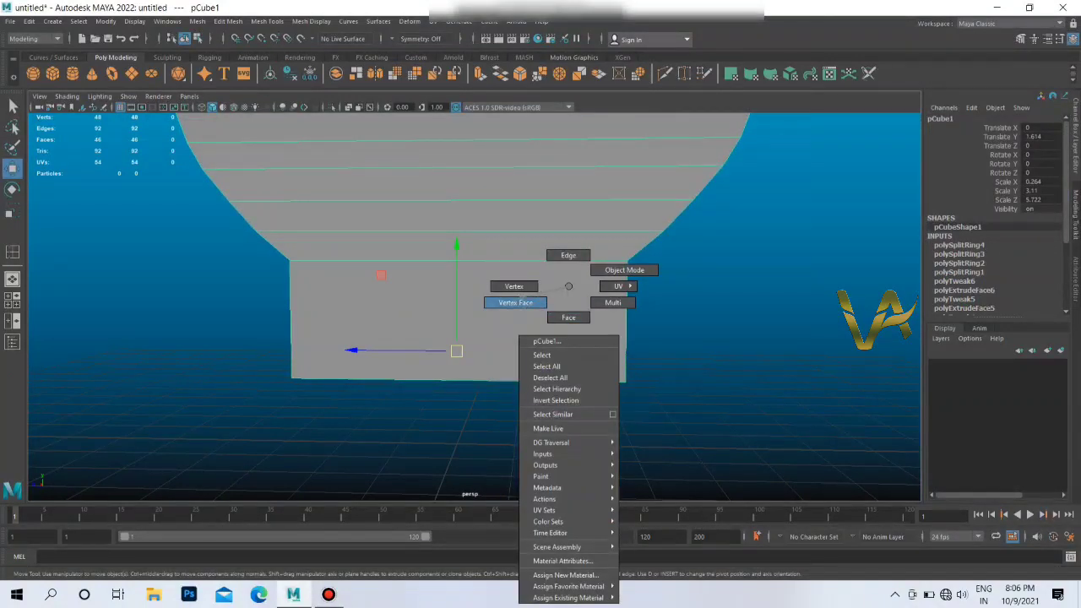
pyautogui.click(624, 270)
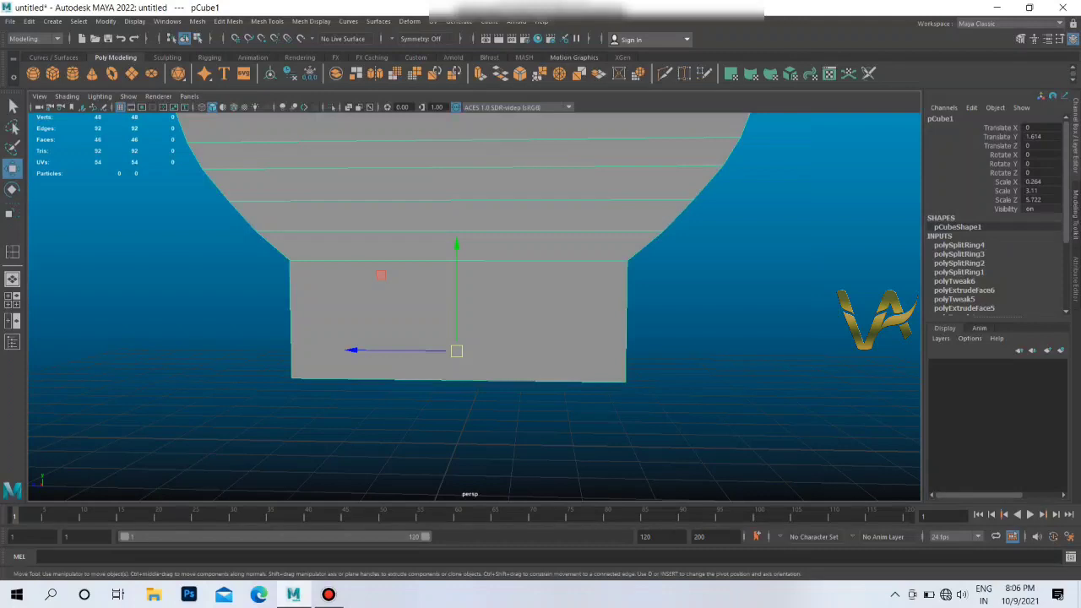
pyautogui.rightClick(562, 285)
pyautogui.click(618, 269)
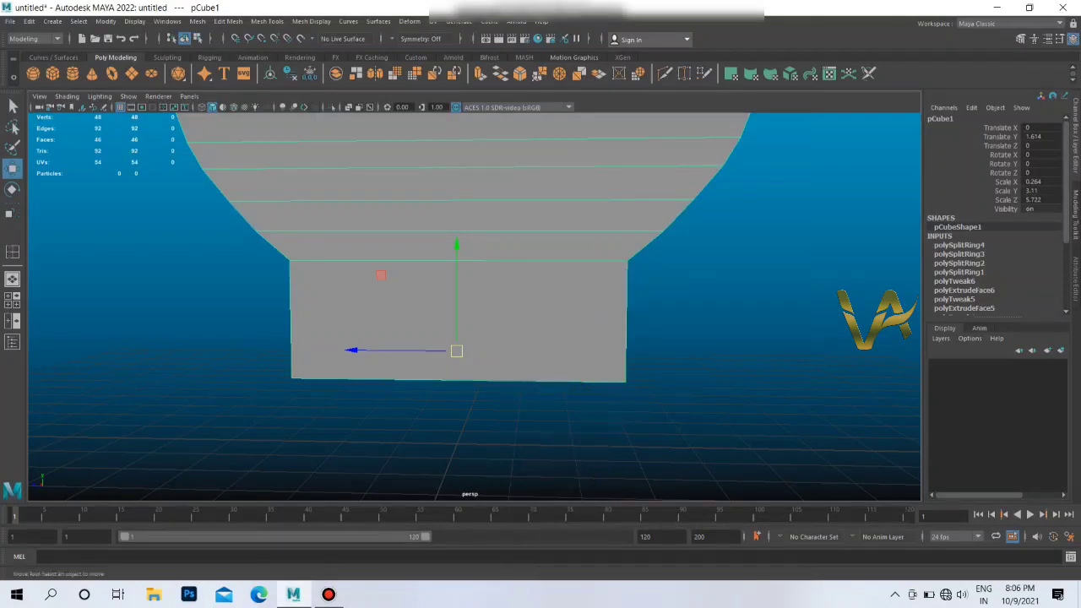
pyautogui.rightClick(605, 280)
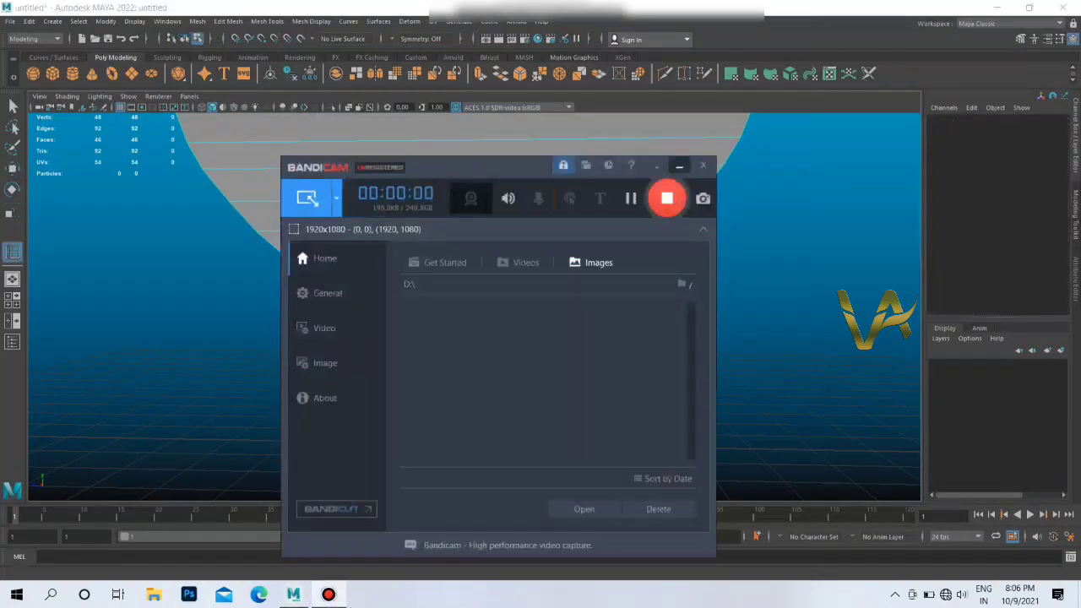
pyautogui.keyDown('alt'); pyautogui.moveTo(456, 321); pyautogui.dragTo(524, 304); pyautogui.keyUp('alt')
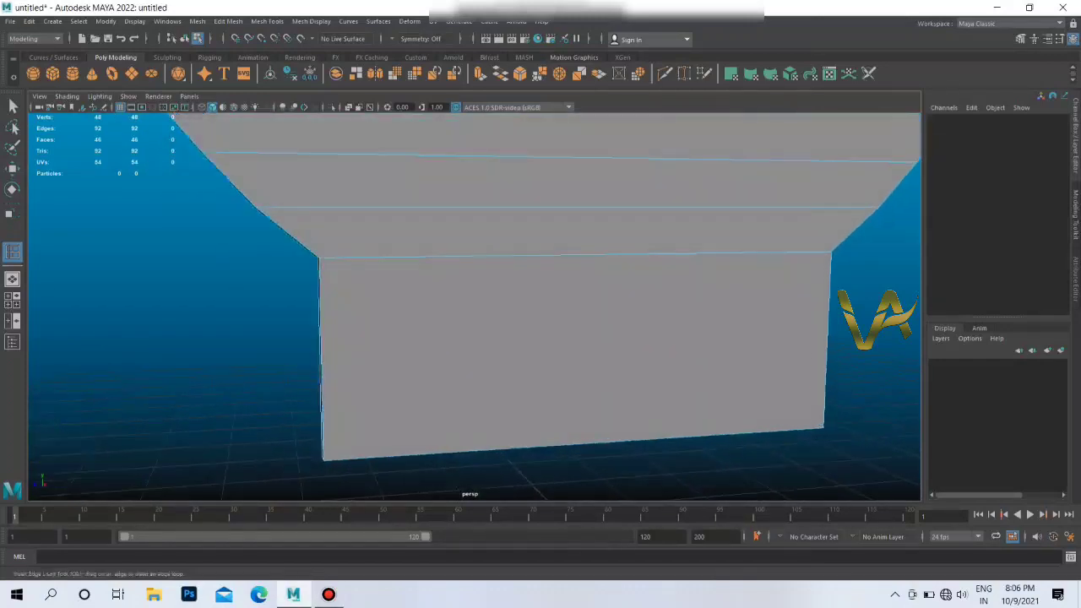
# Step: Reselect the base box and switch it to face selection on its front
pyautogui.rightClick(316, 308)
pyautogui.click(317, 309)
pyautogui.keyDown('shift'); pyautogui.rightClick(316, 308); pyautogui.keyUp('shift')
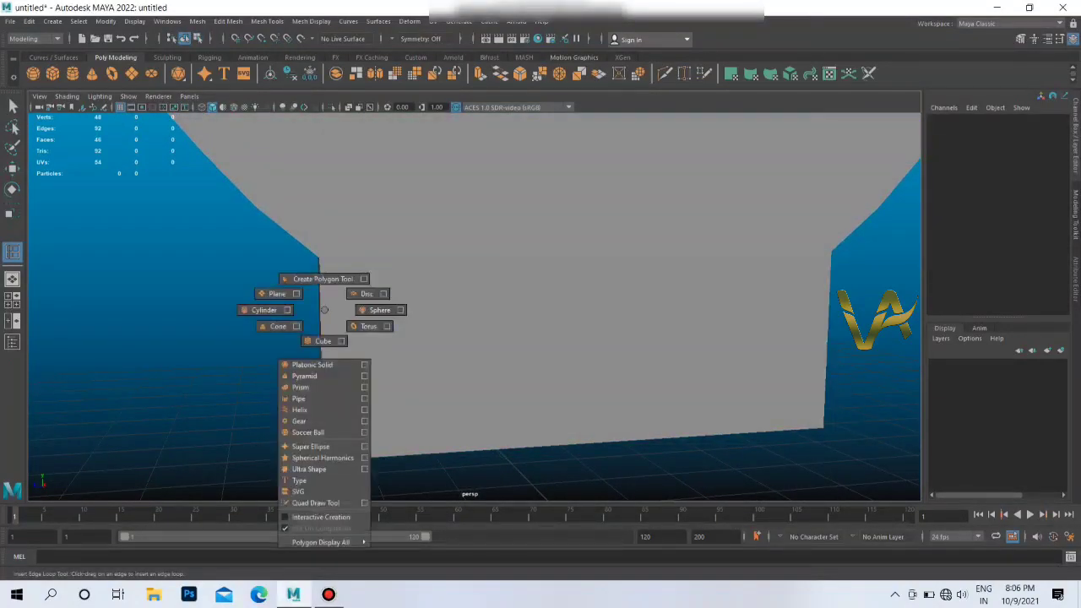
pyautogui.click(317, 309)
pyautogui.press('w')
pyautogui.rightClick(346, 286)
pyautogui.click(402, 270)
pyautogui.click(346, 286)
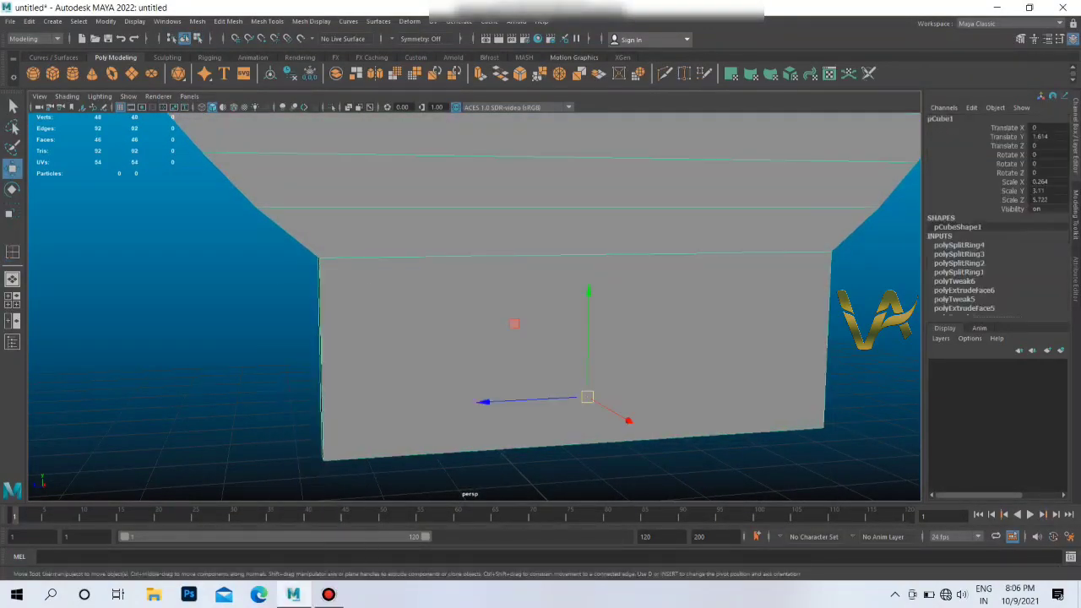
pyautogui.rightClick(347, 287)
pyautogui.moveTo(346, 286)
pyautogui.mouseDown(button='right')
pyautogui.moveTo(346, 316)
pyautogui.moveTo(457, 297)
pyautogui.mouseUp(button='right')
pyautogui.click(346, 321)
# Step: Add horizontal edge loops across the base front, one placed near the bottom
pyautogui.click(321, 302)
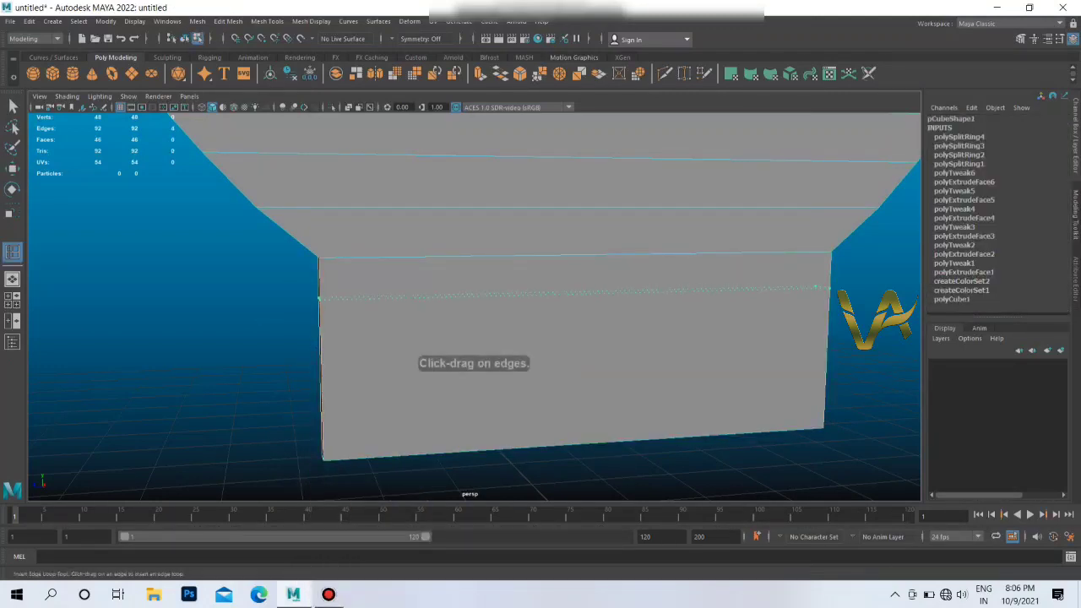
pyautogui.moveTo(321, 423); pyautogui.dragTo(321, 439)
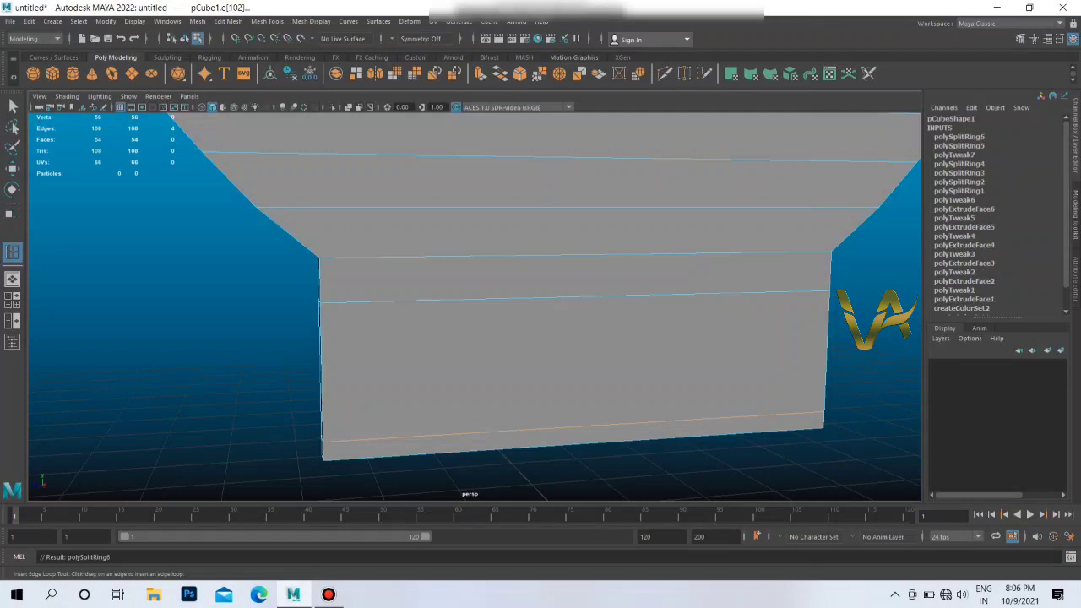
pyautogui.click(323, 402)
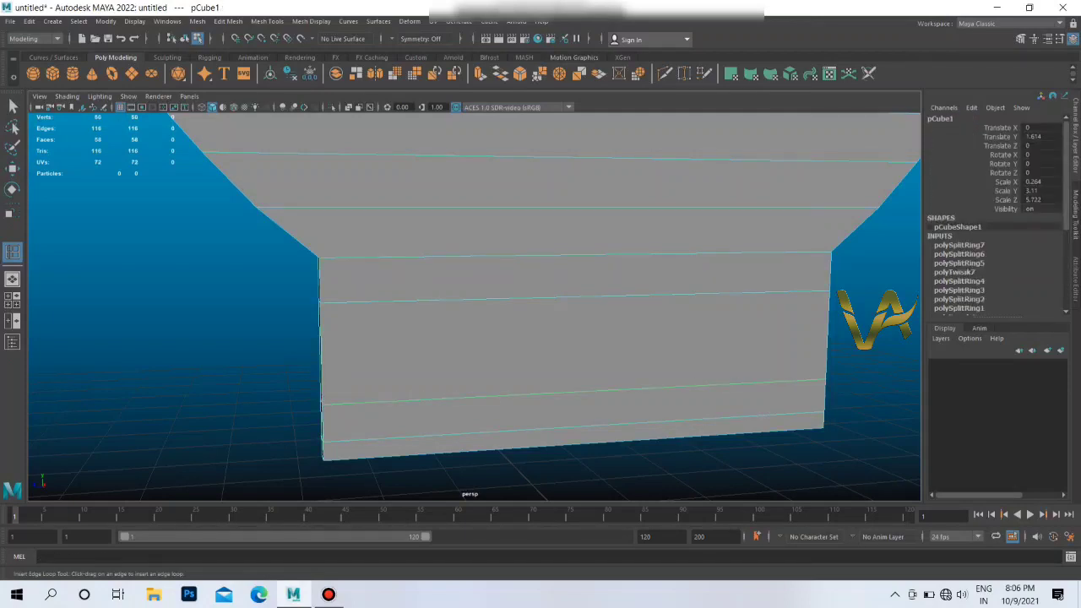
pyautogui.scroll(5, 321, 348)
pyautogui.scroll(5, 321, 348)
pyautogui.click(621, 271)
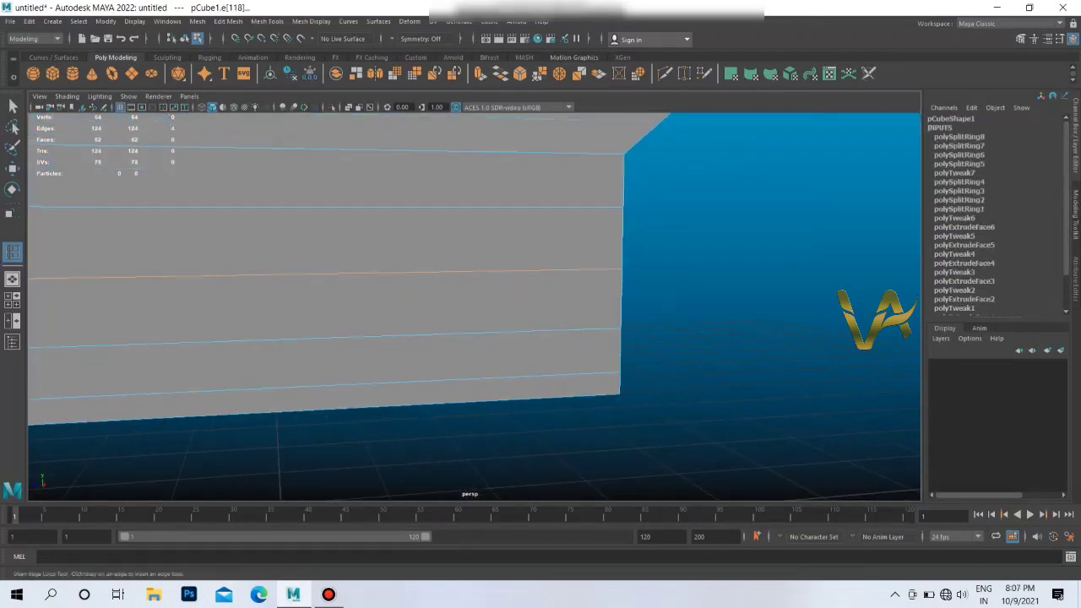
# Step: Return the slab to Object Mode with the Move tool active
pyautogui.moveTo(579, 283); pyautogui.dragTo(640, 270, button='right')
pyautogui.press('w')
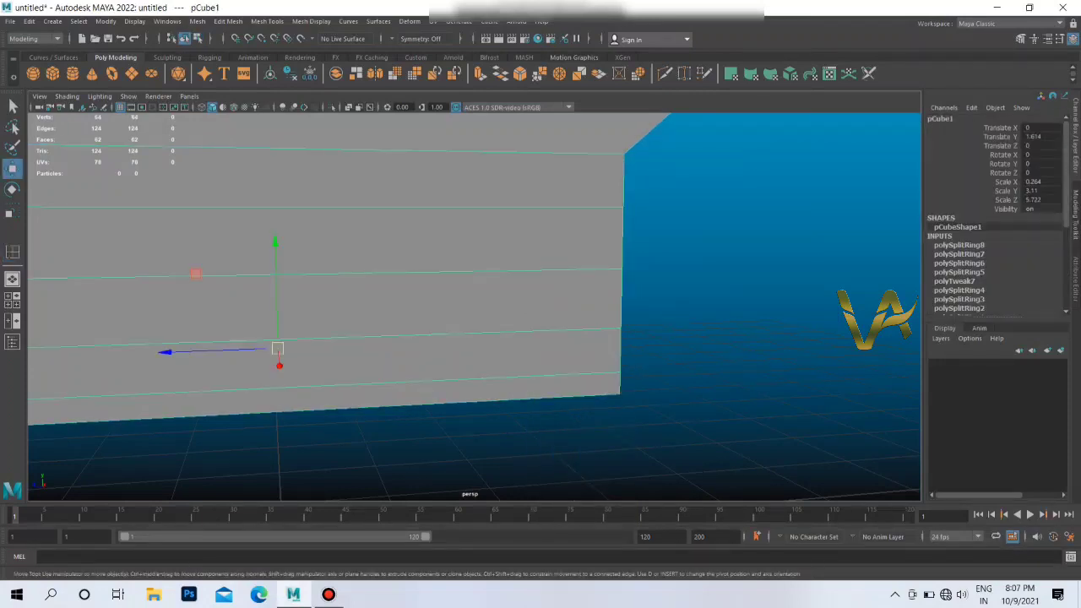
pyautogui.keyDown('alt'); pyautogui.moveTo(583, 279); pyautogui.dragTo(624, 286); pyautogui.keyUp('alt')
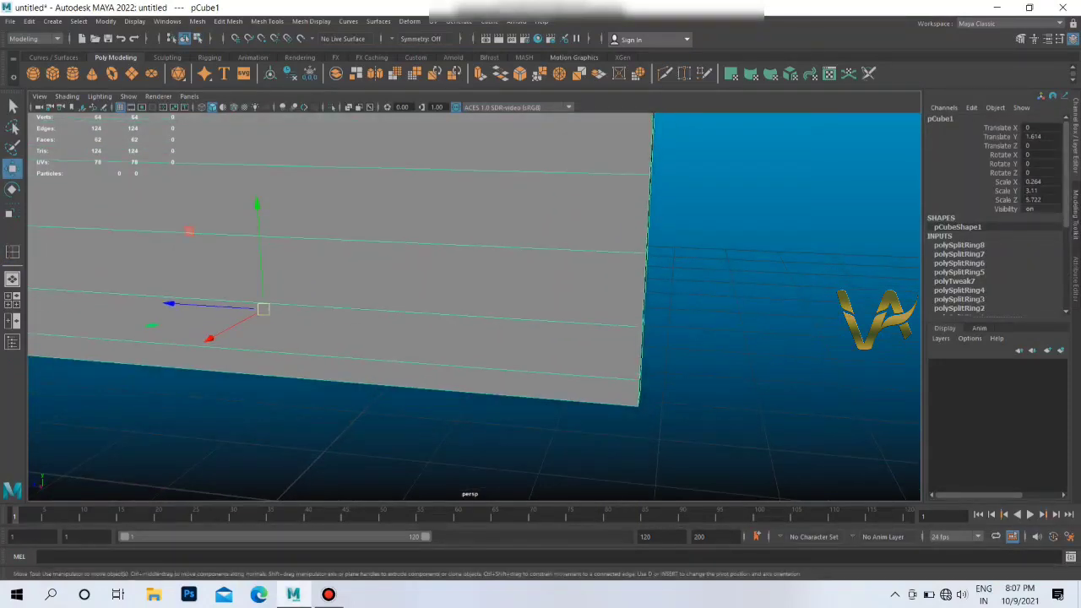
# Step: Select the bottom corner vertices and move them outward into a wide foot
pyautogui.rightClick(623, 287)
pyautogui.click(679, 269)
pyautogui.moveTo(623, 286); pyautogui.dragTo(635, 251, button='right')
pyautogui.moveTo(623, 287)
pyautogui.keyDown('alt'); pyautogui.mouseDown()
pyautogui.moveTo(667, 304)
pyautogui.moveTo(633, 299)
pyautogui.mouseUp(); pyautogui.keyUp('alt')
pyautogui.moveTo(678, 463); pyautogui.dragTo(677, 463)
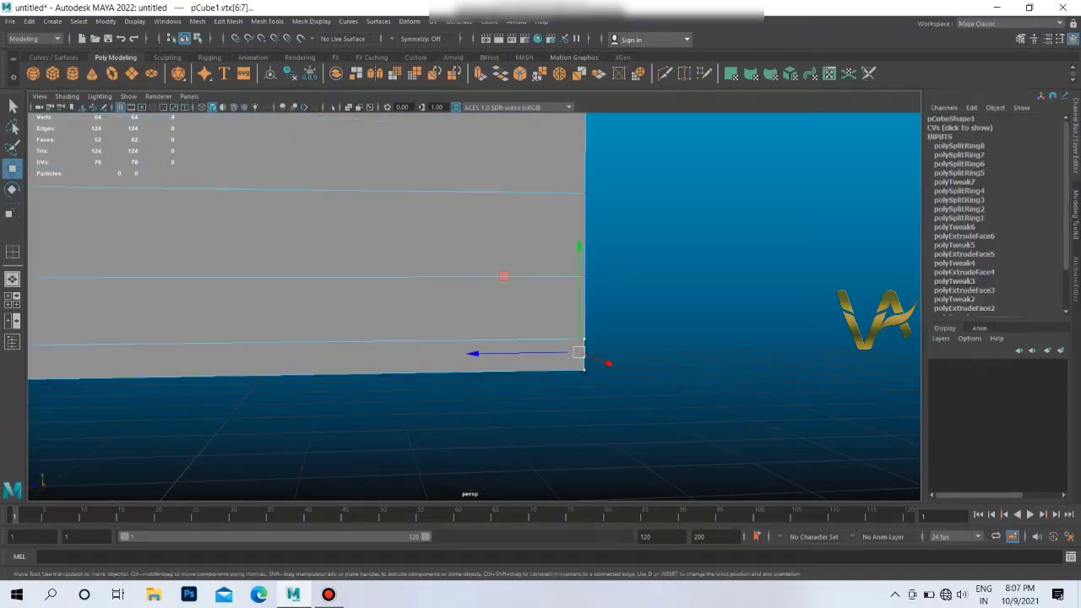
pyautogui.moveTo(579, 358); pyautogui.dragTo(724, 338)
pyautogui.keyDown('alt'); pyautogui.moveTo(507, 338); pyautogui.dragTo(819, 304, button='middle'); pyautogui.keyUp('alt')
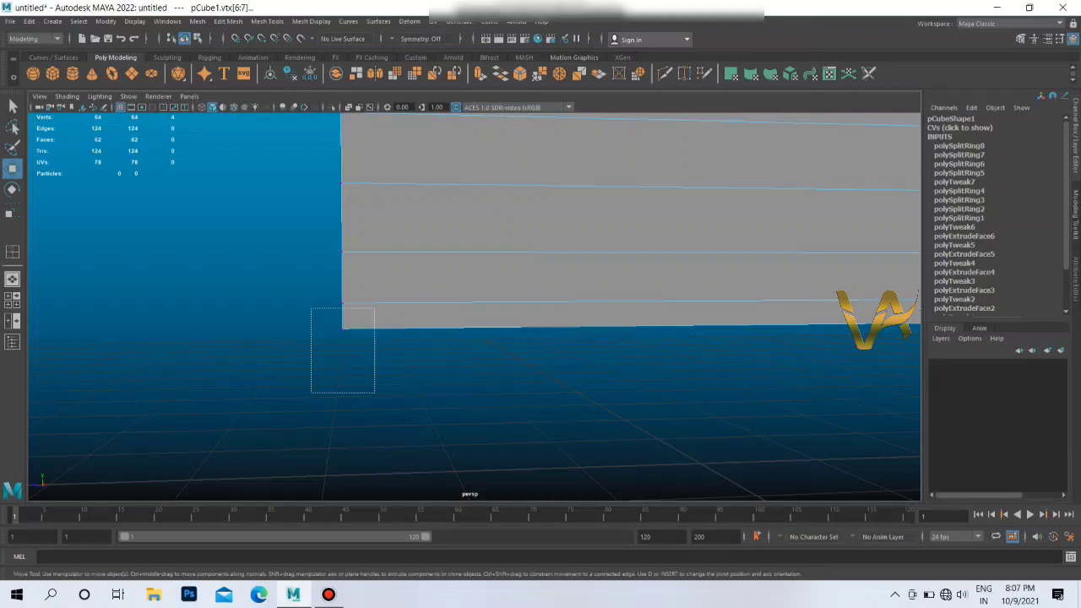
pyautogui.moveTo(375, 394); pyautogui.dragTo(376, 394)
pyautogui.keyDown('alt'); pyautogui.moveTo(507, 380); pyautogui.dragTo(591, 355); pyautogui.keyUp('alt')
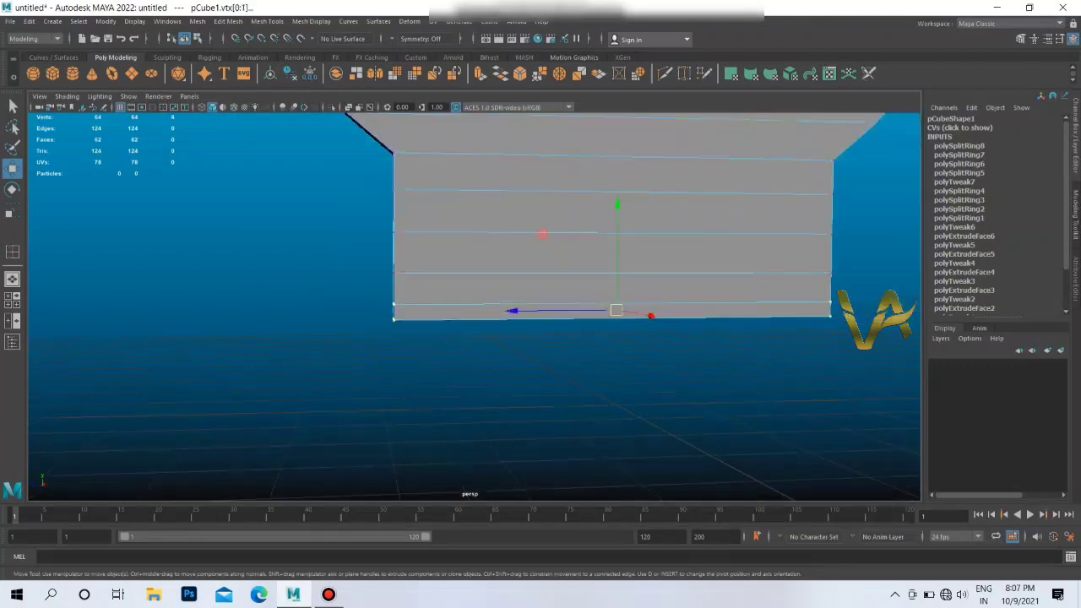
pyautogui.press('r')
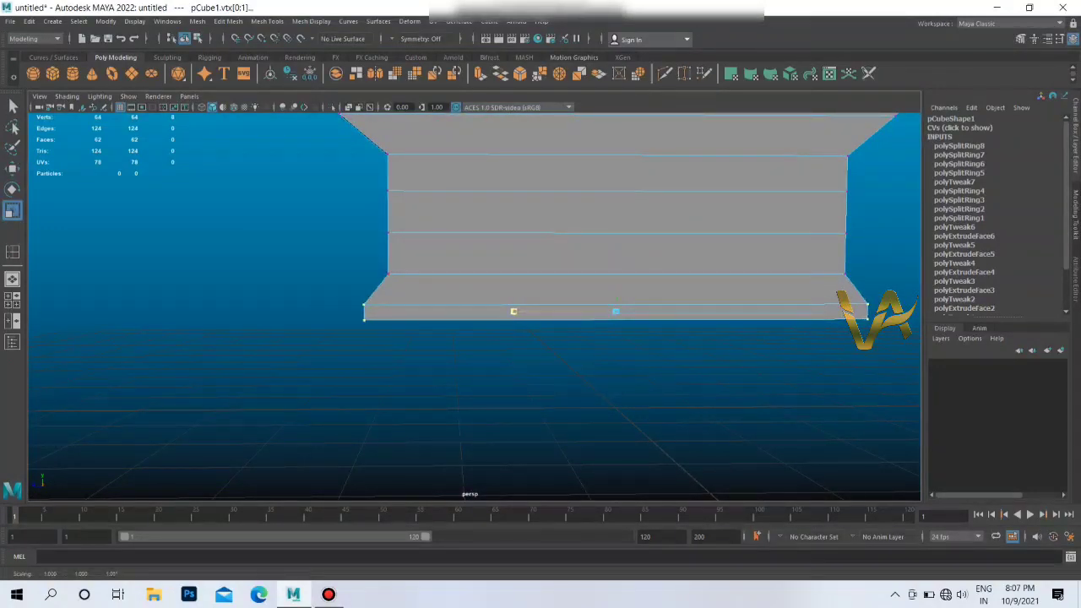
# Step: Scale the middle vertex row and the row above it inward to pinch the slab
pyautogui.keyDown('alt'); pyautogui.moveTo(473, 254); pyautogui.dragTo(473, 287); pyautogui.keyUp('alt')
pyautogui.scroll(3, 558, 338)
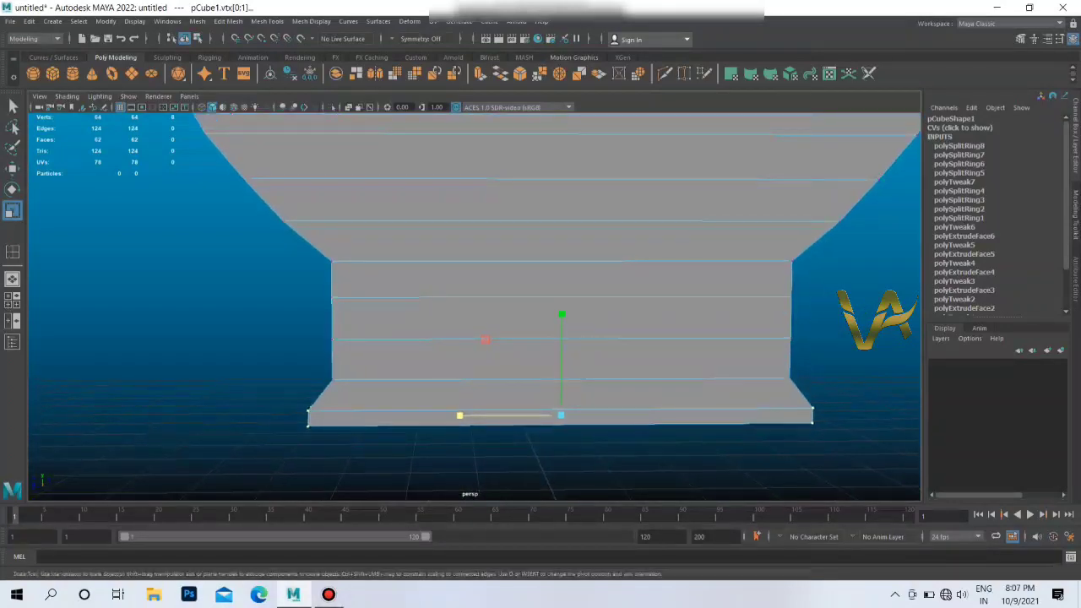
pyautogui.moveTo(543, 351); pyautogui.dragTo(543, 352)
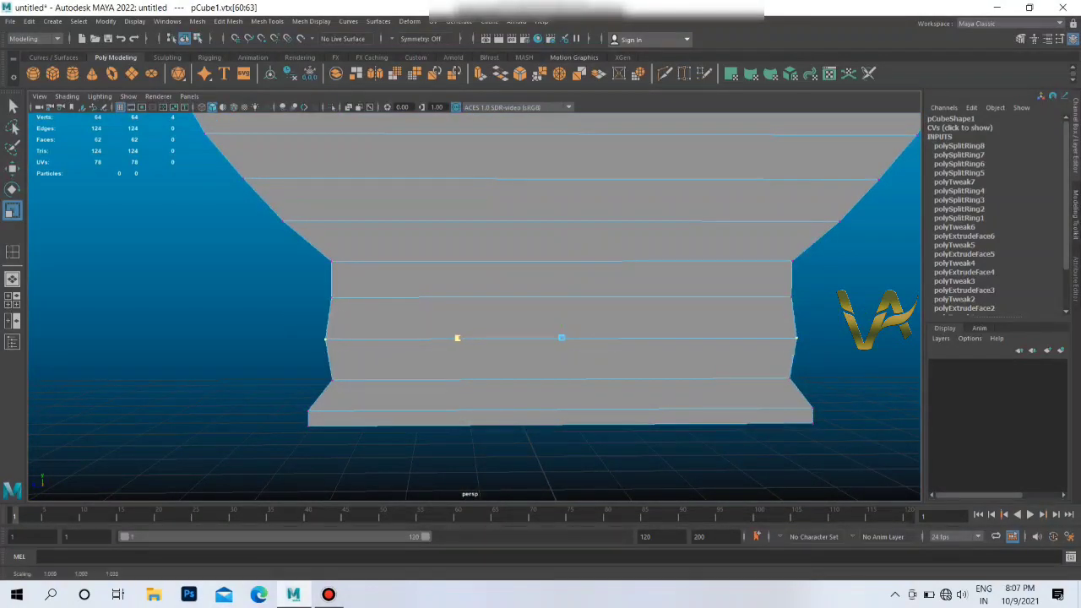
pyautogui.moveTo(461, 338); pyautogui.dragTo(465, 338)
pyautogui.moveTo(325, 289); pyautogui.dragTo(813, 305)
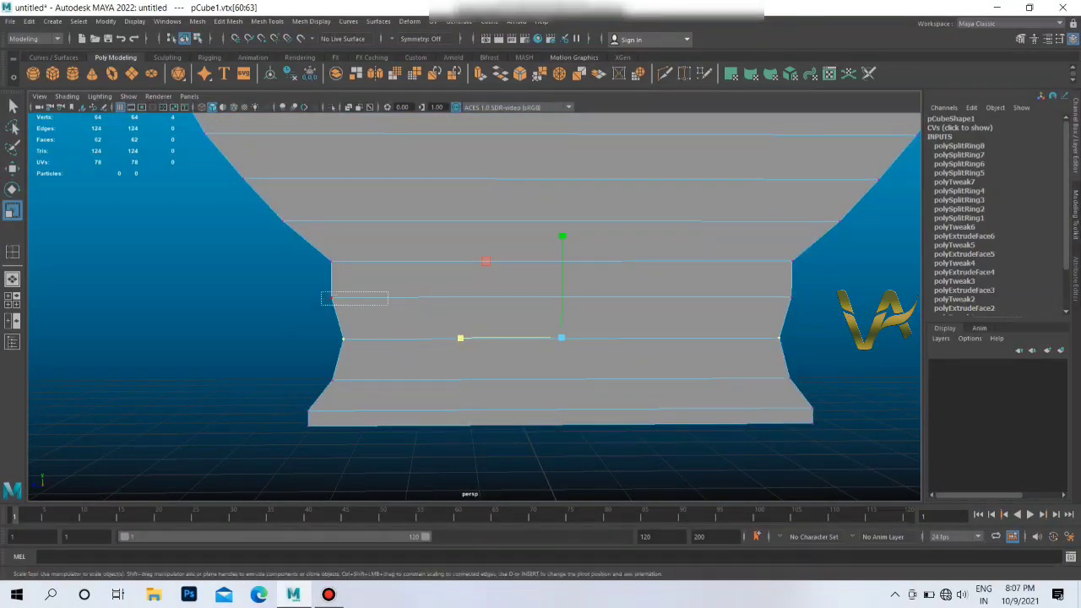
pyautogui.moveTo(461, 296); pyautogui.dragTo(591, 253)
pyautogui.click(466, 297)
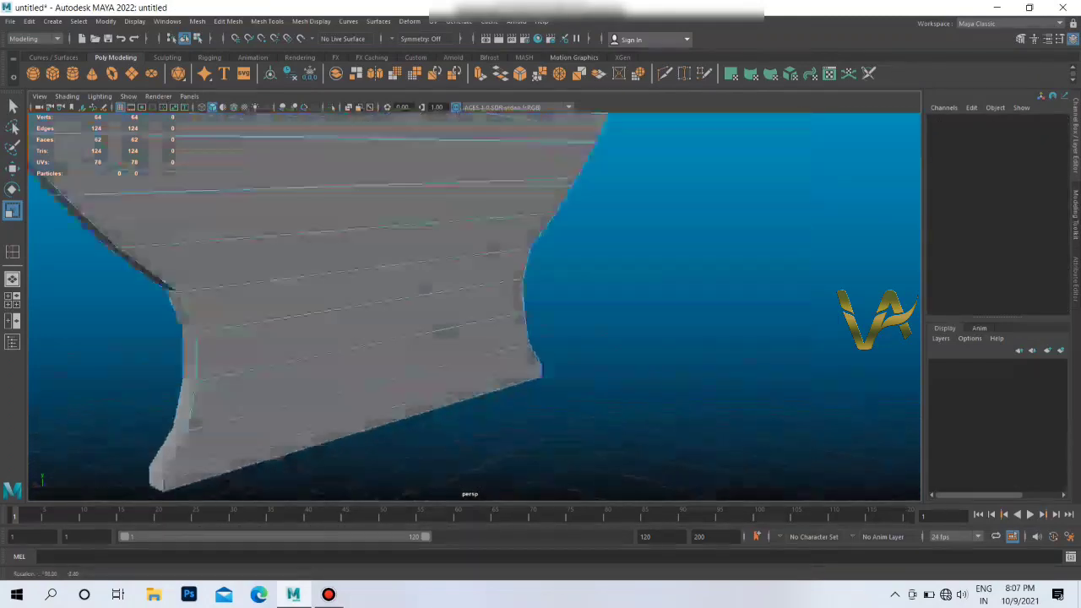
# Step: From an edge-on side view, select an edge row and widen it slightly
pyautogui.moveTo(541, 413)
pyautogui.keyDown('alt'); pyautogui.mouseDown()
pyautogui.moveTo(459, 414)
pyautogui.moveTo(470, 414)
pyautogui.mouseUp(); pyautogui.keyUp('alt')
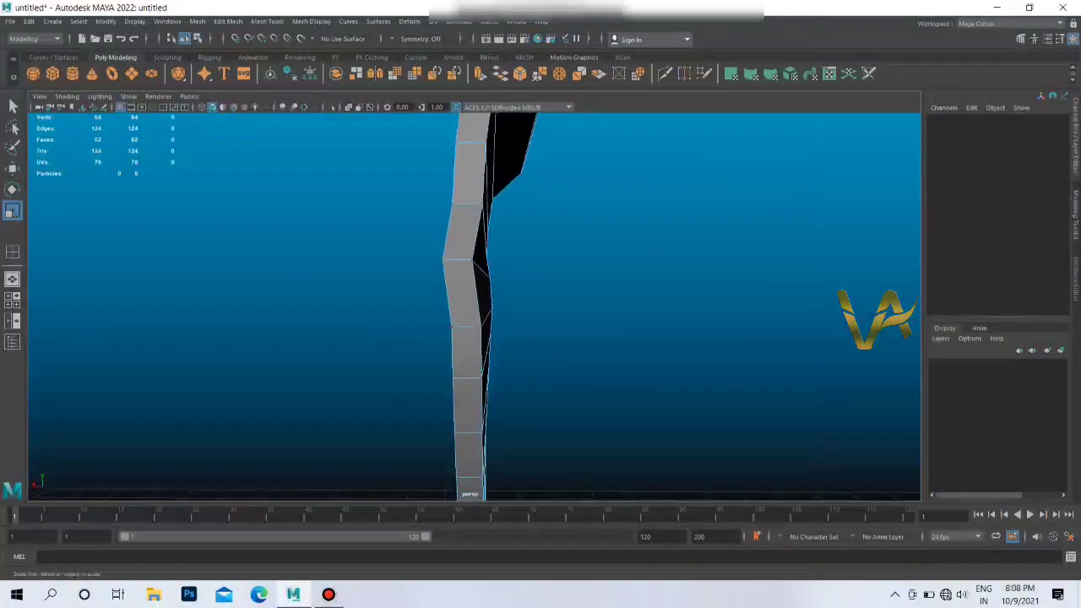
pyautogui.moveTo(458, 287); pyautogui.dragTo(450, 255, button='right')
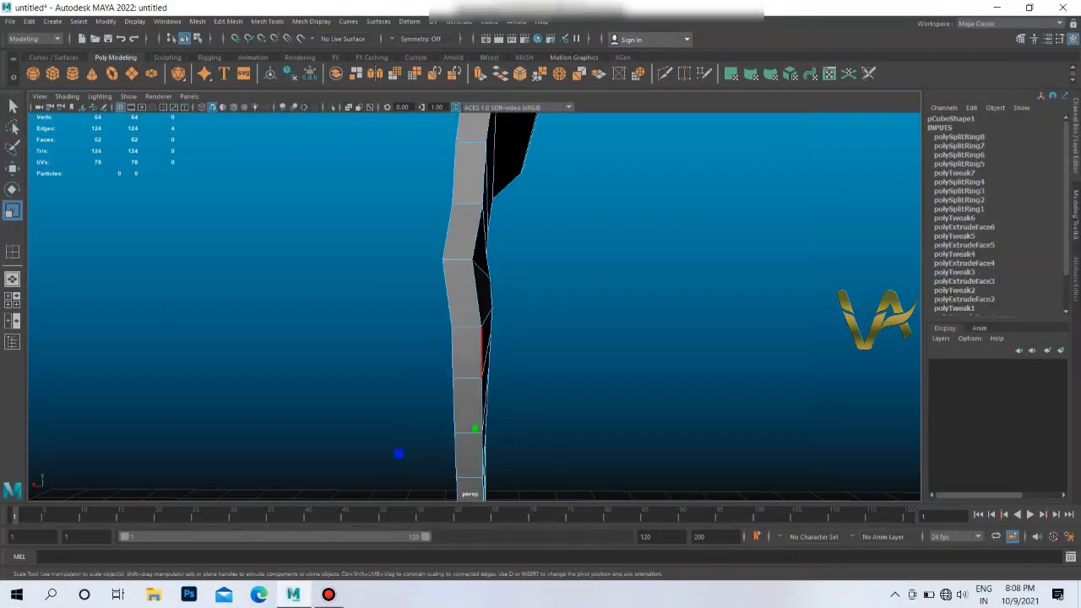
pyautogui.moveTo(377, 314); pyautogui.dragTo(373, 313)
pyautogui.click(591, 380)
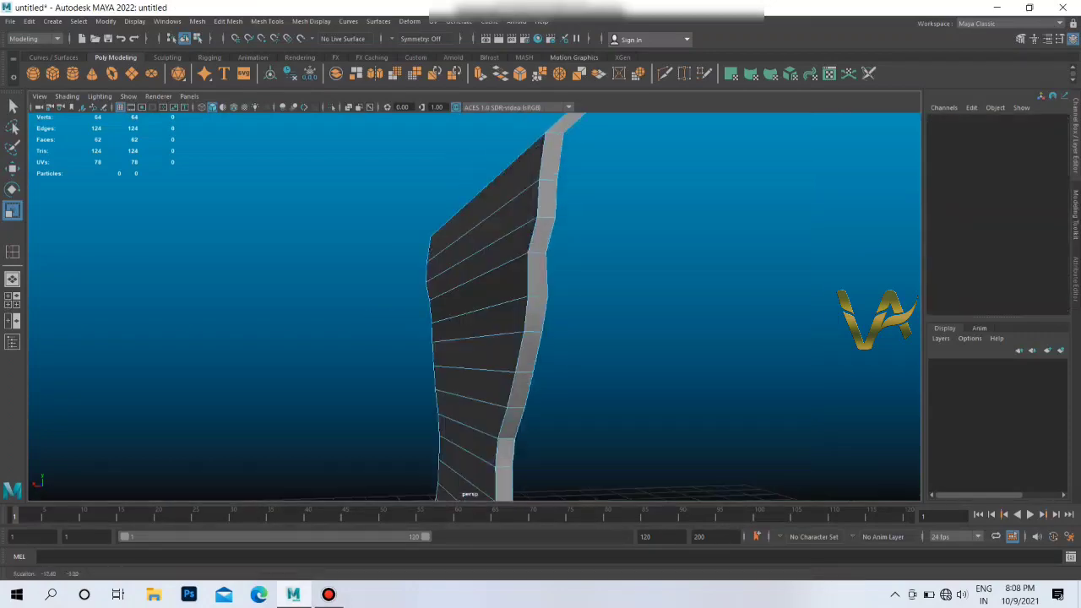
# Step: Move an edge on the lower profile slightly sideways to bend it
pyautogui.moveTo(591, 380)
pyautogui.keyDown('alt'); pyautogui.mouseDown()
pyautogui.moveTo(768, 380)
pyautogui.moveTo(769, 338)
pyautogui.moveTo(760, 372)
pyautogui.moveTo(798, 371)
pyautogui.moveTo(828, 347)
pyautogui.mouseUp(); pyautogui.keyUp('alt')
pyautogui.keyDown('alt'); pyautogui.moveTo(520, 389); pyautogui.dragTo(528, 388); pyautogui.keyUp('alt')
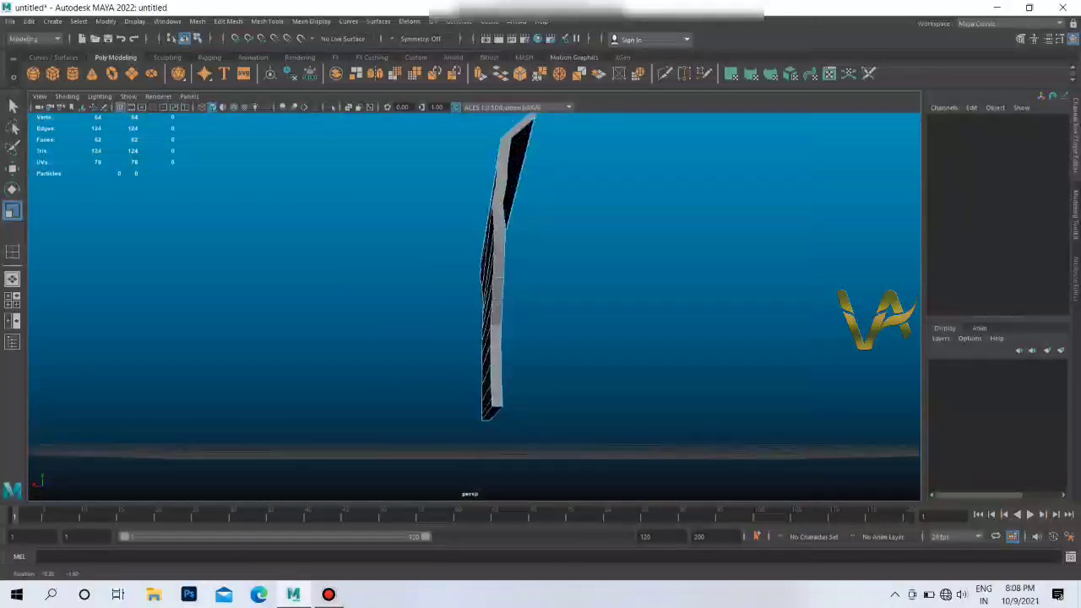
pyautogui.scroll(3, 520, 389)
pyautogui.scroll(3, 519, 388)
pyautogui.scroll(3, 519, 388)
pyautogui.click(519, 388)
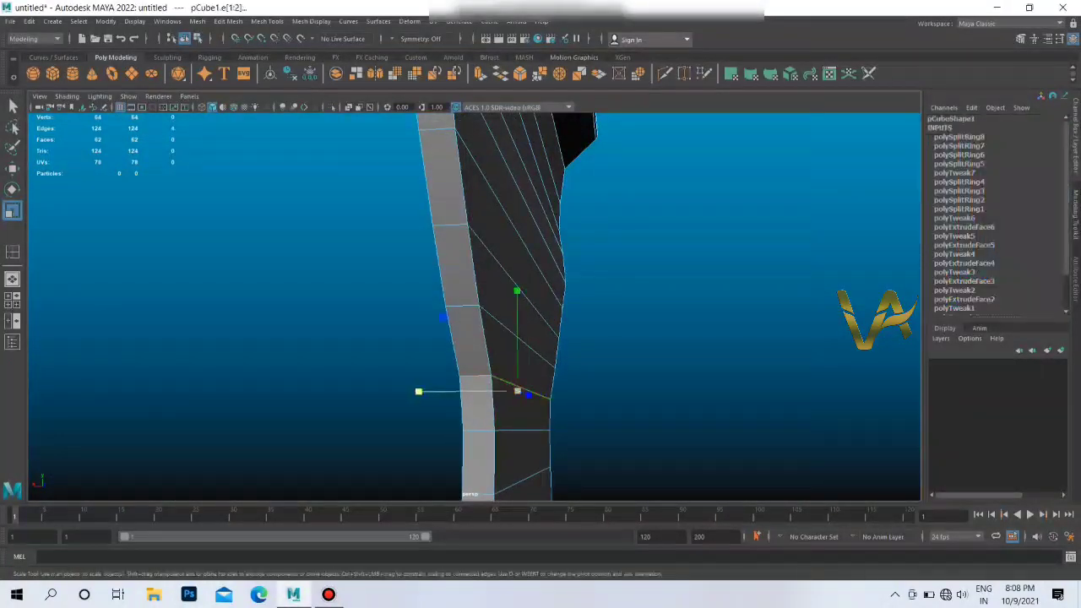
pyautogui.press('w')
pyautogui.moveTo(422, 392); pyautogui.dragTo(414, 392)
# Step: Return to Object Mode and select the whole profile slab
pyautogui.moveTo(506, 338)
pyautogui.keyDown('alt'); pyautogui.mouseDown()
pyautogui.moveTo(566, 334)
pyautogui.moveTo(465, 308)
pyautogui.mouseUp(); pyautogui.keyUp('alt')
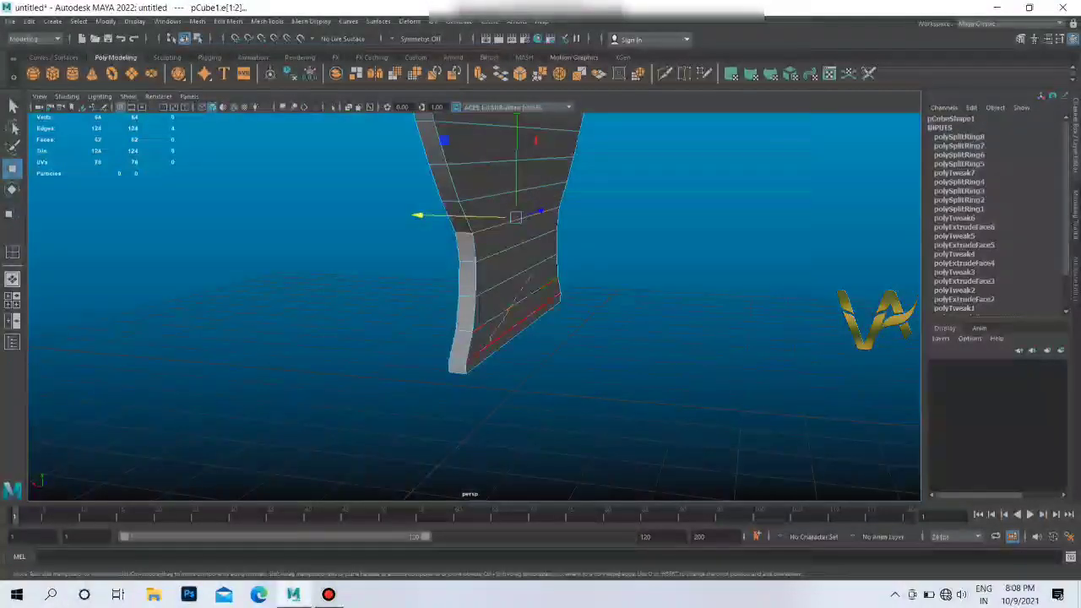
pyautogui.moveTo(493, 295); pyautogui.dragTo(548, 269, button='right')
pyautogui.keyDown('alt'); pyautogui.moveTo(507, 321); pyautogui.dragTo(456, 304); pyautogui.keyUp('alt')
pyautogui.click(408, 312)
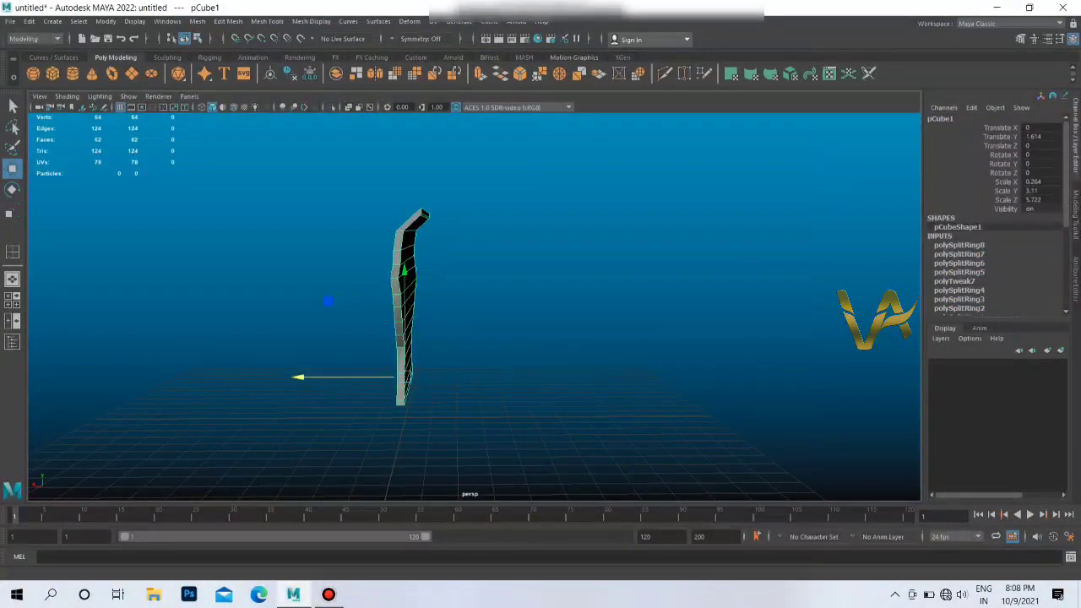
# Step: Show the Modeling Toolkit and rotate the copied slice around into a bowl shape
pyautogui.click(1021, 39)
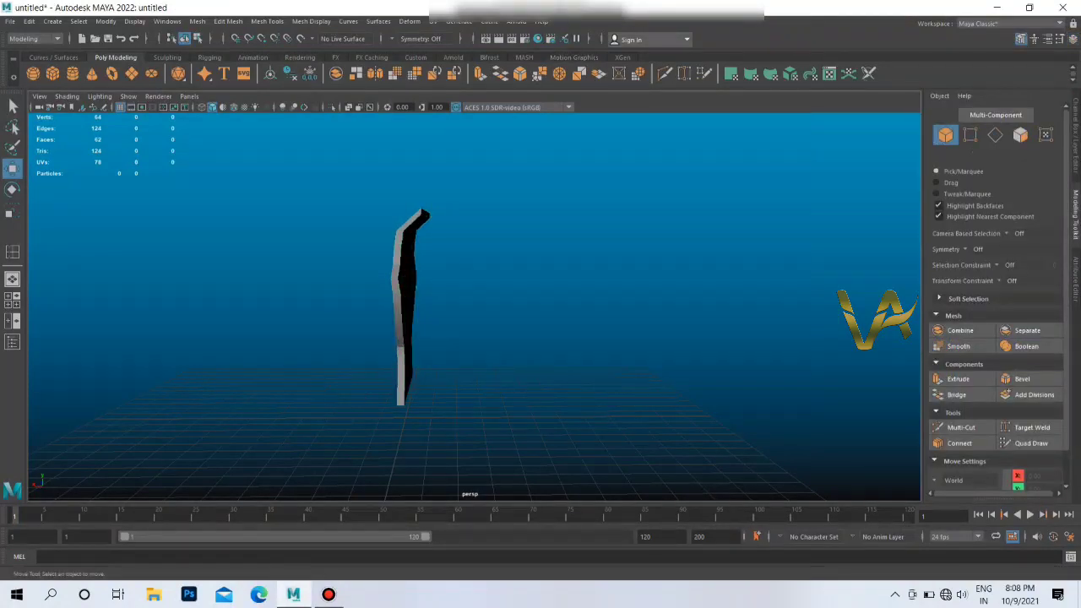
pyautogui.moveTo(473, 304)
pyautogui.keyDown('alt'); pyautogui.mouseDown()
pyautogui.moveTo(440, 304)
pyautogui.moveTo(507, 304)
pyautogui.mouseUp(); pyautogui.keyUp('alt')
pyautogui.scroll(3, 355, 270)
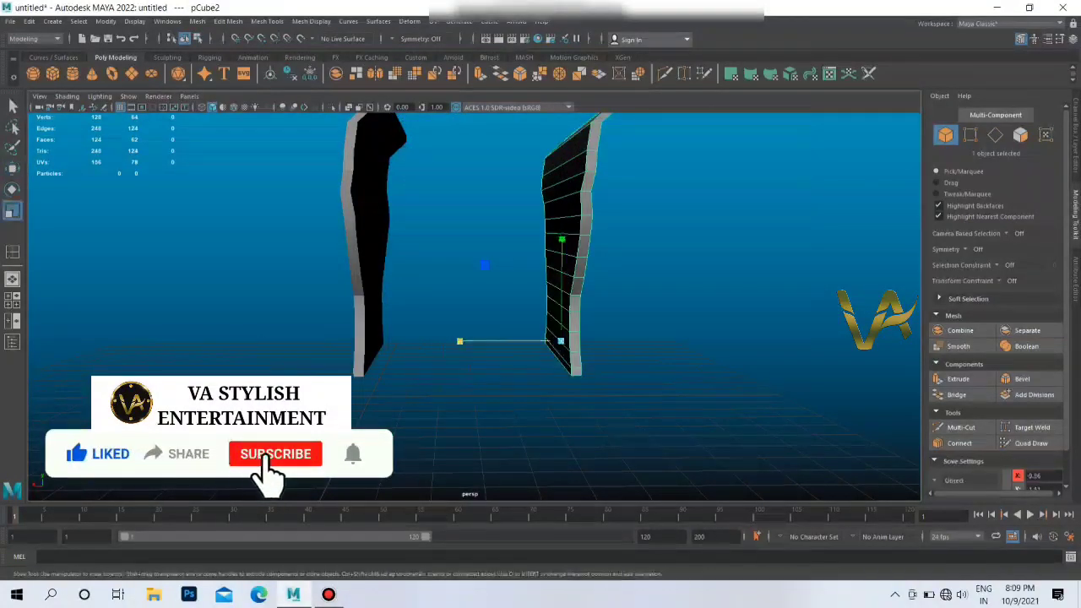
pyautogui.press('e')
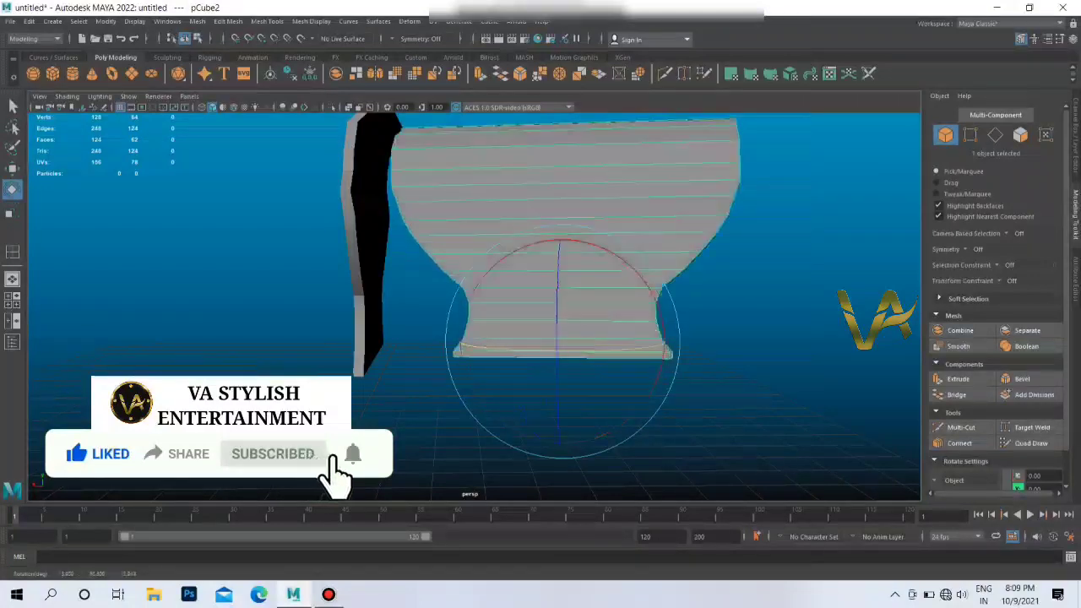
pyautogui.moveTo(336, 473); pyautogui.dragTo(433, 483, button='middle')
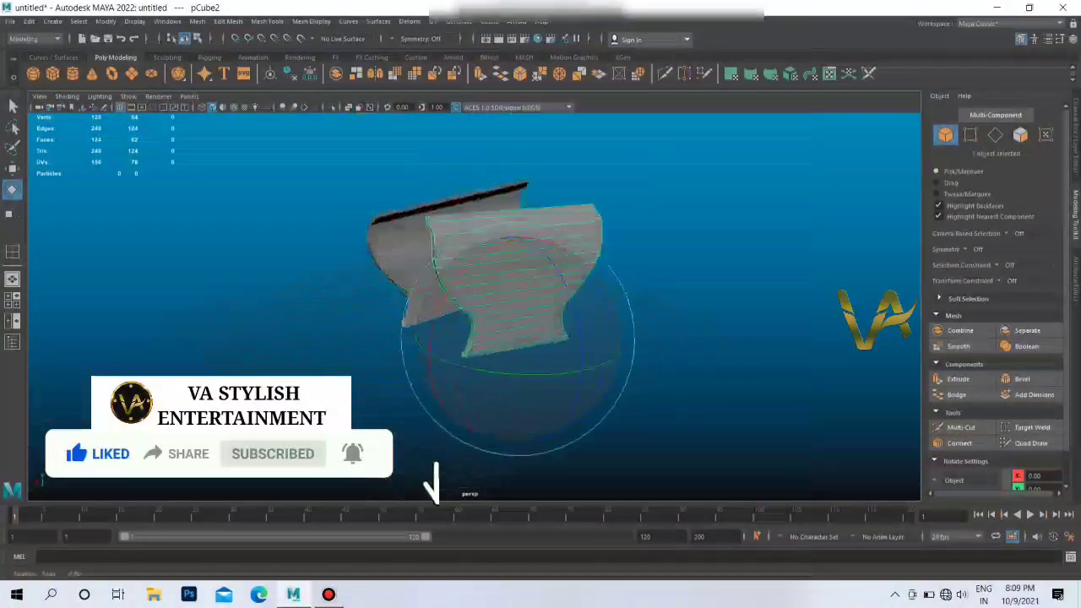
pyautogui.moveTo(432, 483)
pyautogui.keyDown('alt'); pyautogui.mouseDown()
pyautogui.moveTo(371, 473)
pyautogui.moveTo(439, 456)
pyautogui.moveTo(575, 456)
pyautogui.mouseUp(); pyautogui.keyUp('alt')
pyautogui.scroll(3, 397, 295)
# Step: Try spinning one half of the bowl around the vertical axis, then undo it
pyautogui.press('w')
pyautogui.press('e')
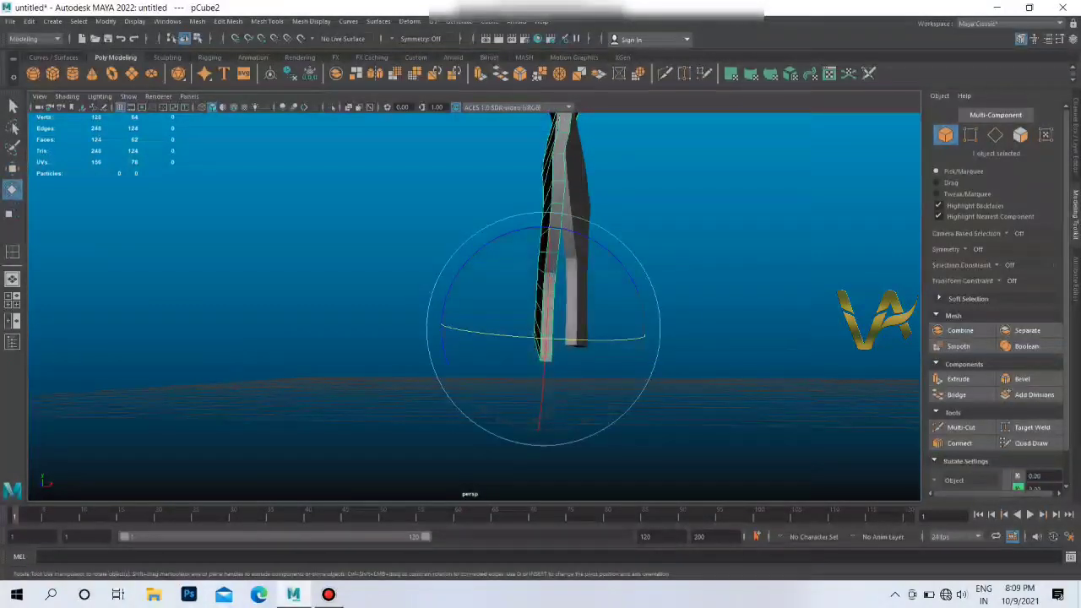
pyautogui.press('w')
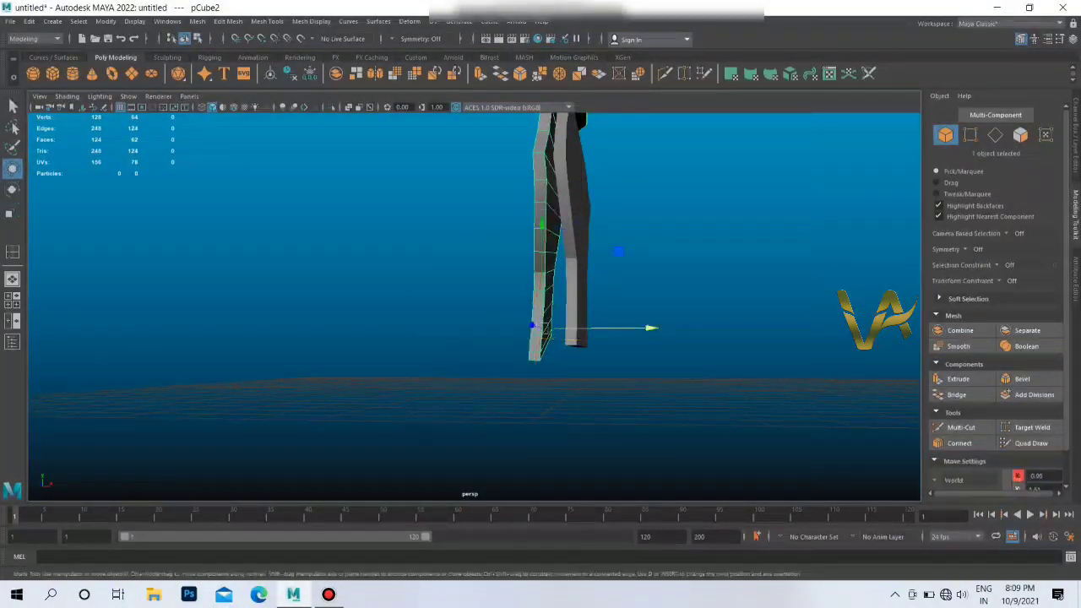
pyautogui.keyDown('alt'); pyautogui.moveTo(575, 456); pyautogui.dragTo(507, 456); pyautogui.keyUp('alt')
pyautogui.scroll(3, 473, 253)
pyautogui.scroll(-5, 473, 304)
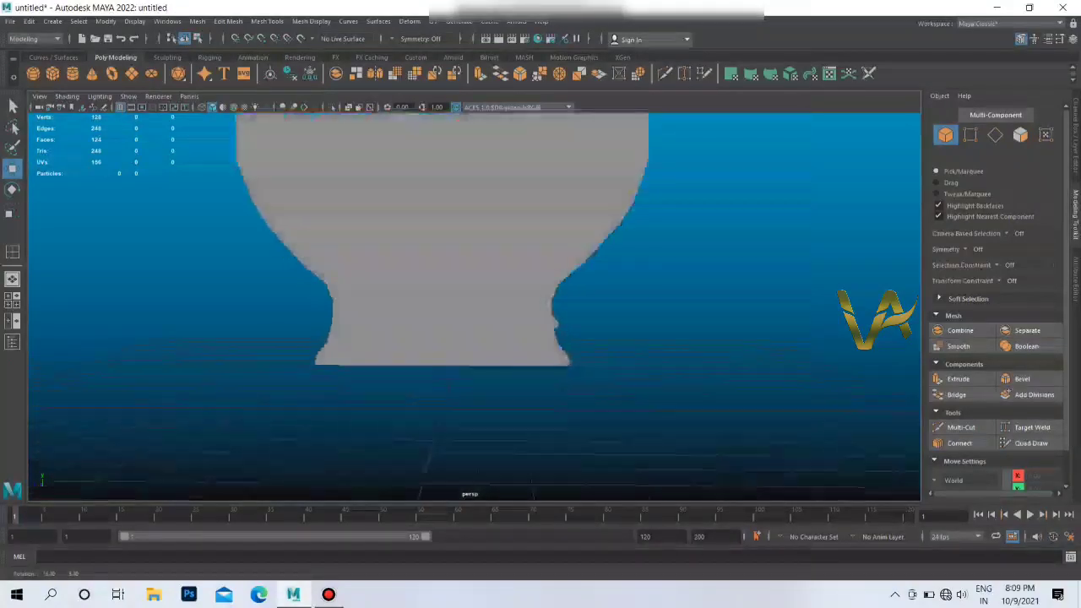
pyautogui.keyDown('alt'); pyautogui.moveTo(473, 304); pyautogui.dragTo(506, 304); pyautogui.keyUp('alt')
pyautogui.scroll(-2, 473, 304)
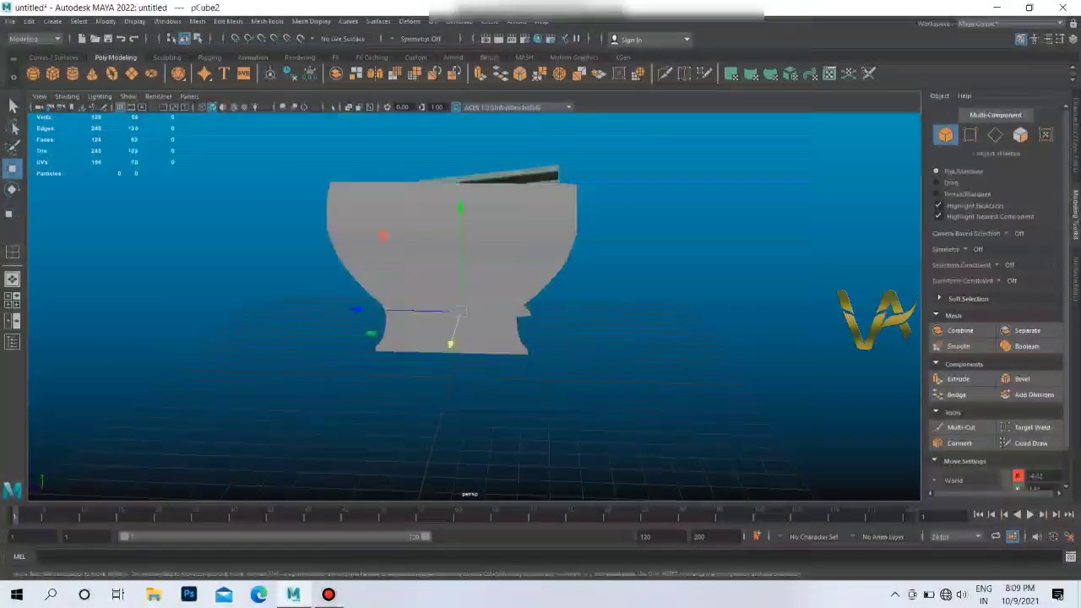
pyautogui.press('r')
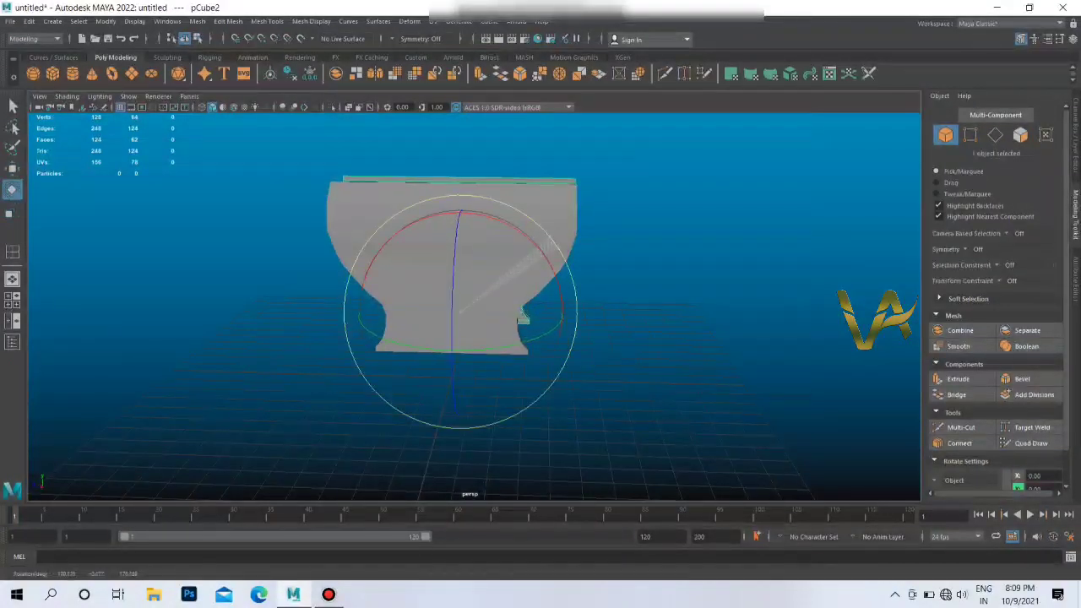
pyautogui.moveTo(473, 304)
pyautogui.keyDown('alt'); pyautogui.mouseDown()
pyautogui.moveTo(557, 304)
pyautogui.moveTo(490, 304)
pyautogui.mouseUp(); pyautogui.keyUp('alt')
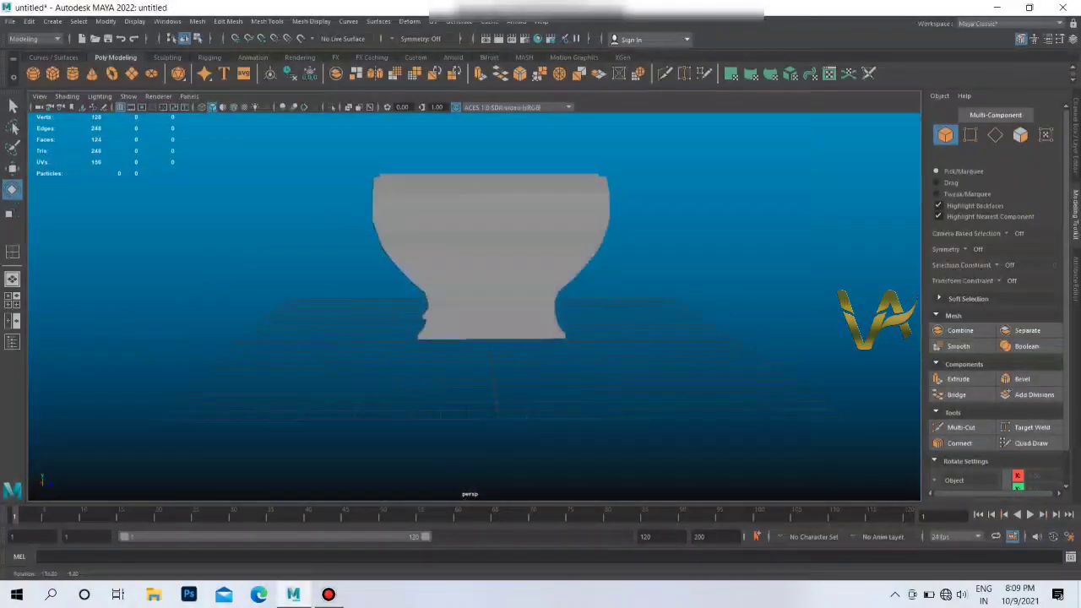
pyautogui.click(490, 253)
pyautogui.moveTo(422, 363); pyautogui.dragTo(558, 363)
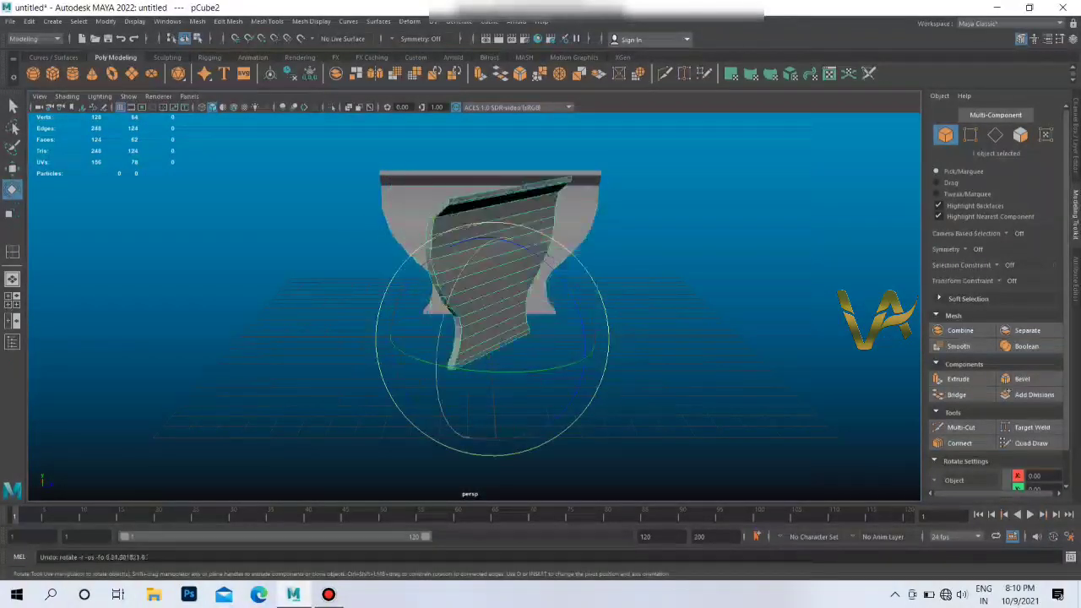
pyautogui.hotkey('ctrl', 'z')
pyautogui.hotkey('ctrl', 'z')
pyautogui.hotkey('ctrl', 'z')
pyautogui.hotkey('ctrl', 'z')
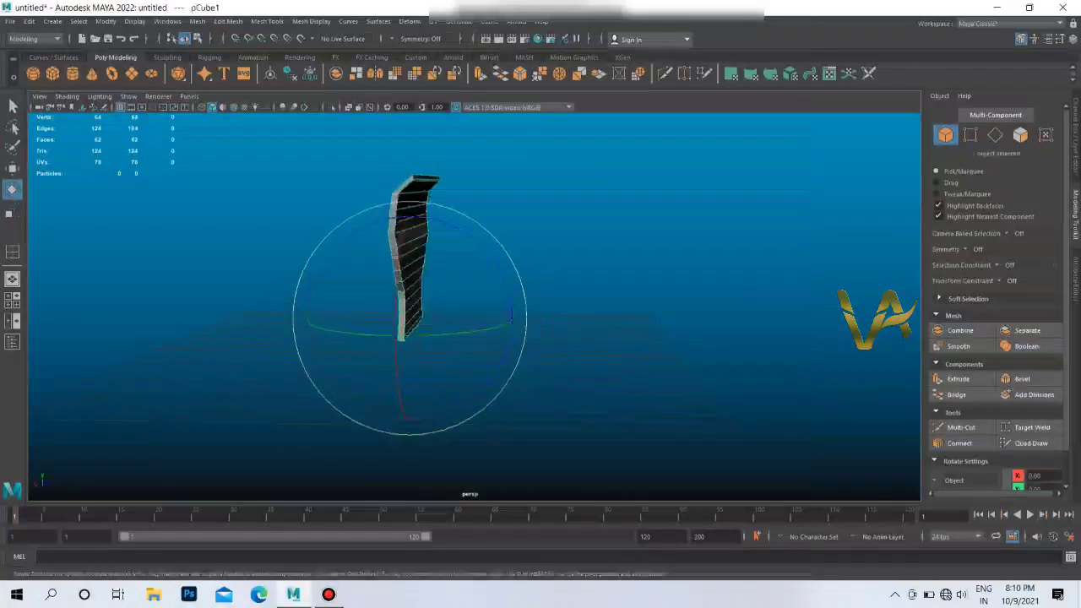
# Step: Duplicate the slice into a combined hollow shell and widen it sideways, giving 132 faces
pyautogui.press('w')
pyautogui.hotkey('shift', 'd')
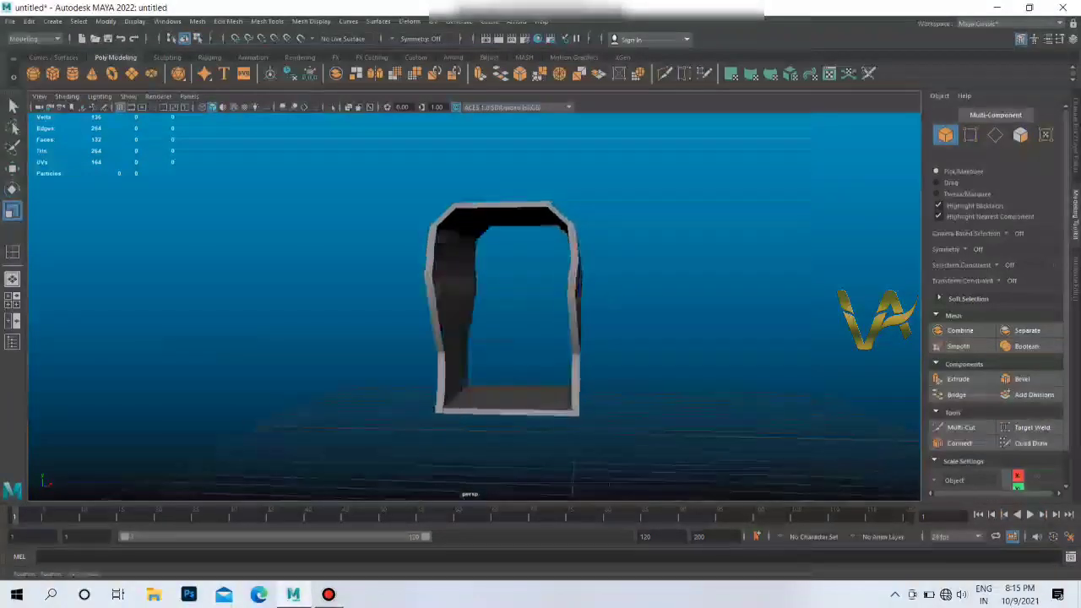
pyautogui.click(452, 321)
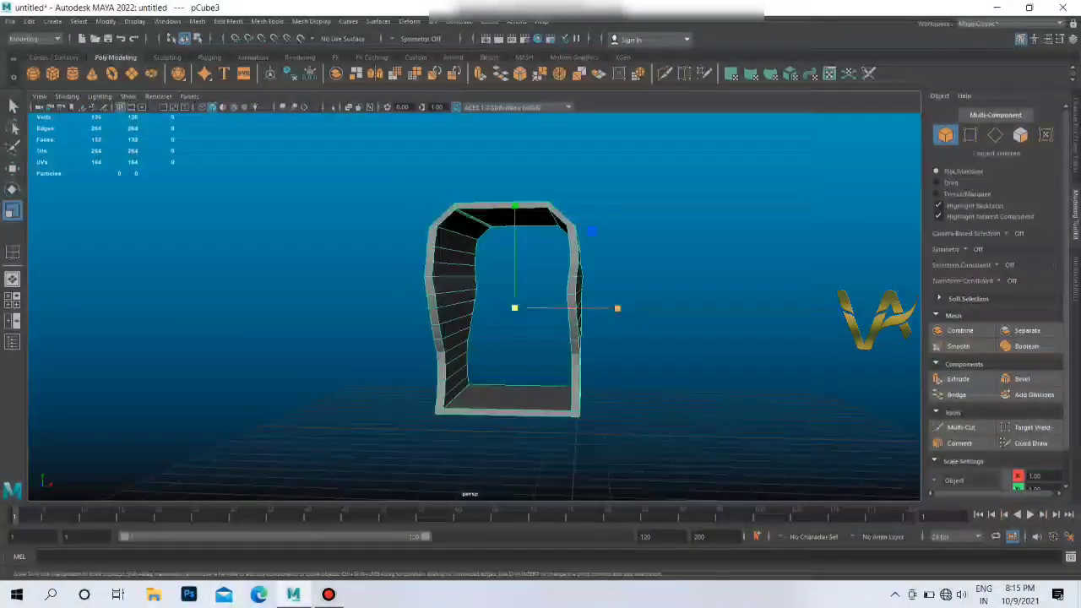
pyautogui.moveTo(617, 308); pyautogui.dragTo(635, 307)
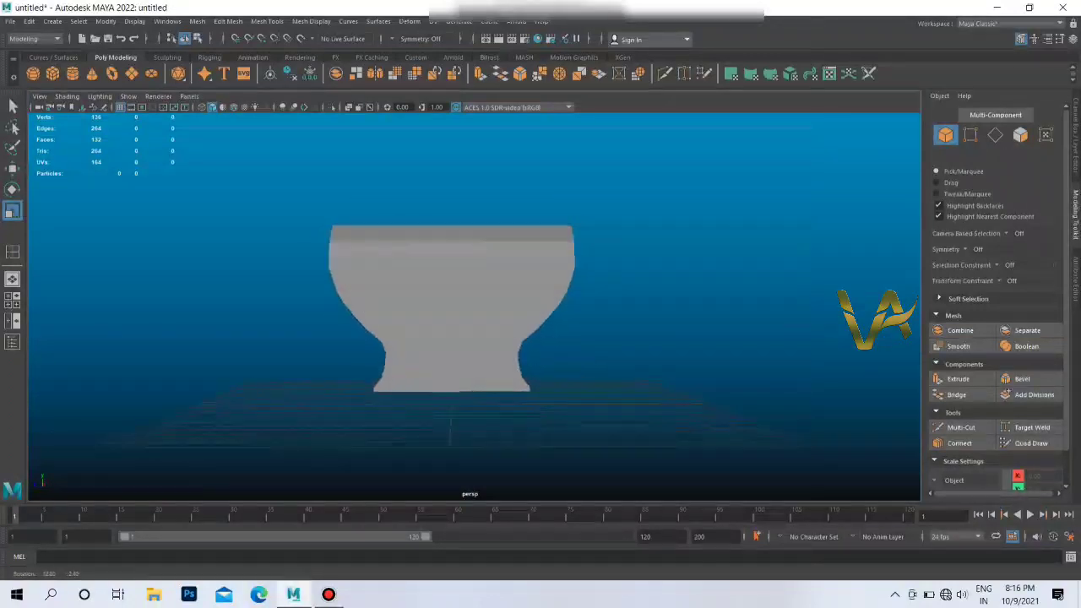
# Step: Bevel the shell's edges with Fraction 0.2 and 1 segment
pyautogui.press('t')
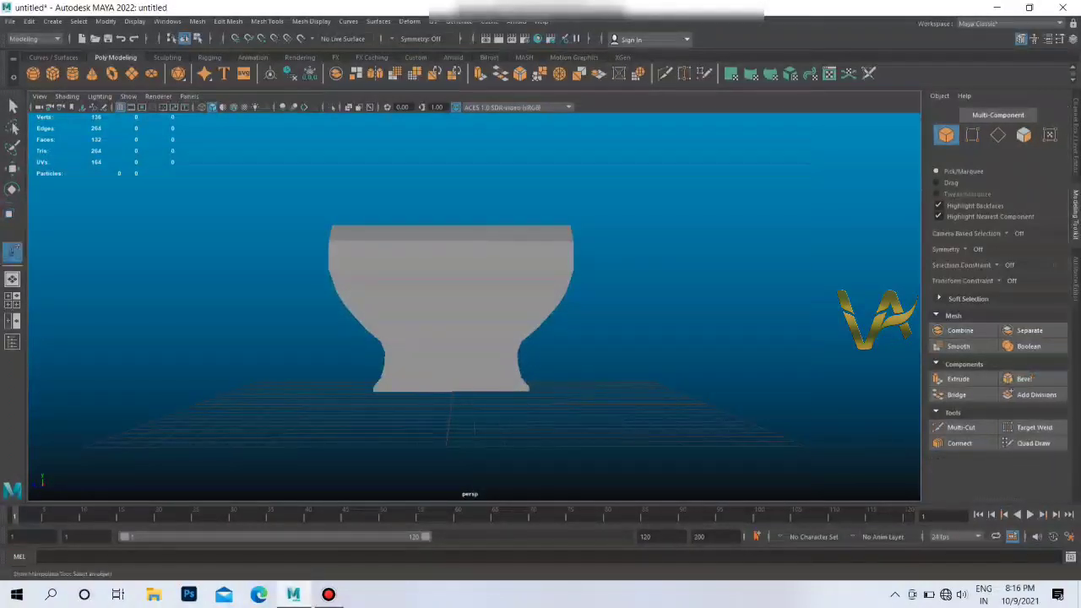
pyautogui.click(1024, 378)
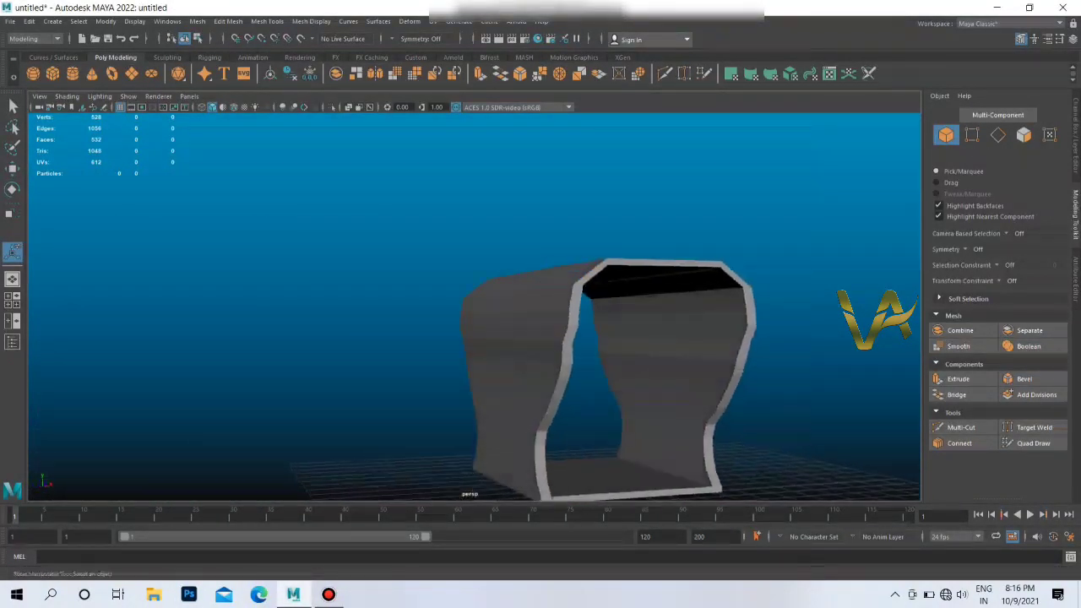
pyautogui.click(1025, 378)
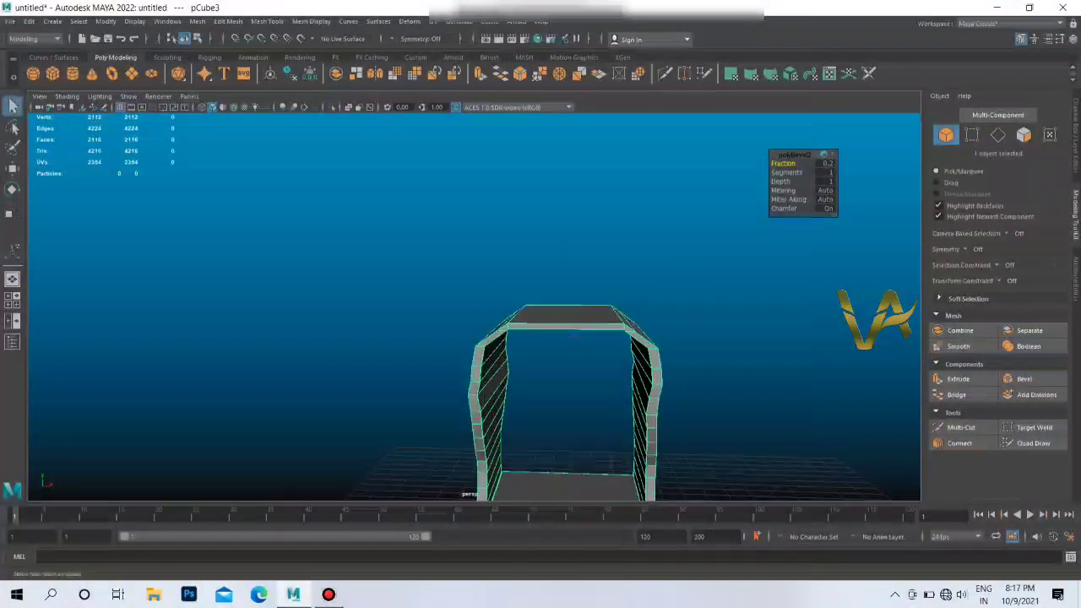
# Step: Insert an edge loop along the center of the frame's top section
pyautogui.press('q')
pyautogui.click(528, 323)
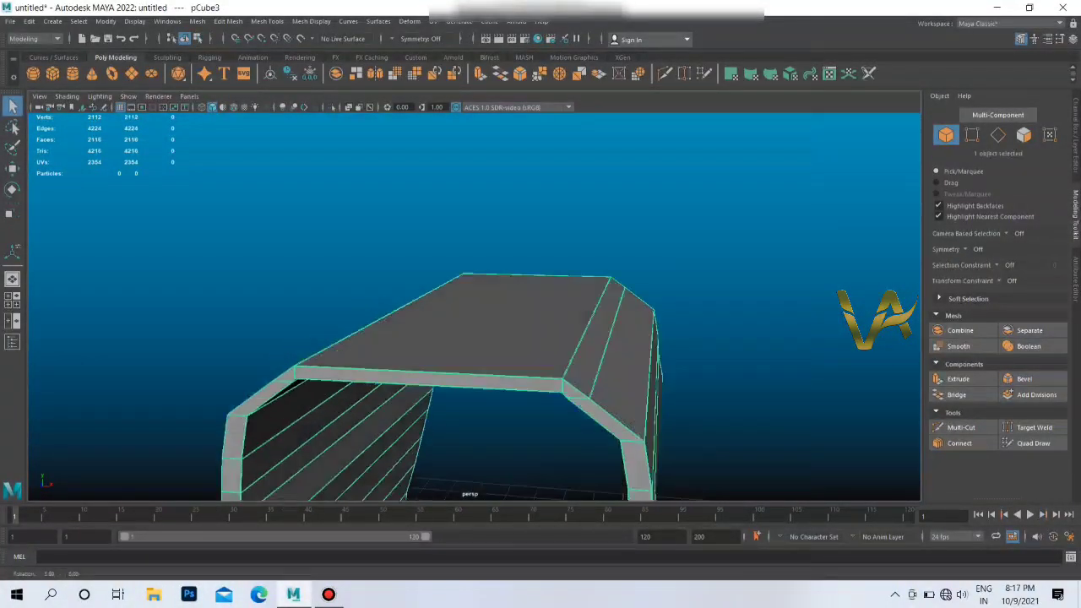
pyautogui.keyDown('alt'); pyautogui.moveTo(529, 323); pyautogui.dragTo(408, 287); pyautogui.keyUp('alt')
pyautogui.moveTo(407, 287); pyautogui.dragTo(408, 317, button='right')
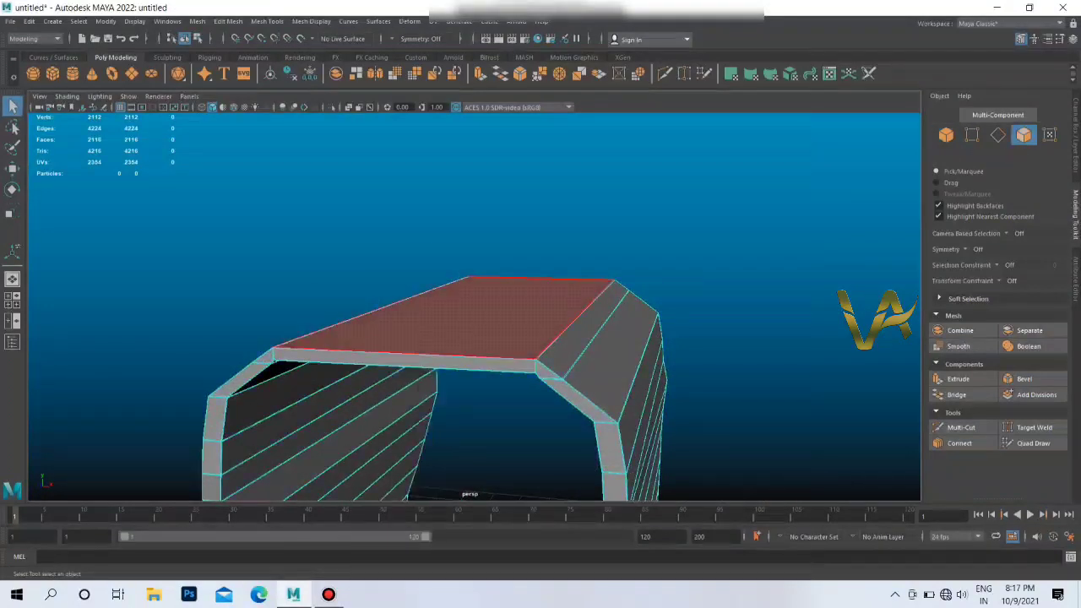
pyautogui.keyDown('alt'); pyautogui.moveTo(408, 317); pyautogui.dragTo(461, 284); pyautogui.keyUp('alt')
pyautogui.moveTo(461, 284)
pyautogui.mouseDown(button='right')
pyautogui.moveTo(517, 267)
pyautogui.moveTo(475, 267)
pyautogui.mouseUp(button='right')
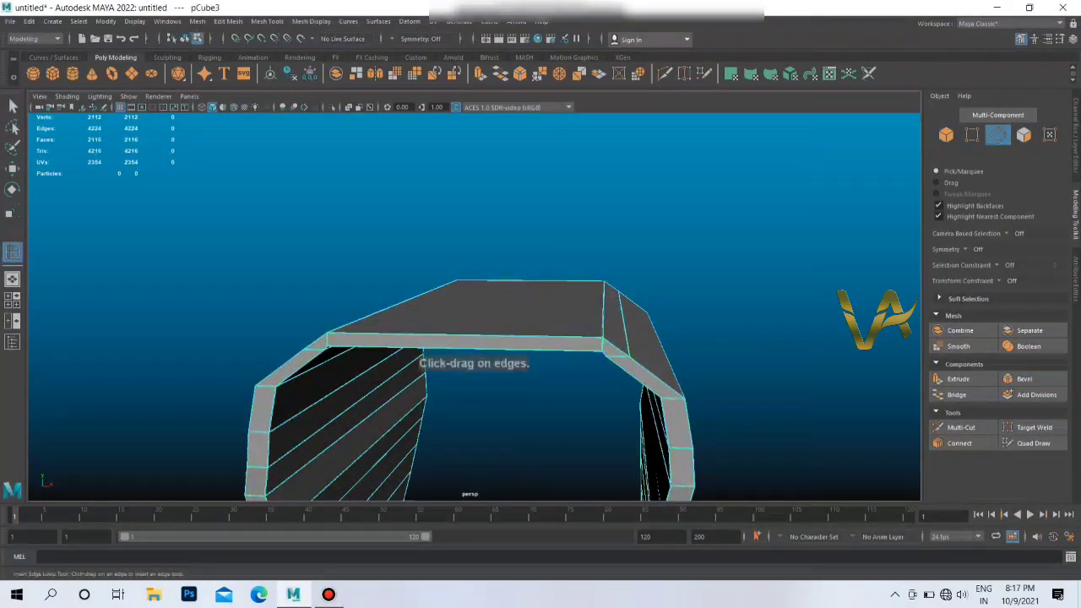
pyautogui.click(524, 286)
pyautogui.keyDown('alt'); pyautogui.moveTo(523, 286); pyautogui.dragTo(473, 287); pyautogui.keyUp('alt')
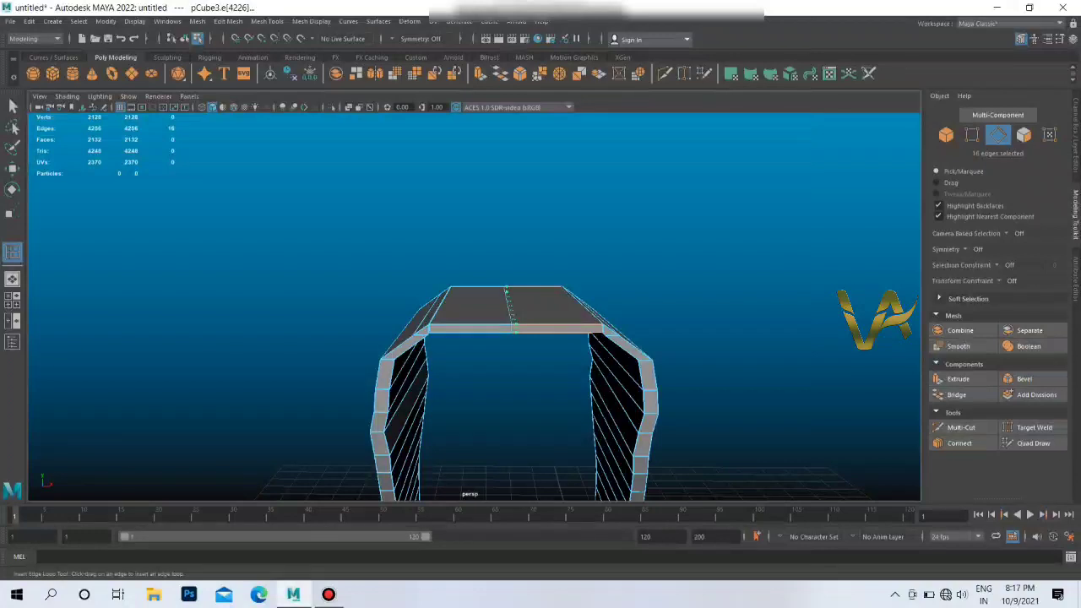
pyautogui.scroll(2, 528, 286)
pyautogui.rightClick(529, 286)
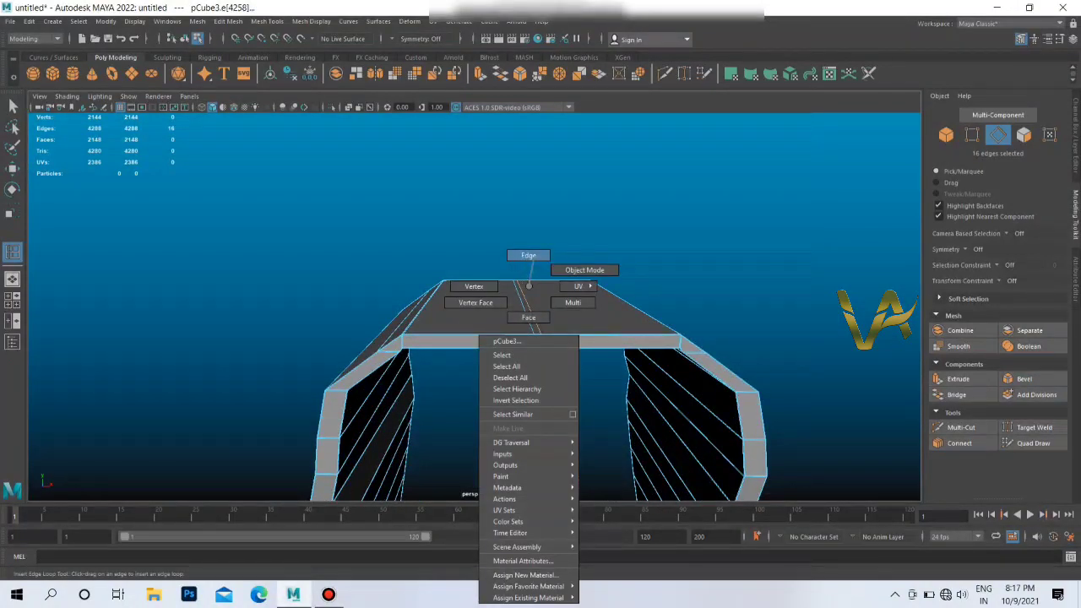
# Step: Select the middle edge loop and raise it in Y to peak the top
pyautogui.moveTo(528, 286)
pyautogui.mouseDown(button='right')
pyautogui.moveTo(474, 287)
pyautogui.moveTo(589, 269)
pyautogui.moveTo(534, 318)
pyautogui.mouseUp(button='right')
pyautogui.click(534, 305)
pyautogui.press('w')
pyautogui.rightClick(534, 287)
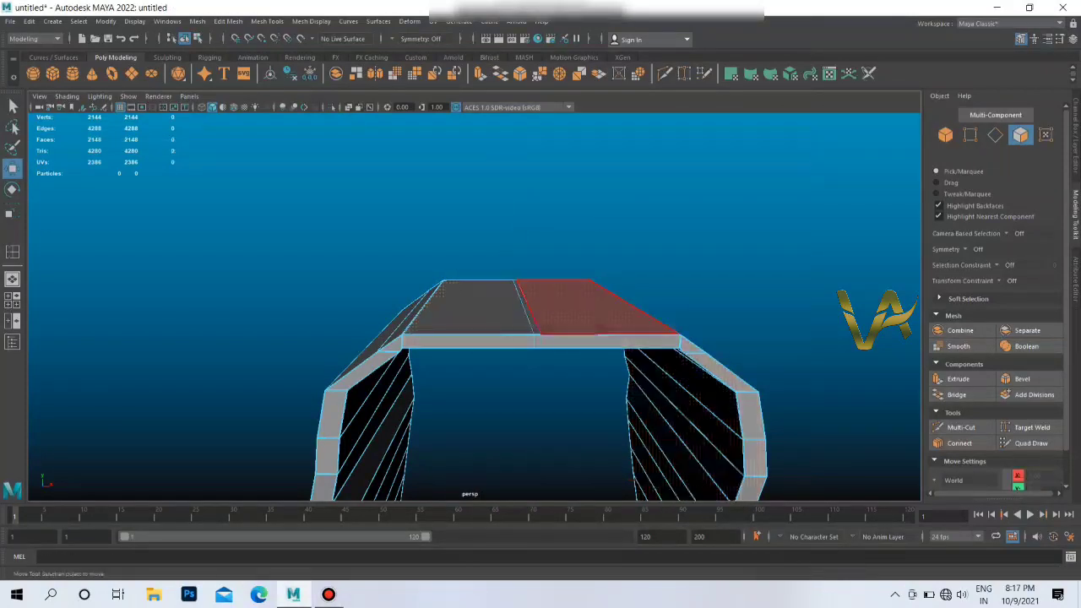
pyautogui.moveTo(535, 301); pyautogui.dragTo(535, 255, button='right')
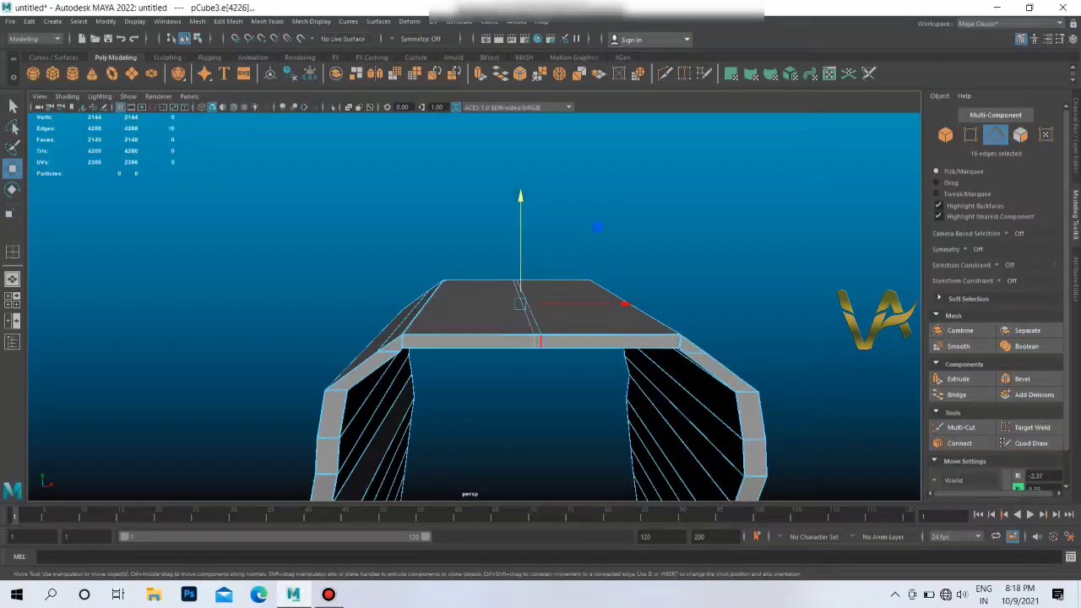
pyautogui.moveTo(523, 228); pyautogui.dragTo(522, 194)
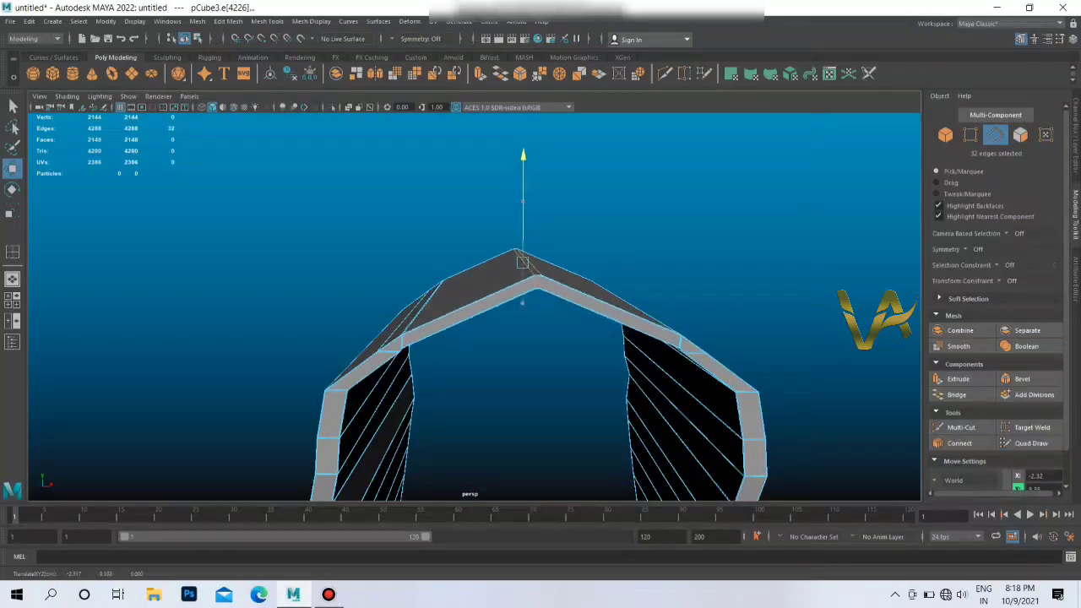
pyautogui.moveTo(541, 381)
pyautogui.keyDown('alt'); pyautogui.mouseDown()
pyautogui.moveTo(591, 364)
pyautogui.moveTo(507, 380)
pyautogui.mouseUp(); pyautogui.keyUp('alt')
pyautogui.scroll(3, 473, 321)
pyautogui.scroll(3, 473, 321)
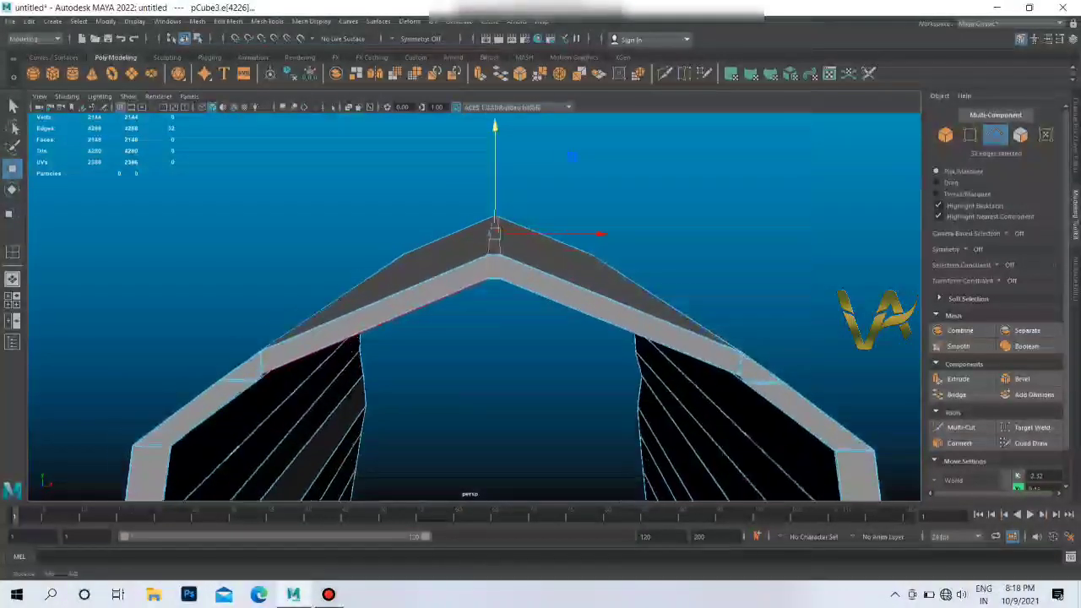
pyautogui.scroll(-5, 473, 321)
pyautogui.moveTo(473, 338)
pyautogui.keyDown('alt'); pyautogui.mouseDown()
pyautogui.moveTo(558, 330)
pyautogui.moveTo(507, 321)
pyautogui.moveTo(439, 264)
pyautogui.moveTo(473, 321)
pyautogui.moveTo(506, 279)
pyautogui.moveTo(490, 304)
pyautogui.moveTo(490, 338)
pyautogui.moveTo(456, 321)
pyautogui.mouseUp(); pyautogui.keyUp('alt')
# Step: Return to Object Mode and select the frame object
pyautogui.rightClick(438, 265)
pyautogui.click(494, 248)
pyautogui.scroll(5, 490, 321)
pyautogui.click(507, 279)
pyautogui.scroll(5, 473, 304)
pyautogui.scroll(5, 473, 304)
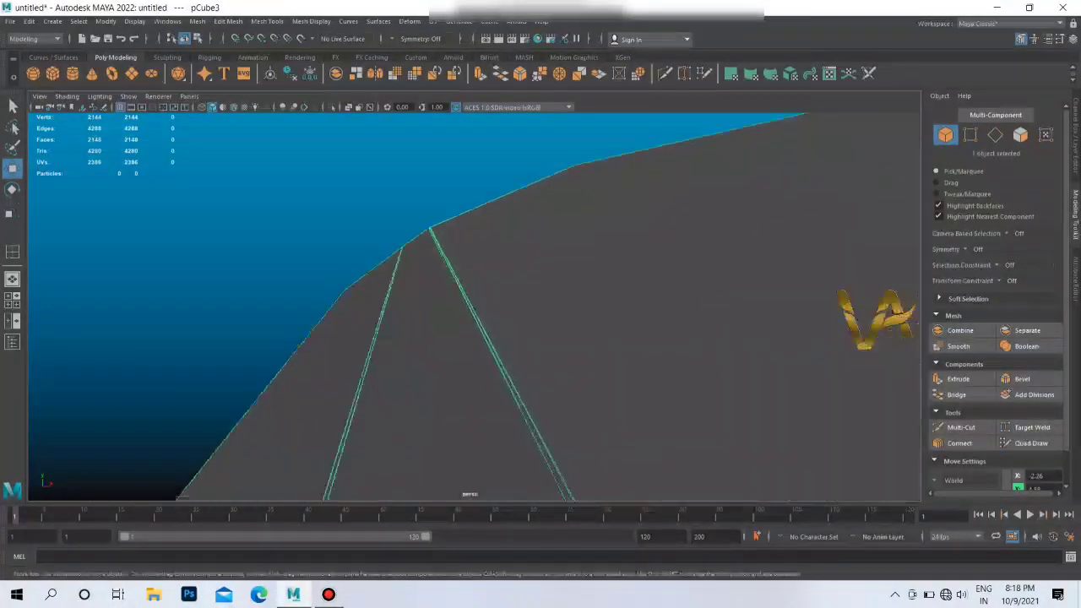
pyautogui.scroll(5, 473, 304)
pyautogui.scroll(-3, 473, 305)
pyautogui.scroll(-2, 473, 304)
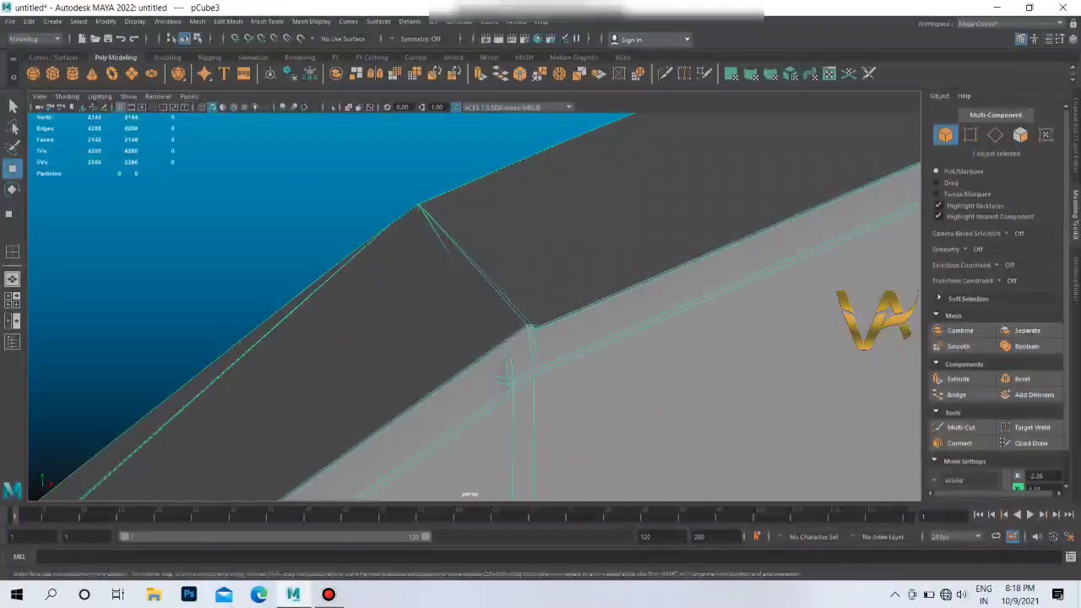
pyautogui.scroll(-5, 473, 305)
pyautogui.scroll(-2, 473, 304)
# Step: Orbit to a front view of the pedestal and switch the mesh to vertex editing
pyautogui.rightClick(518, 291)
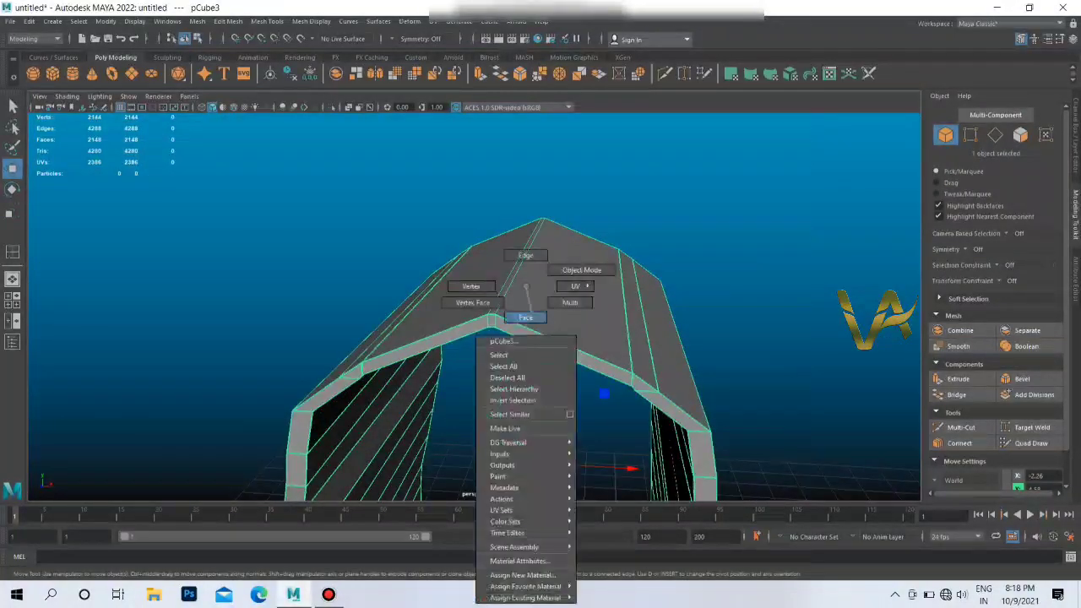
pyautogui.keyDown('alt'); pyautogui.moveTo(519, 291); pyautogui.dragTo(642, 300); pyautogui.keyUp('alt')
pyautogui.keyDown('alt'); pyautogui.moveTo(473, 304); pyautogui.dragTo(473, 253); pyautogui.keyUp('alt')
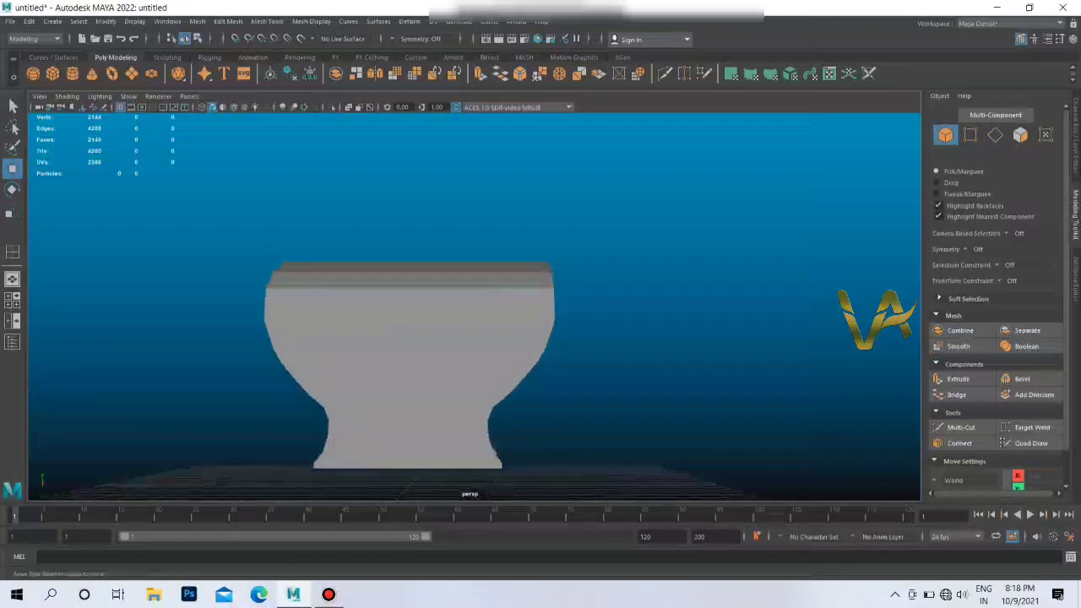
pyautogui.scroll(3, 473, 304)
pyautogui.scroll(1, 473, 304)
pyautogui.click(380, 253)
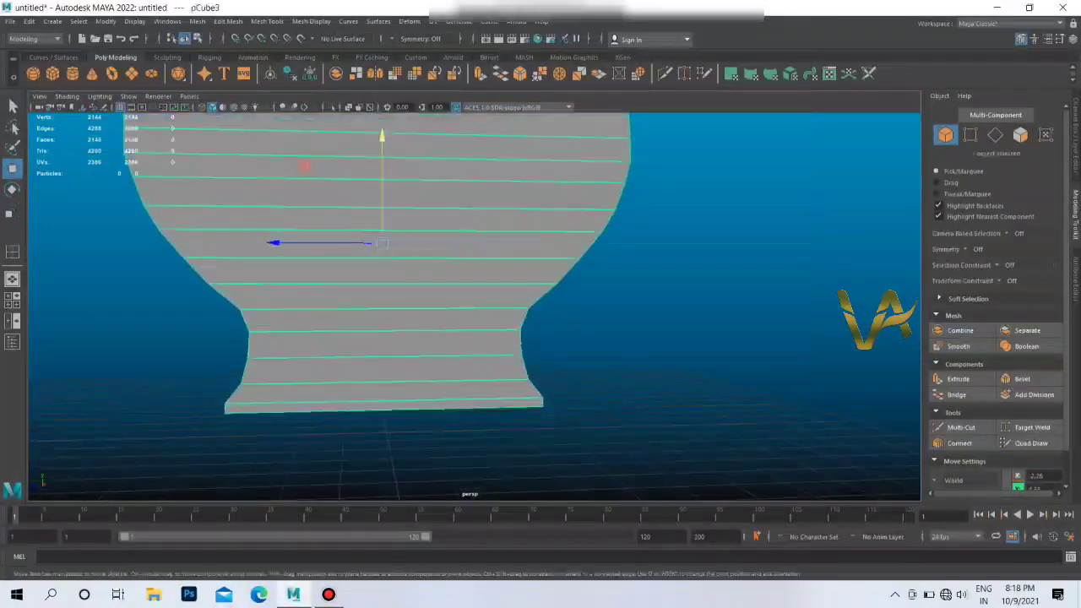
pyautogui.moveTo(355, 279)
pyautogui.keyDown('alt'); pyautogui.mouseDown()
pyautogui.moveTo(321, 286)
pyautogui.moveTo(473, 228)
pyautogui.moveTo(522, 240)
pyautogui.mouseUp(); pyautogui.keyUp('alt')
pyautogui.rightClick(315, 285)
pyautogui.click(262, 286)
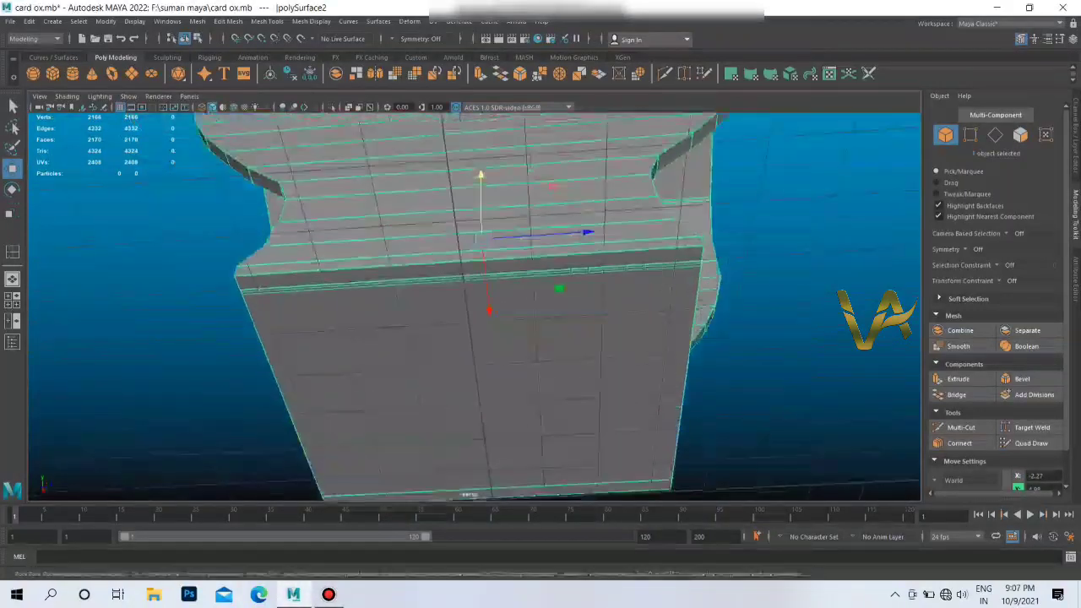
# Step: Switch the mesh to face mode and select the two underside faces of the base
pyautogui.keyDown('alt'); pyautogui.moveTo(473, 296); pyautogui.dragTo(473, 279); pyautogui.keyUp('alt')
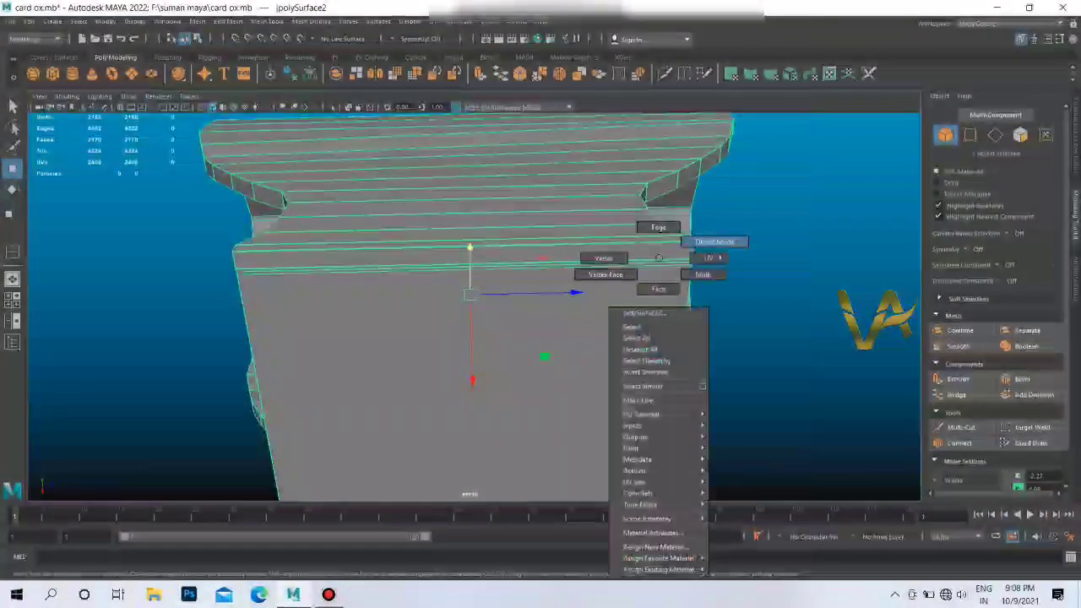
pyautogui.moveTo(652, 257); pyautogui.dragTo(717, 239, button='right')
pyautogui.click(649, 245)
pyautogui.rightClick(649, 245)
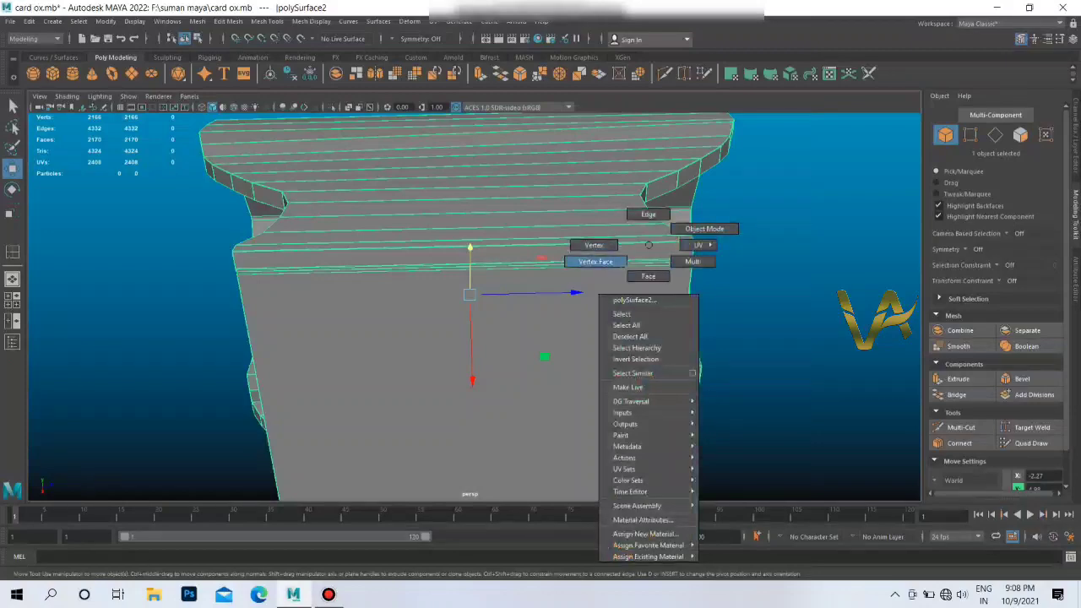
pyautogui.click(648, 276)
pyautogui.moveTo(473, 295)
pyautogui.keyDown('alt'); pyautogui.mouseDown()
pyautogui.moveTo(473, 253)
pyautogui.moveTo(473, 355)
pyautogui.mouseUp(); pyautogui.keyUp('alt')
pyautogui.click(473, 253)
pyautogui.keyDown('shift'); pyautogui.click(410, 278); pyautogui.keyUp('shift')
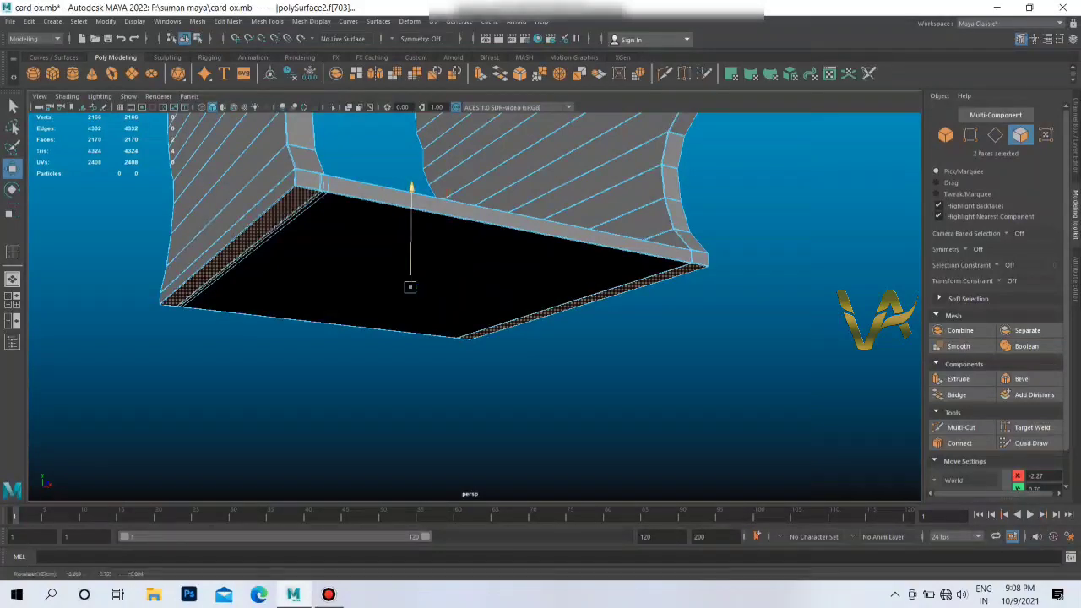
# Step: Extrude the underside faces downward, then undo the unwanted extrudes
pyautogui.hotkey('ctrl', 'e')
pyautogui.moveTo(410, 287); pyautogui.dragTo(409, 315)
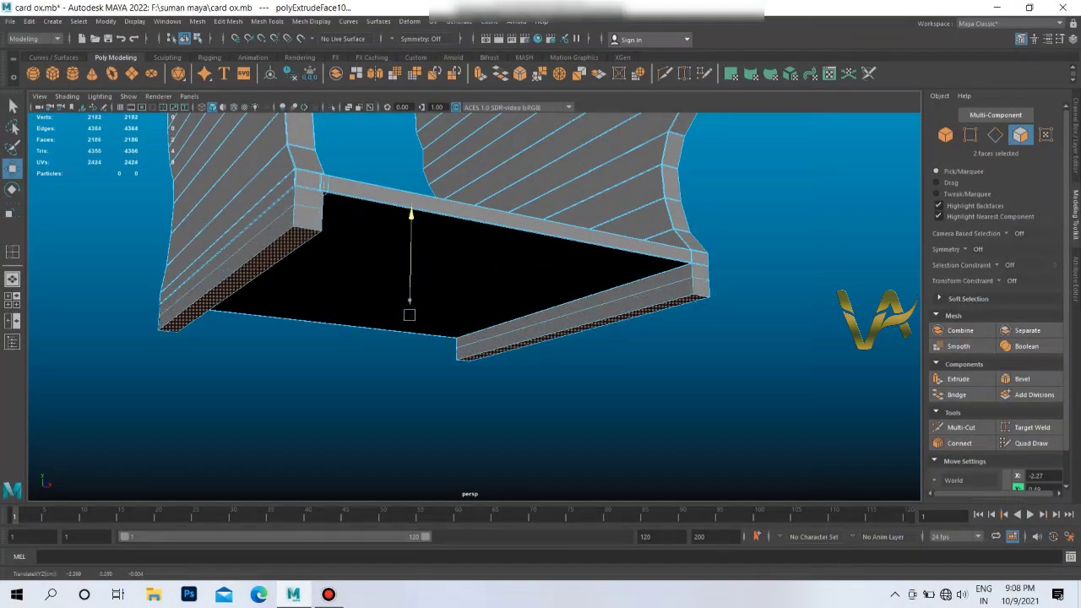
pyautogui.keyDown('alt'); pyautogui.moveTo(473, 254); pyautogui.dragTo(473, 199); pyautogui.keyUp('alt')
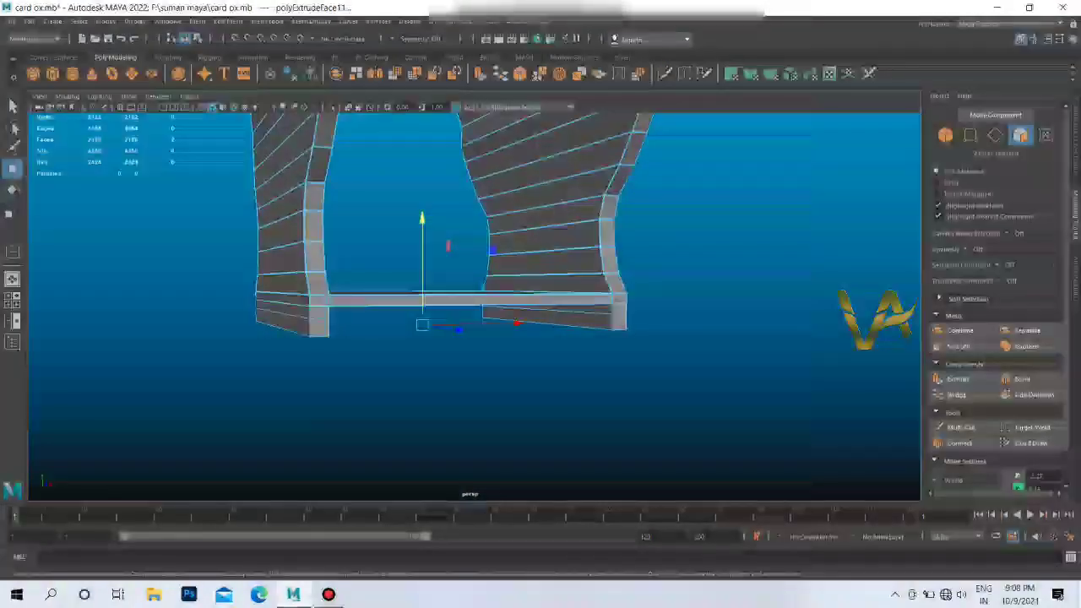
pyautogui.hotkey('ctrl', 'z')
pyautogui.hotkey('ctrl', 'z')
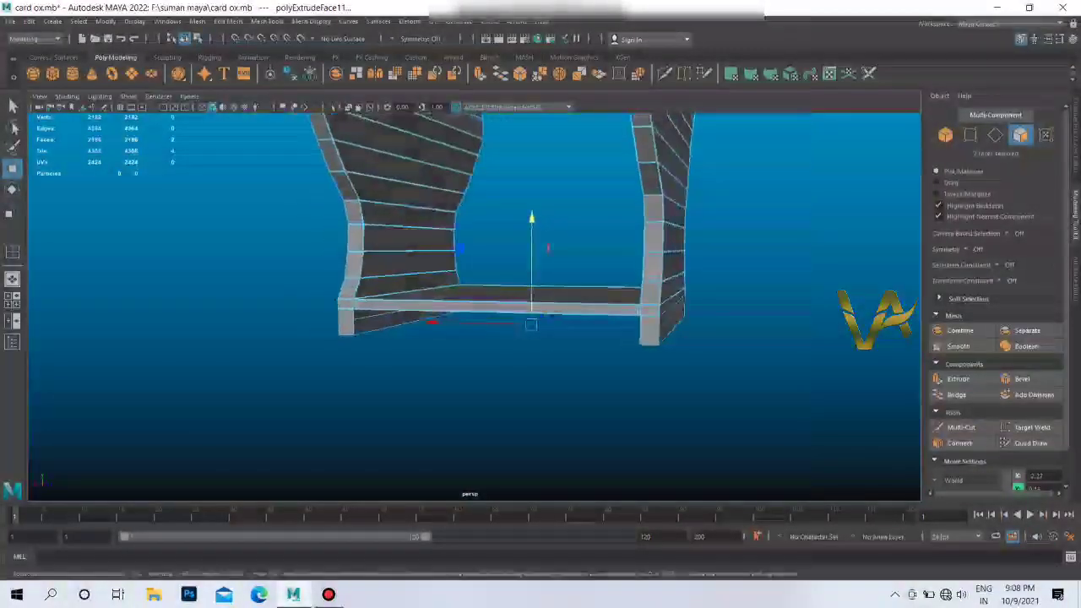
pyautogui.hotkey('ctrl', 'z')
pyautogui.hotkey('ctrl', 'z')
pyautogui.hotkey('ctrl', 'z')
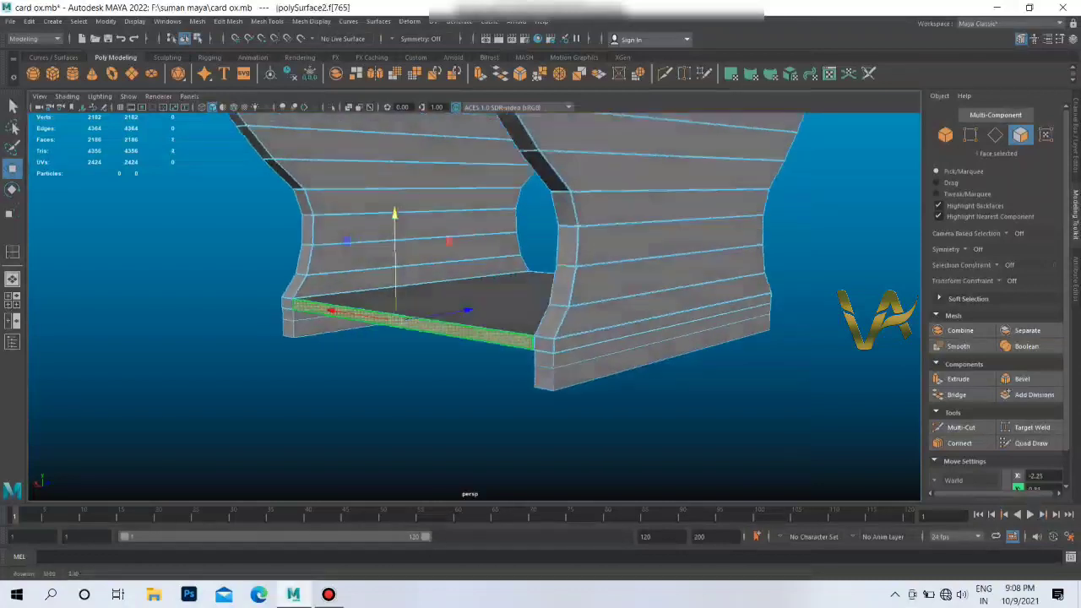
pyautogui.hotkey('ctrl', 'z')
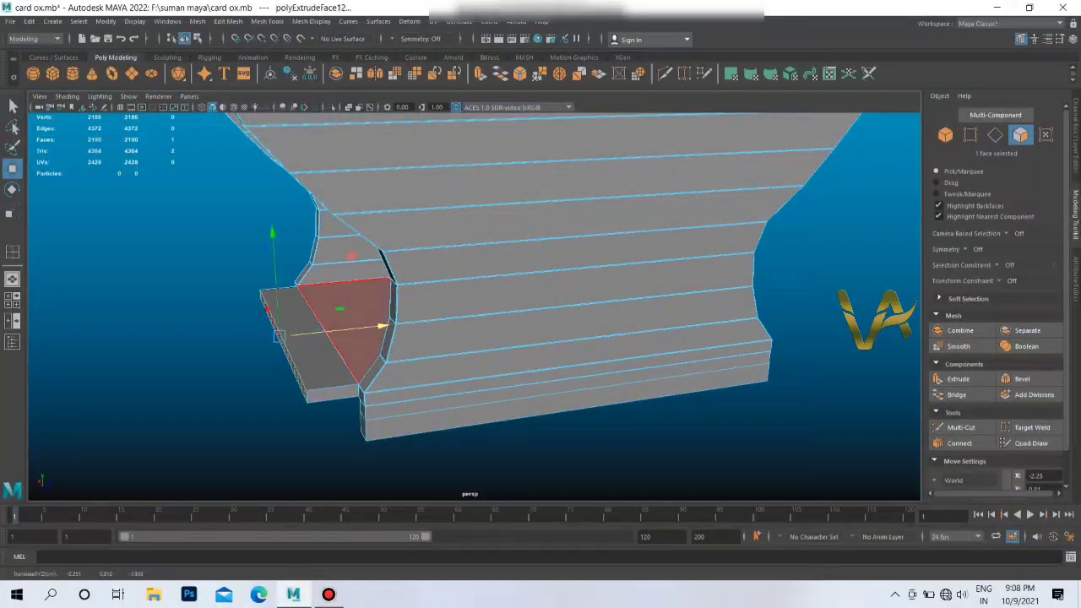
# Step: Undo the face move, extrude the base's side faces outward into a tab, and select its end face
pyautogui.hotkey('ctrl', 'z')
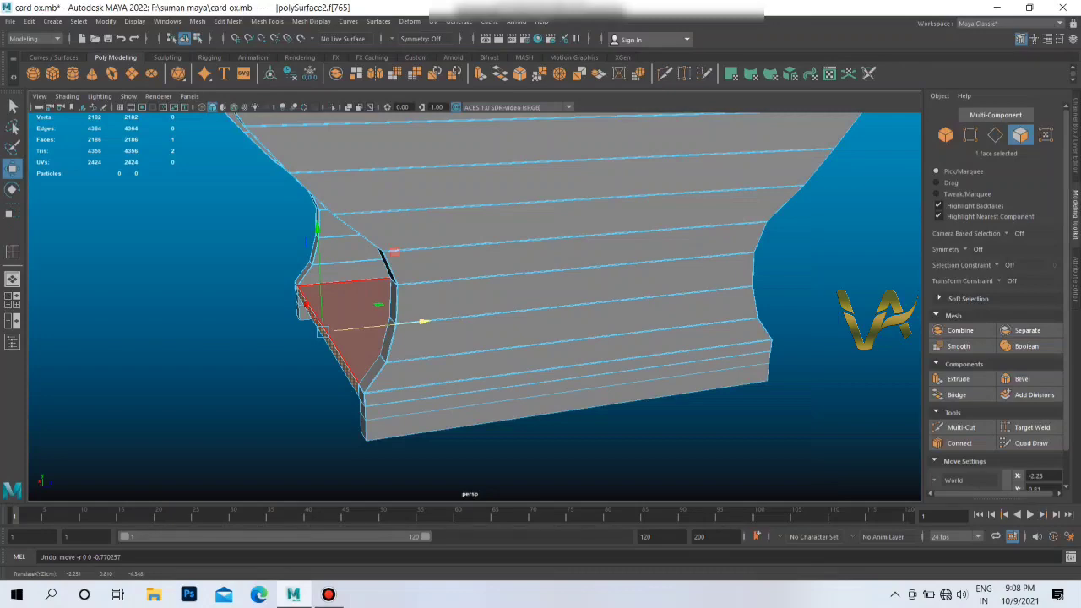
pyautogui.moveTo(473, 338)
pyautogui.keyDown('alt'); pyautogui.mouseDown()
pyautogui.moveTo(625, 326)
pyautogui.moveTo(476, 313)
pyautogui.mouseUp(); pyautogui.keyUp('alt')
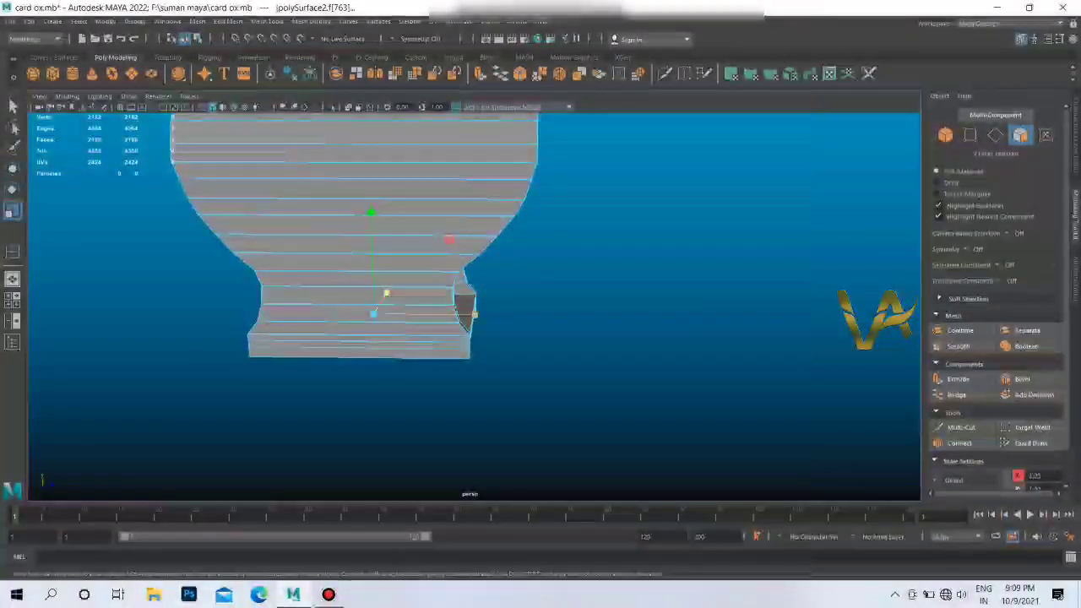
pyautogui.hotkey('ctrl', 'e')
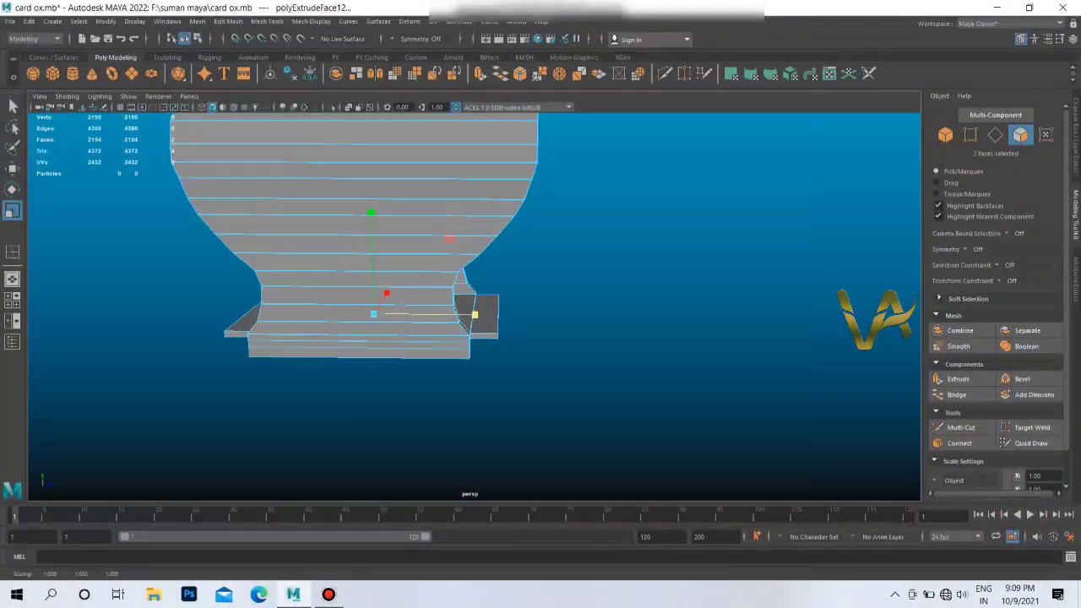
pyautogui.moveTo(475, 314)
pyautogui.keyDown('alt'); pyautogui.mouseDown()
pyautogui.moveTo(524, 291)
pyautogui.moveTo(507, 296)
pyautogui.moveTo(490, 253)
pyautogui.moveTo(473, 262)
pyautogui.moveTo(485, 308)
pyautogui.mouseUp(); pyautogui.keyUp('alt')
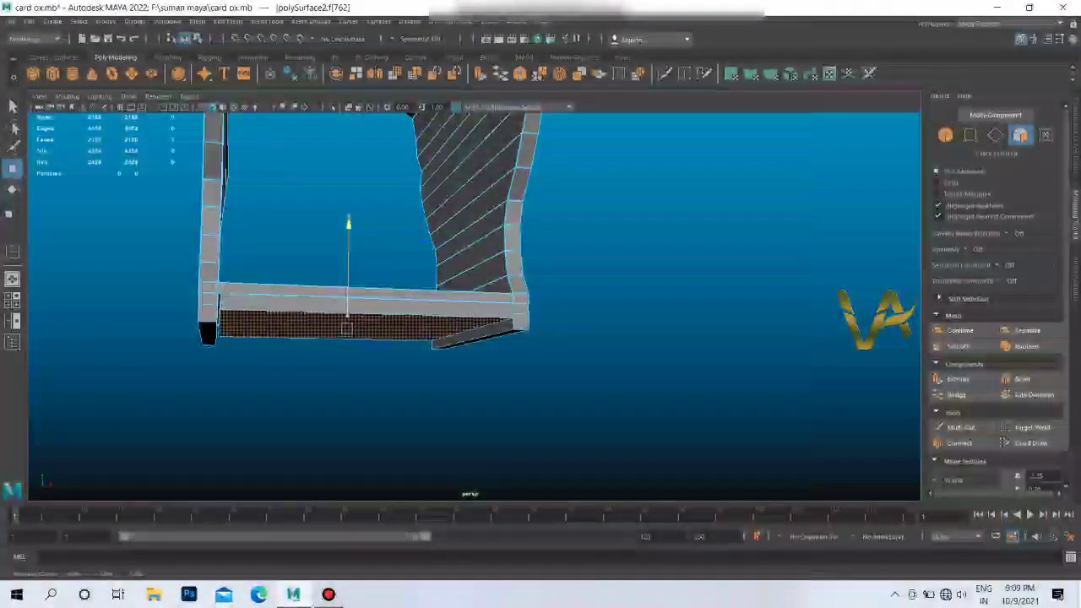
pyautogui.moveTo(486, 308)
pyautogui.keyDown('alt'); pyautogui.mouseDown()
pyautogui.moveTo(456, 253)
pyautogui.moveTo(490, 287)
pyautogui.moveTo(473, 253)
pyautogui.moveTo(486, 304)
pyautogui.moveTo(456, 278)
pyautogui.moveTo(464, 291)
pyautogui.moveTo(439, 279)
pyautogui.moveTo(350, 300)
pyautogui.mouseUp(); pyautogui.keyUp('alt')
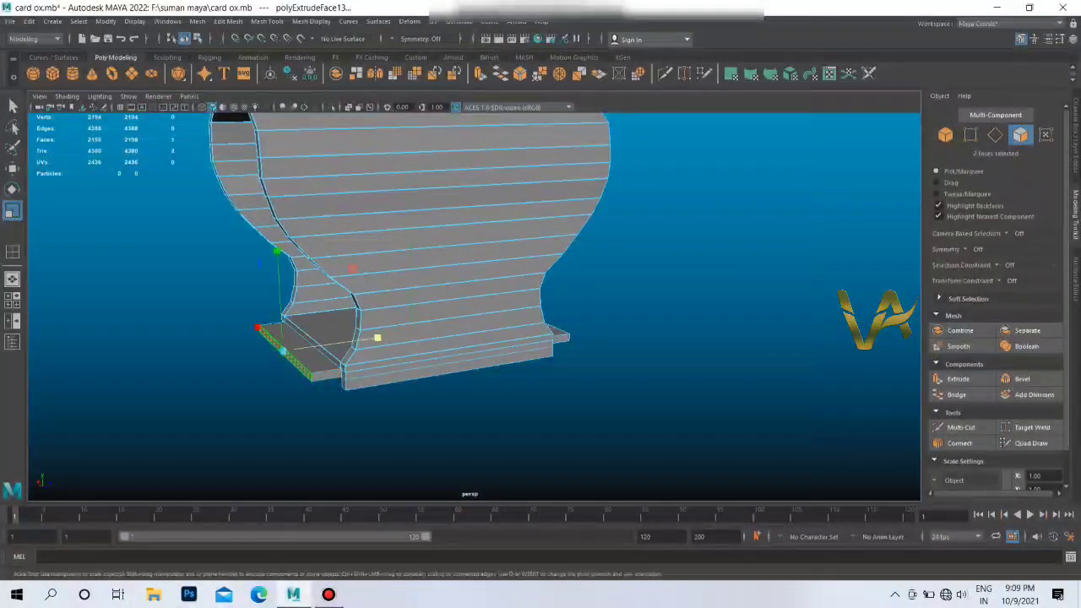
pyautogui.click(283, 353)
pyautogui.keyDown('alt'); pyautogui.moveTo(507, 296); pyautogui.dragTo(473, 287); pyautogui.keyUp('alt')
pyautogui.press('w')
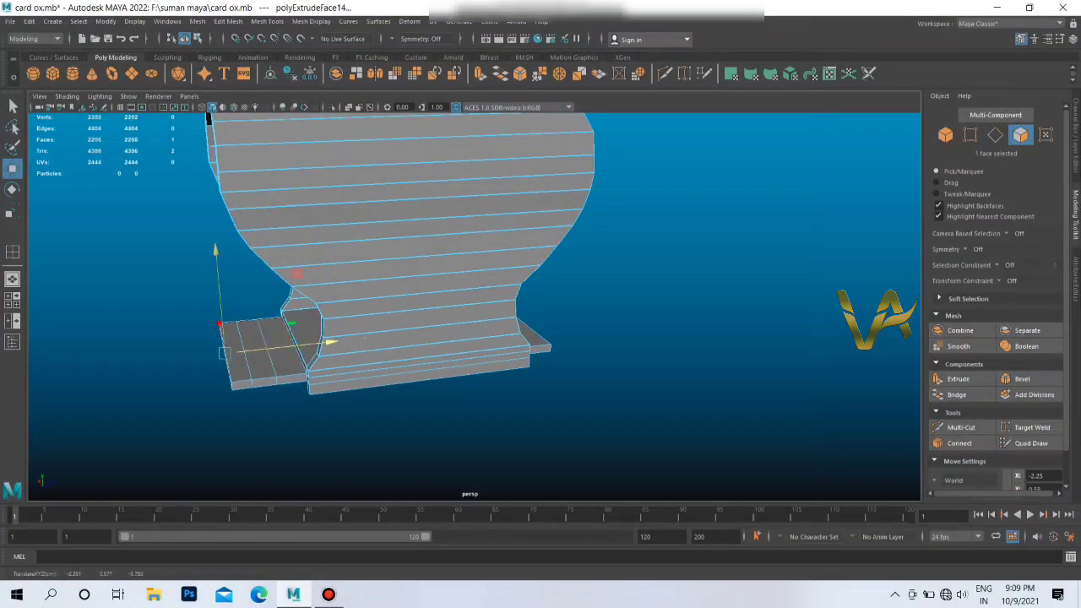
# Step: Undo the earlier plate moves, extrude the plate face again and raise it slightly
pyautogui.hotkey('ctrl', 'z')
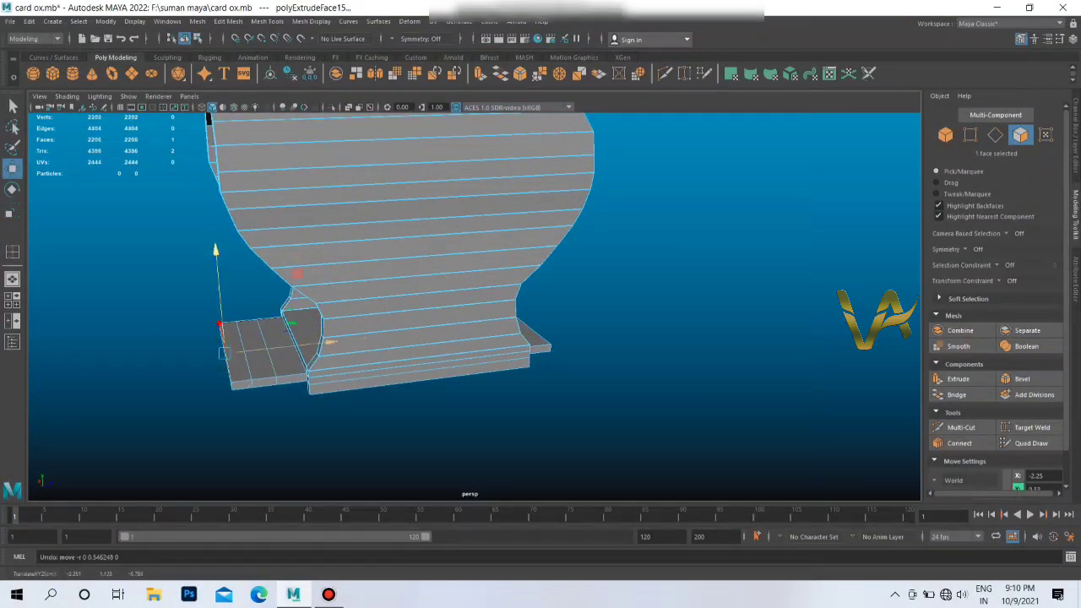
pyautogui.hotkey('ctrl', 'z')
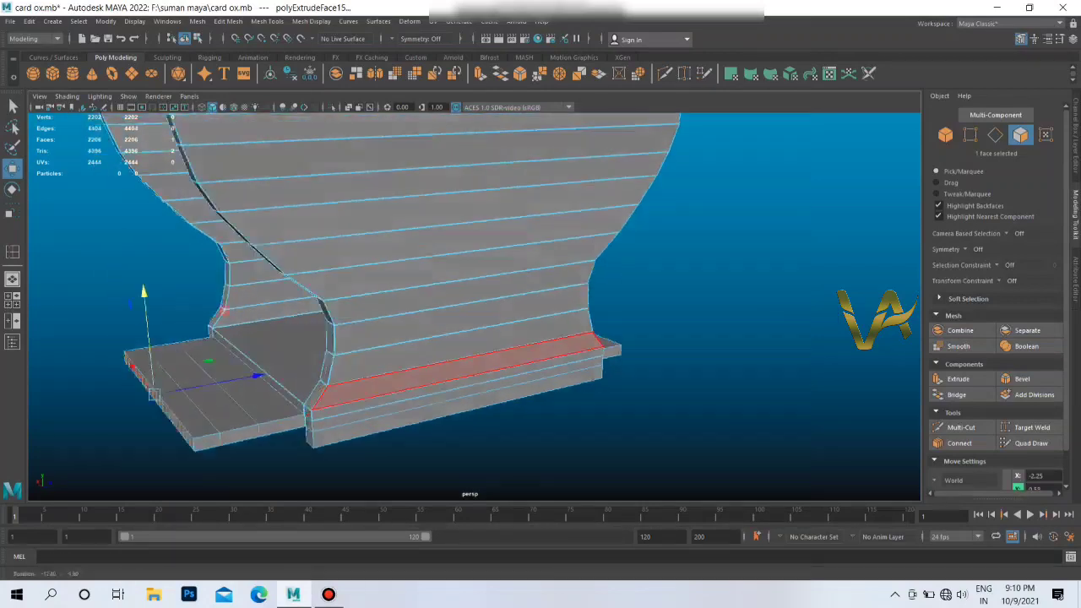
pyautogui.hotkey('ctrl', 'z')
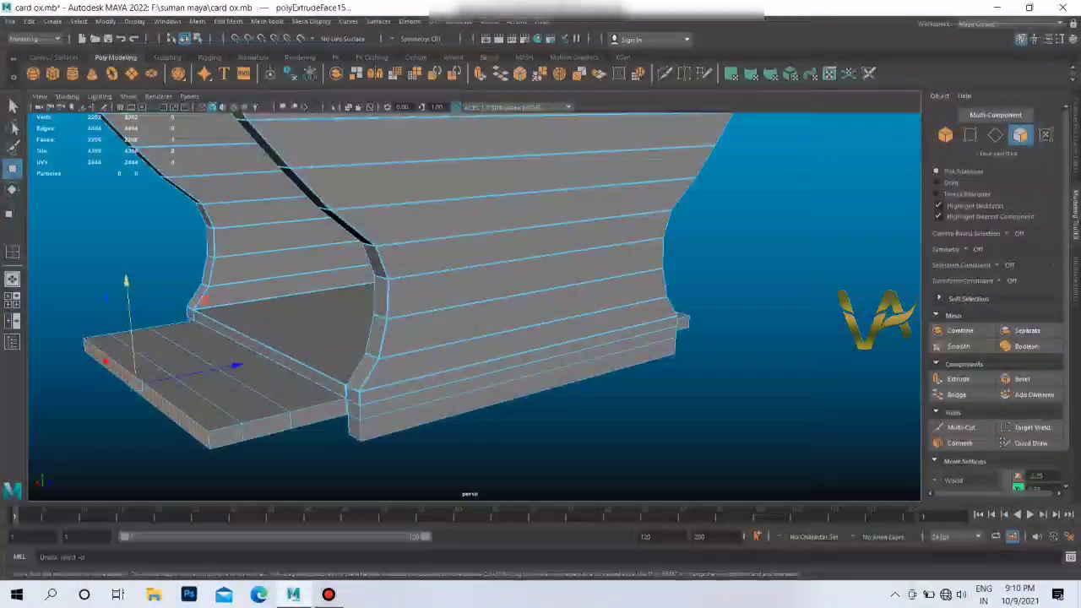
pyautogui.hotkey('ctrl', 'z')
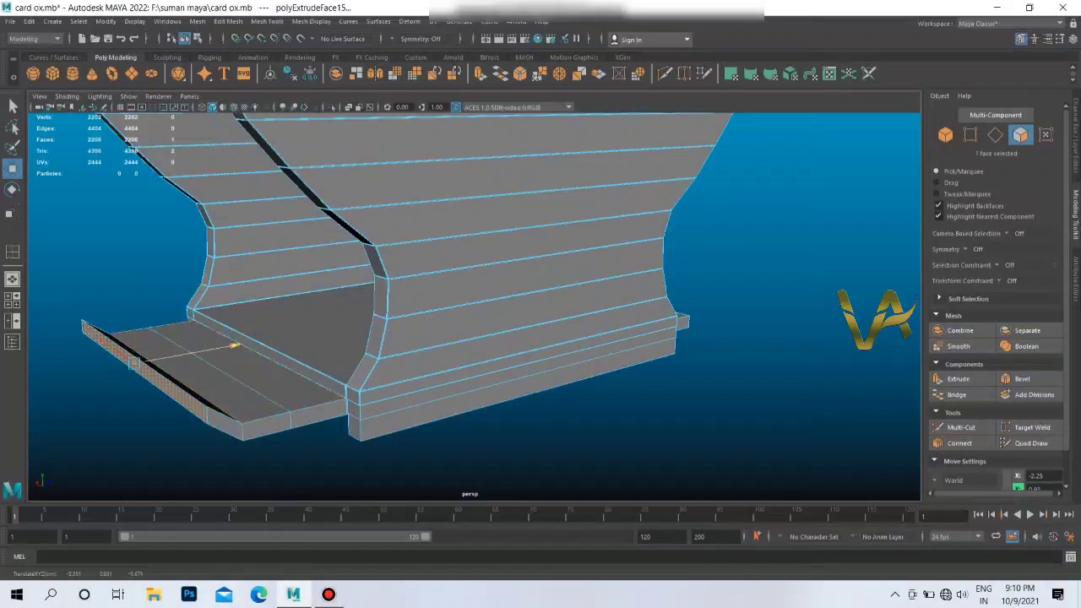
pyautogui.hotkey('shift', 'z')
pyautogui.moveTo(104, 274); pyautogui.dragTo(103, 260)
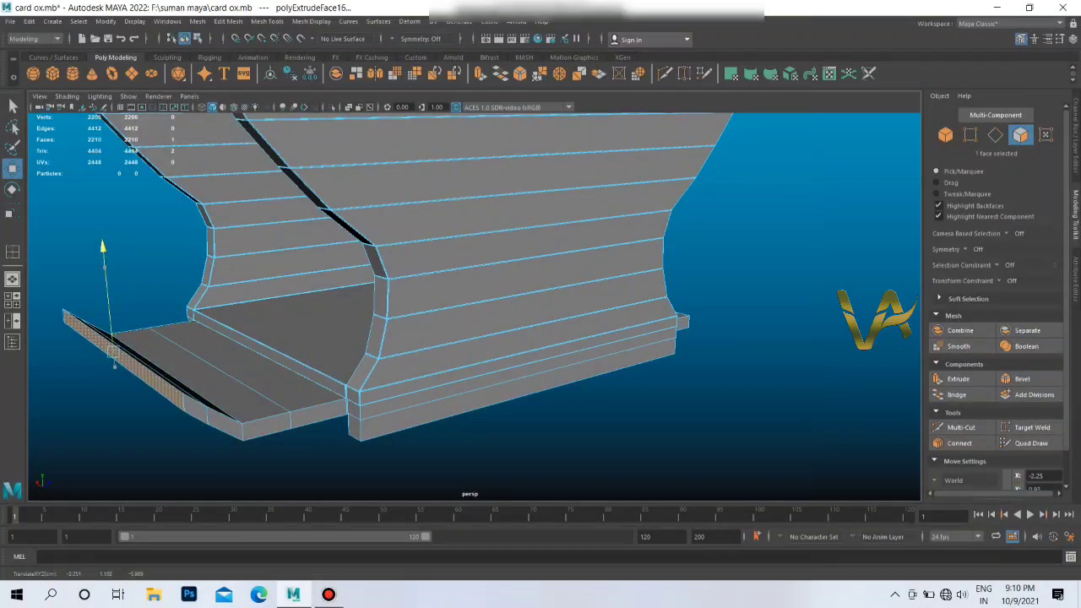
# Step: Extrude the plate face once more, then tilt and move its end face down into a bent runner
pyautogui.moveTo(473, 295)
pyautogui.keyDown('alt'); pyautogui.mouseDown()
pyautogui.moveTo(557, 279)
pyautogui.moveTo(603, 297)
pyautogui.mouseUp(); pyautogui.keyUp('alt')
pyautogui.hotkey('ctrl', 'e')
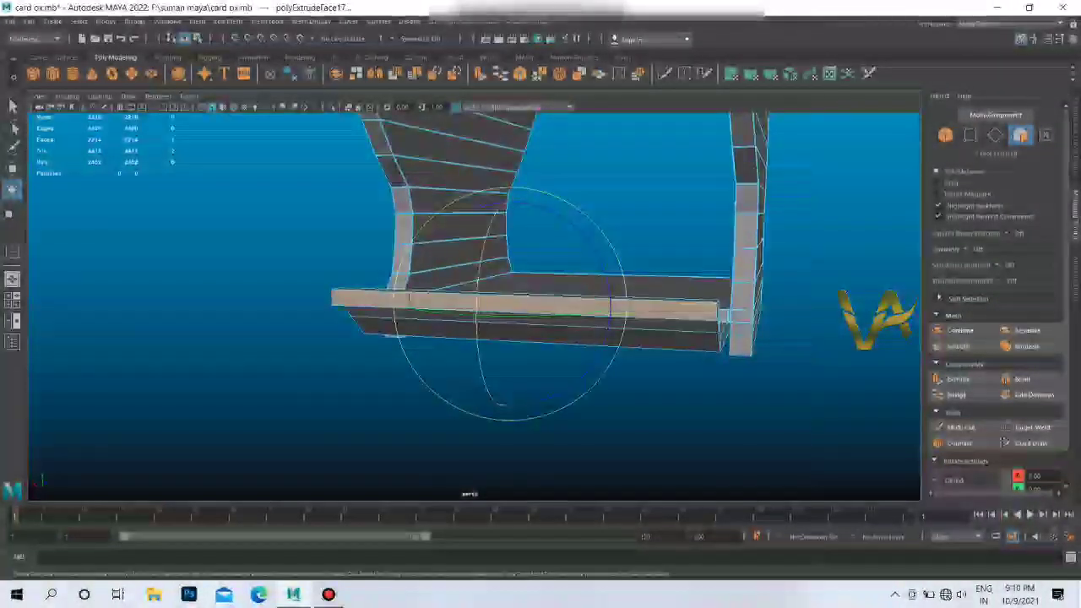
pyautogui.moveTo(621, 253); pyautogui.dragTo(625, 283)
pyautogui.keyDown('alt'); pyautogui.moveTo(473, 296); pyautogui.dragTo(592, 279); pyautogui.keyUp('alt')
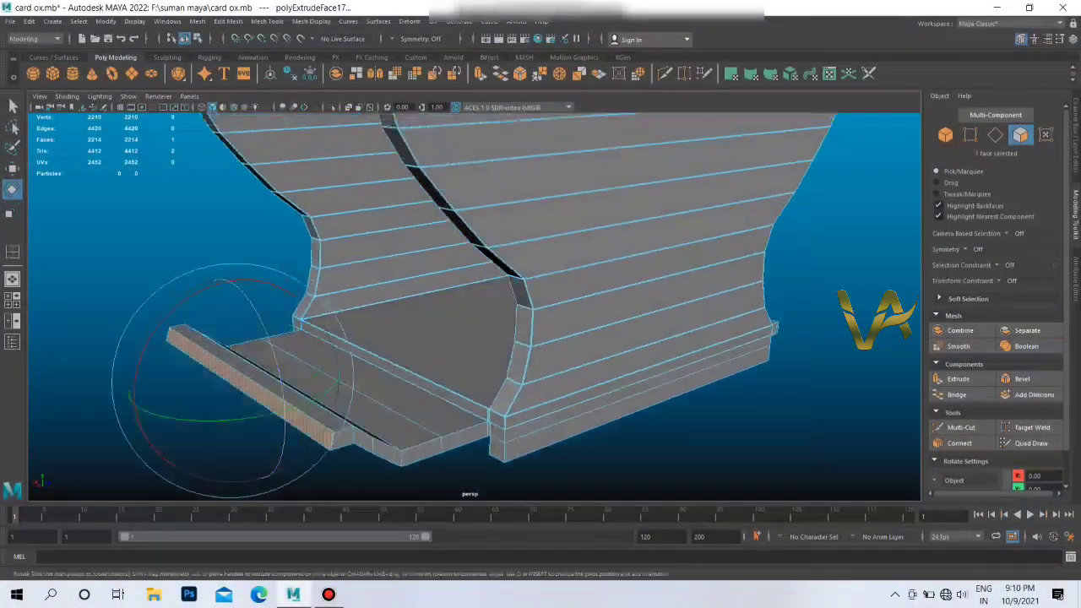
pyautogui.press('w')
pyautogui.moveTo(327, 359)
pyautogui.mouseDown()
pyautogui.moveTo(287, 372)
pyautogui.moveTo(140, 330)
pyautogui.moveTo(143, 321)
pyautogui.moveTo(440, 358)
pyautogui.moveTo(591, 321)
pyautogui.moveTo(473, 355)
pyautogui.moveTo(574, 296)
pyautogui.mouseUp()
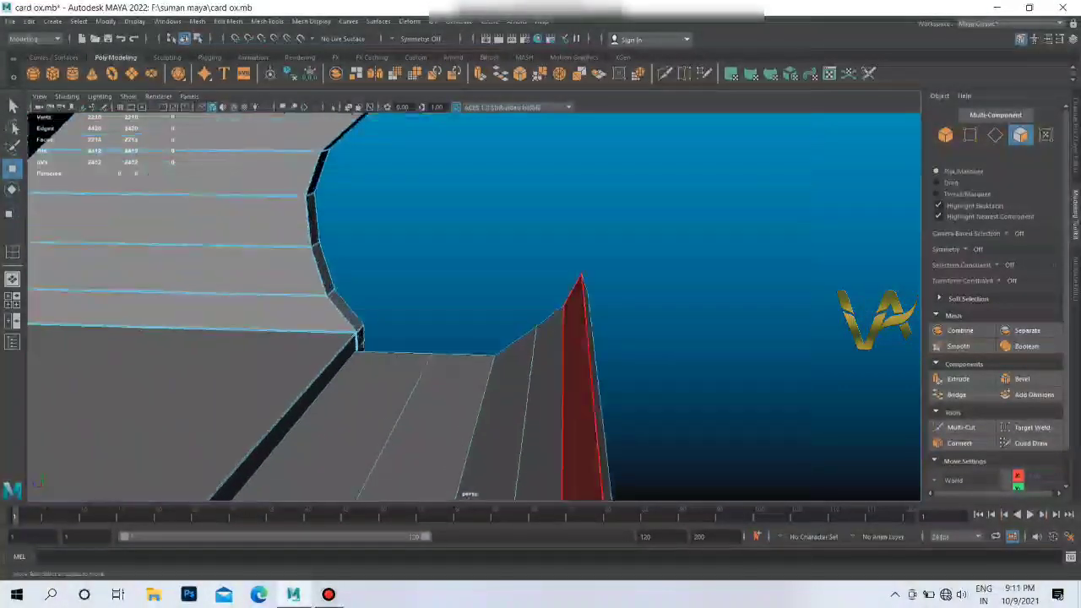
# Step: Shift a flap edge sideways and move the neighbouring edge loop to reshape the bend
pyautogui.moveTo(582, 289)
pyautogui.mouseDown(button='right')
pyautogui.moveTo(523, 281)
pyautogui.moveTo(588, 255)
pyautogui.mouseUp(button='right')
pyautogui.click(482, 345)
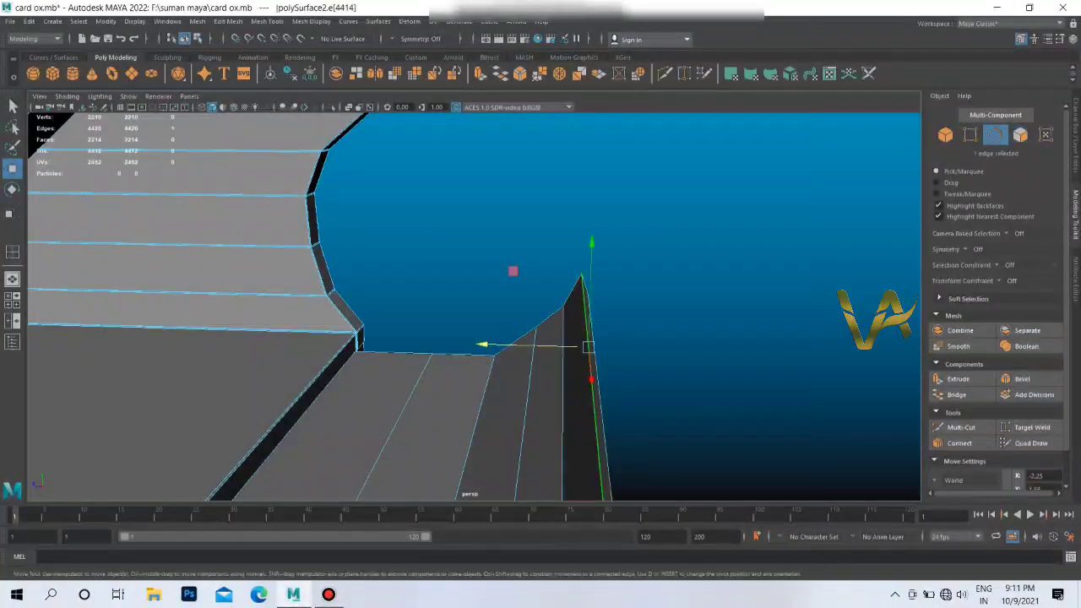
pyautogui.press('f')
pyautogui.keyDown('alt'); pyautogui.moveTo(473, 304); pyautogui.dragTo(558, 270); pyautogui.keyUp('alt')
pyautogui.moveTo(514, 345); pyautogui.dragTo(521, 345)
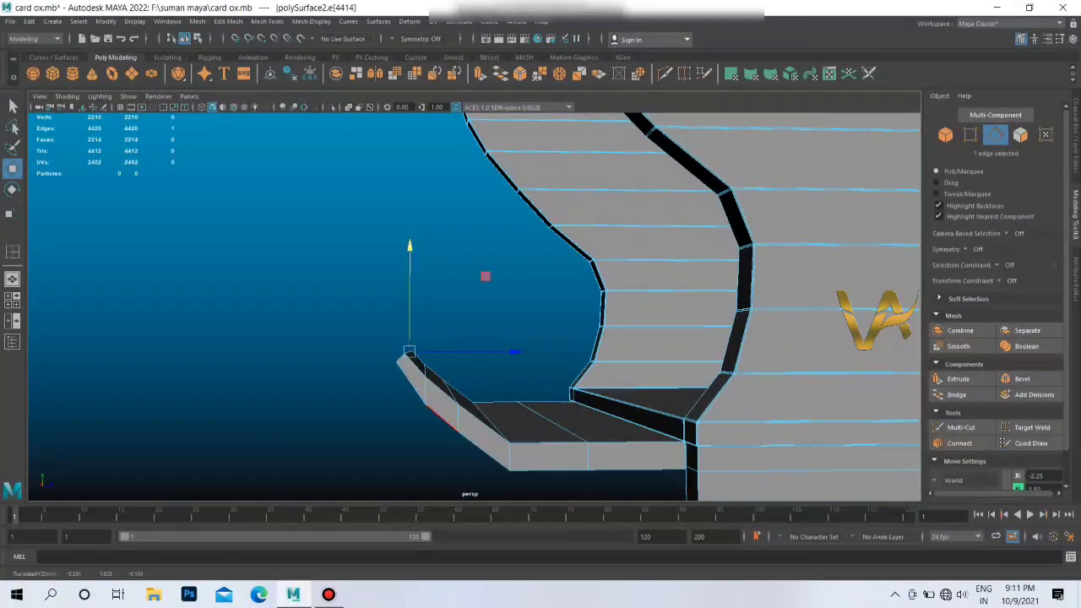
pyautogui.doubleClick(431, 373)
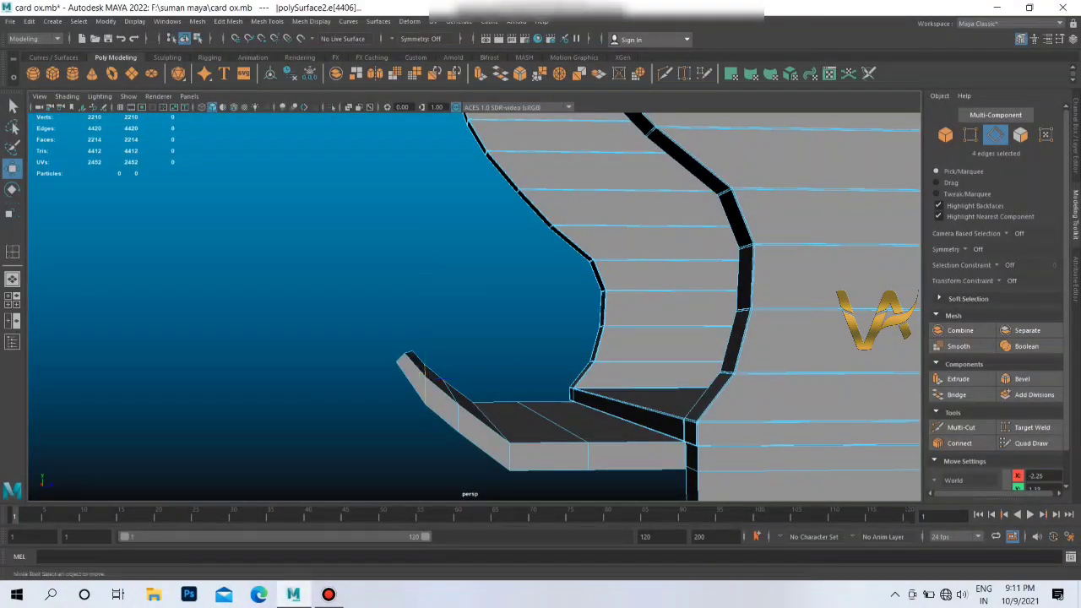
pyautogui.doubleClick(433, 380)
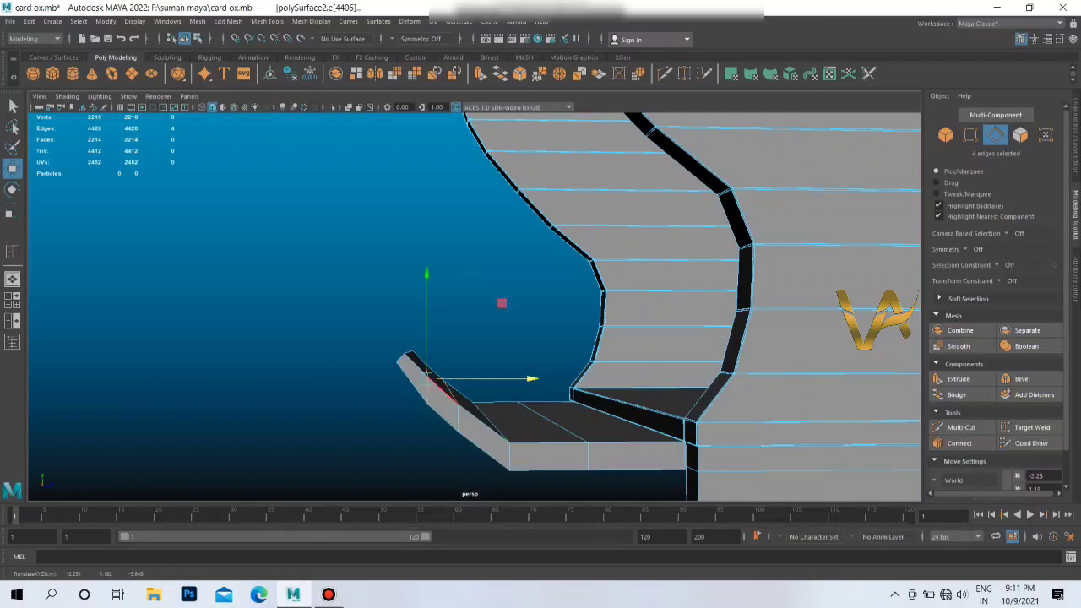
pyautogui.doubleClick(455, 407)
pyautogui.moveTo(448, 397); pyautogui.dragTo(422, 382)
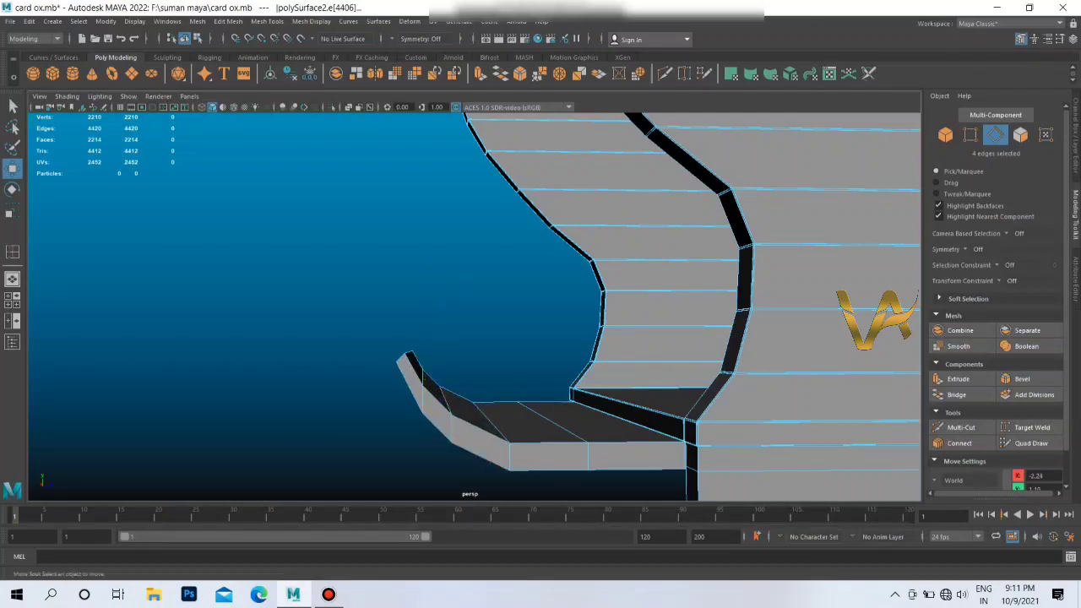
pyautogui.keyDown('alt'); pyautogui.moveTo(473, 304); pyautogui.dragTo(726, 305); pyautogui.keyUp('alt')
# Step: Scale the flap's top face to stretch it slightly lengthwise
pyautogui.rightClick(389, 286)
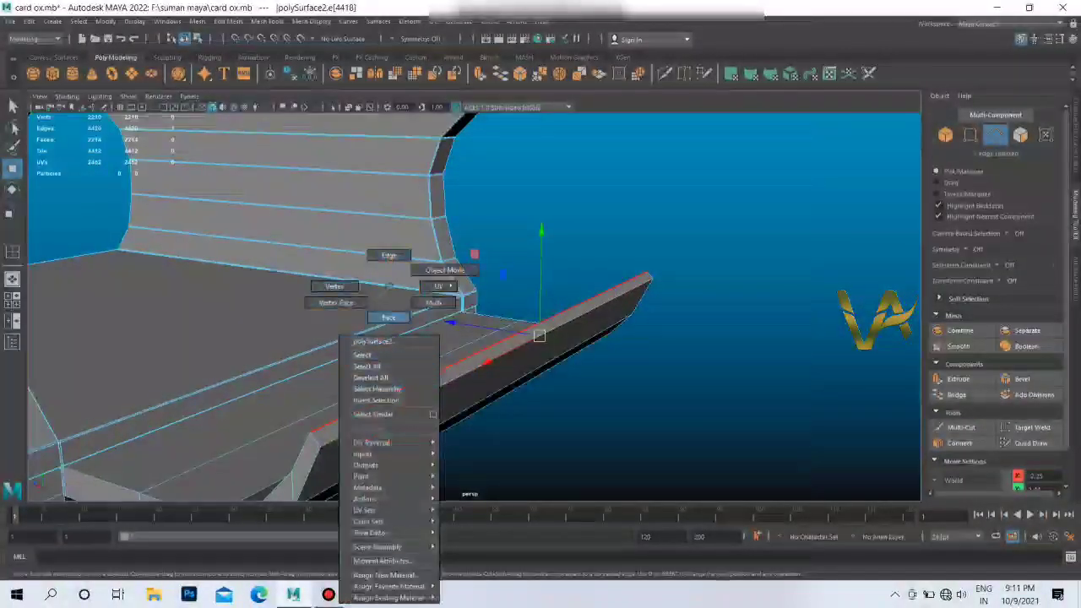
pyautogui.moveTo(389, 286); pyautogui.dragTo(389, 316, button='right')
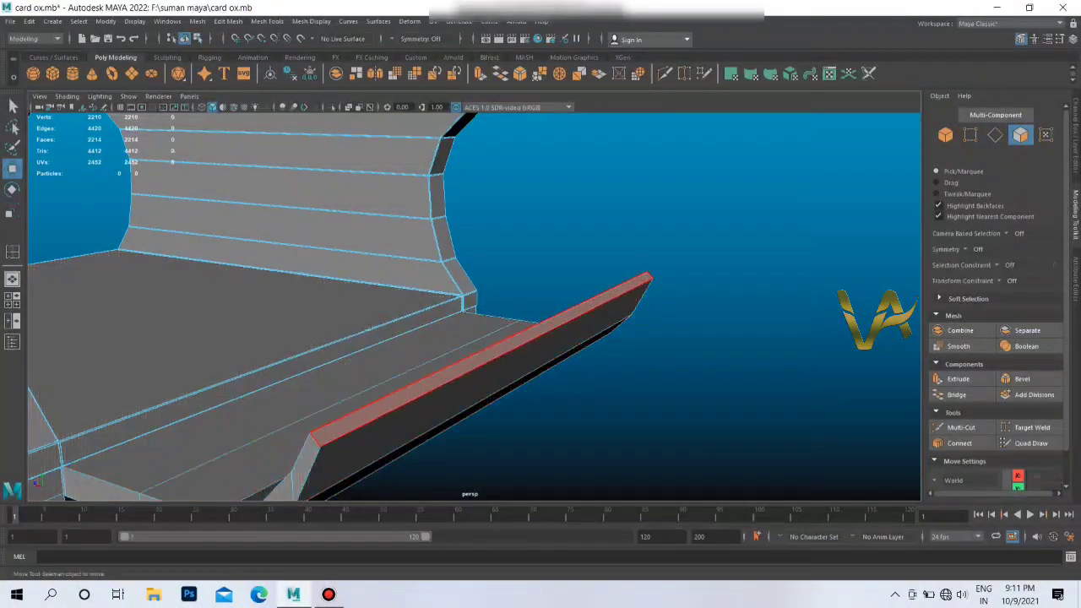
pyautogui.click(506, 342)
pyautogui.press('r')
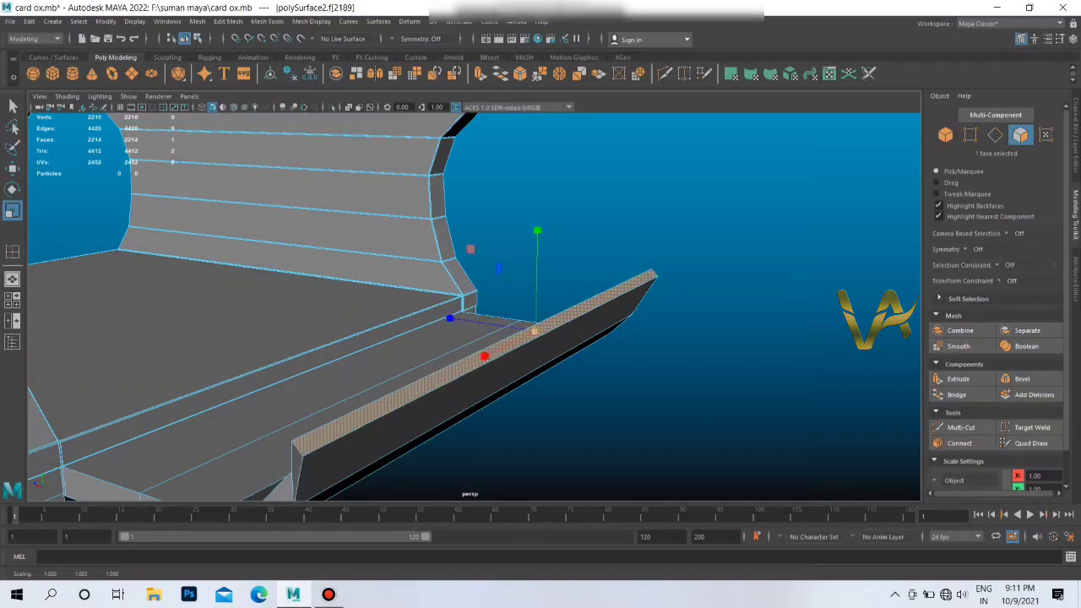
pyautogui.moveTo(449, 319); pyautogui.dragTo(442, 318)
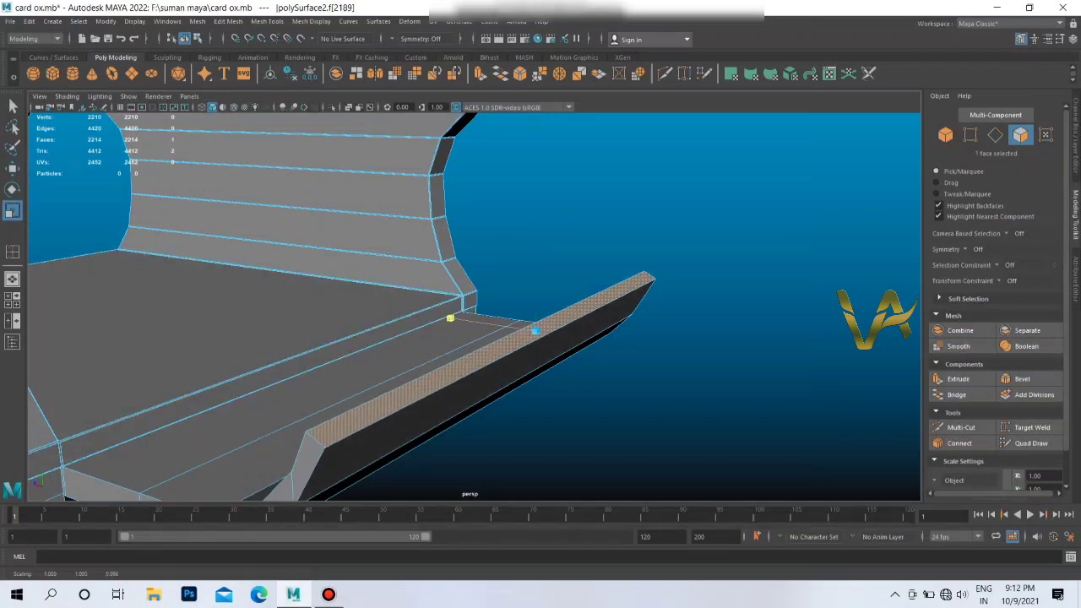
# Step: Nudge an edge at the flap's bend slightly left and select the diagonal bend edge
pyautogui.keyDown('alt'); pyautogui.moveTo(536, 332); pyautogui.dragTo(456, 338); pyautogui.keyUp('alt')
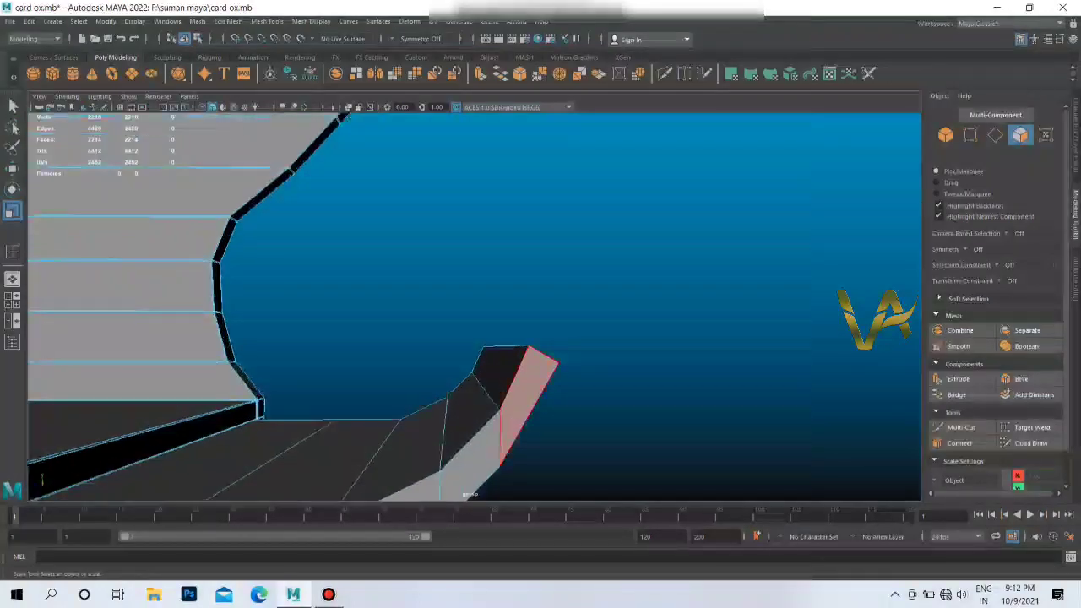
pyautogui.click(503, 371)
pyautogui.moveTo(483, 287); pyautogui.dragTo(482, 314, button='right')
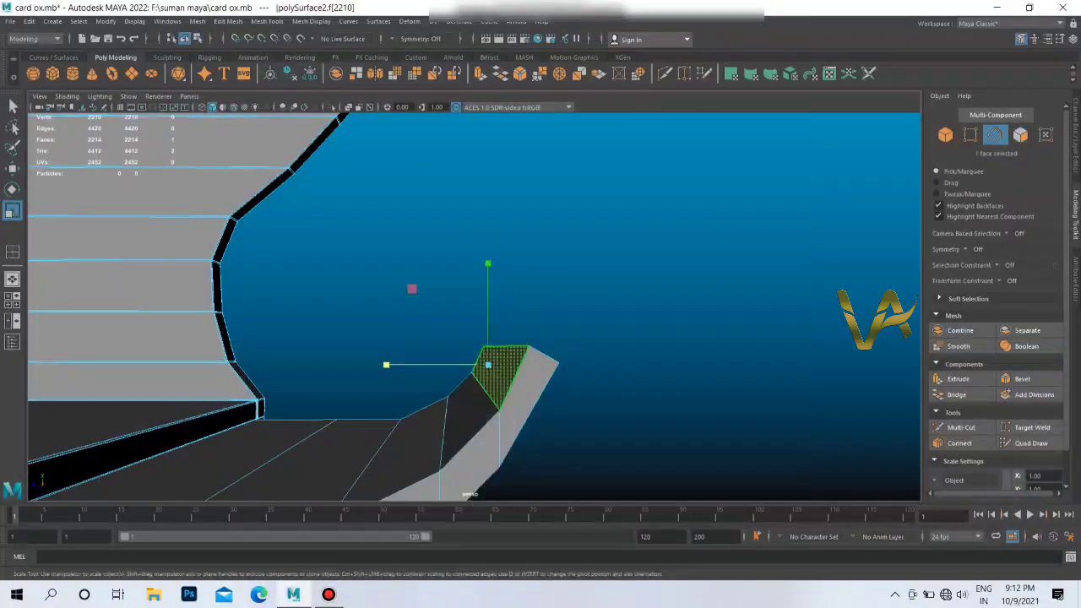
pyautogui.click(486, 393)
pyautogui.press('w')
pyautogui.moveTo(378, 399); pyautogui.dragTo(369, 399)
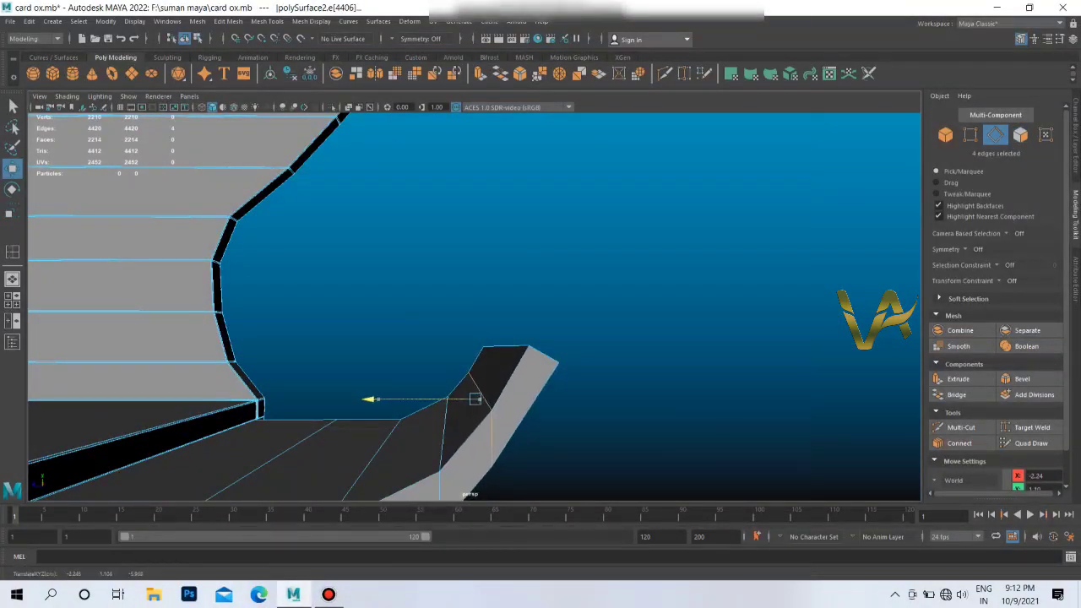
pyautogui.hotkey('ctrl', 'z')
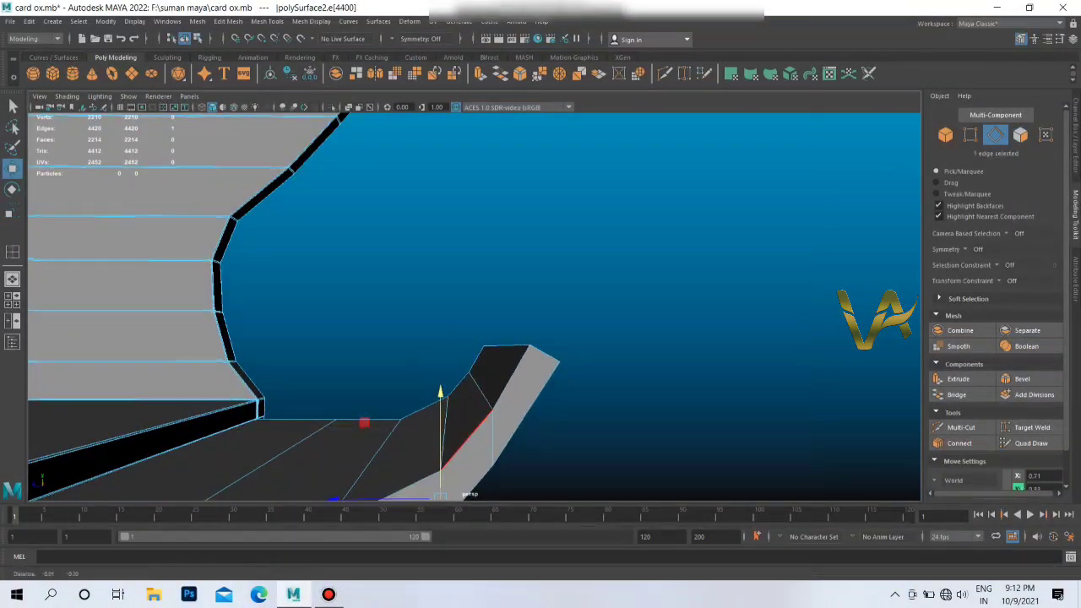
pyautogui.keyDown('alt'); pyautogui.moveTo(507, 253); pyautogui.dragTo(507, 291); pyautogui.keyUp('alt')
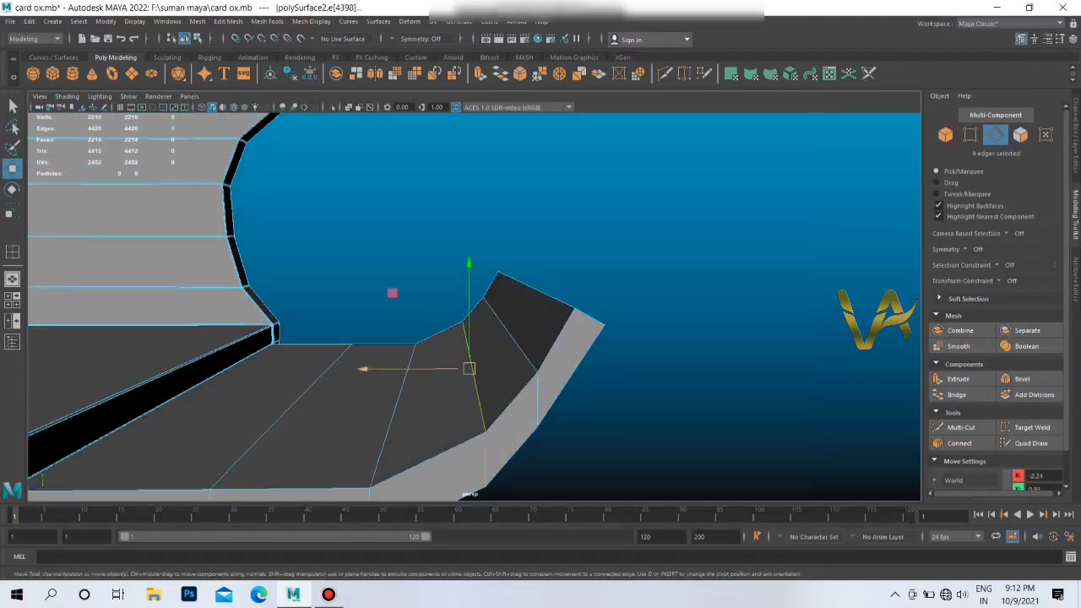
pyautogui.moveTo(363, 369); pyautogui.dragTo(361, 369)
pyautogui.click(391, 418)
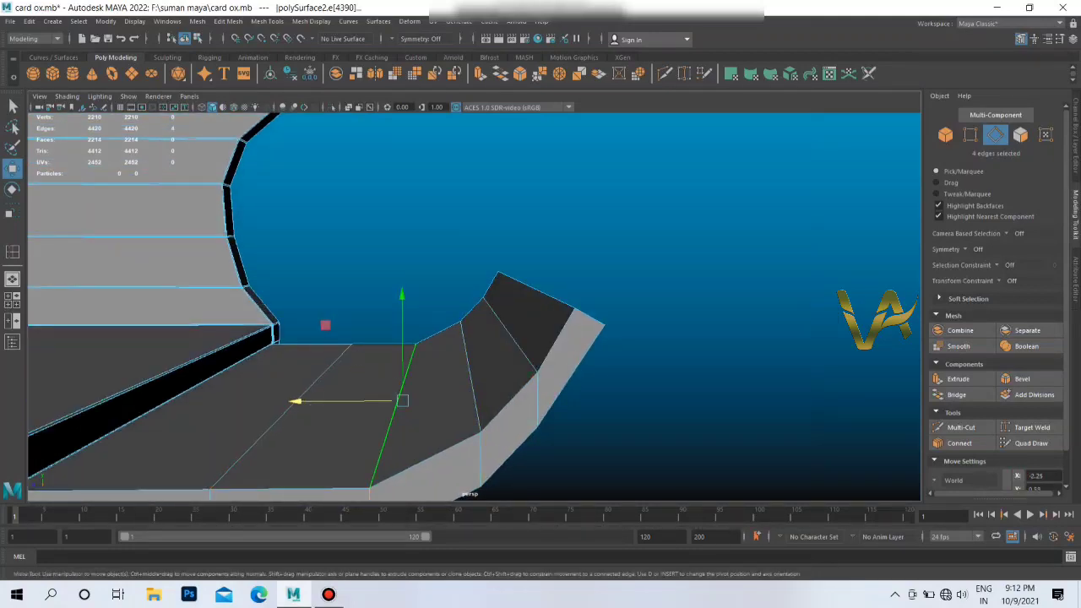
pyautogui.moveTo(506, 380)
pyautogui.keyDown('alt'); pyautogui.mouseDown()
pyautogui.moveTo(507, 338)
pyautogui.moveTo(575, 313)
pyautogui.moveTo(591, 287)
pyautogui.moveTo(625, 270)
pyautogui.moveTo(499, 288)
pyautogui.mouseUp(); pyautogui.keyUp('alt')
# Step: Move a lip edge up and down, then return to object mode and select the lip mesh
pyautogui.rightClick(498, 287)
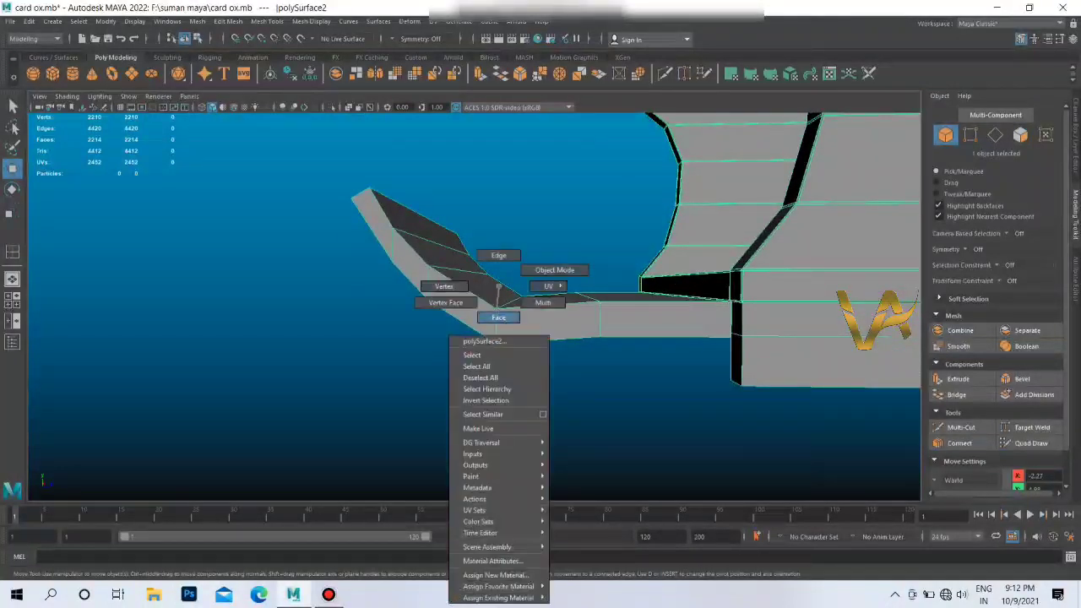
pyautogui.click(499, 255)
pyautogui.click(497, 325)
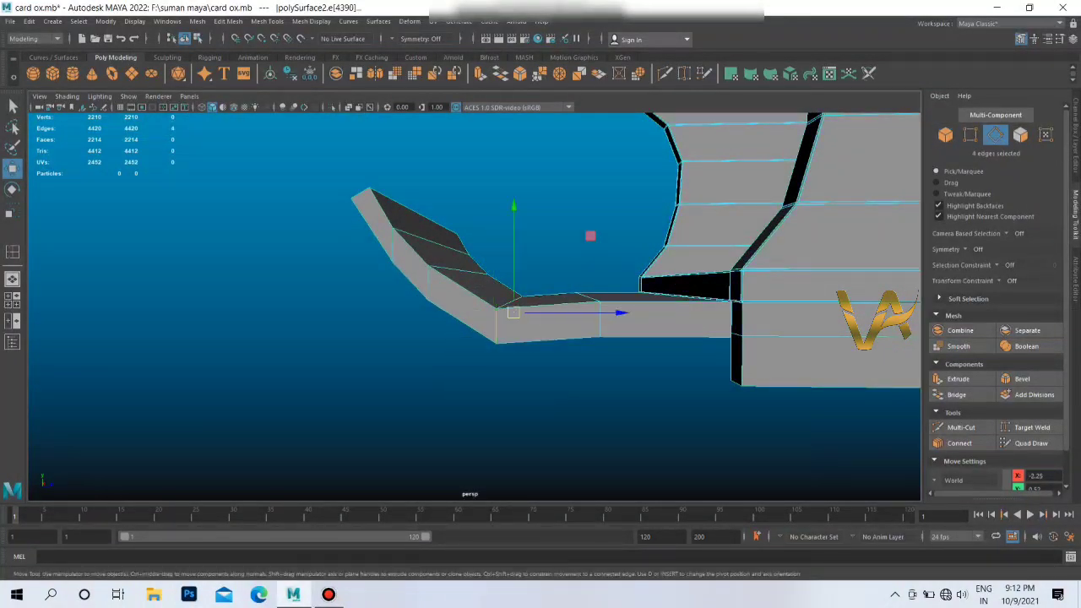
pyautogui.moveTo(513, 253)
pyautogui.mouseDown()
pyautogui.moveTo(514, 241)
pyautogui.moveTo(515, 304)
pyautogui.mouseUp()
pyautogui.rightClick(495, 292)
pyautogui.click(553, 269)
pyautogui.click(591, 380)
# Step: After an undone edge-loop scale, shift a bend edge sideways and select edges along the dark tab
pyautogui.moveTo(404, 286); pyautogui.dragTo(306, 273, button='right')
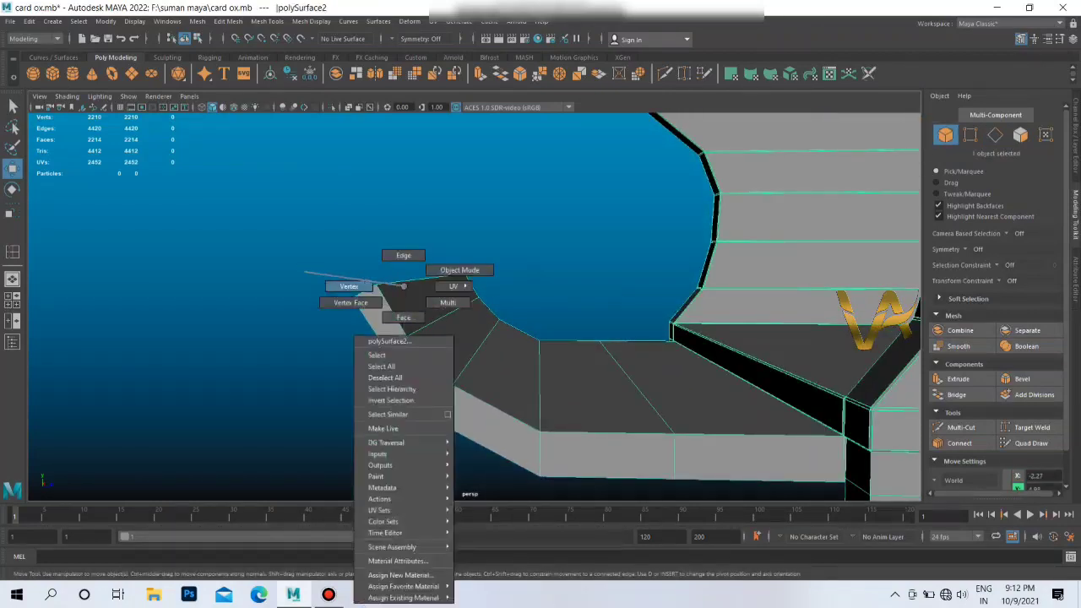
pyautogui.moveTo(403, 286); pyautogui.dragTo(403, 255, button='right')
pyautogui.doubleClick(429, 361)
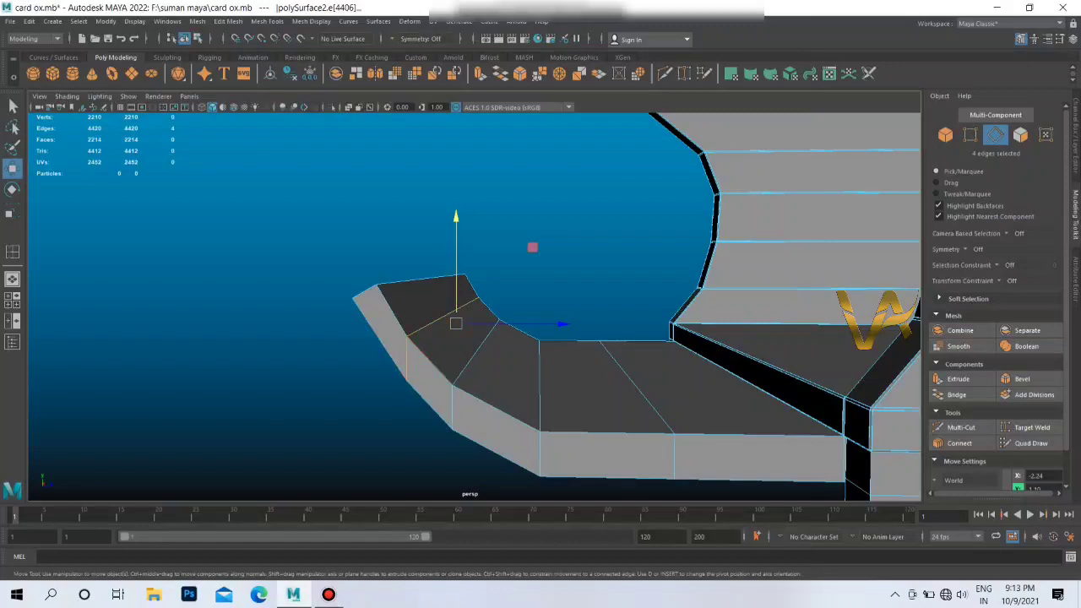
pyautogui.press('r')
pyautogui.moveTo(456, 324); pyautogui.dragTo(443, 323)
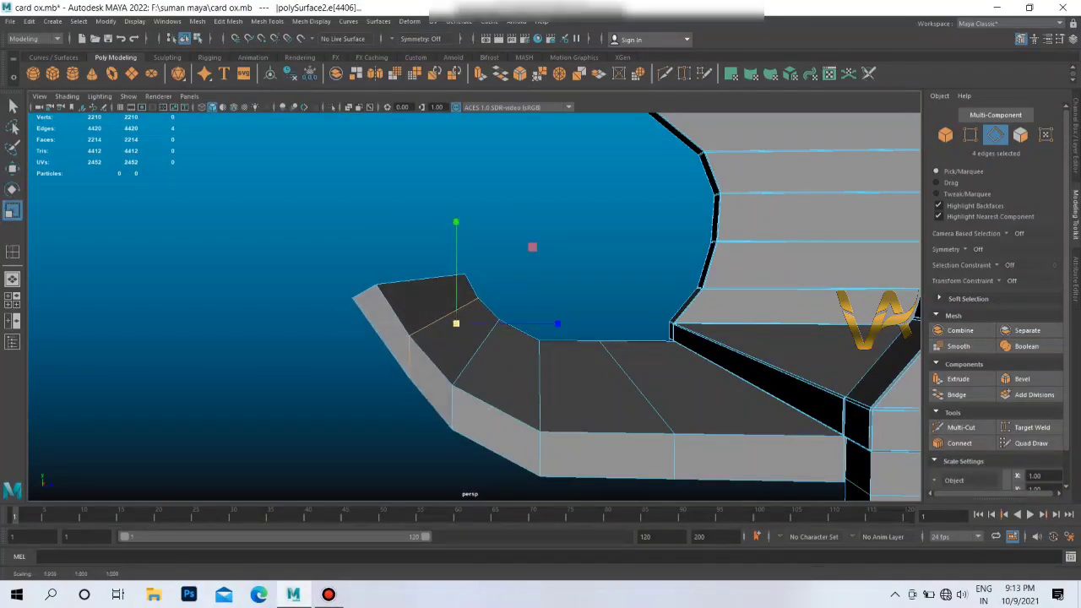
pyautogui.hotkey('ctrl', 'z')
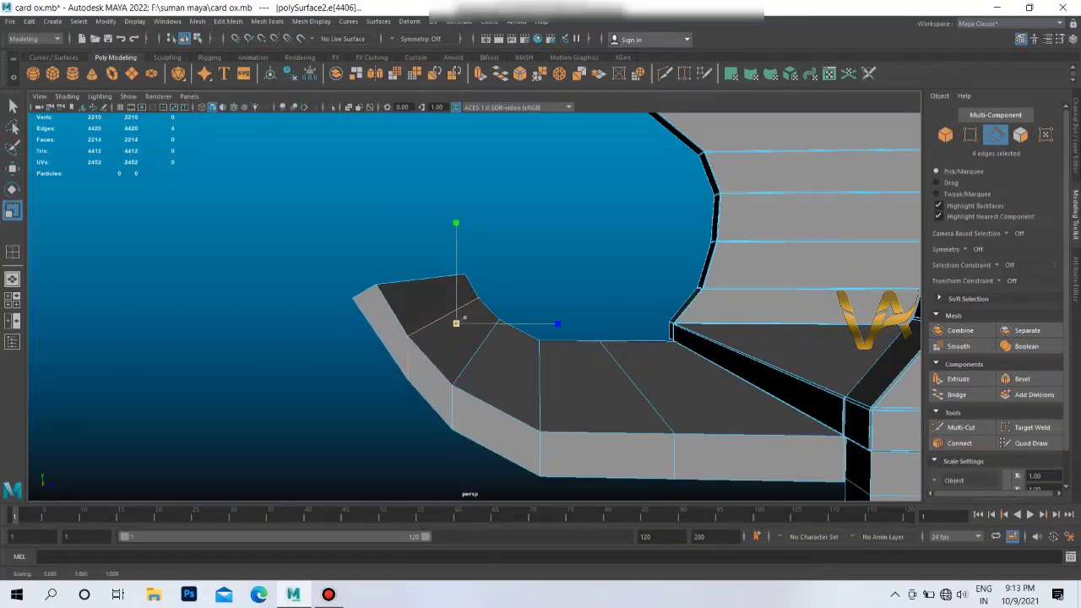
pyautogui.click(532, 246)
pyautogui.click(448, 314)
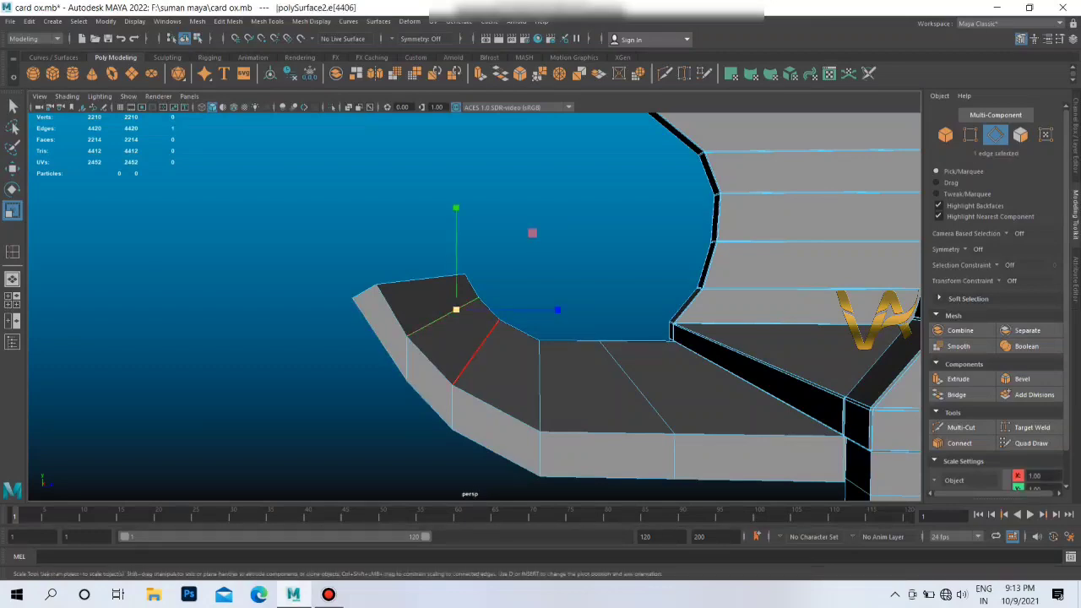
pyautogui.press('w')
pyautogui.moveTo(557, 310); pyautogui.dragTo(567, 310)
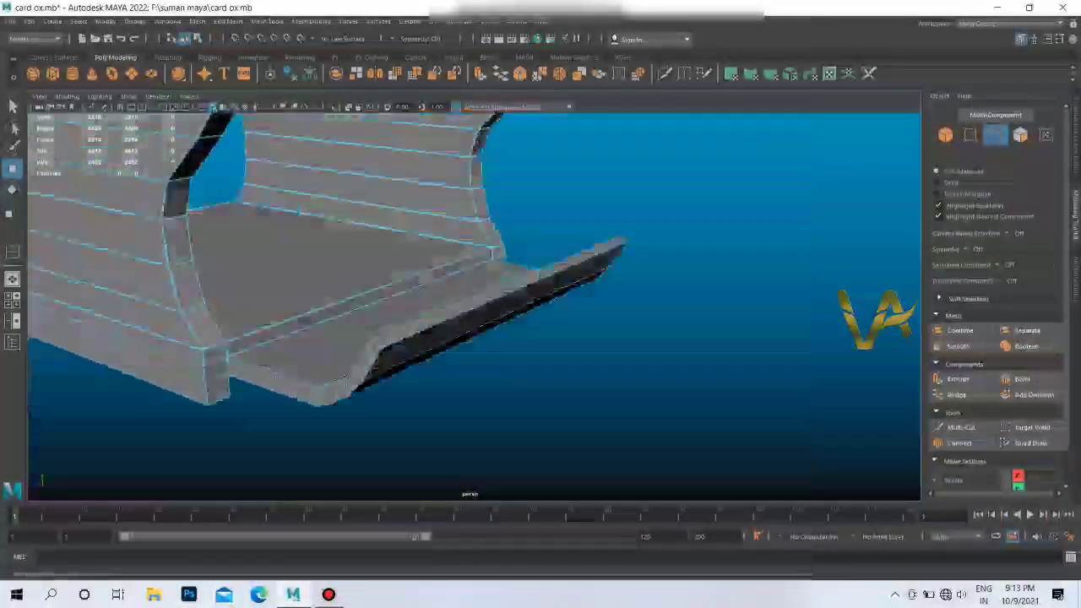
pyautogui.click(482, 259)
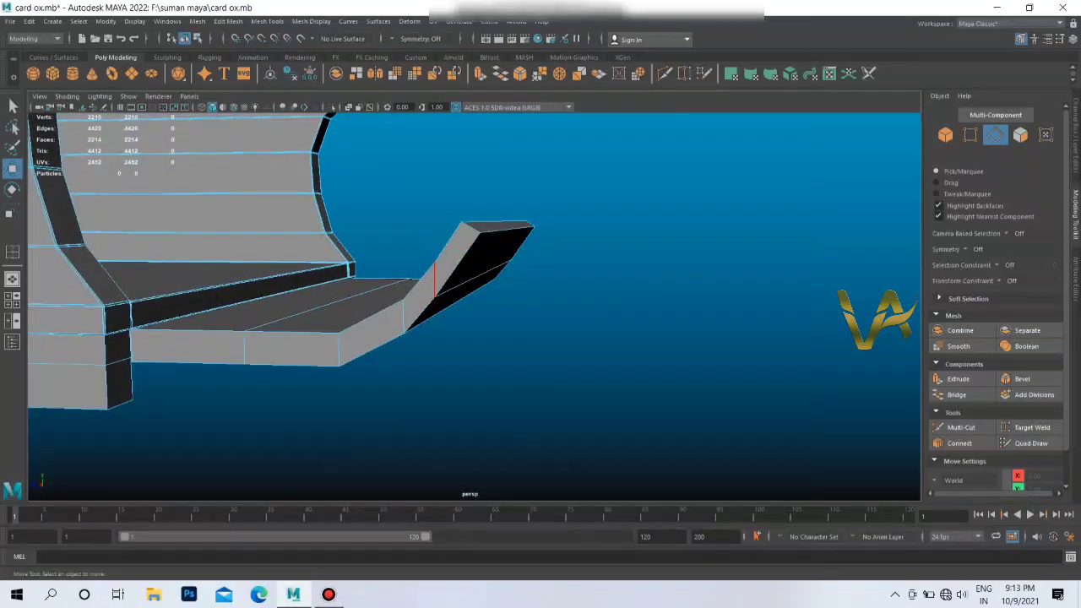
pyautogui.click(435, 279)
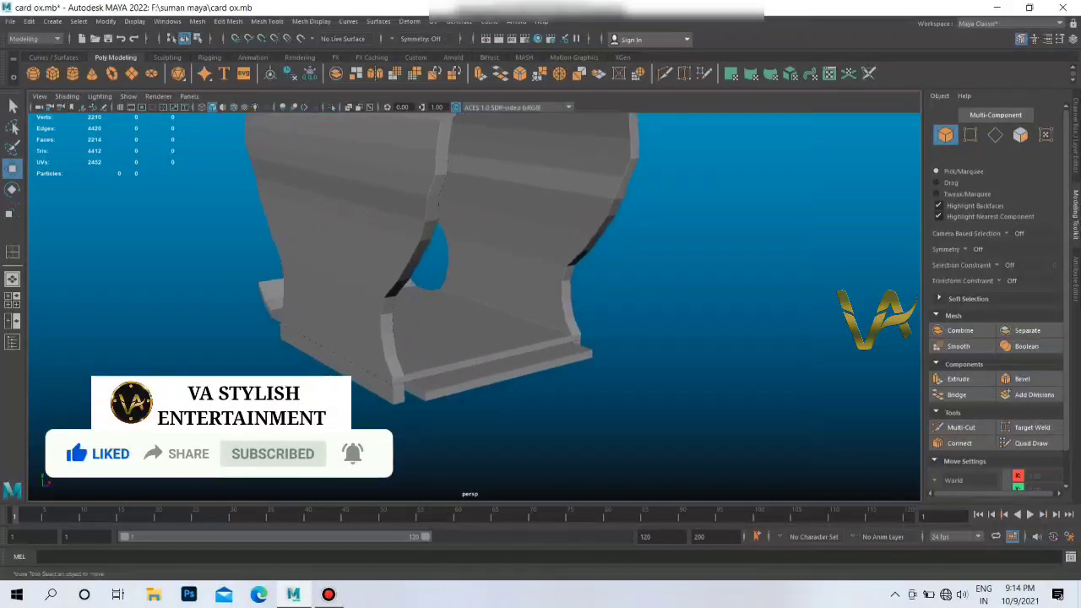
# Step: Insert an edge loop across the shell's floor, redoing the misplaced first one further left
pyautogui.keyDown('shift'); pyautogui.moveTo(449, 368); pyautogui.dragTo(388, 368, button='right'); pyautogui.keyUp('shift')
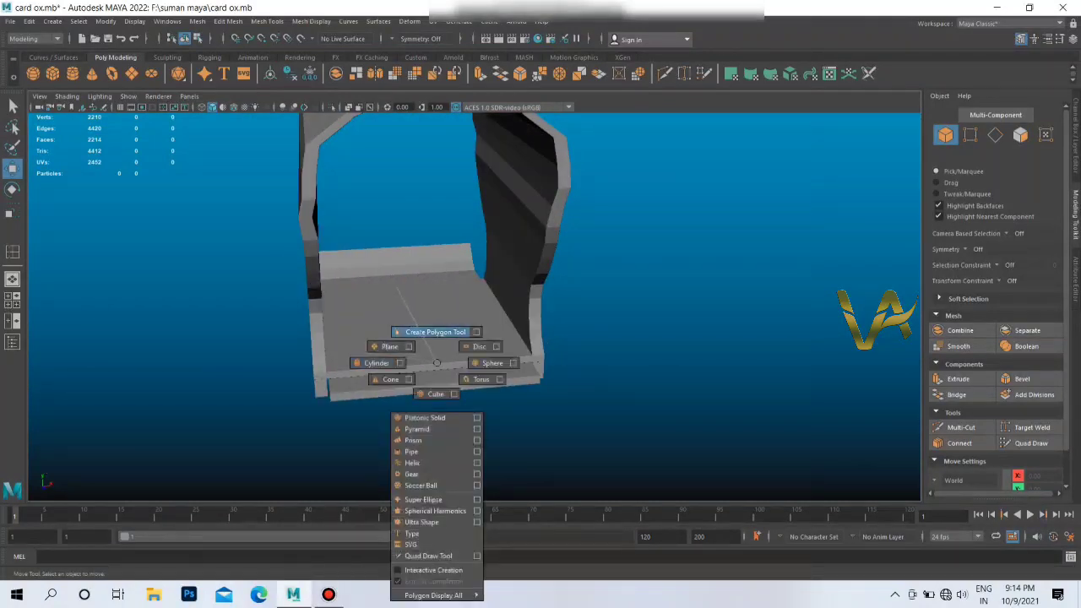
pyautogui.click(411, 297)
pyautogui.keyDown('shift'); pyautogui.rightClick(411, 297); pyautogui.keyUp('shift')
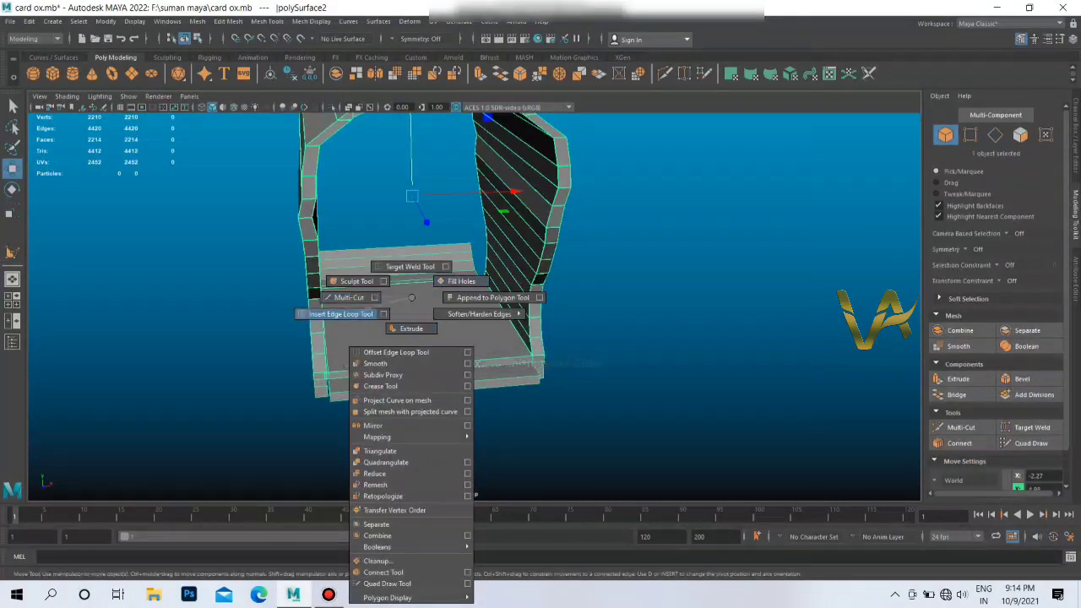
pyautogui.click(341, 313)
pyautogui.keyDown('alt'); pyautogui.moveTo(340, 313); pyautogui.dragTo(440, 321); pyautogui.keyUp('alt')
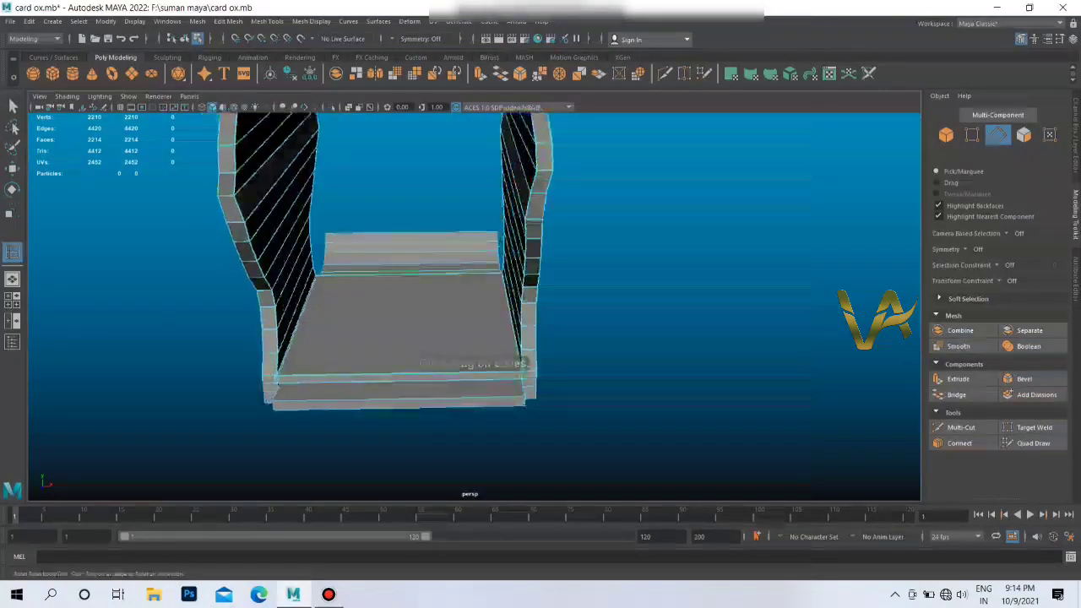
pyautogui.click(388, 274)
pyautogui.moveTo(387, 344); pyautogui.dragTo(375, 344)
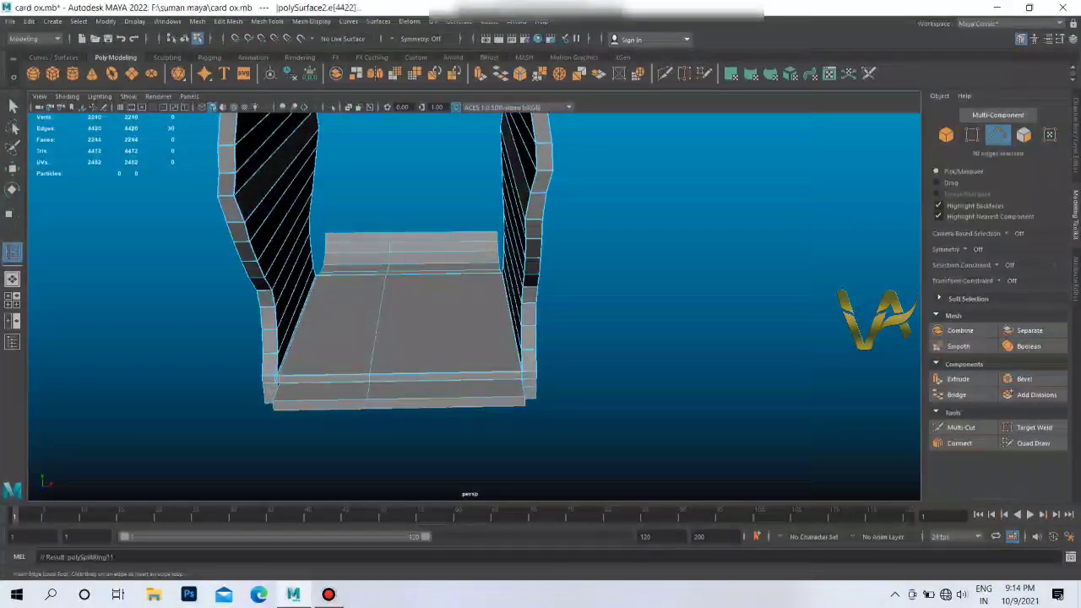
pyautogui.hotkey('ctrl', 'z')
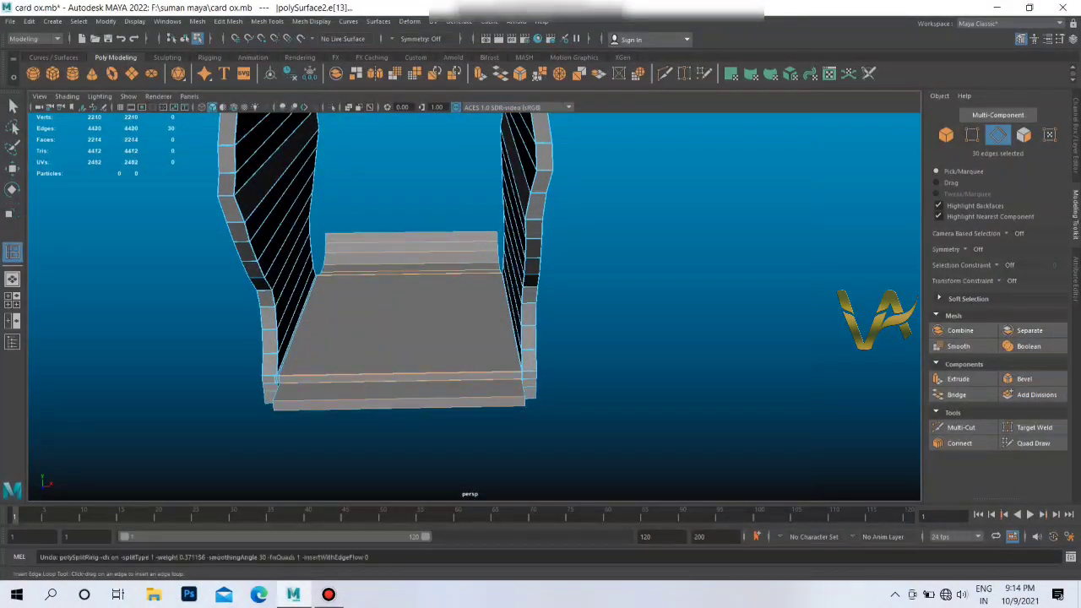
pyautogui.click(355, 287)
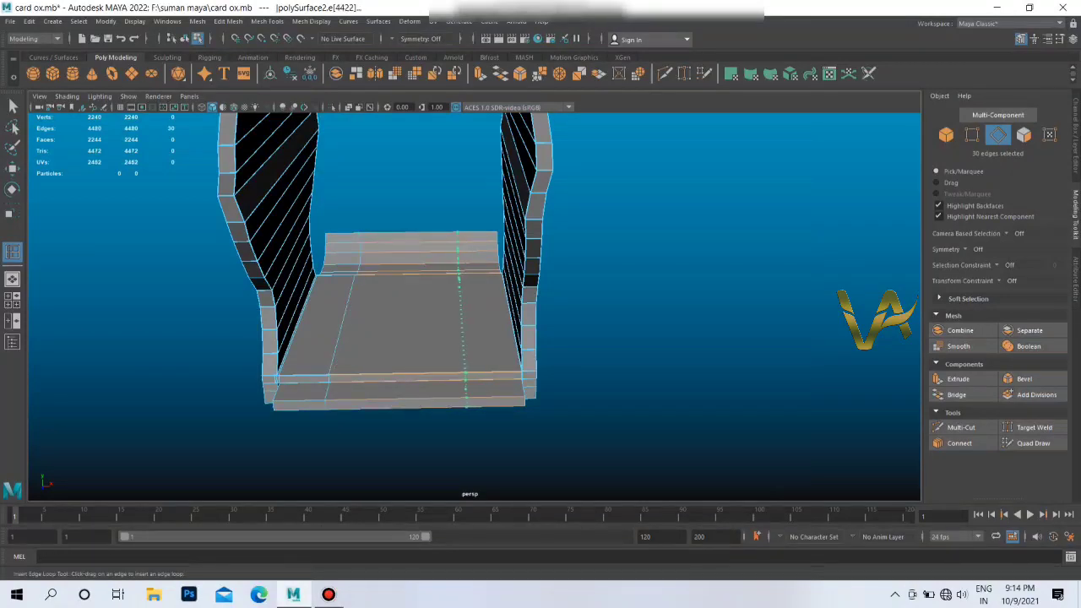
pyautogui.moveTo(459, 321)
pyautogui.mouseDown()
pyautogui.moveTo(406, 330)
pyautogui.moveTo(397, 304)
pyautogui.mouseUp()
# Step: Try spinning a floor edge, undo it, and return to whole-object selection with F8
pyautogui.press('w')
pyautogui.click(448, 334)
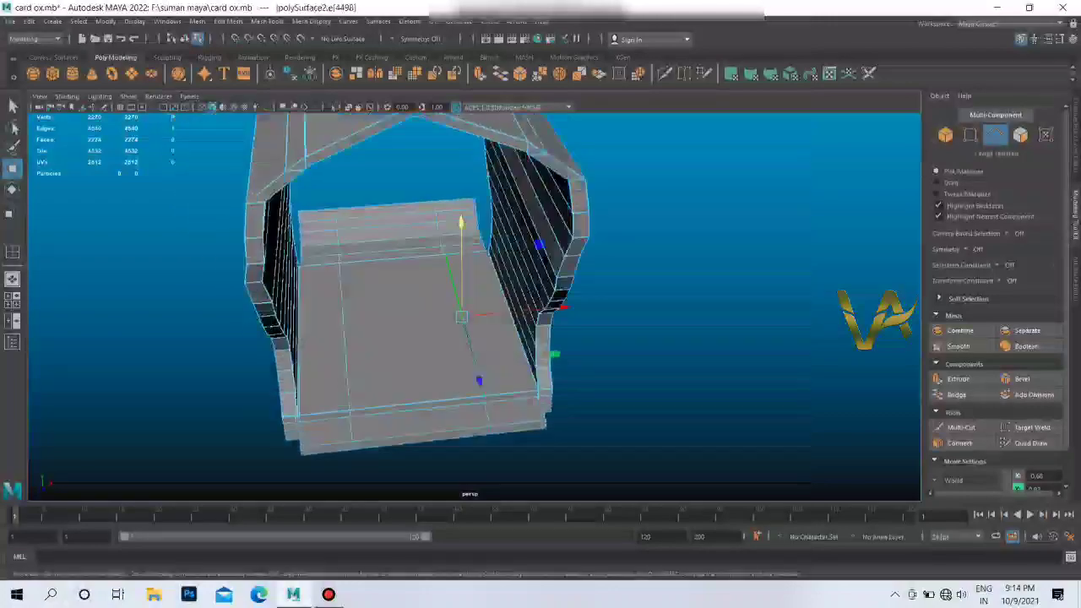
pyautogui.hotkey('ctrl', 'z')
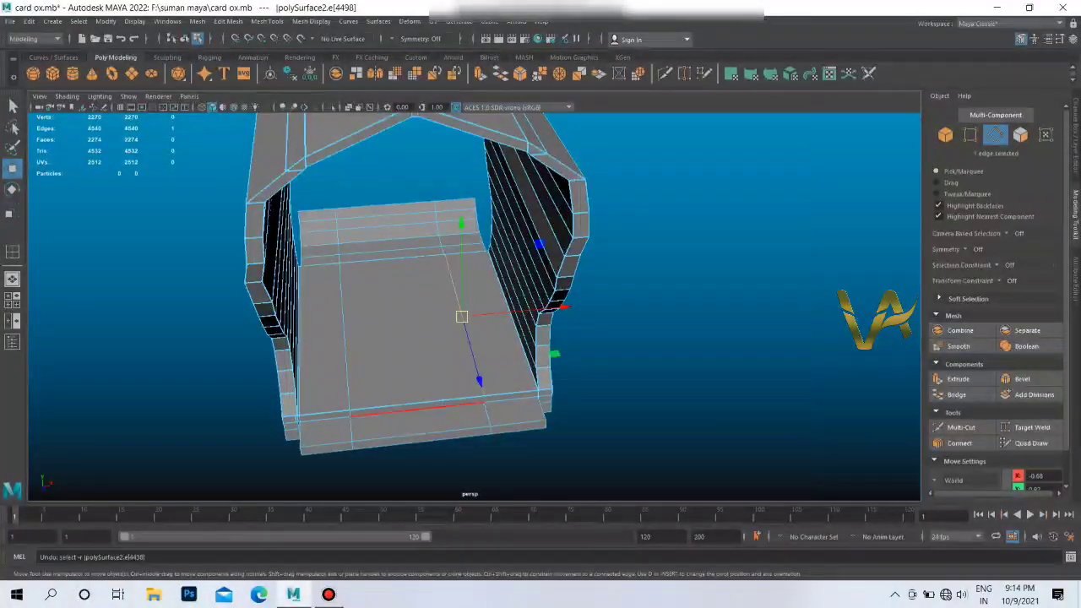
pyautogui.keyDown('alt'); pyautogui.moveTo(507, 253); pyautogui.dragTo(506, 354); pyautogui.keyUp('alt')
pyautogui.moveTo(473, 321)
pyautogui.keyDown('alt'); pyautogui.mouseDown()
pyautogui.moveTo(473, 397)
pyautogui.moveTo(507, 423)
pyautogui.mouseUp(); pyautogui.keyUp('alt')
pyautogui.scroll(3, 507, 338)
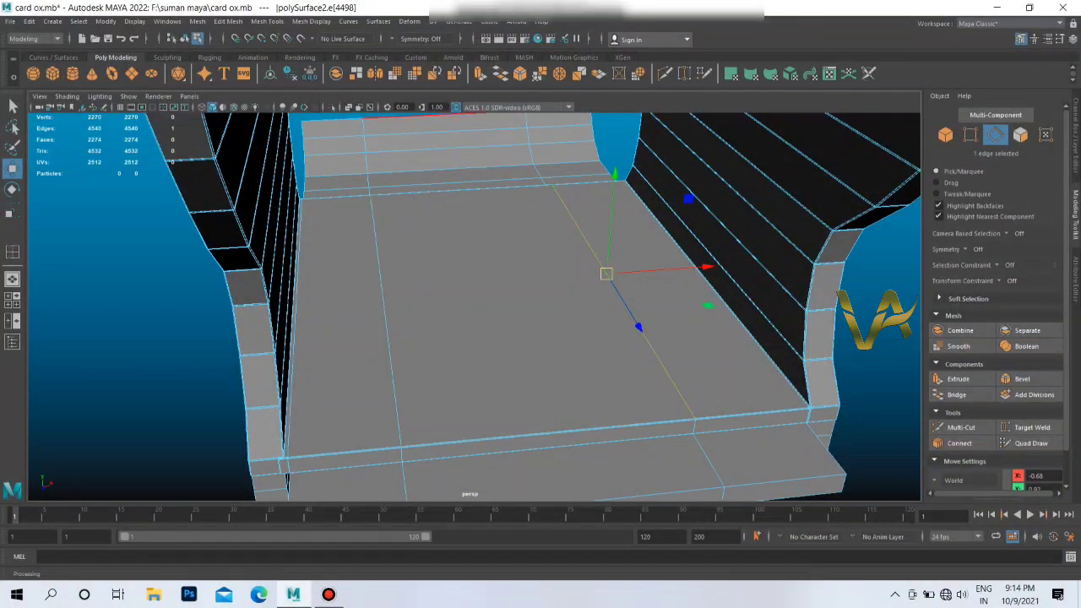
pyautogui.keyDown('shift'); pyautogui.moveTo(444, 347); pyautogui.dragTo(456, 444, button='right'); pyautogui.keyUp('shift')
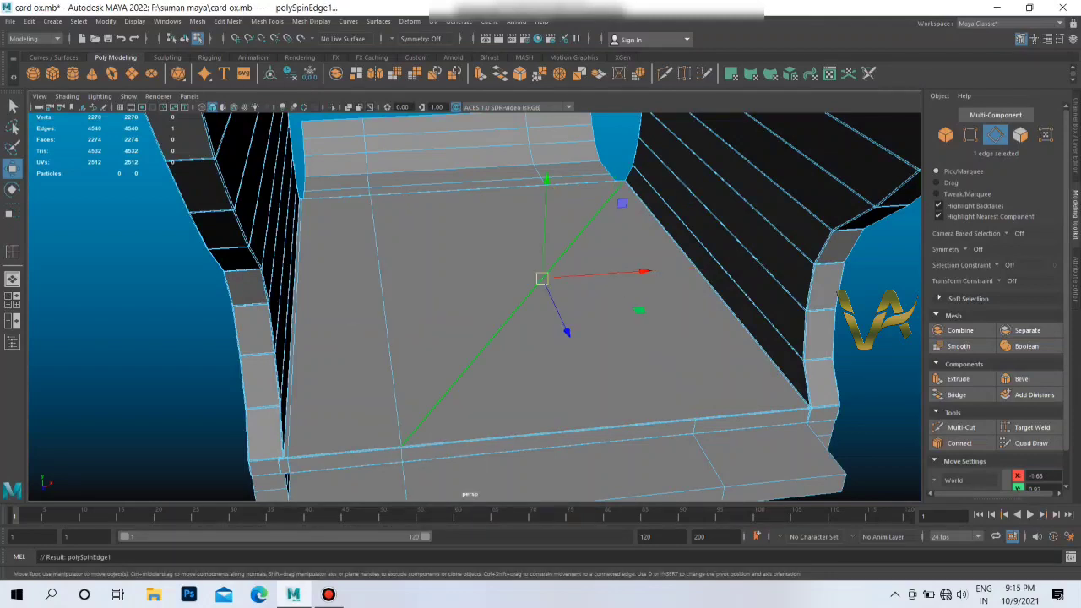
pyautogui.hotkey('ctrl', 'z')
pyautogui.keyDown('shift'); pyautogui.moveTo(549, 363); pyautogui.dragTo(550, 433, button='right'); pyautogui.keyUp('shift')
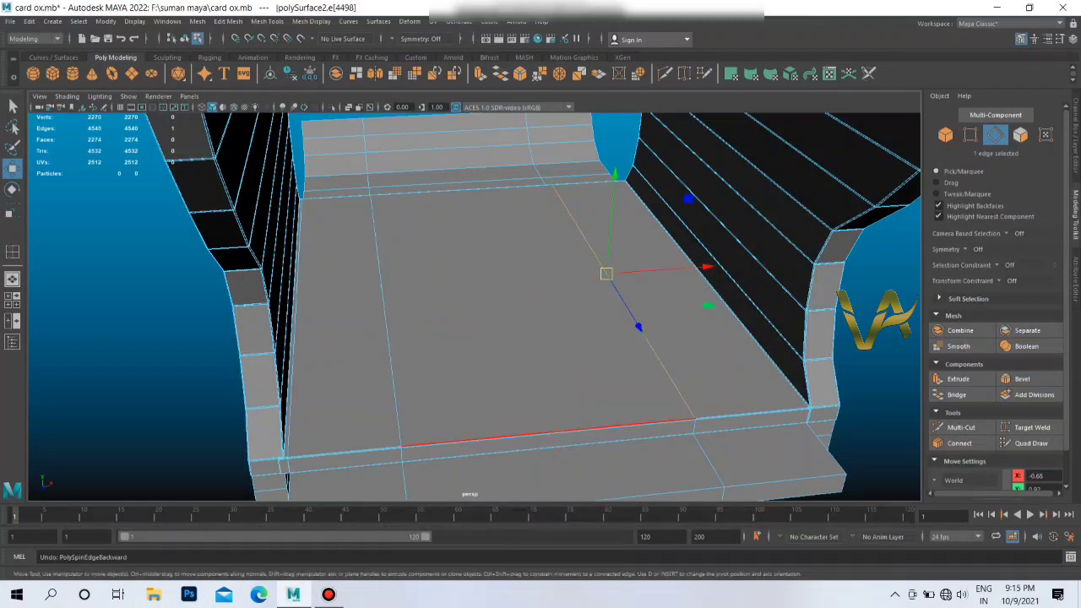
pyautogui.press('F8')
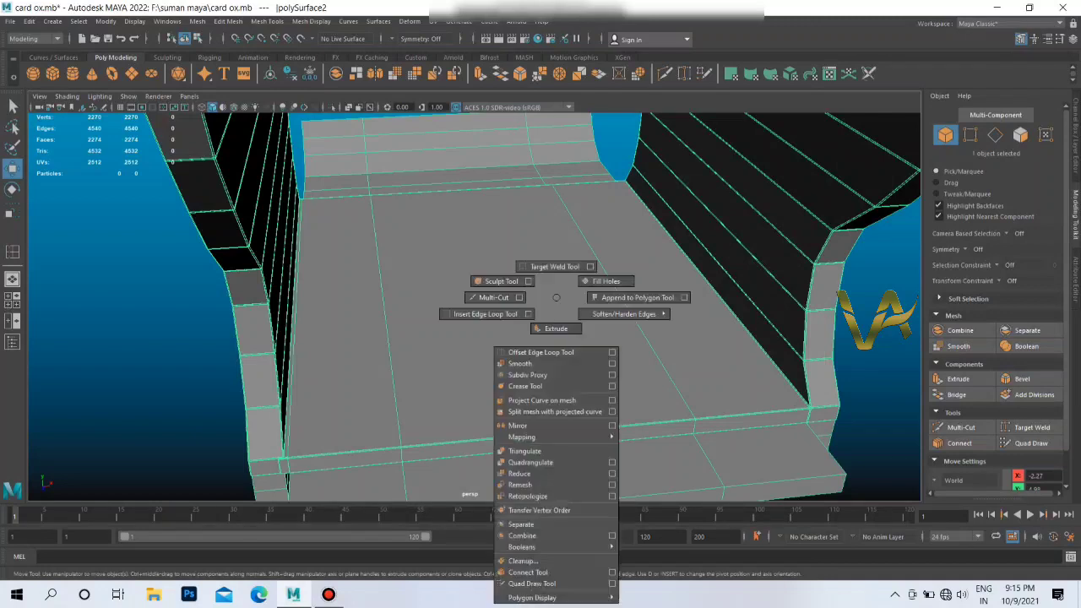
# Step: Cut a new edge across the inner floor with Multi-Cut, removing one misplaced point
pyautogui.keyDown('shift'); pyautogui.moveTo(550, 298); pyautogui.dragTo(469, 302, button='right'); pyautogui.keyUp('shift')
pyautogui.click(395, 397)
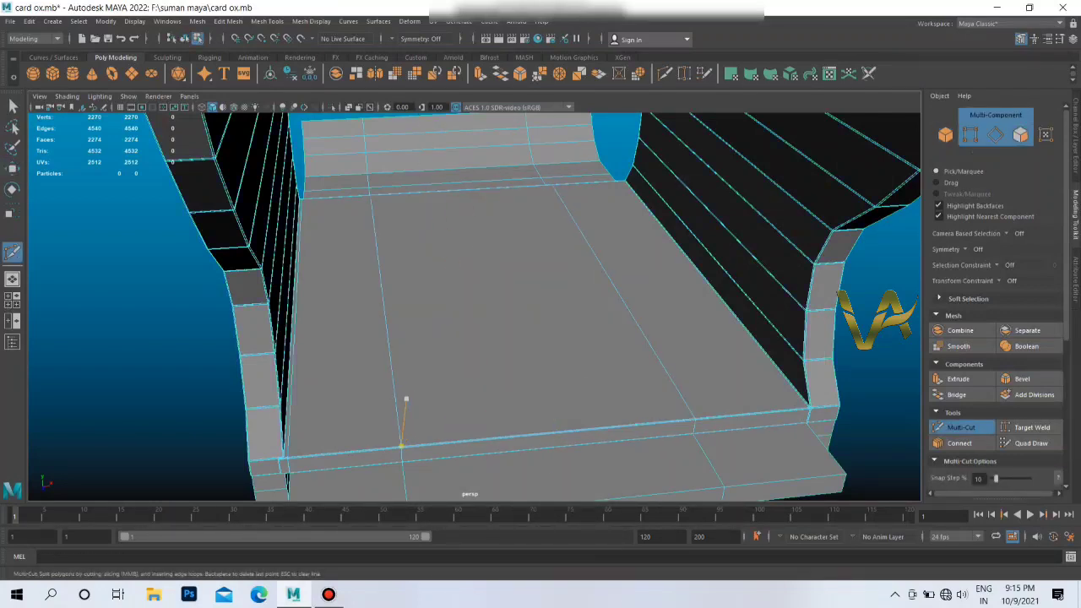
pyautogui.click(394, 400)
pyautogui.hotkey('ctrl', 'z')
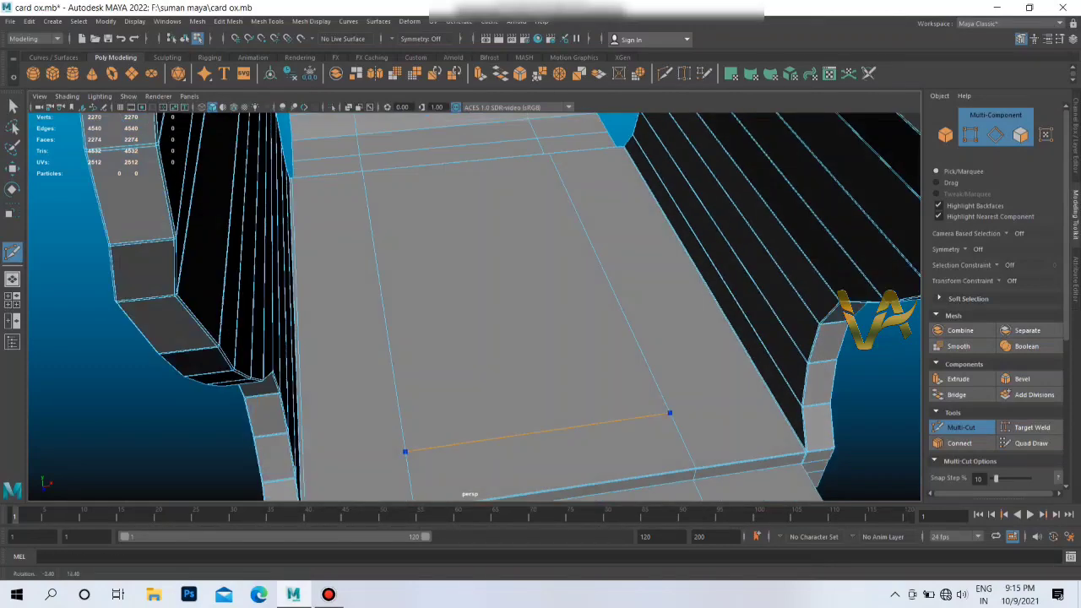
pyautogui.keyDown('alt'); pyautogui.moveTo(668, 375); pyautogui.dragTo(704, 374); pyautogui.keyUp('alt')
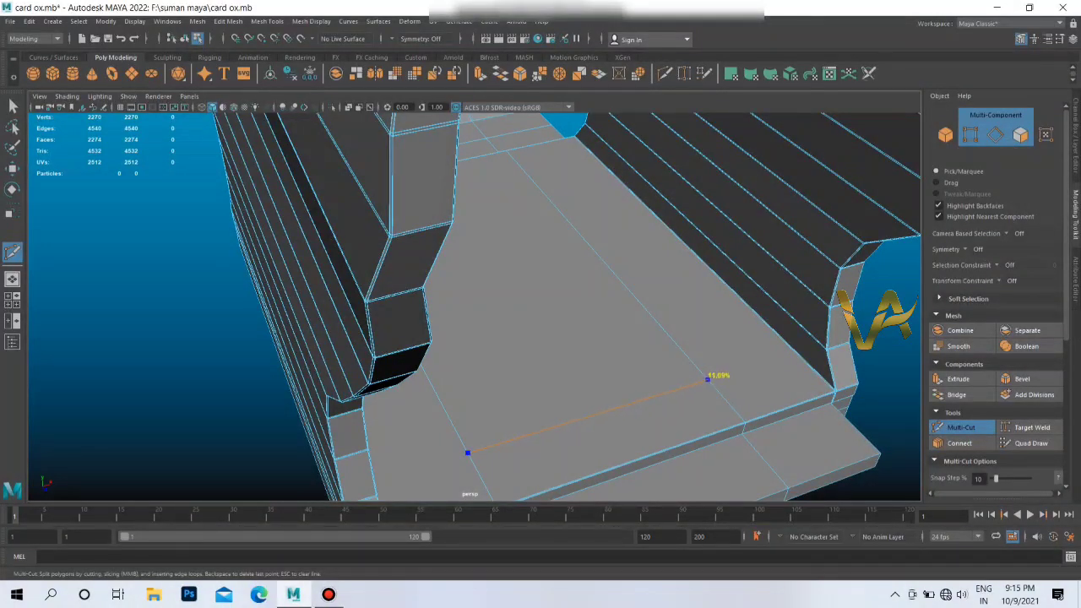
pyautogui.click(708, 381)
pyautogui.click(699, 369)
pyautogui.press('q')
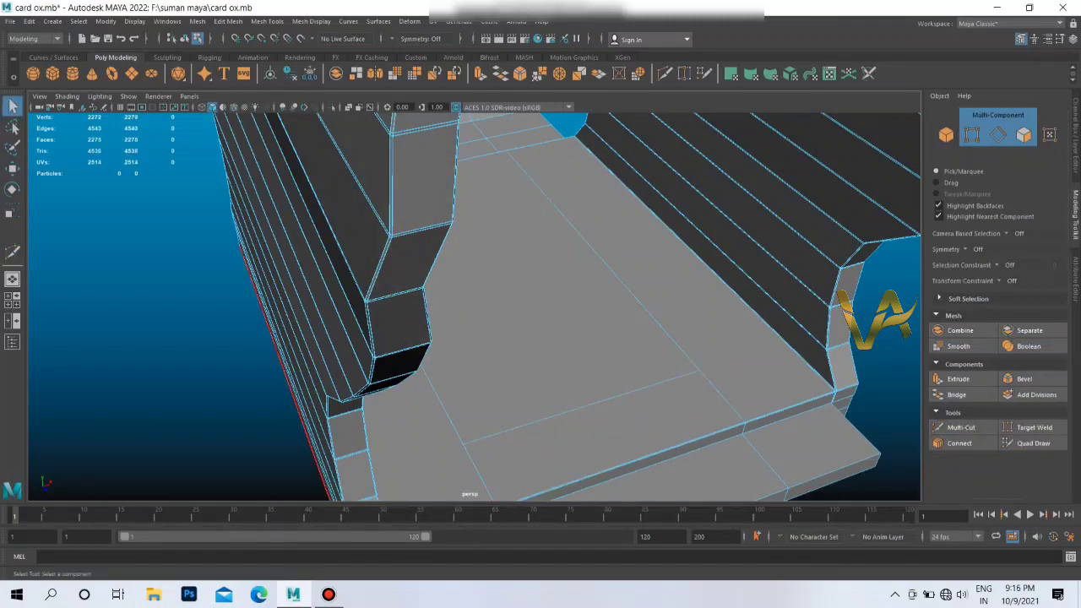
# Step: Extrude the cut floor face upward into a raised rectangular block
pyautogui.click(604, 423)
pyautogui.hotkey('ctrl', 'e')
pyautogui.moveTo(612, 405)
pyautogui.mouseDown()
pyautogui.moveTo(623, 312)
pyautogui.moveTo(595, 348)
pyautogui.moveTo(524, 308)
pyautogui.mouseUp()
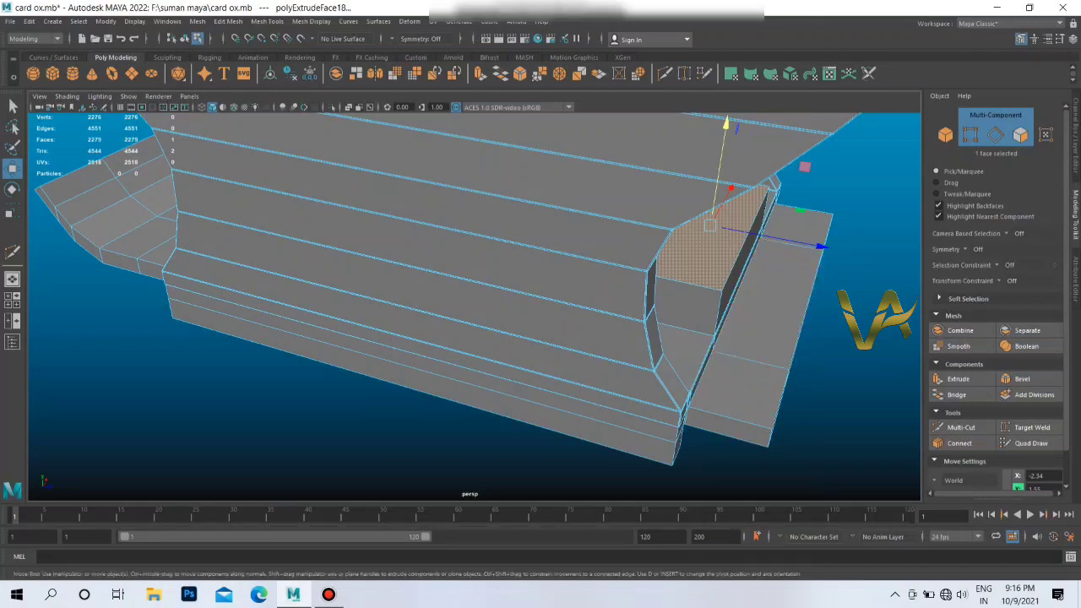
# Step: Extrude a face at the base end and pull it outward
pyautogui.moveTo(473, 295)
pyautogui.keyDown('alt'); pyautogui.mouseDown()
pyautogui.moveTo(456, 279)
pyautogui.moveTo(490, 253)
pyautogui.moveTo(456, 288)
pyautogui.mouseUp(); pyautogui.keyUp('alt')
pyautogui.click(420, 257)
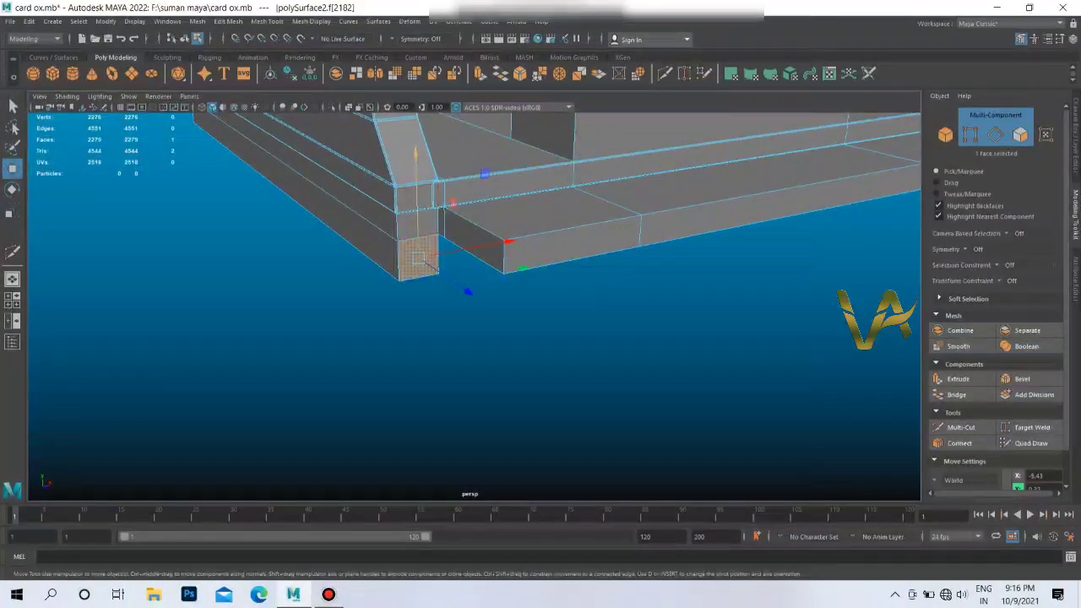
pyautogui.click(416, 148)
pyautogui.keyDown('alt'); pyautogui.moveTo(416, 148); pyautogui.dragTo(388, 169); pyautogui.keyUp('alt')
pyautogui.moveTo(429, 222)
pyautogui.keyDown('alt'); pyautogui.mouseDown()
pyautogui.moveTo(263, 271)
pyautogui.moveTo(140, 224)
pyautogui.moveTo(201, 149)
pyautogui.mouseUp(); pyautogui.keyUp('alt')
pyautogui.press('f')
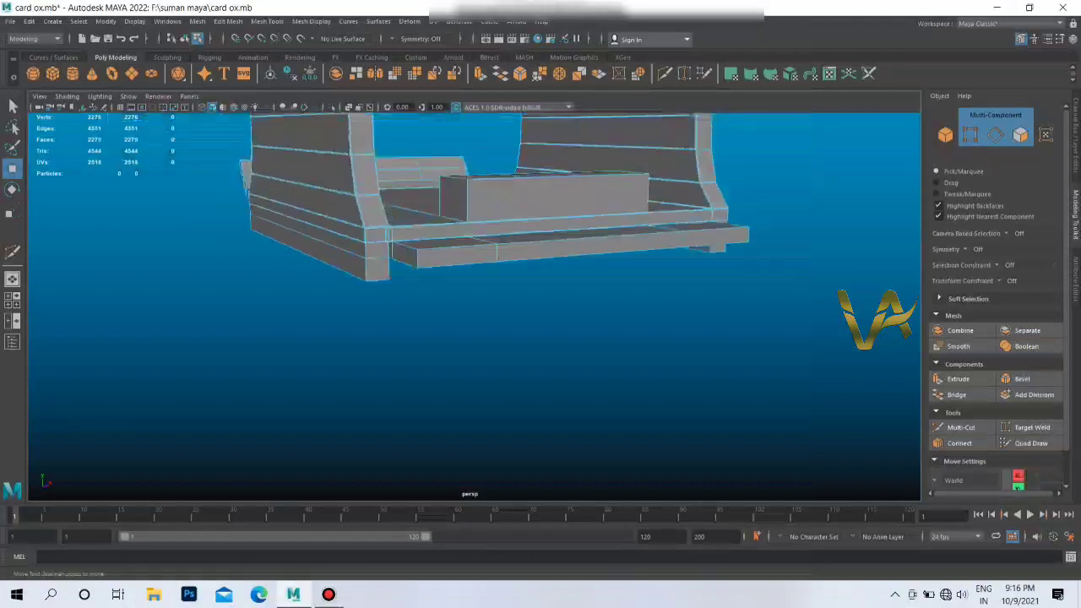
pyautogui.keyDown('alt'); pyautogui.moveTo(506, 296); pyautogui.dragTo(470, 314); pyautogui.keyUp('alt')
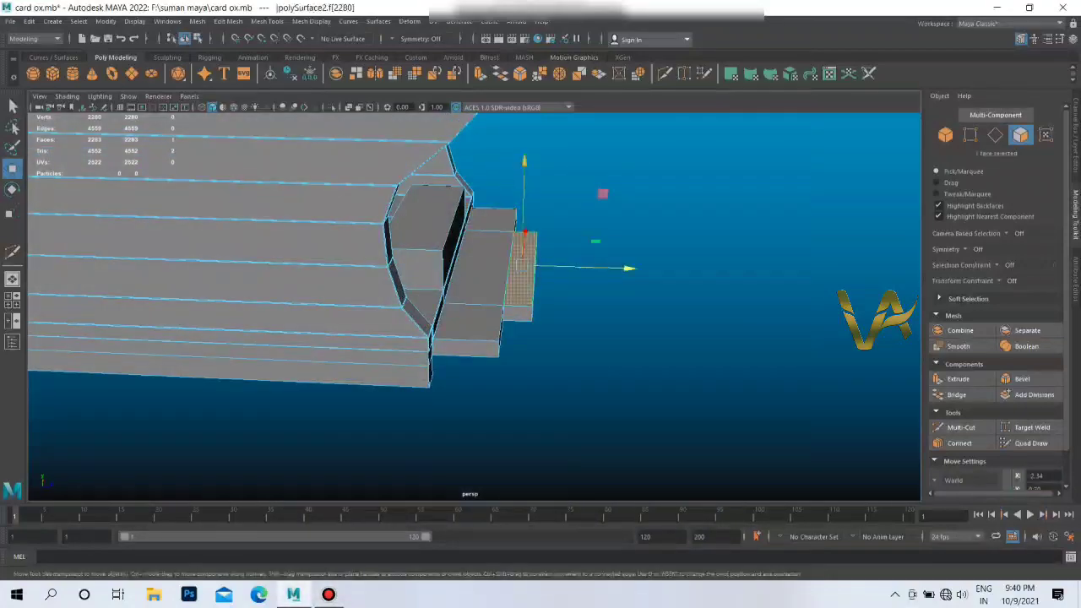
pyautogui.hotkey('ctrl', 'e')
pyautogui.keyDown('alt'); pyautogui.moveTo(524, 254); pyautogui.dragTo(591, 253); pyautogui.keyUp('alt')
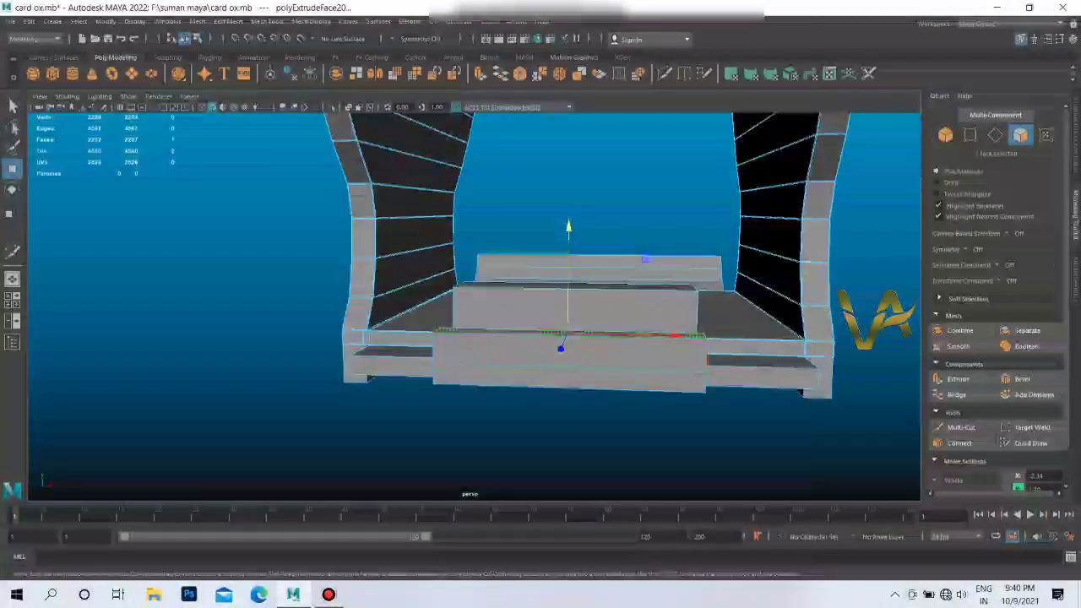
# Step: Repeatedly extrude the face strip outward, moving and scaling the end faces into a curved runner
pyautogui.keyDown('alt'); pyautogui.moveTo(506, 254); pyautogui.dragTo(633, 253); pyautogui.keyUp('alt')
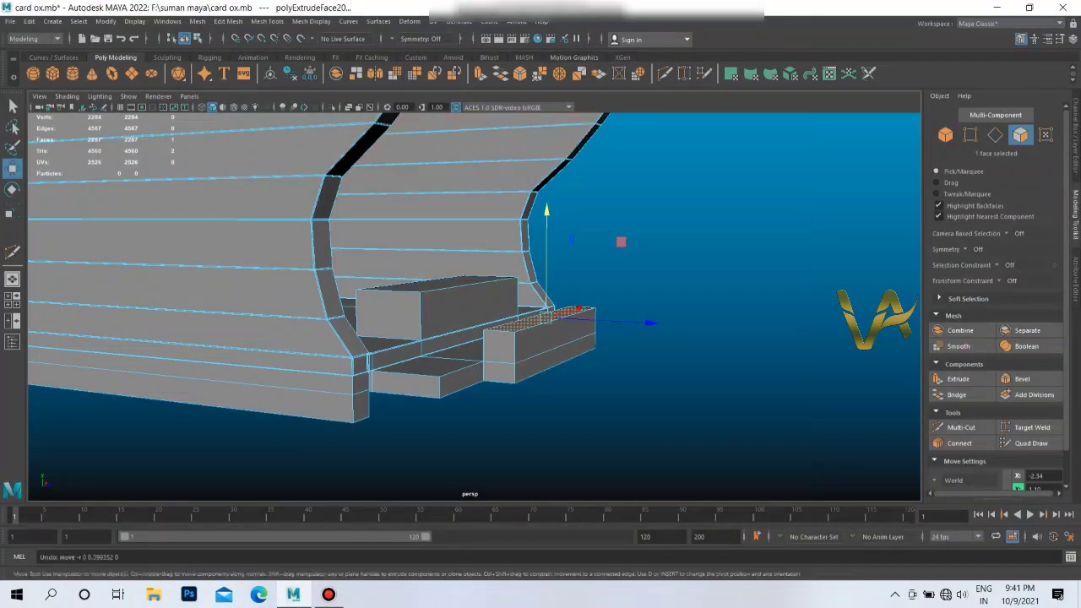
pyautogui.keyDown('alt'); pyautogui.moveTo(591, 279); pyautogui.dragTo(411, 407); pyautogui.keyUp('alt')
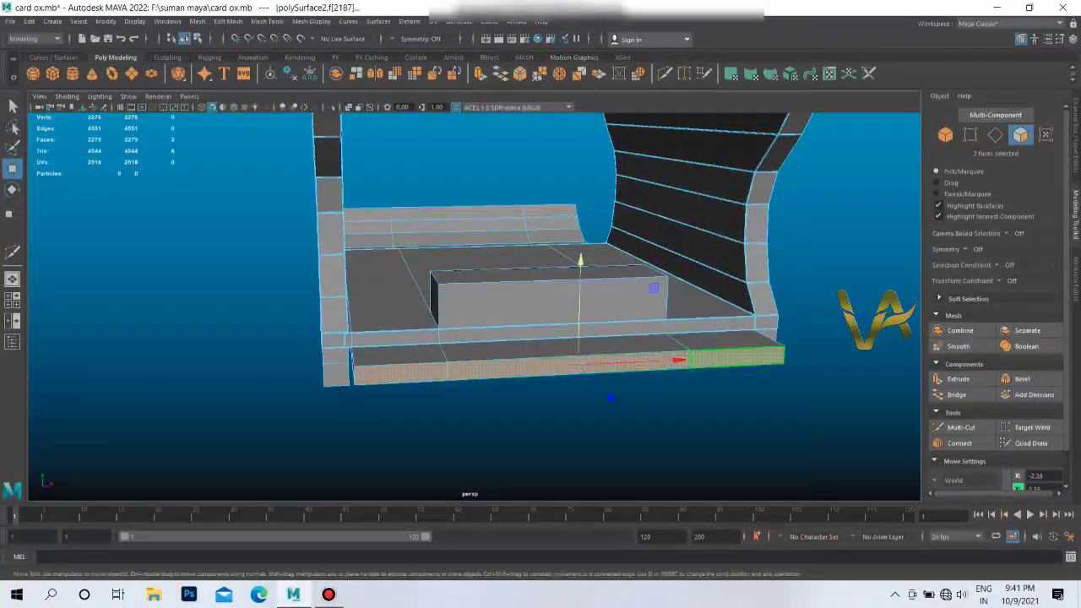
pyautogui.moveTo(610, 397)
pyautogui.keyDown('alt'); pyautogui.mouseDown()
pyautogui.moveTo(439, 386)
pyautogui.moveTo(354, 355)
pyautogui.mouseUp(); pyautogui.keyUp('alt')
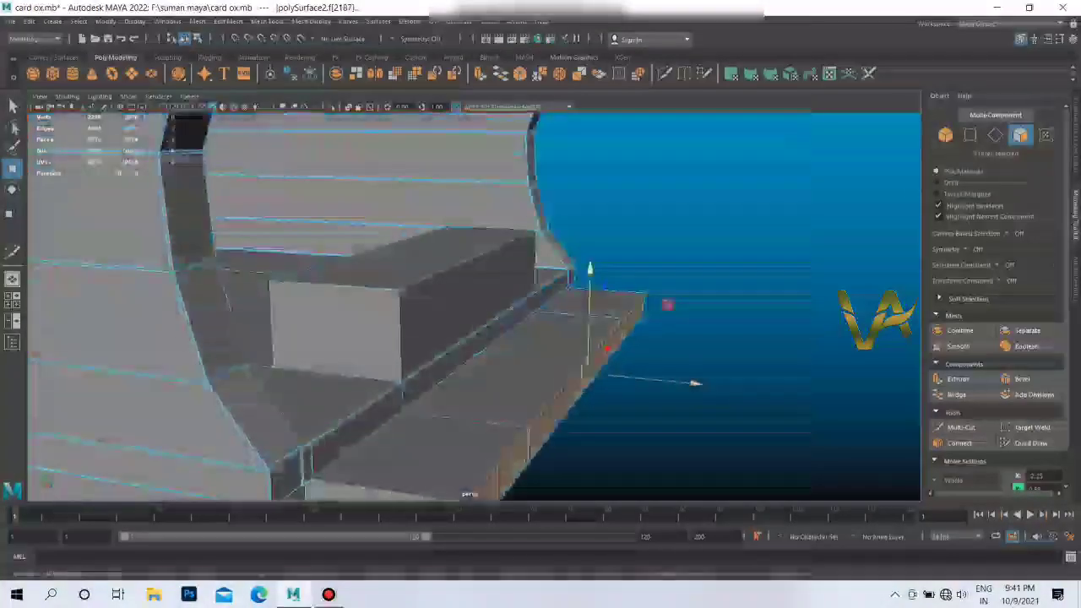
pyautogui.hotkey('ctrl', 'e')
pyautogui.moveTo(507, 389)
pyautogui.keyDown('alt'); pyautogui.mouseDown()
pyautogui.moveTo(541, 372)
pyautogui.moveTo(473, 372)
pyautogui.moveTo(355, 325)
pyautogui.mouseUp(); pyautogui.keyUp('alt')
pyautogui.press('w')
pyautogui.hotkey('ctrl', 'e')
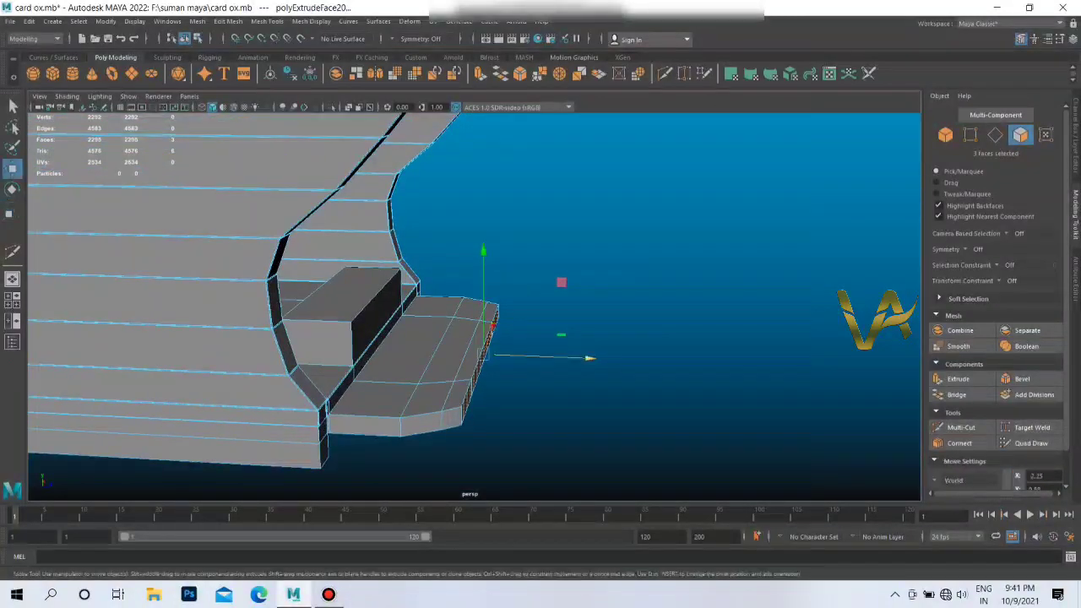
pyautogui.moveTo(579, 379)
pyautogui.keyDown('alt'); pyautogui.mouseDown()
pyautogui.moveTo(507, 391)
pyautogui.moveTo(431, 359)
pyautogui.moveTo(443, 412)
pyautogui.mouseUp(); pyautogui.keyUp('alt')
pyautogui.hotkey('ctrl', 'e')
pyautogui.press('r')
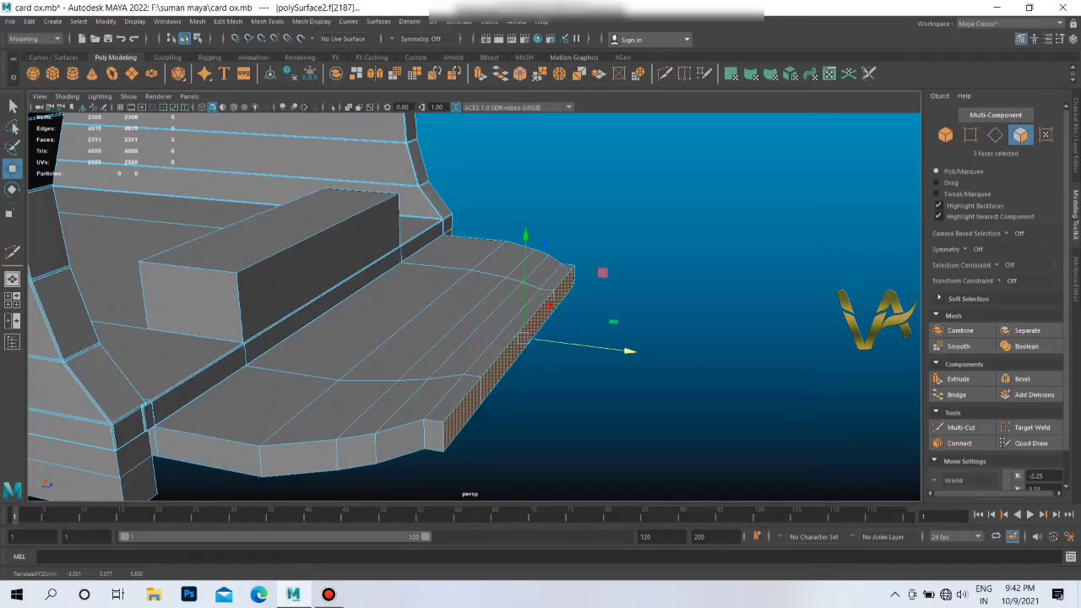
pyautogui.moveTo(549, 305)
pyautogui.keyDown('alt'); pyautogui.mouseDown()
pyautogui.moveTo(570, 312)
pyautogui.moveTo(535, 299)
pyautogui.moveTo(541, 253)
pyautogui.moveTo(558, 287)
pyautogui.moveTo(545, 245)
pyautogui.moveTo(540, 321)
pyautogui.moveTo(507, 338)
pyautogui.mouseUp(); pyautogui.keyUp('alt')
# Step: Select a strip face under the tray and the small box's front face
pyautogui.click(481, 353)
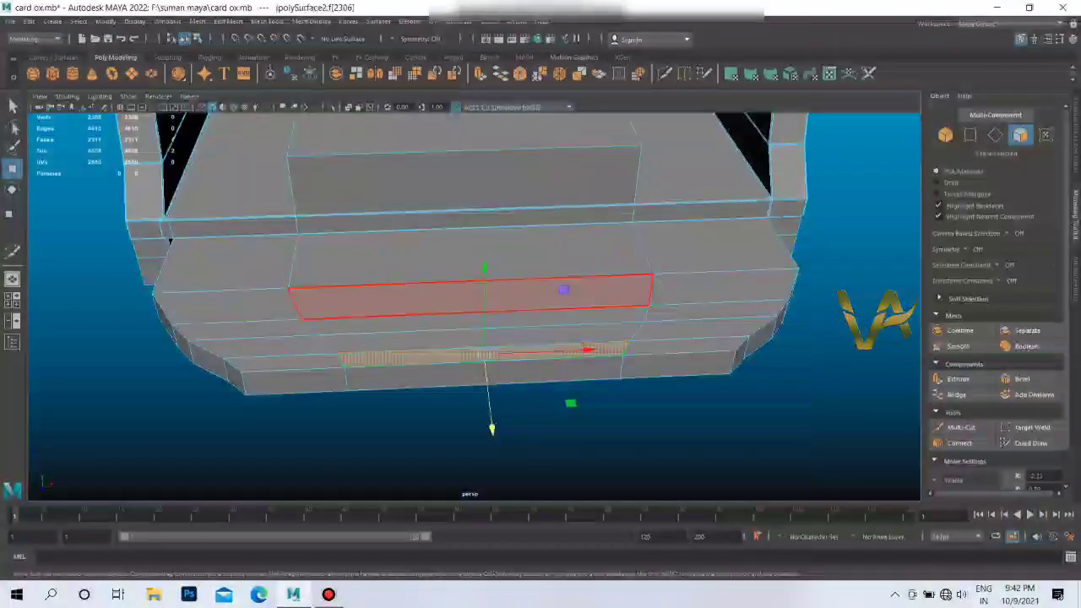
pyautogui.keyDown('alt'); pyautogui.moveTo(485, 211); pyautogui.dragTo(582, 393); pyautogui.keyUp('alt')
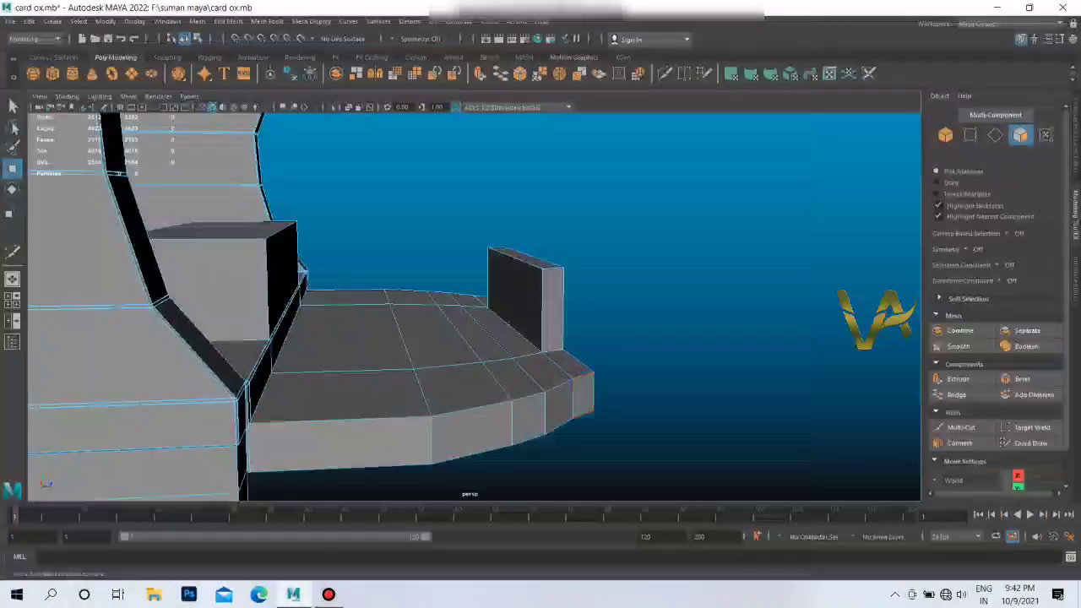
pyautogui.keyDown('alt'); pyautogui.moveTo(652, 326); pyautogui.dragTo(540, 304); pyautogui.keyUp('alt')
pyautogui.scroll(3, 473, 355)
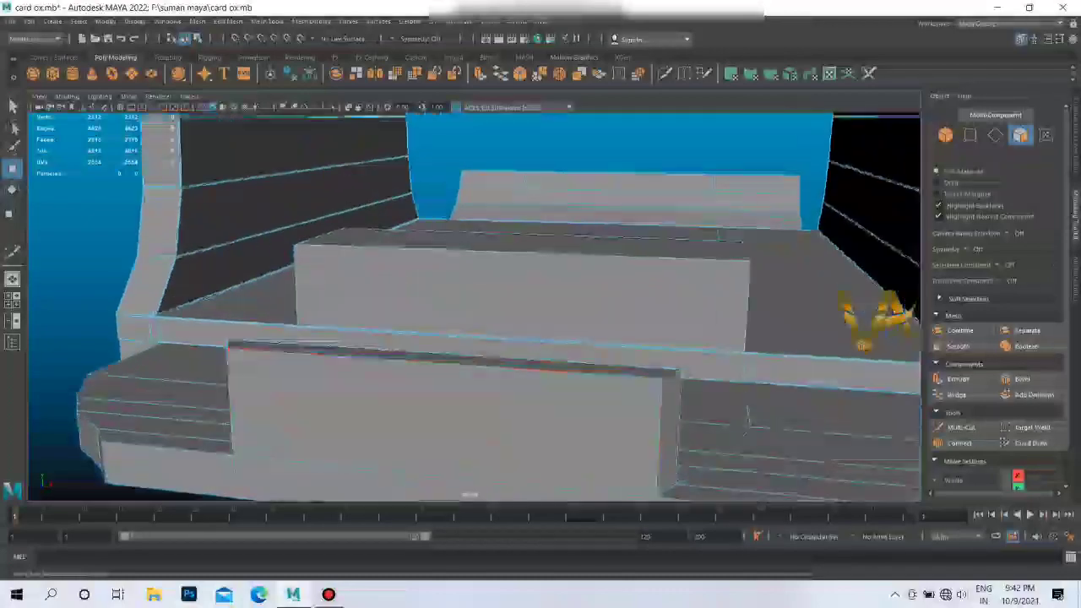
pyautogui.scroll(-4, 473, 355)
pyautogui.moveTo(473, 355)
pyautogui.keyDown('alt'); pyautogui.mouseDown()
pyautogui.moveTo(507, 350)
pyautogui.moveTo(498, 334)
pyautogui.mouseUp(); pyautogui.keyUp('alt')
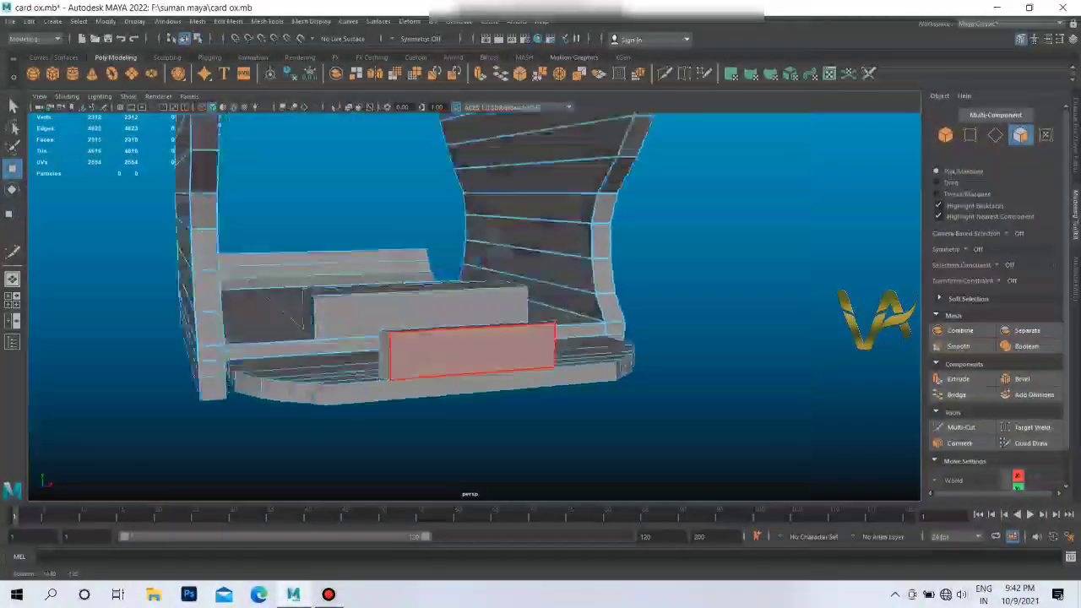
pyautogui.scroll(5, 473, 338)
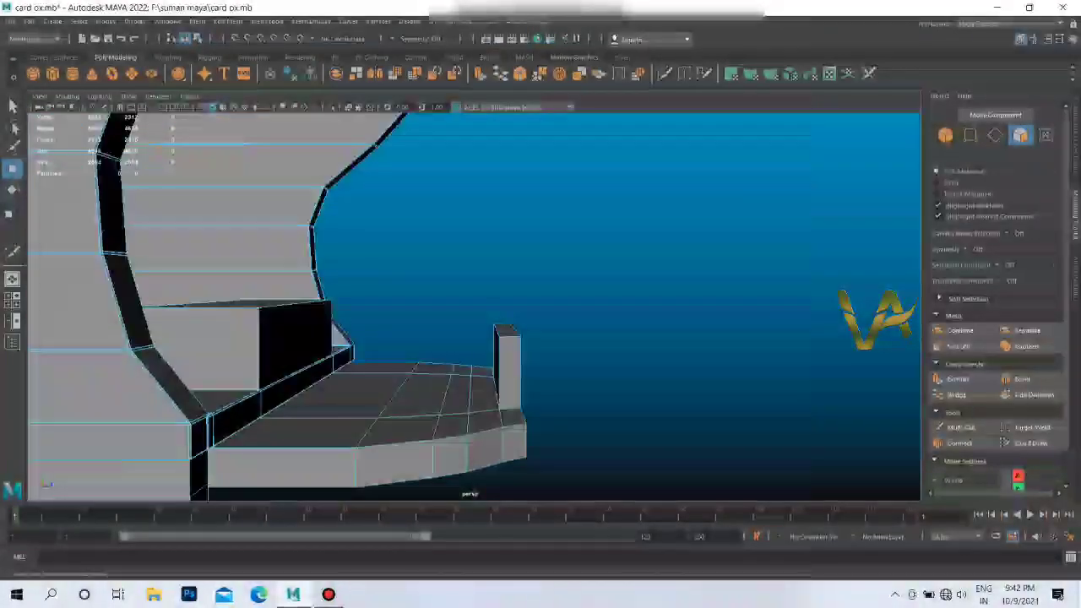
pyautogui.scroll(3, 507, 380)
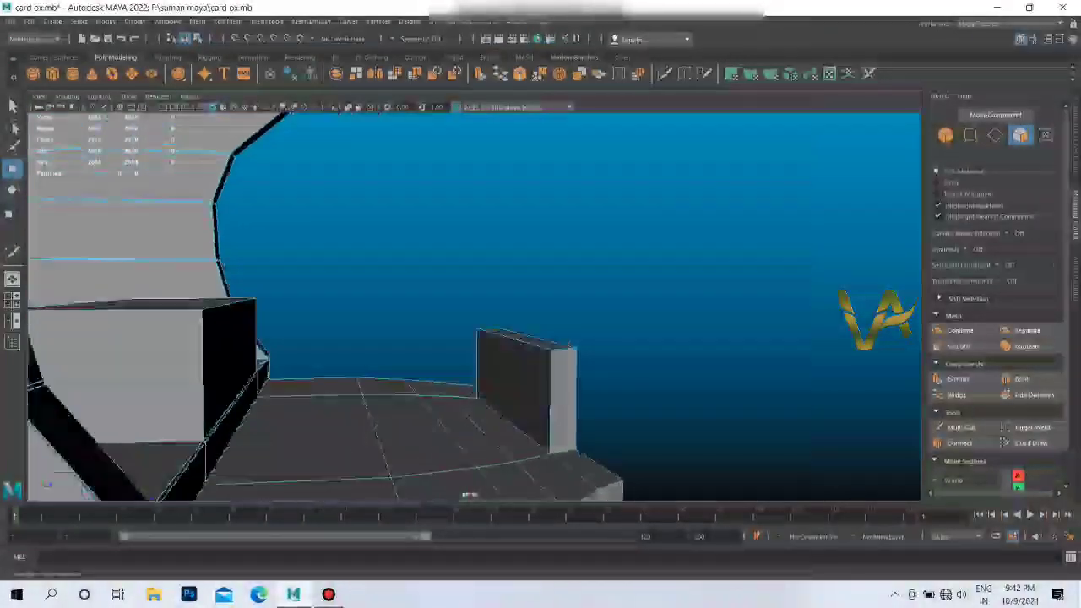
pyautogui.keyDown('alt'); pyautogui.moveTo(507, 380); pyautogui.dragTo(517, 384); pyautogui.keyUp('alt')
pyautogui.click(490, 427)
pyautogui.scroll(-5, 490, 426)
pyautogui.keyDown('alt'); pyautogui.moveTo(490, 427); pyautogui.dragTo(575, 422); pyautogui.keyUp('alt')
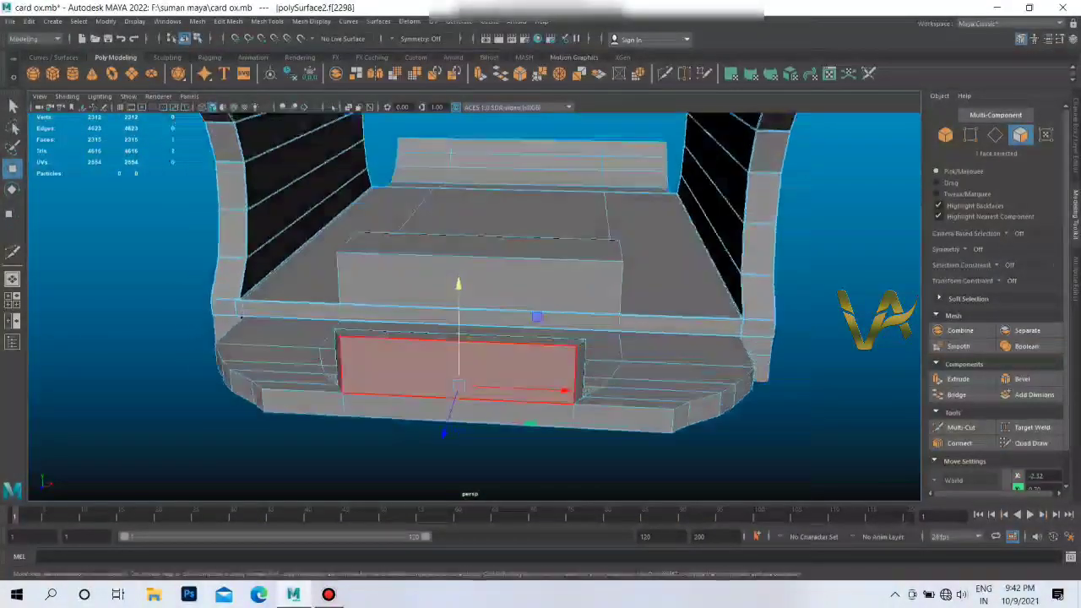
# Step: Select the box's thin side face, then return to object mode facing the ledges
pyautogui.scroll(3, 479, 306)
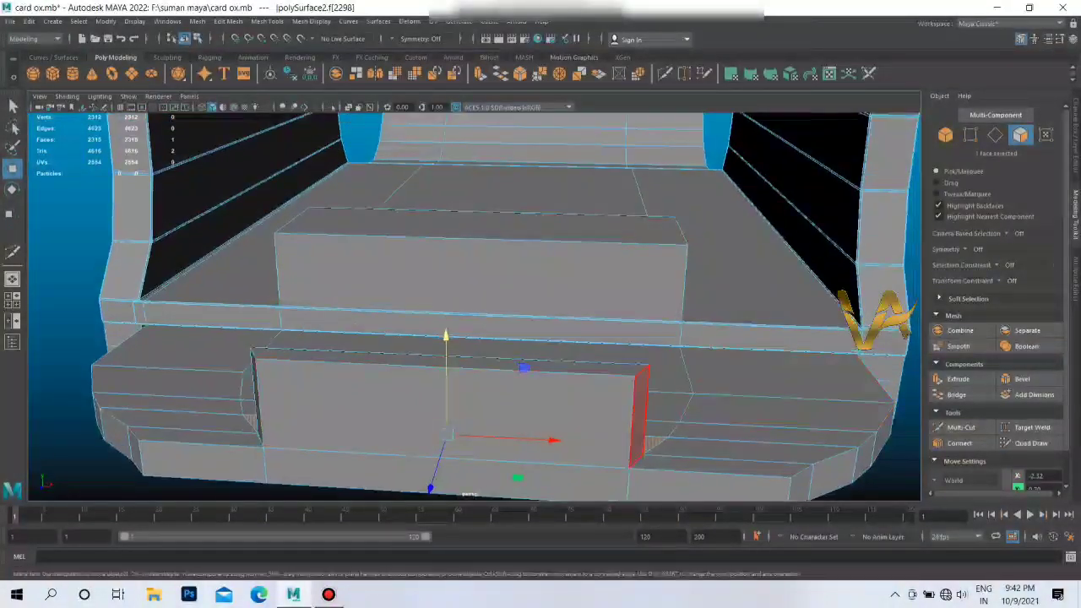
pyautogui.keyDown('alt'); pyautogui.moveTo(473, 338); pyautogui.dragTo(625, 304); pyautogui.keyUp('alt')
pyautogui.scroll(3, 473, 338)
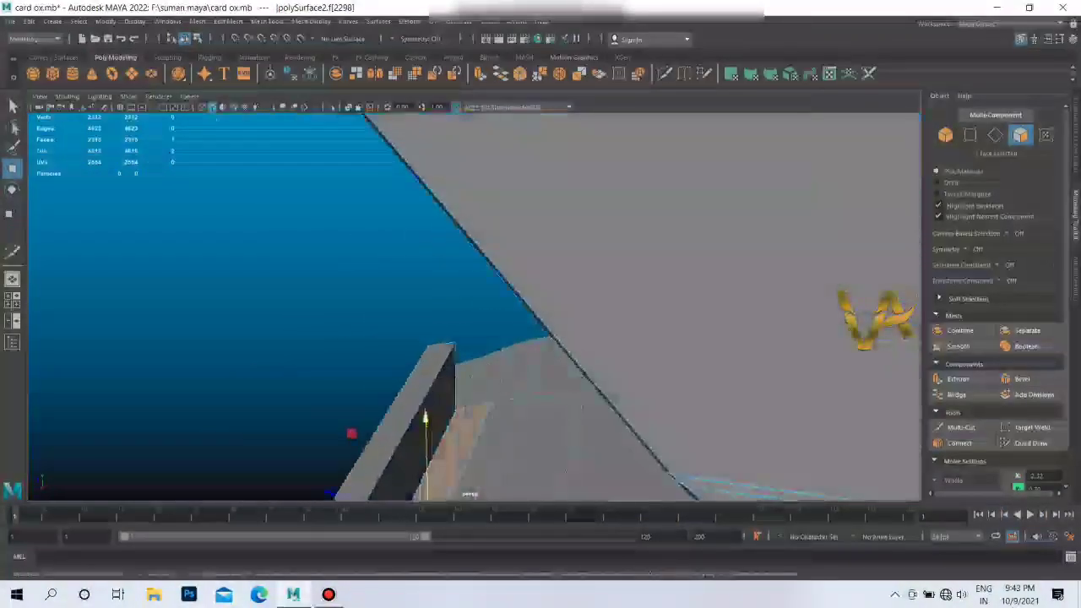
pyautogui.moveTo(473, 338)
pyautogui.keyDown('alt'); pyautogui.mouseDown()
pyautogui.moveTo(557, 320)
pyautogui.moveTo(524, 338)
pyautogui.mouseUp(); pyautogui.keyUp('alt')
pyautogui.scroll(3, 473, 338)
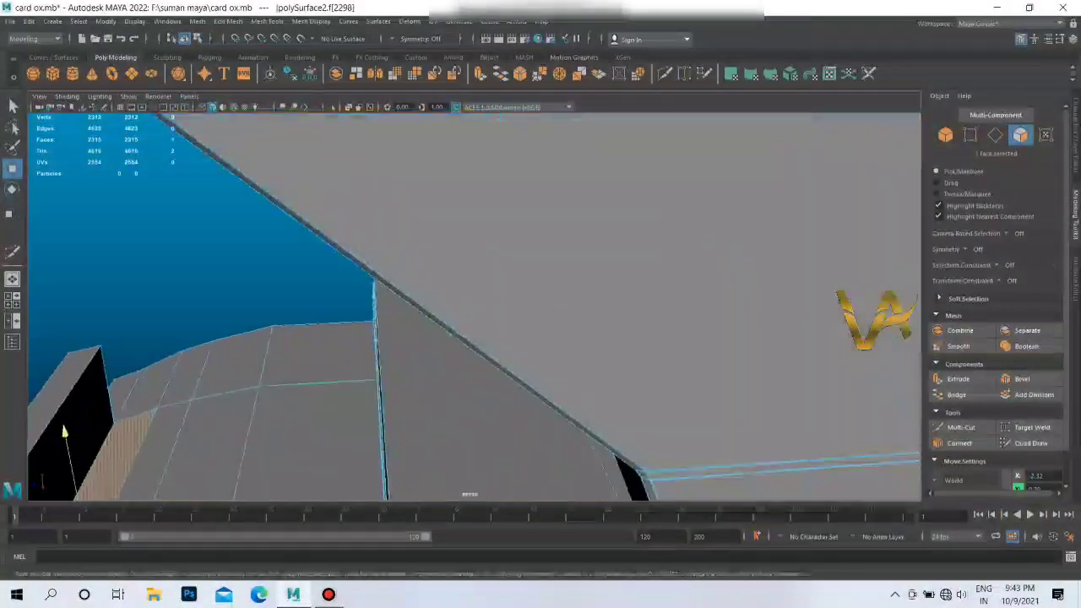
pyautogui.keyDown('alt'); pyautogui.moveTo(64, 432); pyautogui.dragTo(279, 376); pyautogui.keyUp('alt')
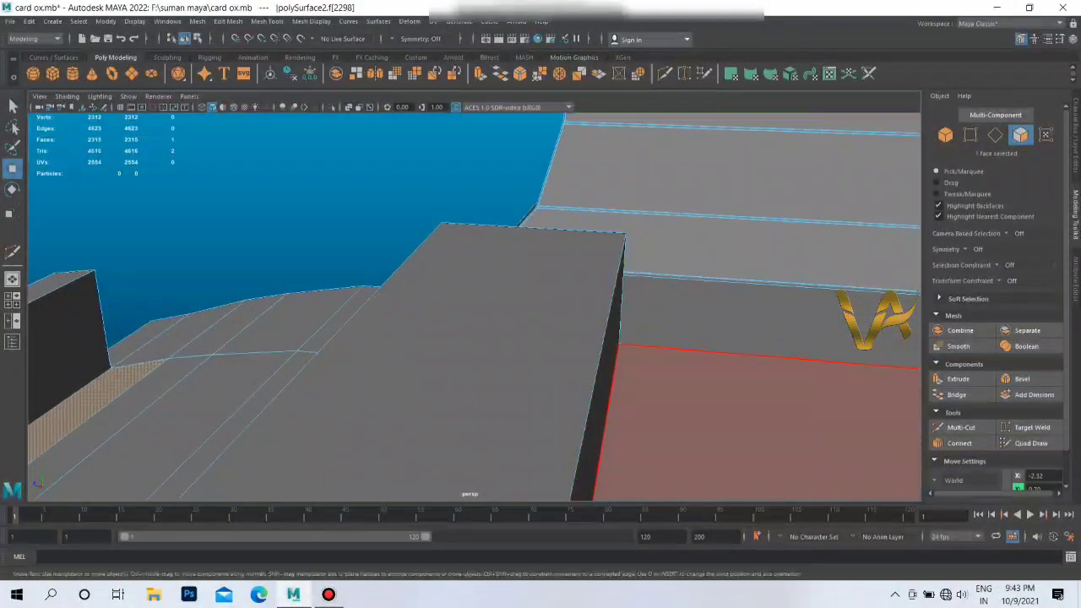
pyautogui.click(606, 388)
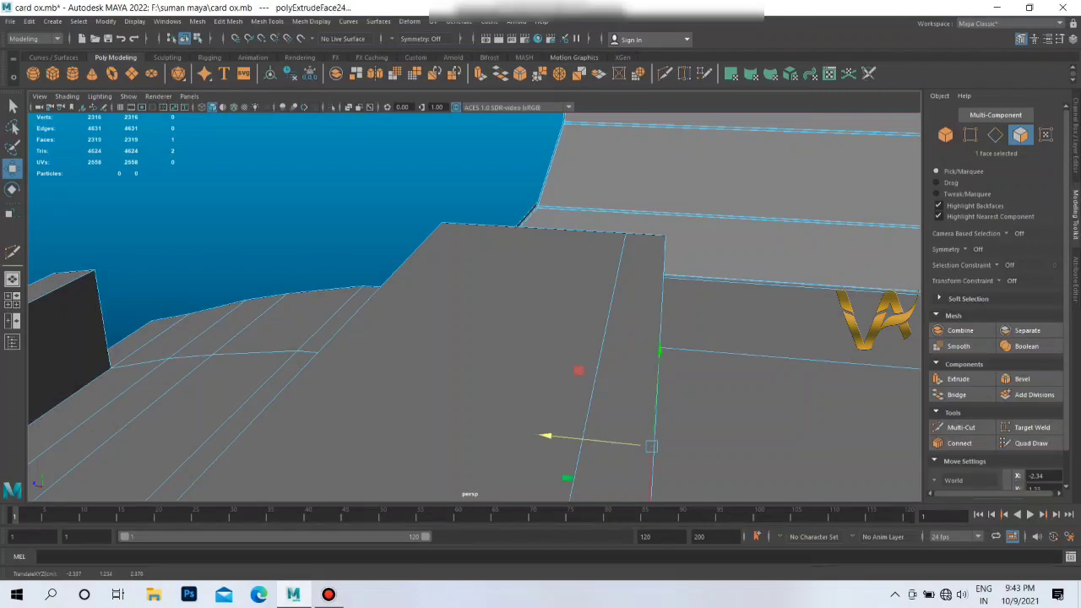
pyautogui.moveTo(473, 337)
pyautogui.keyDown('alt'); pyautogui.mouseDown()
pyautogui.moveTo(524, 321)
pyautogui.moveTo(490, 354)
pyautogui.moveTo(423, 304)
pyautogui.moveTo(451, 285)
pyautogui.mouseUp(); pyautogui.keyUp('alt')
pyautogui.moveTo(452, 285); pyautogui.dragTo(509, 271, button='right')
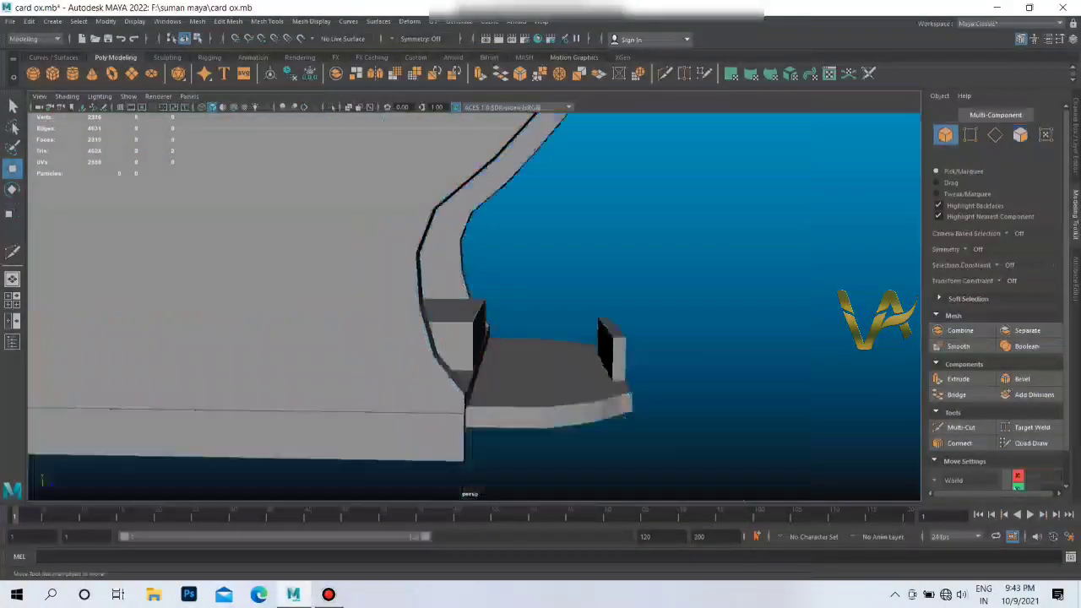
pyautogui.moveTo(473, 338)
pyautogui.keyDown('alt'); pyautogui.mouseDown()
pyautogui.moveTo(575, 328)
pyautogui.moveTo(541, 321)
pyautogui.moveTo(473, 337)
pyautogui.mouseUp(); pyautogui.keyUp('alt')
# Step: Select the tab's top face and extrude it upward and outward into an upright
pyautogui.moveTo(580, 285); pyautogui.dragTo(580, 313, button='right')
pyautogui.click(576, 374)
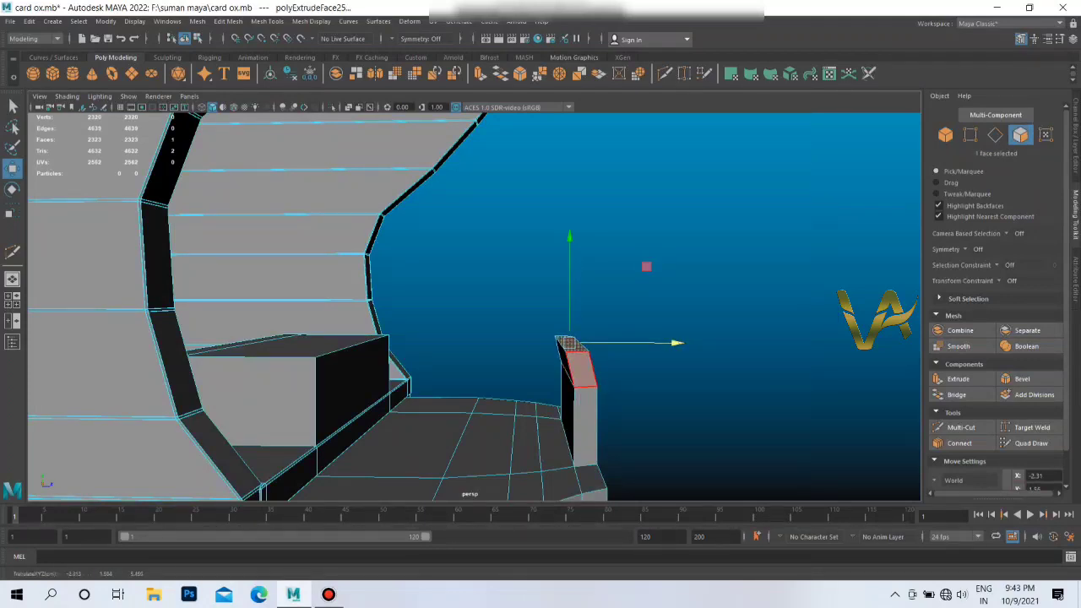
pyautogui.keyDown('alt'); pyautogui.moveTo(473, 338); pyautogui.dragTo(486, 338); pyautogui.keyUp('alt')
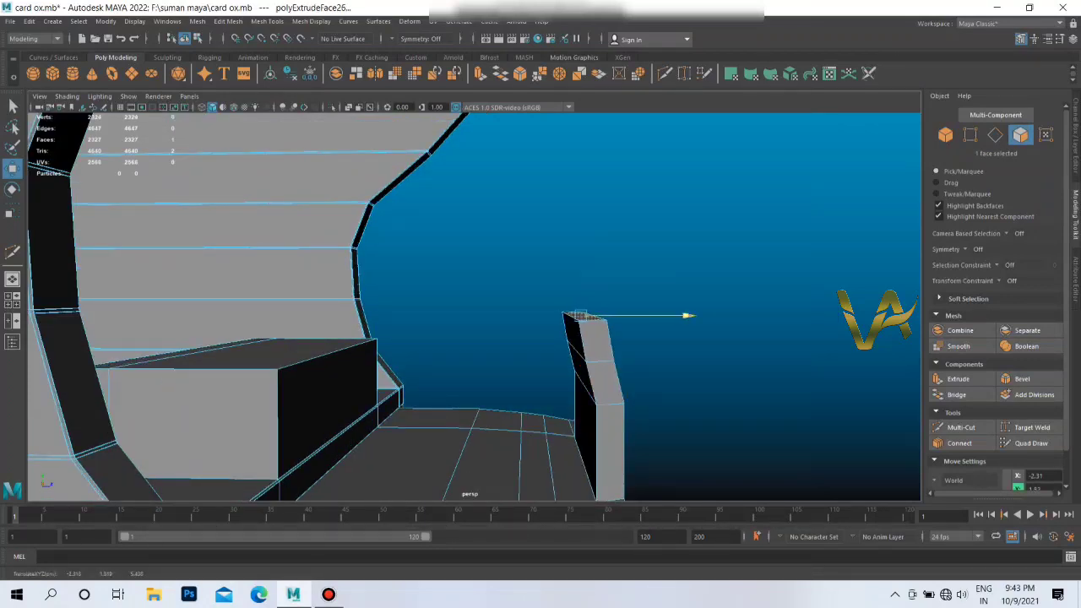
pyautogui.keyDown('alt'); pyautogui.moveTo(486, 338); pyautogui.dragTo(625, 333); pyautogui.keyUp('alt')
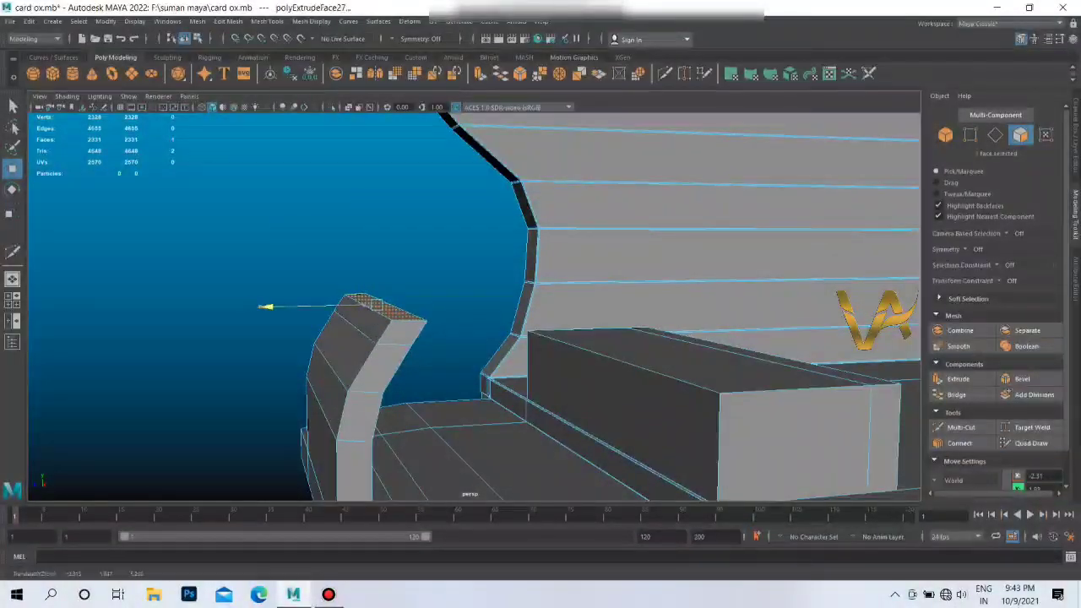
# Step: Inspect the curved wall and the upright's edges from flatter angles
pyautogui.keyDown('alt'); pyautogui.moveTo(473, 304); pyautogui.dragTo(574, 304); pyautogui.keyUp('alt')
pyautogui.keyDown('alt'); pyautogui.moveTo(507, 338); pyautogui.dragTo(549, 313); pyautogui.keyUp('alt')
pyautogui.scroll(5, 506, 355)
pyautogui.scroll(3, 507, 355)
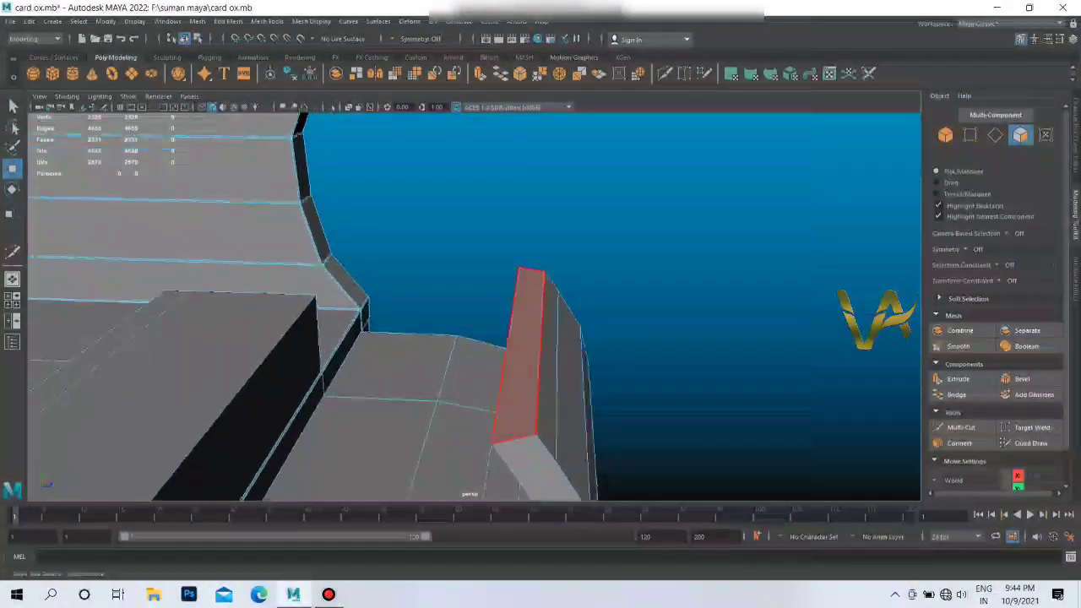
pyautogui.moveTo(531, 304); pyautogui.dragTo(543, 253, button='right')
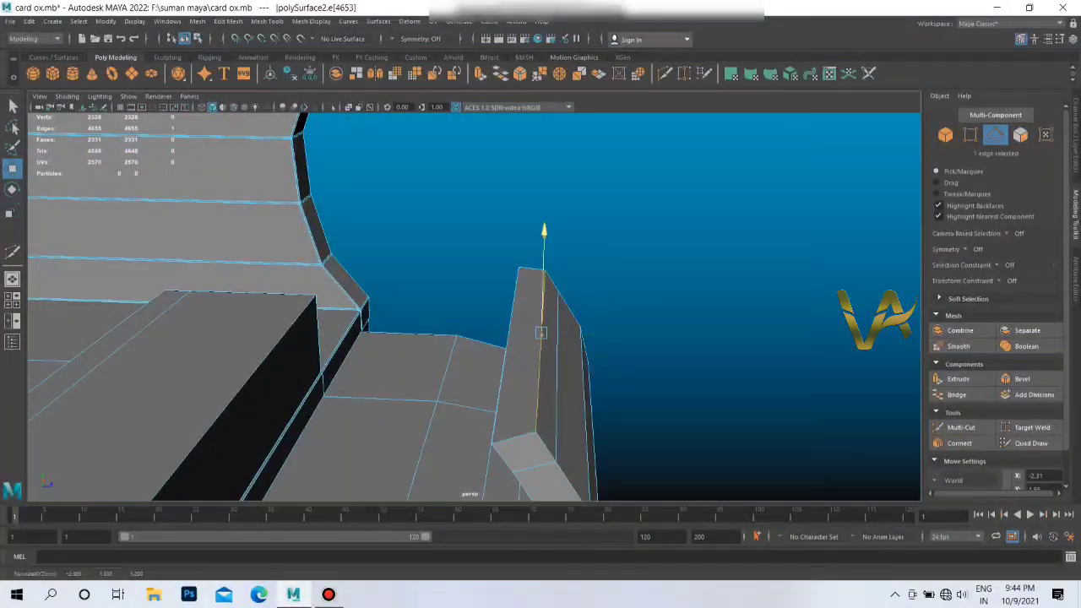
pyautogui.moveTo(541, 329)
pyautogui.keyDown('alt'); pyautogui.mouseDown()
pyautogui.moveTo(489, 312)
pyautogui.moveTo(532, 329)
pyautogui.moveTo(285, 302)
pyautogui.mouseUp(); pyautogui.keyUp('alt')
# Step: Return to object mode and select the whole model near its base
pyautogui.press('F8')
pyautogui.click(328, 593)
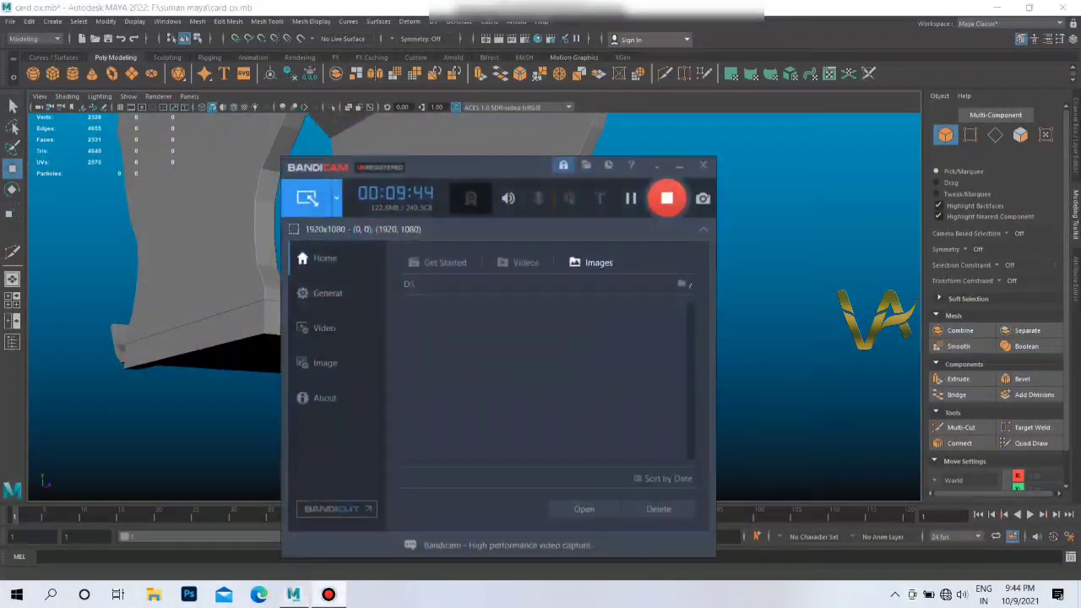
pyautogui.click(328, 594)
pyautogui.keyDown('alt'); pyautogui.moveTo(473, 321); pyautogui.dragTo(372, 304); pyautogui.keyUp('alt')
pyautogui.click(591, 321)
pyautogui.moveTo(591, 321)
pyautogui.keyDown('alt'); pyautogui.mouseDown()
pyautogui.moveTo(540, 304)
pyautogui.moveTo(565, 296)
pyautogui.mouseUp(); pyautogui.keyUp('alt')
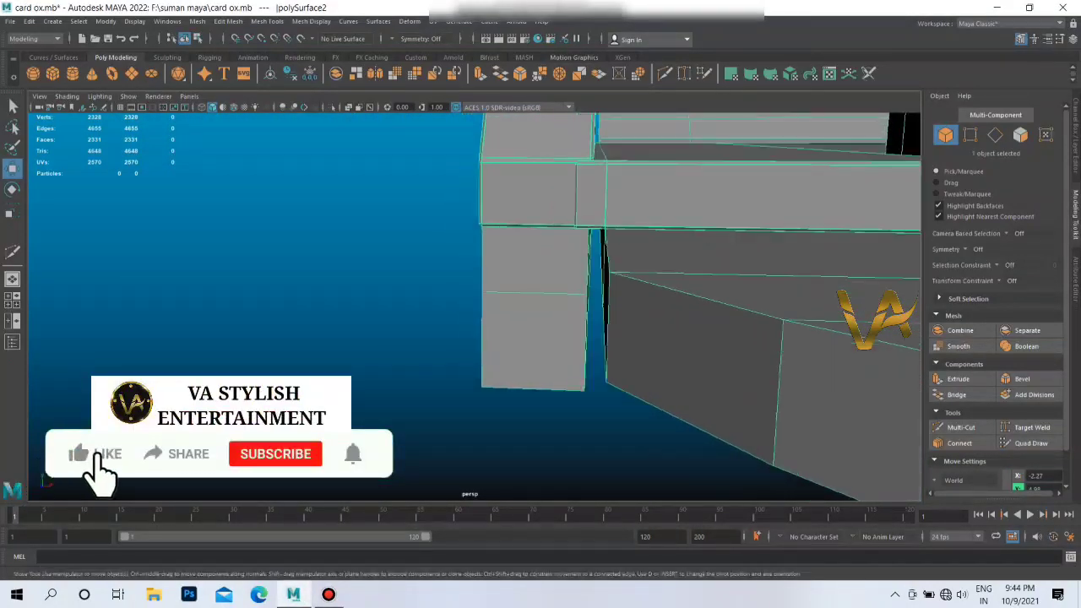
# Step: Extrude the two bottom faces outward into thin prongs past the model's side
pyautogui.moveTo(518, 289); pyautogui.dragTo(518, 325, button='right')
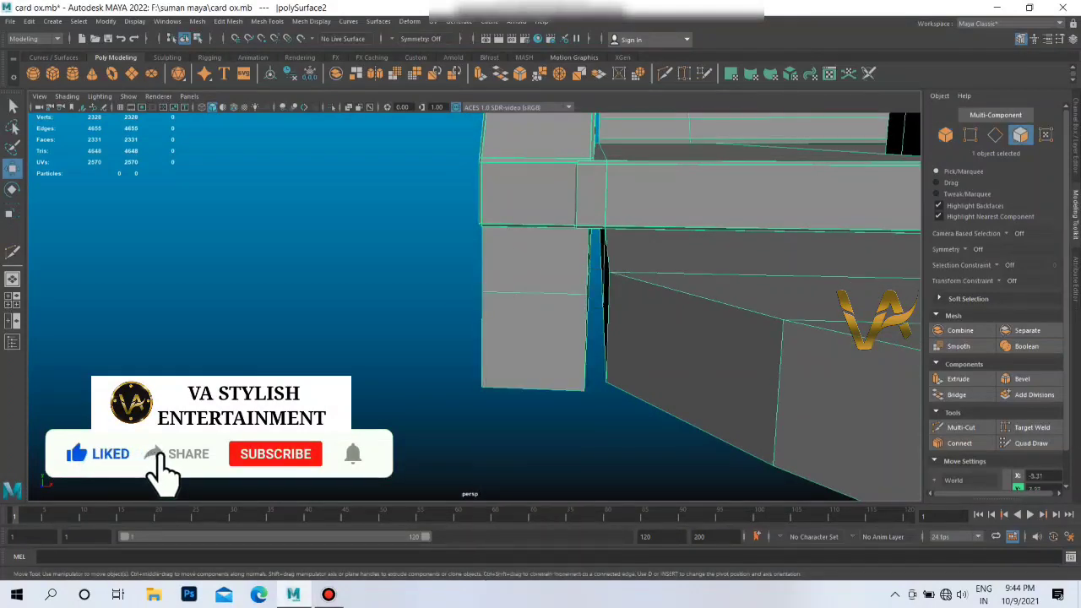
pyautogui.click(540, 321)
pyautogui.moveTo(541, 321)
pyautogui.keyDown('alt'); pyautogui.mouseDown()
pyautogui.moveTo(422, 288)
pyautogui.moveTo(389, 253)
pyautogui.moveTo(355, 279)
pyautogui.mouseUp(); pyautogui.keyUp('alt')
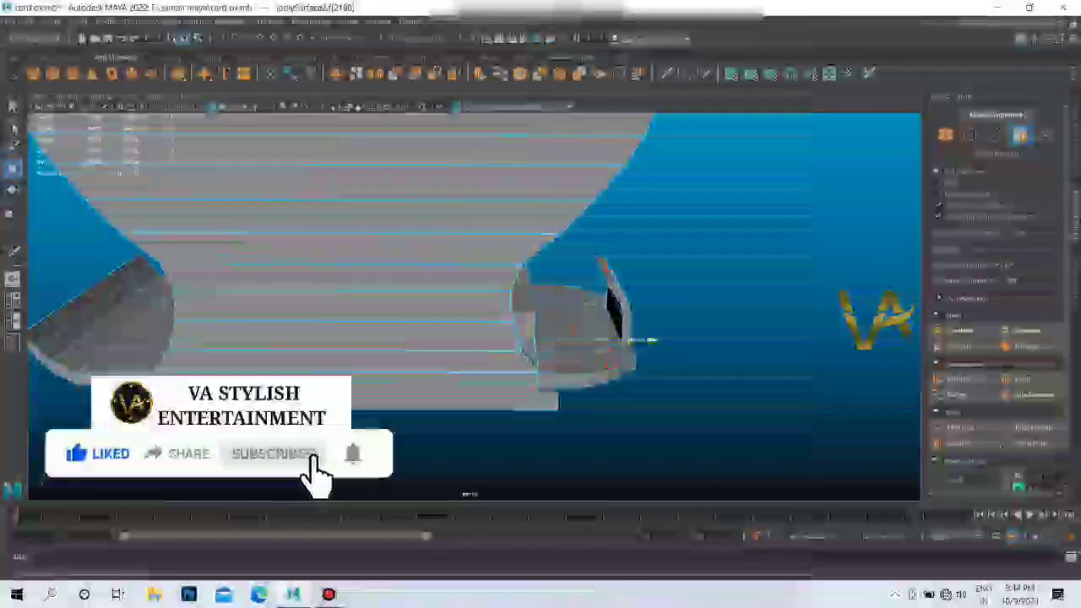
pyautogui.press('a')
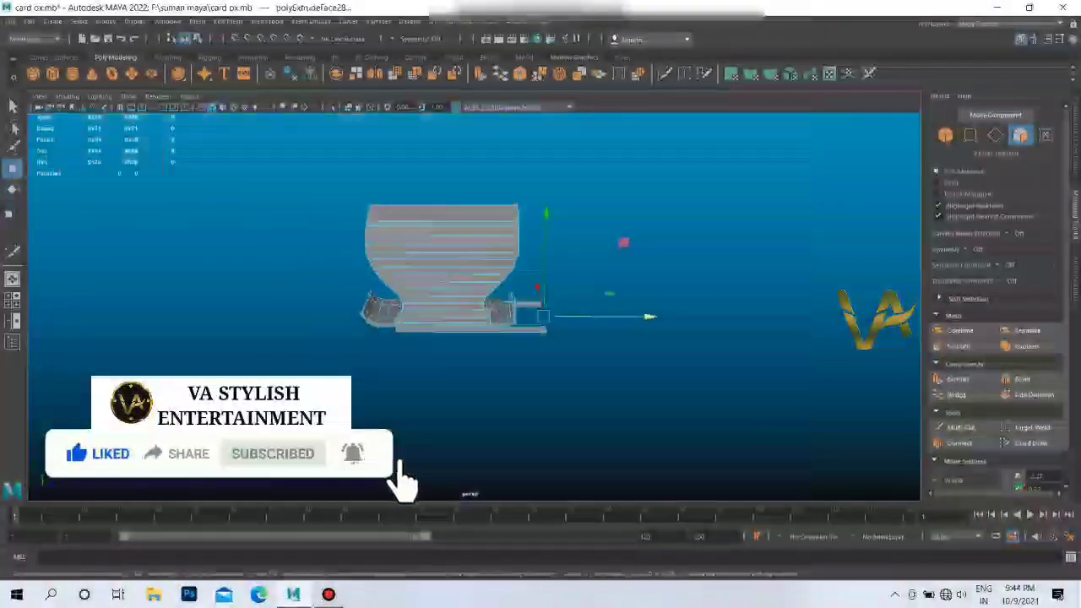
pyautogui.moveTo(473, 304)
pyautogui.keyDown('alt'); pyautogui.mouseDown()
pyautogui.moveTo(486, 319)
pyautogui.moveTo(507, 296)
pyautogui.moveTo(574, 279)
pyautogui.moveTo(490, 287)
pyautogui.moveTo(495, 302)
pyautogui.mouseUp(); pyautogui.keyUp('alt')
# Step: Select the bottom block's end face and stretch it out to the left
pyautogui.scroll(5, 473, 278)
pyautogui.click(495, 302)
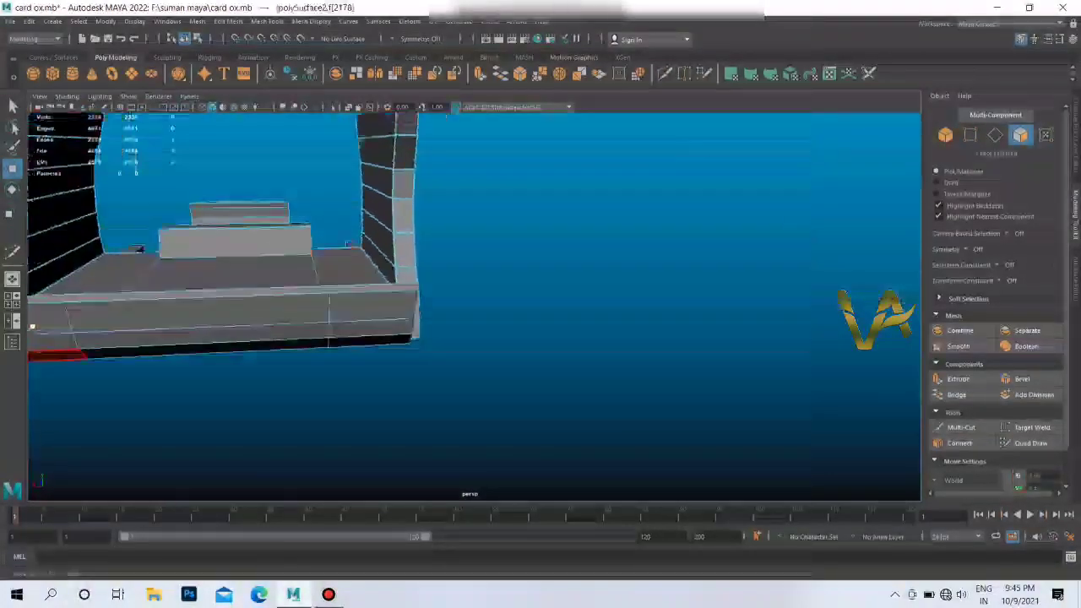
pyautogui.keyDown('alt'); pyautogui.moveTo(169, 321); pyautogui.dragTo(44, 311, button='middle'); pyautogui.keyUp('alt')
pyautogui.moveTo(44, 310)
pyautogui.keyDown('alt'); pyautogui.mouseDown()
pyautogui.moveTo(469, 330)
pyautogui.moveTo(541, 313)
pyautogui.moveTo(574, 253)
pyautogui.moveTo(642, 271)
pyautogui.mouseUp(); pyautogui.keyUp('alt')
pyautogui.scroll(5, 541, 304)
pyautogui.click(471, 430)
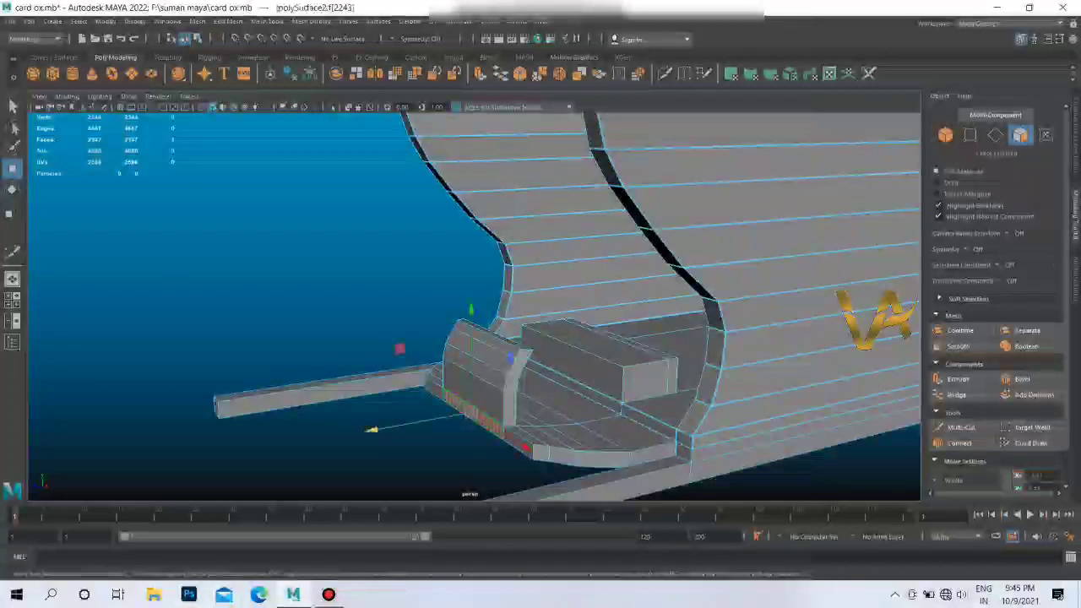
pyautogui.moveTo(372, 429)
pyautogui.mouseDown()
pyautogui.moveTo(344, 435)
pyautogui.moveTo(464, 414)
pyautogui.mouseUp()
# Step: Return to object mode and reselect the hull, undoing an accidental selection change
pyautogui.moveTo(502, 304); pyautogui.dragTo(570, 272, button='right')
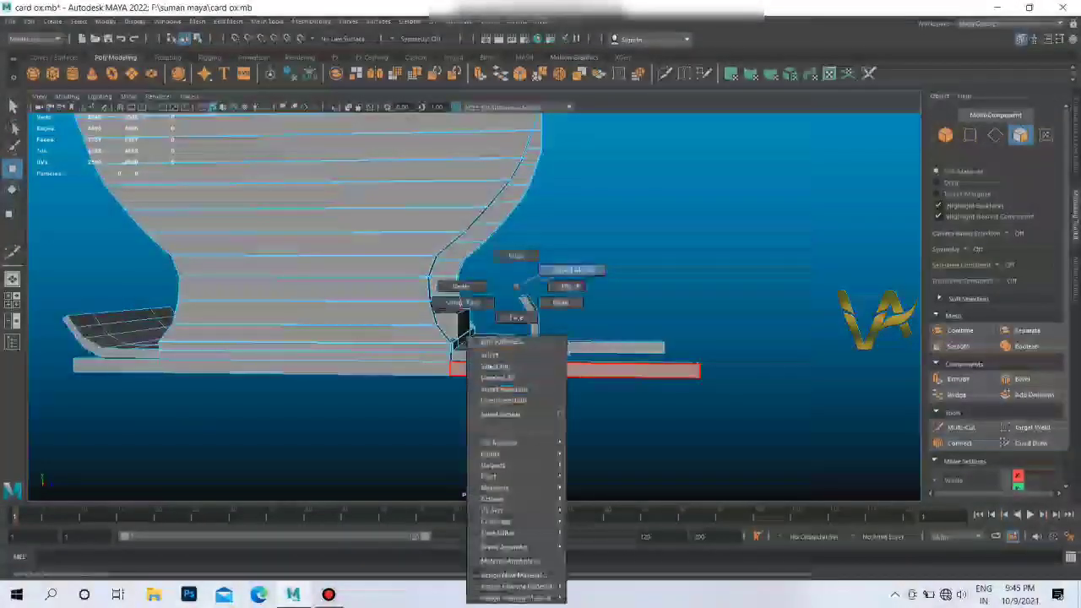
pyautogui.moveTo(571, 272)
pyautogui.keyDown('alt'); pyautogui.mouseDown()
pyautogui.moveTo(560, 161)
pyautogui.moveTo(530, 211)
pyautogui.moveTo(507, 207)
pyautogui.mouseUp(); pyautogui.keyUp('alt')
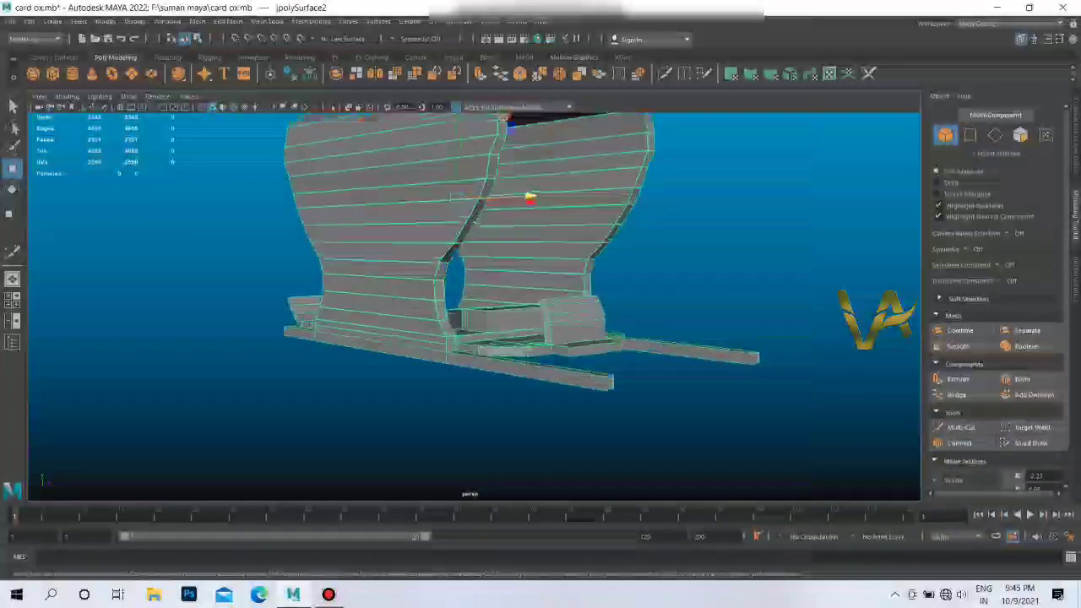
pyautogui.rightClick(495, 301)
pyautogui.click(676, 422)
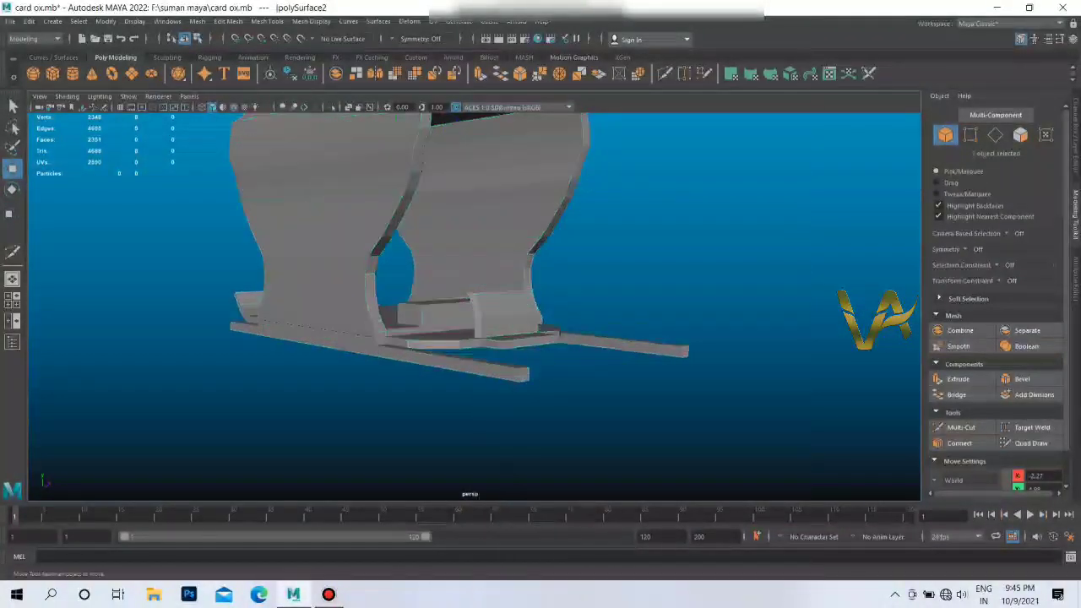
pyautogui.keyDown('alt'); pyautogui.moveTo(507, 287); pyautogui.dragTo(515, 298); pyautogui.keyUp('alt')
pyautogui.click(516, 295)
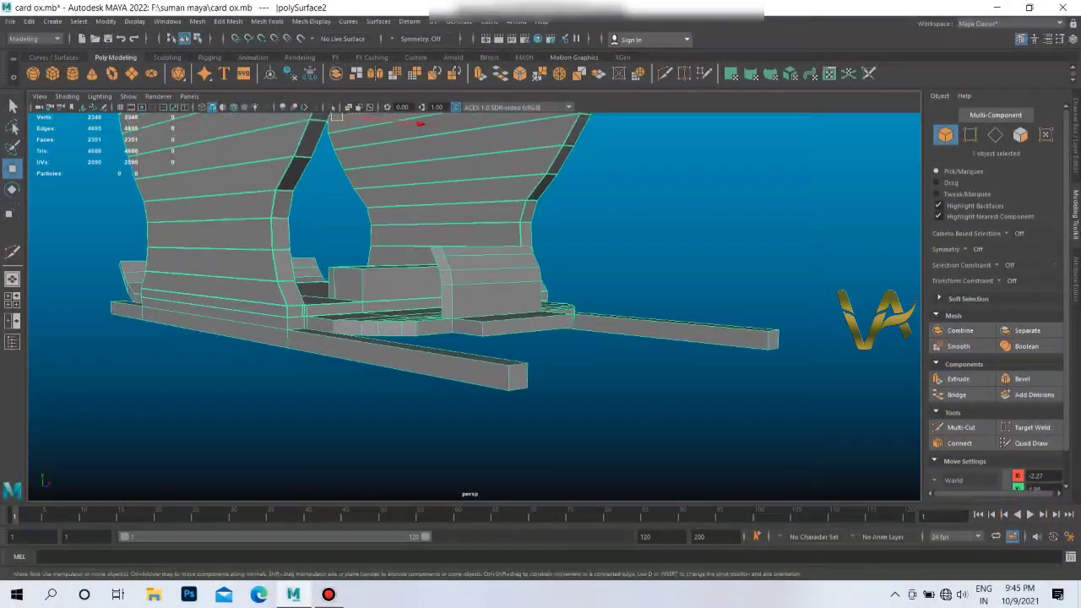
pyautogui.keyDown('shift'); pyautogui.rightClick(515, 297); pyautogui.keyUp('shift')
pyautogui.click(460, 280)
pyautogui.hotkey('ctrl', 'z')
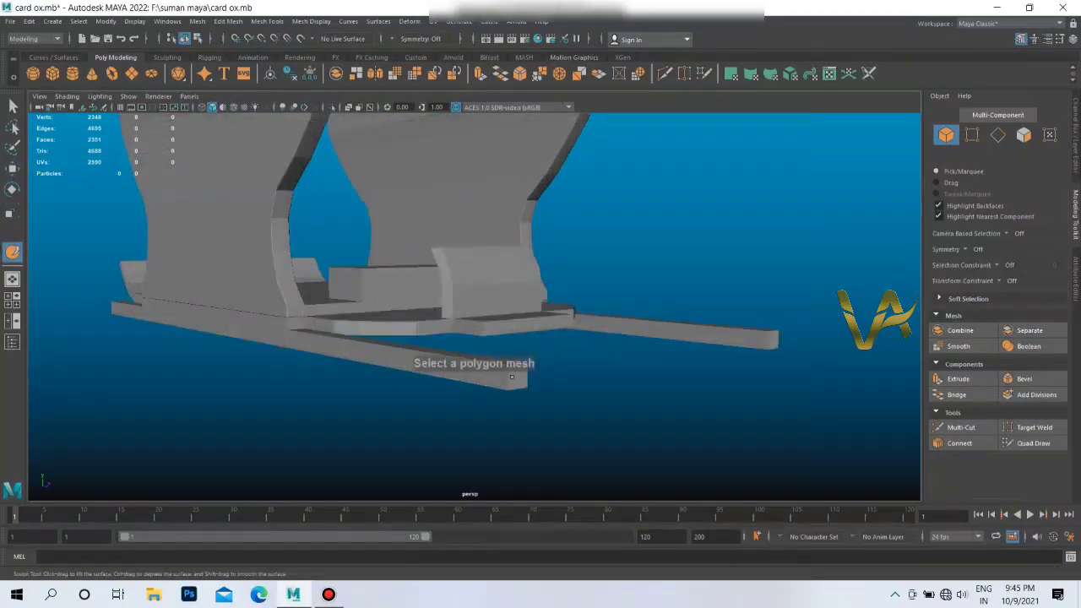
# Step: With the Move tool active, select the end faces of both rails
pyautogui.press('w')
pyautogui.click(509, 375)
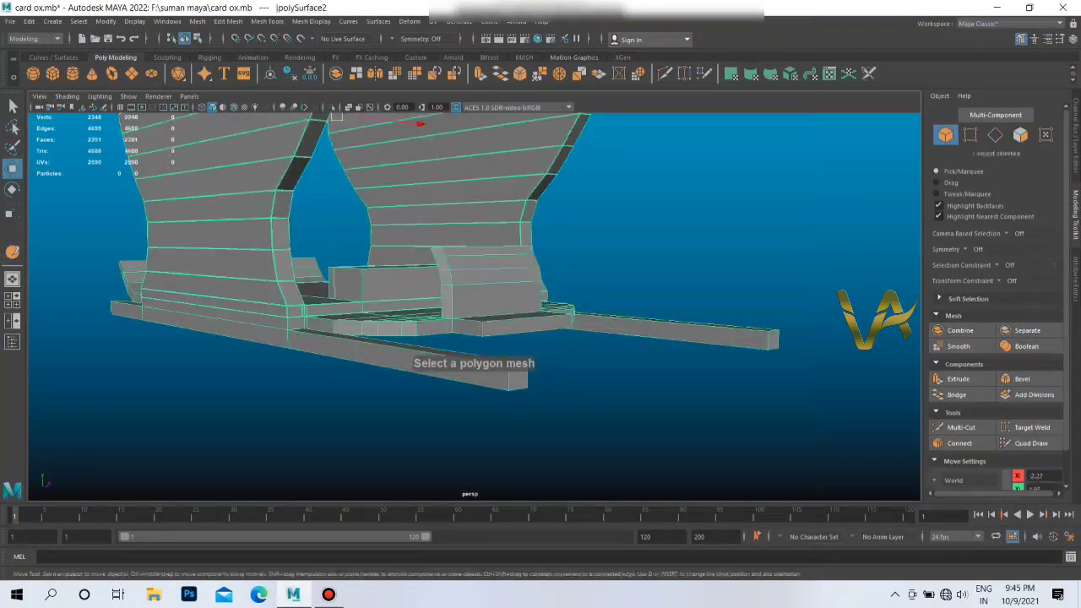
pyautogui.keyDown('alt'); pyautogui.moveTo(507, 372); pyautogui.dragTo(495, 300); pyautogui.keyUp('alt')
pyautogui.moveTo(495, 300); pyautogui.dragTo(500, 319, button='right')
pyautogui.click(494, 392)
pyautogui.moveTo(494, 393)
pyautogui.keyDown('alt'); pyautogui.mouseDown()
pyautogui.moveTo(313, 448)
pyautogui.moveTo(549, 435)
pyautogui.moveTo(541, 420)
pyautogui.mouseUp(); pyautogui.keyUp('alt')
pyautogui.keyDown('shift'); pyautogui.click(550, 434); pyautogui.keyUp('shift')
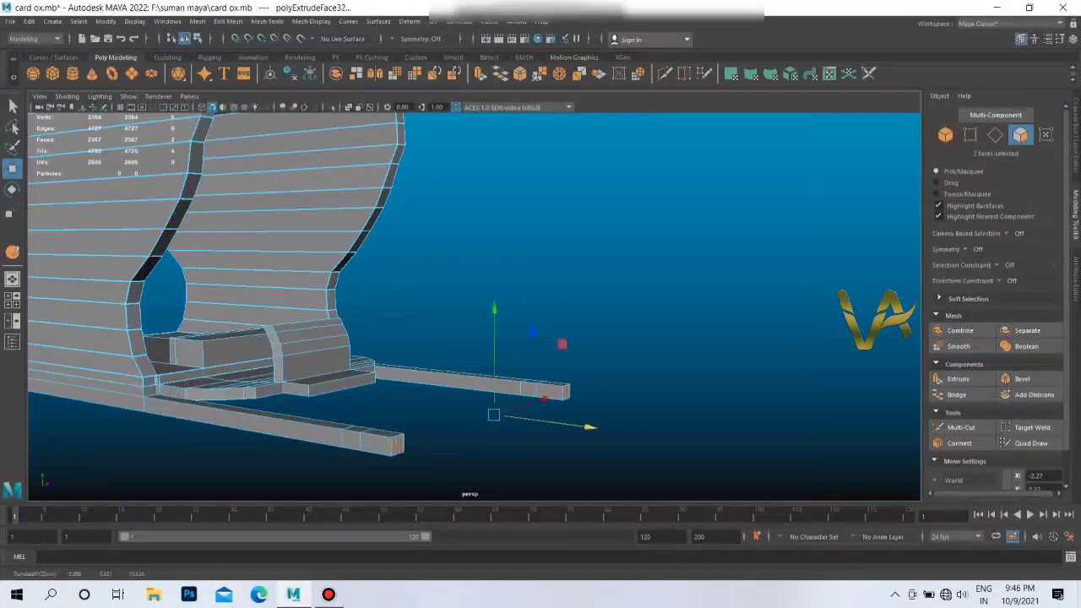
pyautogui.moveTo(540, 420)
pyautogui.keyDown('alt'); pyautogui.mouseDown()
pyautogui.moveTo(473, 406)
pyautogui.moveTo(516, 414)
pyautogui.mouseUp(); pyautogui.keyUp('alt')
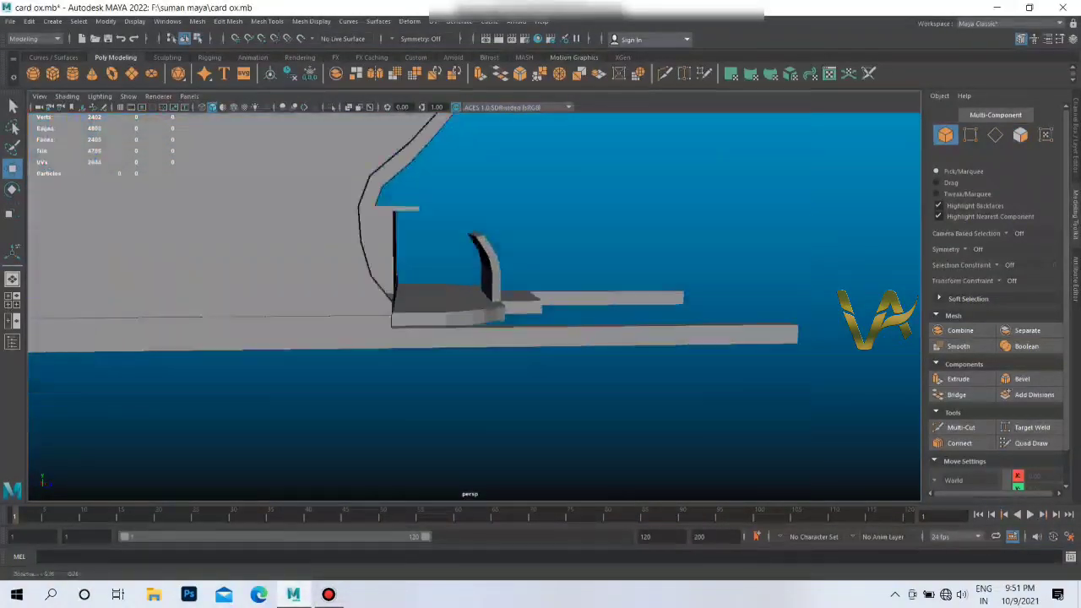
# Step: Return to object mode and begin inserting edge loops on the rails
pyautogui.scroll(3, 473, 300)
pyautogui.scroll(-1, 474, 300)
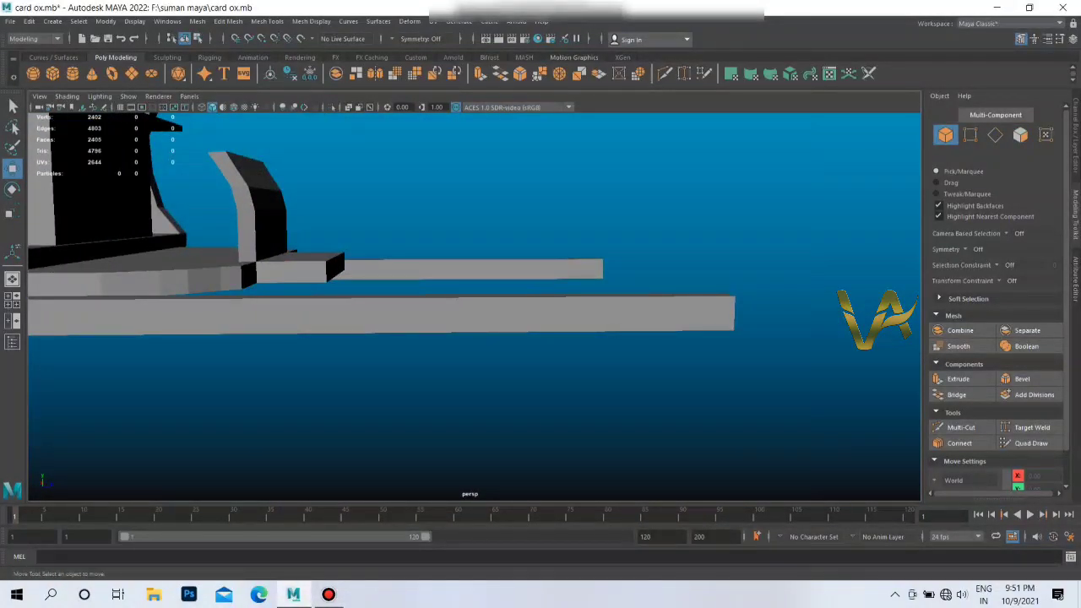
pyautogui.rightClick(474, 287)
pyautogui.click(529, 270)
pyautogui.keyDown('shift'); pyautogui.moveTo(477, 295); pyautogui.dragTo(435, 314, button='right'); pyautogui.keyUp('shift')
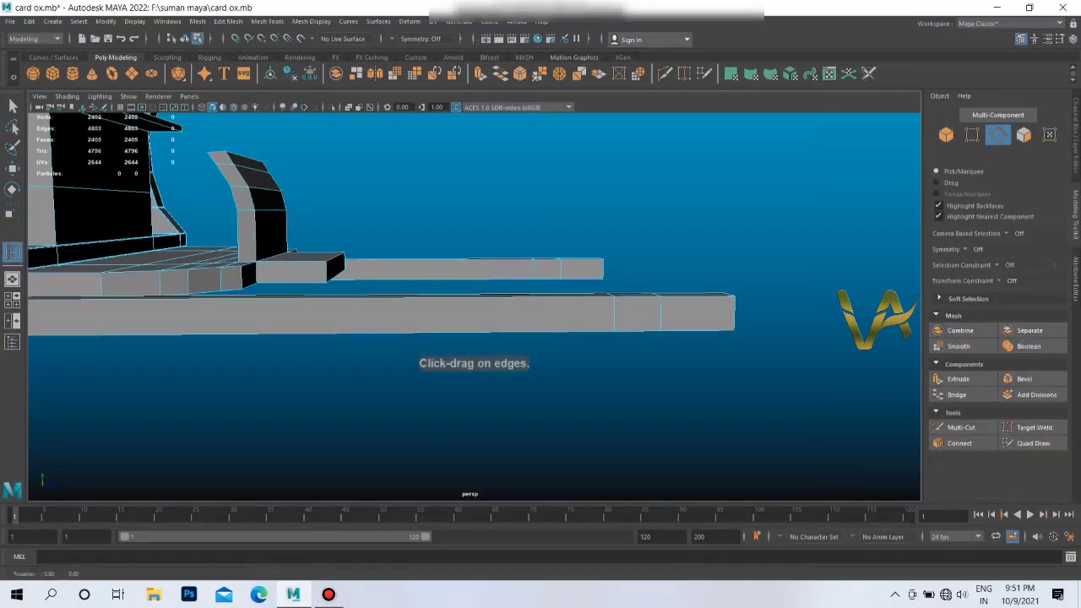
pyautogui.keyDown('alt'); pyautogui.moveTo(474, 321); pyautogui.dragTo(659, 288); pyautogui.keyUp('alt')
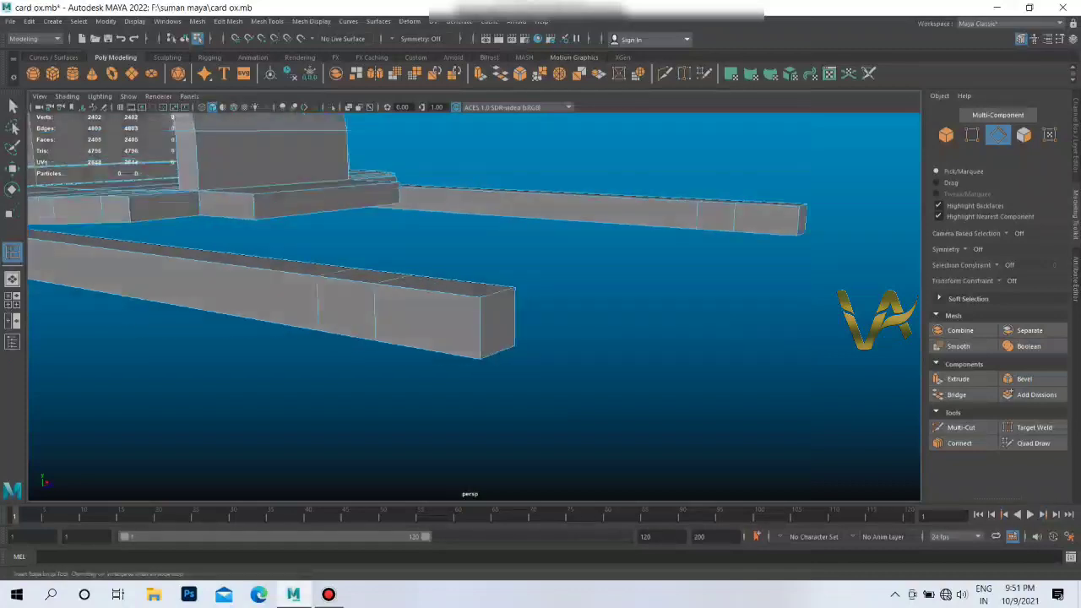
# Step: Extrude both rail end faces further to the right along X
pyautogui.press('F11')
pyautogui.press('w')
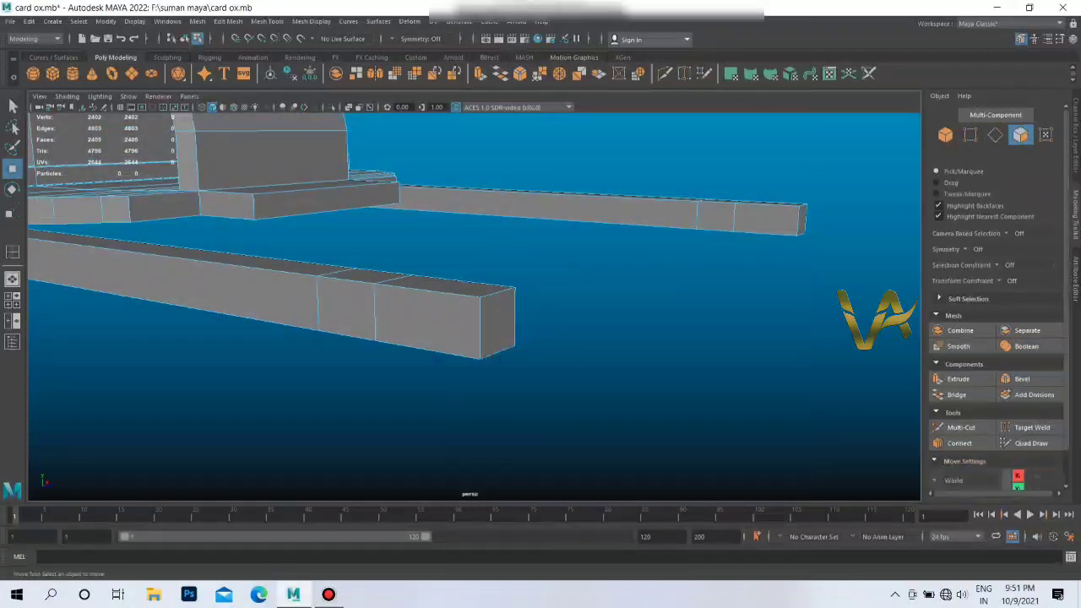
pyautogui.click(498, 325)
pyautogui.moveTo(499, 325)
pyautogui.keyDown('alt'); pyautogui.mouseDown()
pyautogui.moveTo(254, 338)
pyautogui.moveTo(422, 355)
pyautogui.mouseUp(); pyautogui.keyUp('alt')
pyautogui.keyDown('shift'); pyautogui.click(415, 396); pyautogui.keyUp('shift')
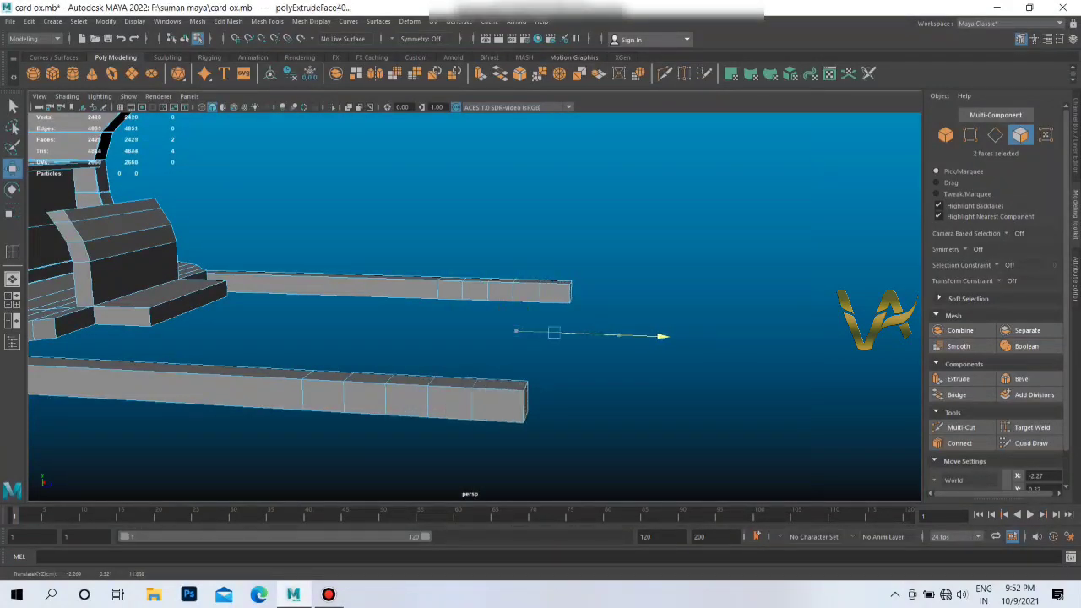
pyautogui.moveTo(663, 336); pyautogui.dragTo(672, 337)
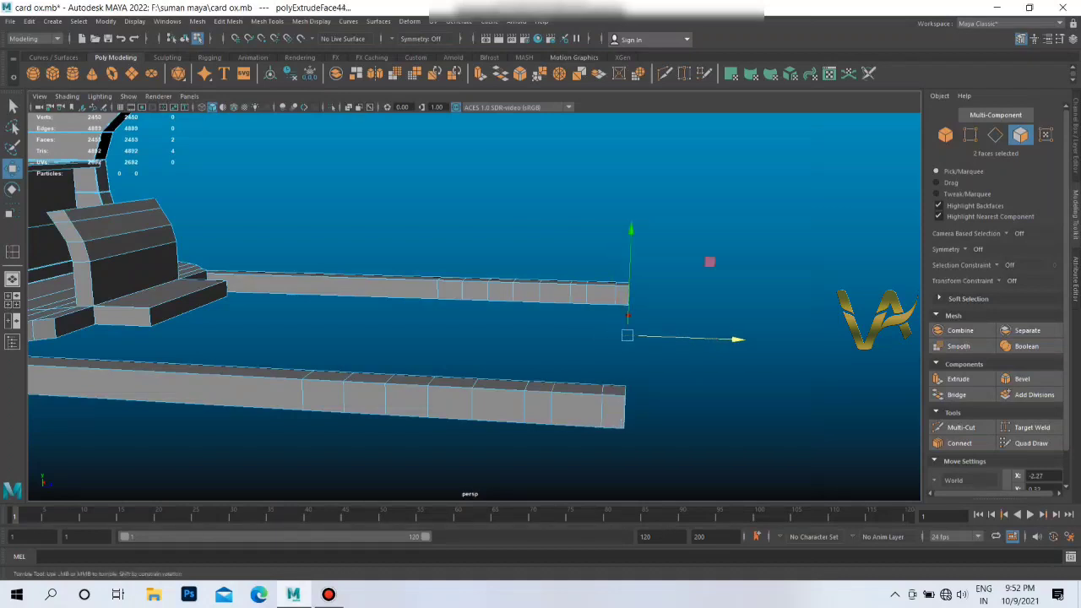
pyautogui.moveTo(435, 397)
pyautogui.keyDown('alt'); pyautogui.mouseDown()
pyautogui.moveTo(435, 347)
pyautogui.moveTo(490, 304)
pyautogui.moveTo(499, 330)
pyautogui.mouseUp(); pyautogui.keyUp('alt')
pyautogui.press('F8')
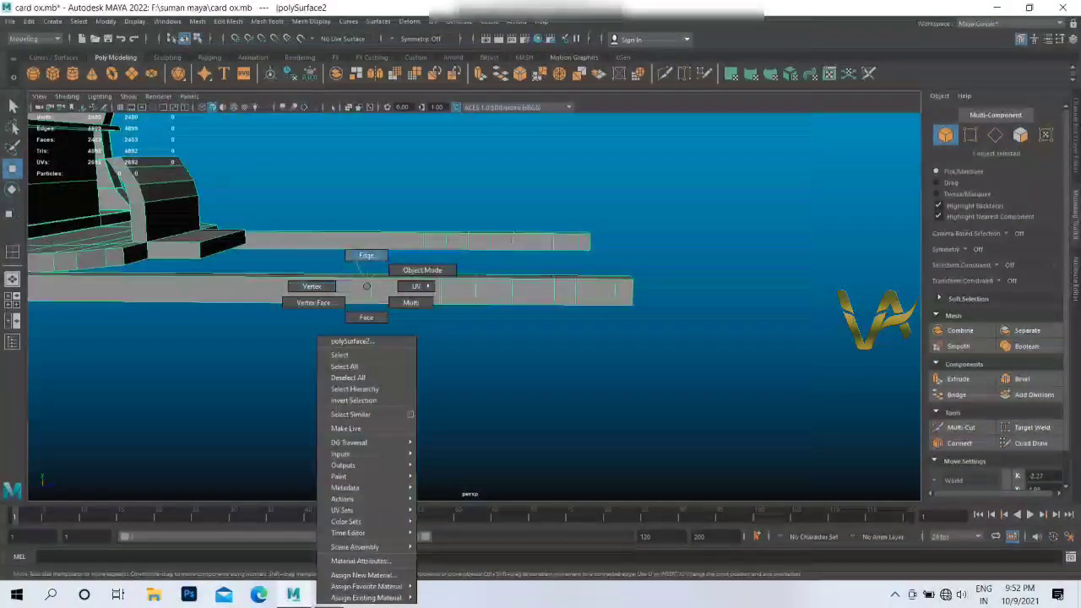
# Step: Select two full edge loops along the rails in edge mode
pyautogui.moveTo(367, 286); pyautogui.dragTo(366, 255, button='right')
pyautogui.click(369, 290)
pyautogui.scroll(5, 369, 290)
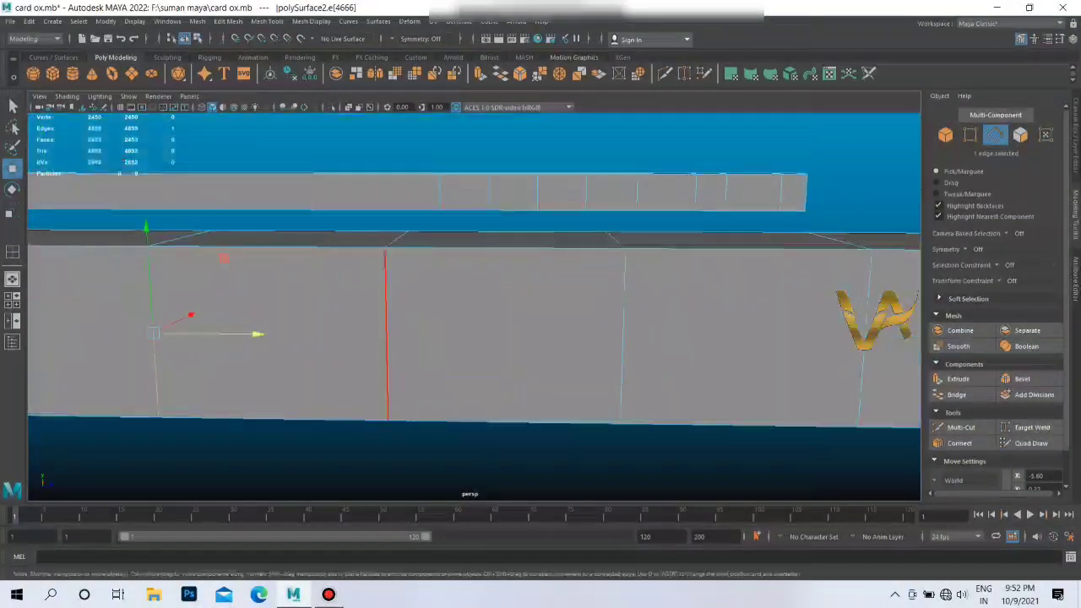
pyautogui.moveTo(385, 338)
pyautogui.keyDown('alt'); pyautogui.mouseDown(button='middle')
pyautogui.moveTo(845, 440)
pyautogui.moveTo(705, 376)
pyautogui.mouseUp(button='middle'); pyautogui.keyUp('alt')
pyautogui.doubleClick(476, 372)
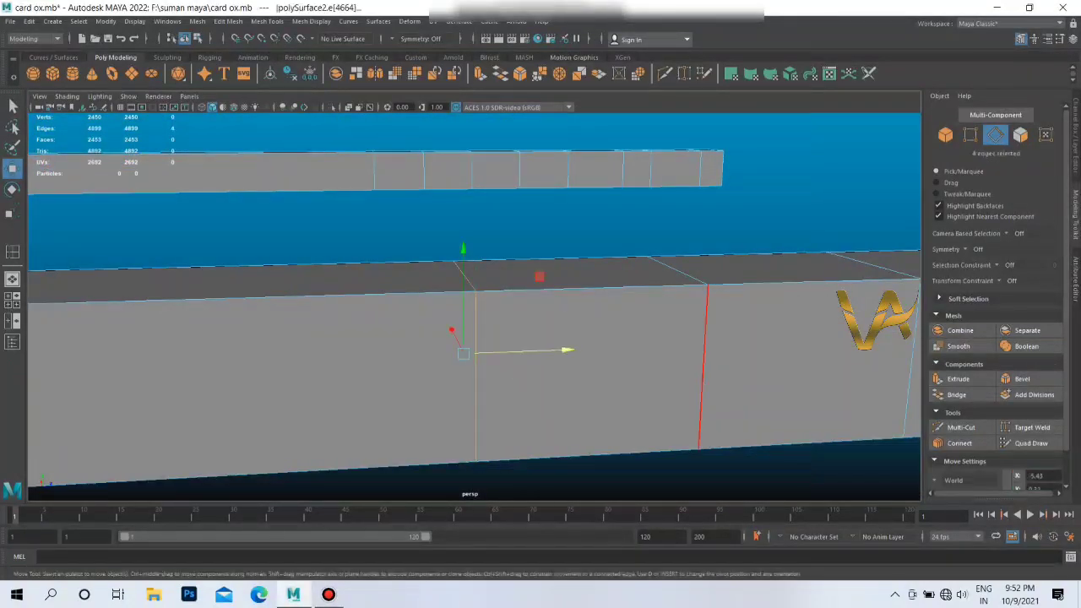
pyautogui.keyDown('shift'); pyautogui.doubleClick(703, 363); pyautogui.keyUp('shift')
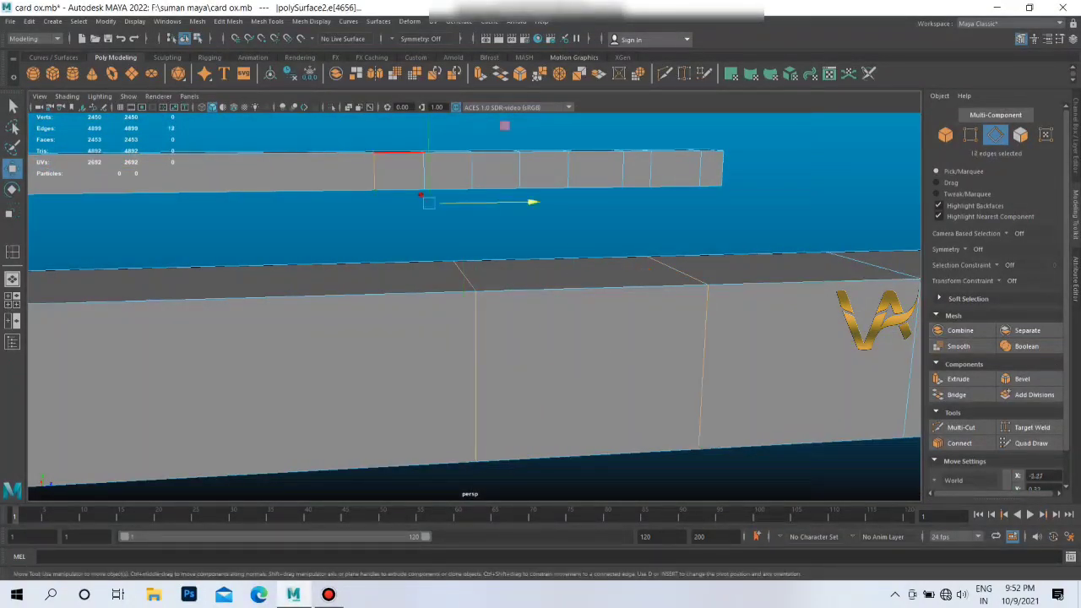
pyautogui.scroll(2, 473, 304)
pyautogui.keyDown('alt'); pyautogui.moveTo(473, 253); pyautogui.dragTo(473, 338); pyautogui.keyUp('alt')
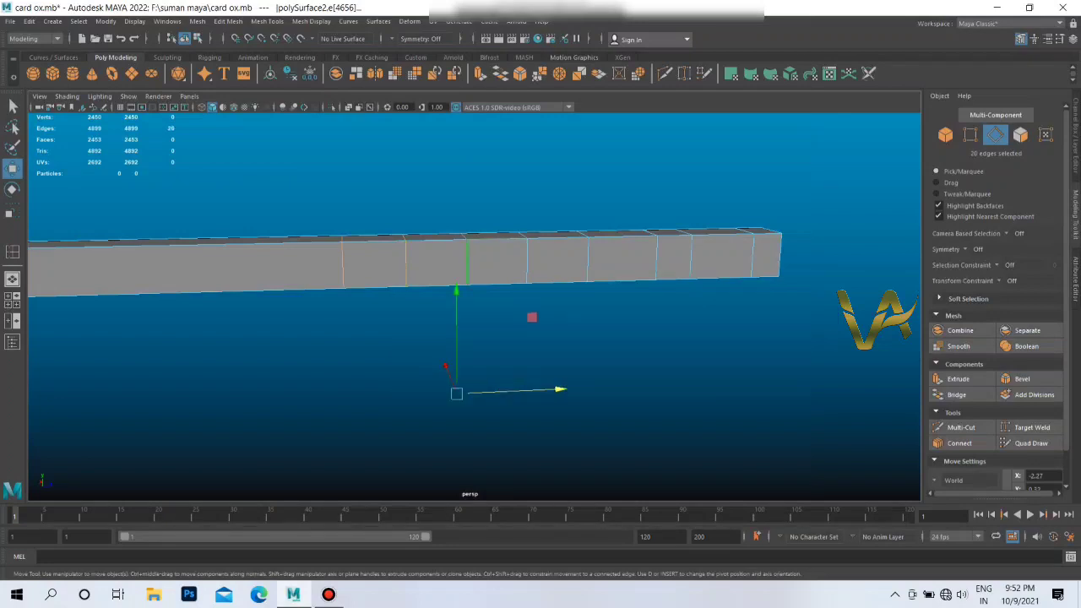
pyautogui.scroll(-1, 473, 304)
pyautogui.scroll(-3, 473, 304)
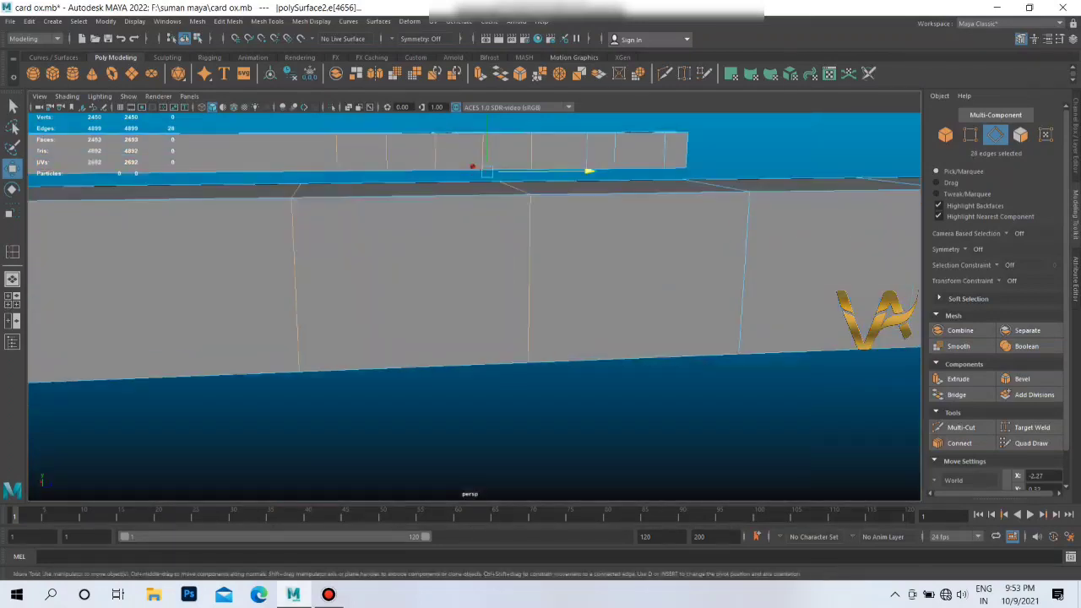
pyautogui.scroll(-2, 473, 304)
pyautogui.scroll(-1, 473, 304)
pyautogui.keyDown('alt'); pyautogui.moveTo(507, 338); pyautogui.dragTo(309, 360, button='middle'); pyautogui.keyUp('alt')
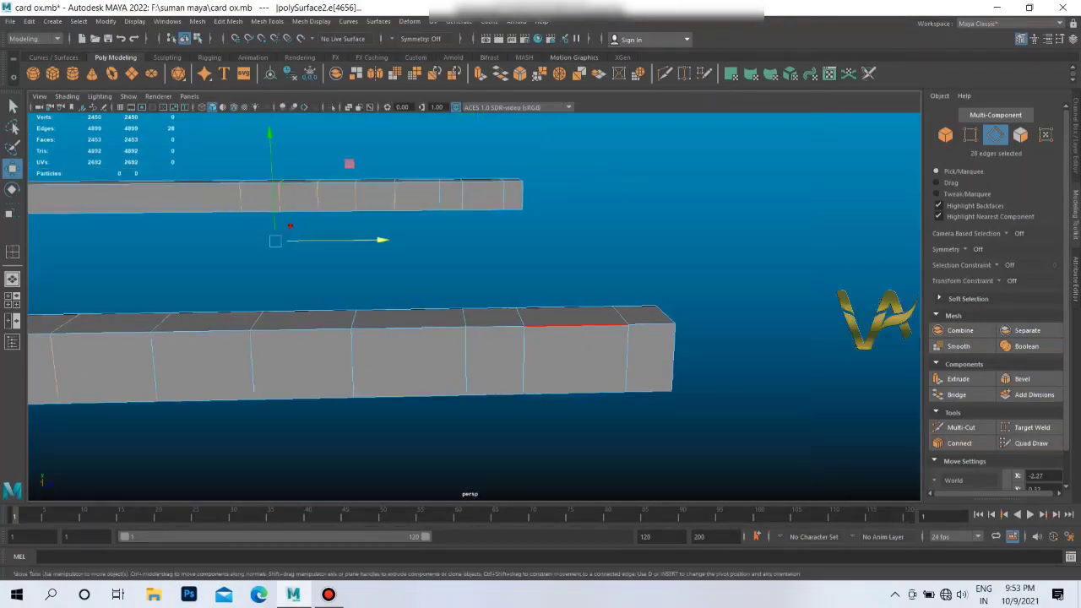
pyautogui.keyDown('alt'); pyautogui.moveTo(473, 304); pyautogui.dragTo(592, 253); pyautogui.keyUp('alt')
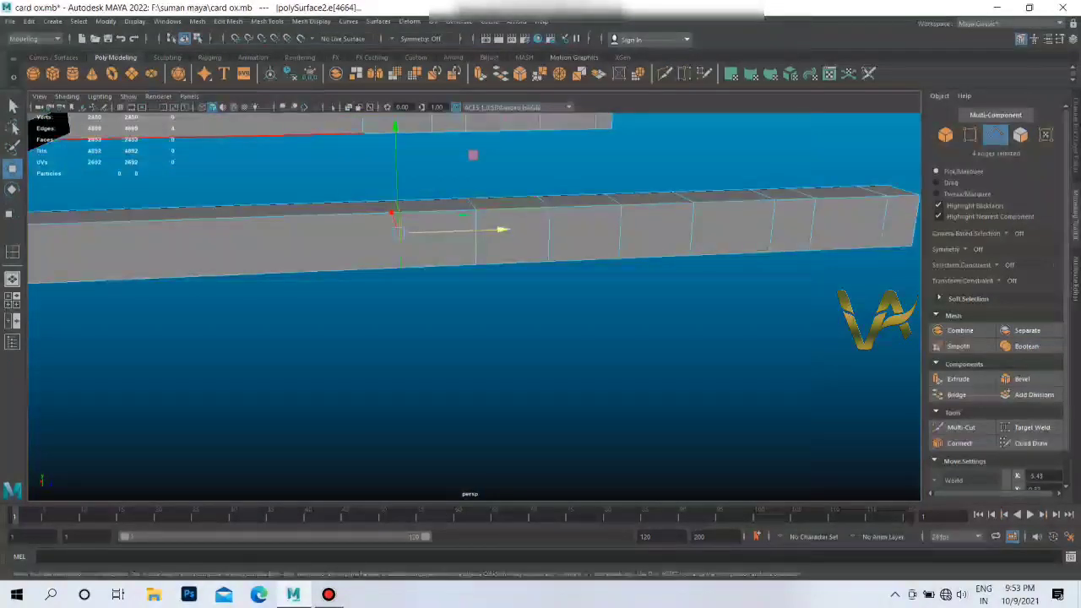
# Step: Raise and slide the rail loops to bend both rails into a raised step
pyautogui.click(400, 233)
pyautogui.scroll(-2, 401, 232)
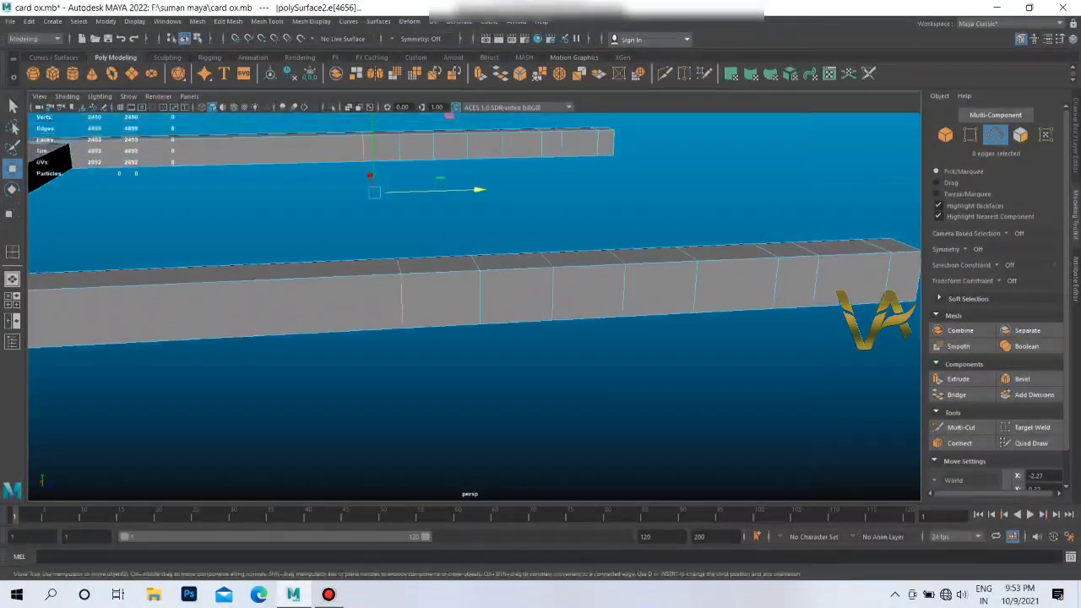
pyautogui.scroll(-1, 401, 232)
pyautogui.scroll(-1, 400, 232)
pyautogui.moveTo(399, 236); pyautogui.dragTo(400, 208)
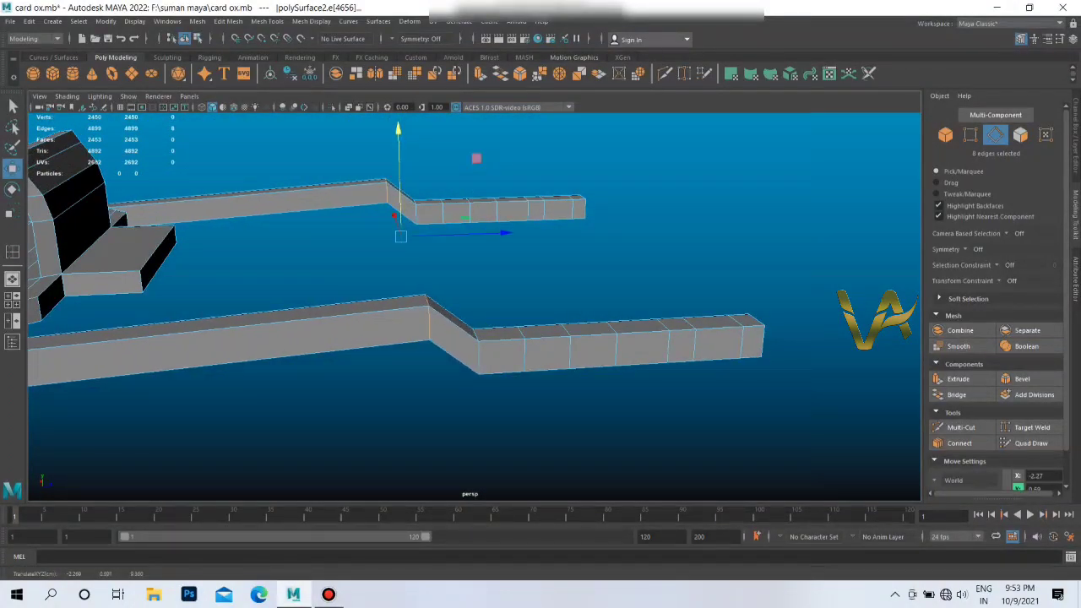
pyautogui.moveTo(510, 338)
pyautogui.keyDown('alt'); pyautogui.mouseDown(button='middle')
pyautogui.moveTo(425, 262)
pyautogui.moveTo(413, 354)
pyautogui.mouseUp(button='middle'); pyautogui.keyUp('alt')
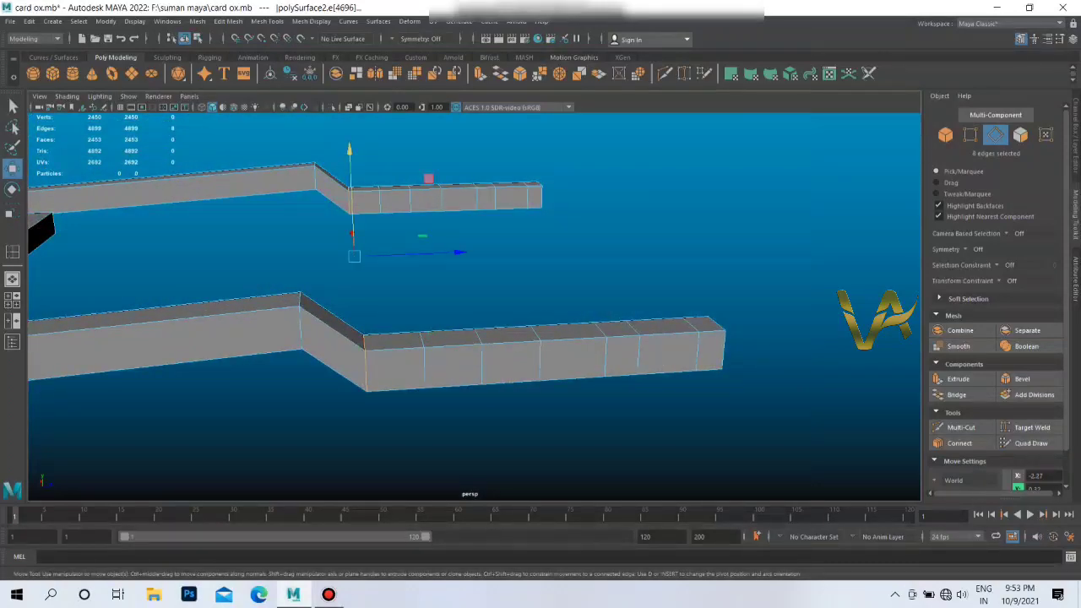
pyautogui.moveTo(456, 252); pyautogui.dragTo(516, 252)
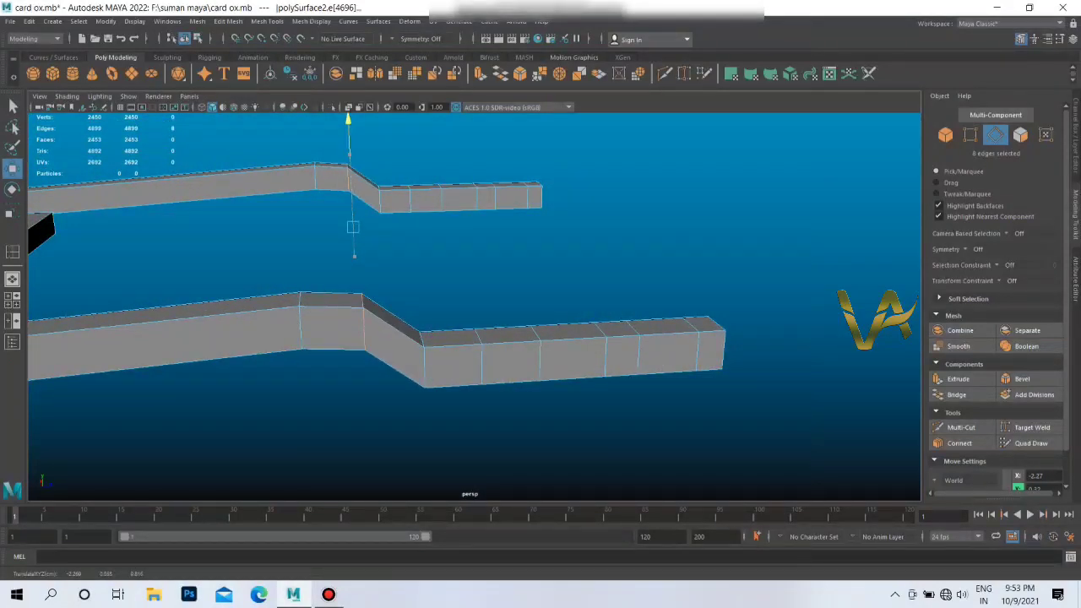
pyautogui.press('w')
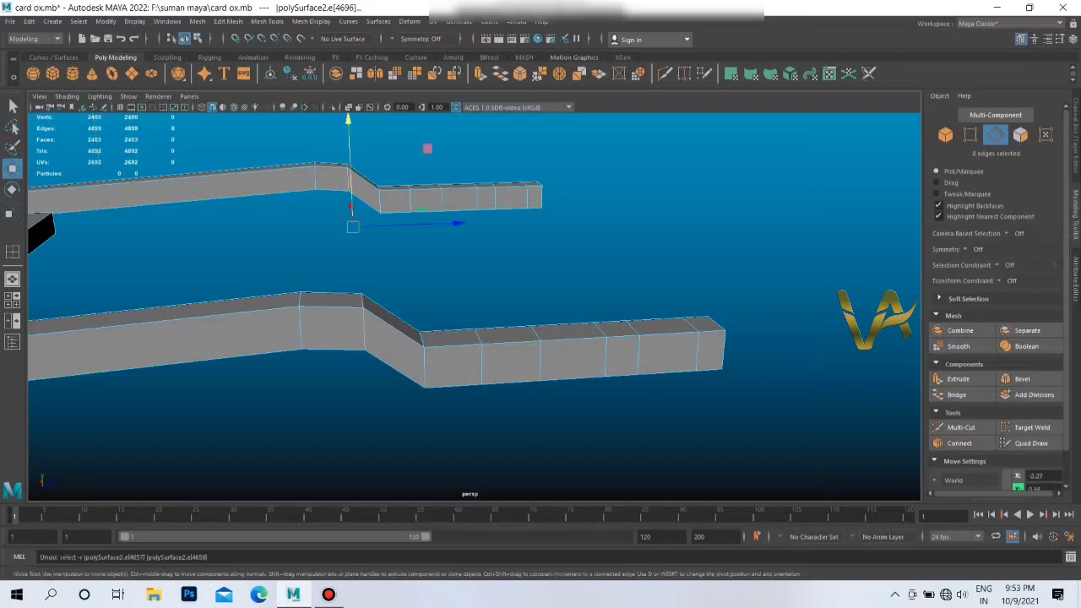
pyautogui.moveTo(428, 148)
pyautogui.keyDown('alt'); pyautogui.mouseDown()
pyautogui.moveTo(406, 132)
pyautogui.moveTo(415, 208)
pyautogui.moveTo(417, 118)
pyautogui.moveTo(417, 278)
pyautogui.mouseUp(); pyautogui.keyUp('alt')
pyautogui.click(351, 422)
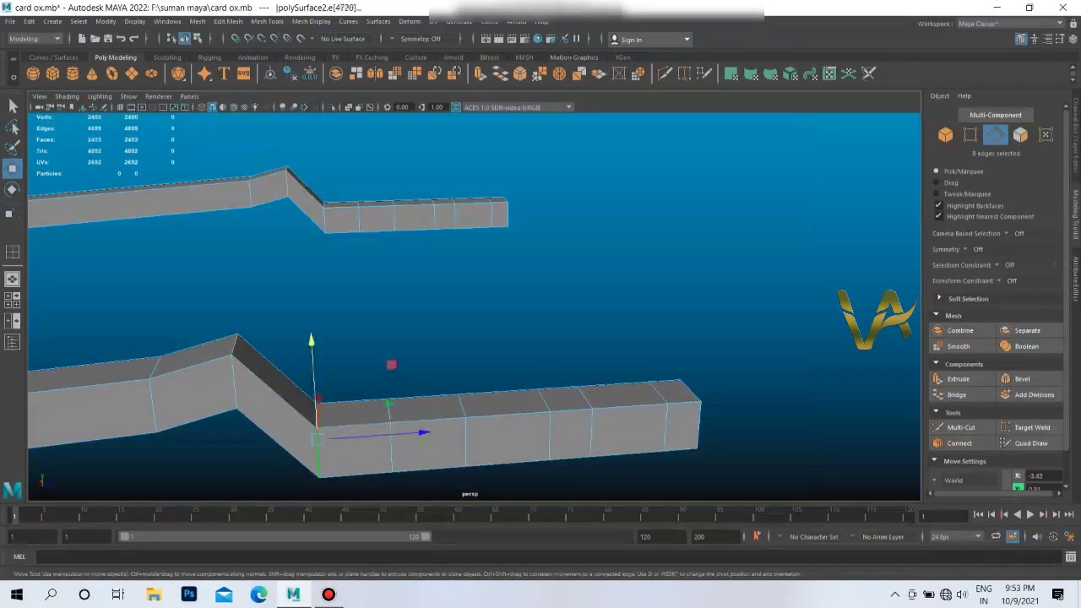
pyautogui.moveTo(315, 183); pyautogui.dragTo(321, 92)
# Step: Select the bend loops on both rails, sliding and lifting them to refine the slope
pyautogui.click(325, 380)
pyautogui.doubleClick(346, 174)
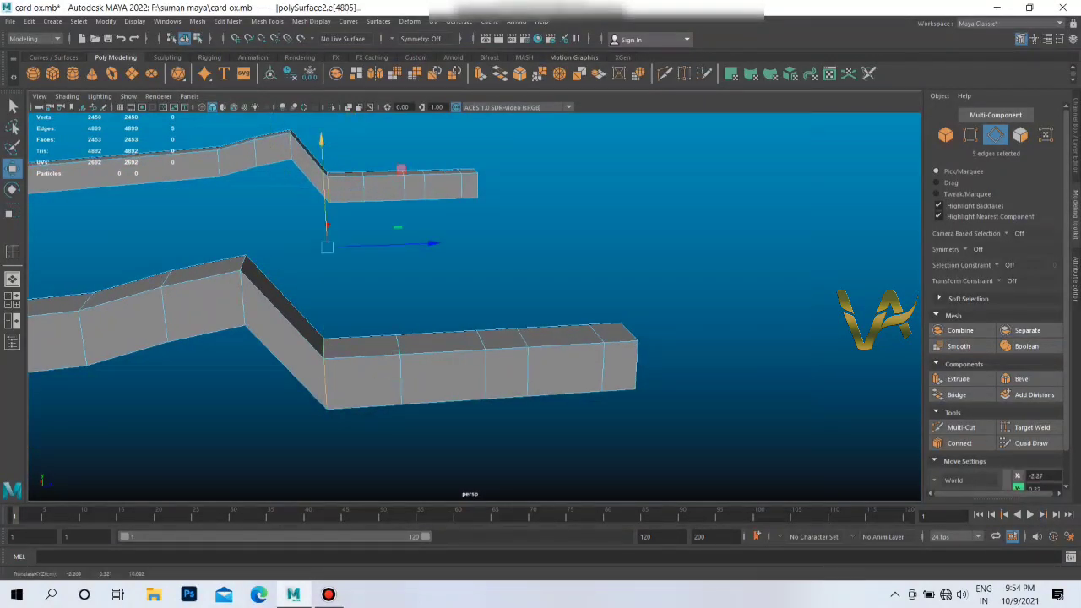
pyautogui.doubleClick(324, 372)
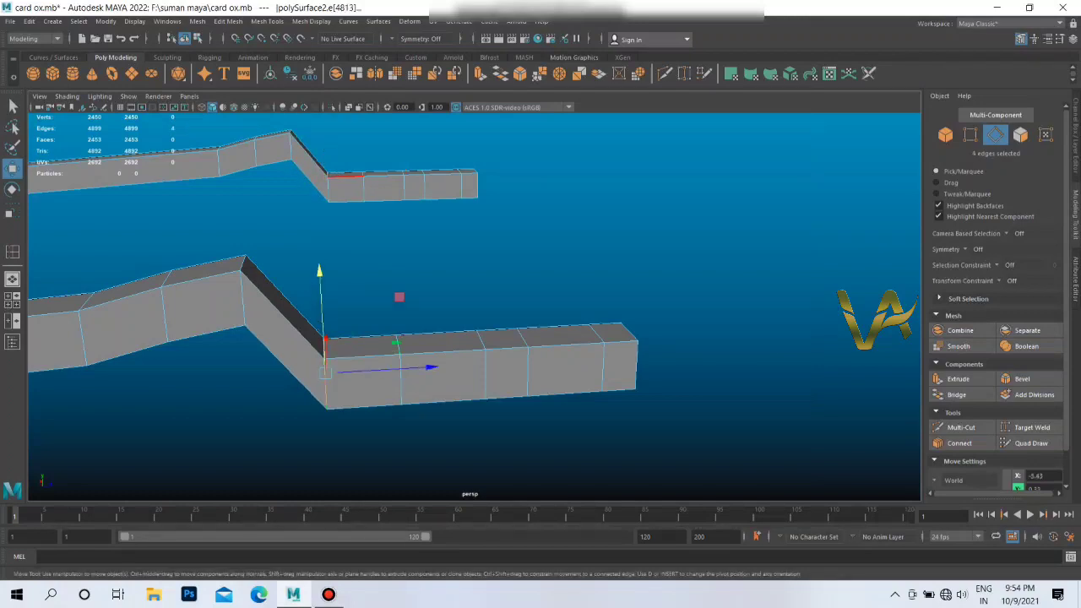
pyautogui.moveTo(402, 169); pyautogui.dragTo(473, 169, button='middle')
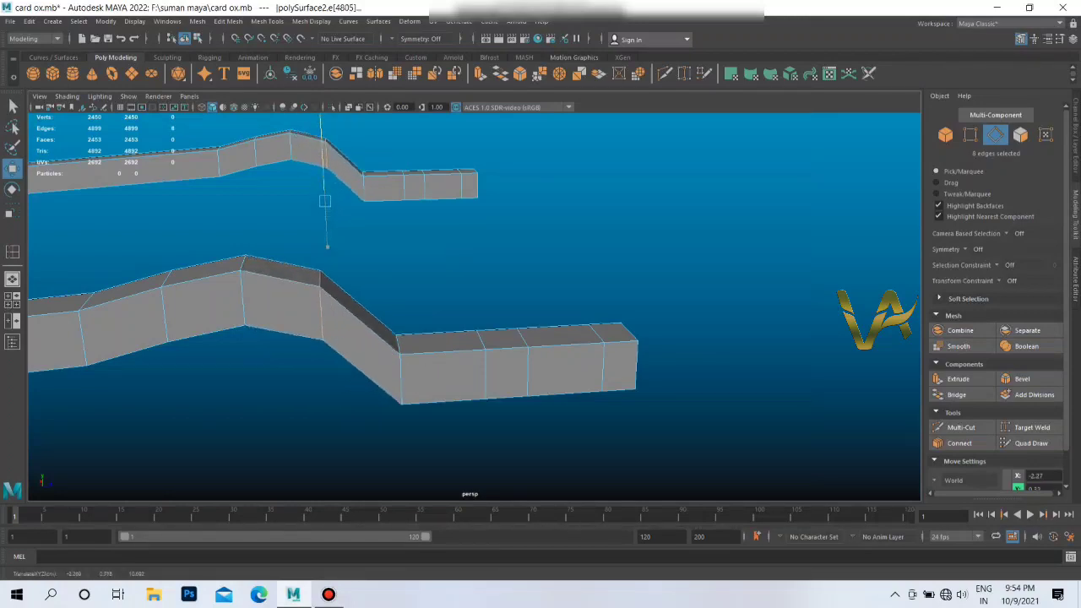
pyautogui.moveTo(324, 200); pyautogui.dragTo(324, 193, button='middle')
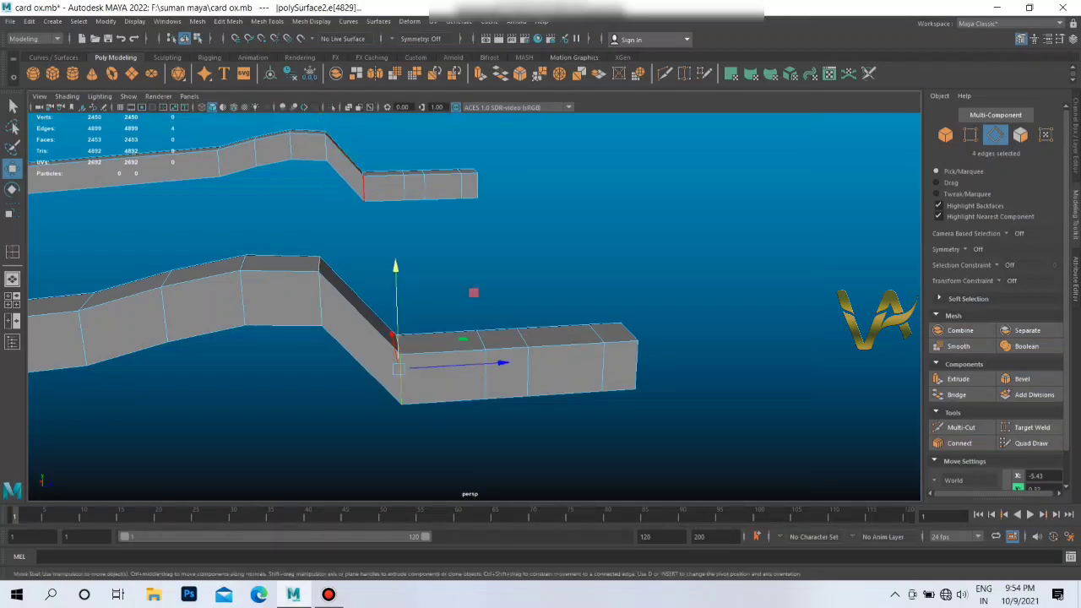
pyautogui.moveTo(374, 245); pyautogui.dragTo(372, 199, button='middle')
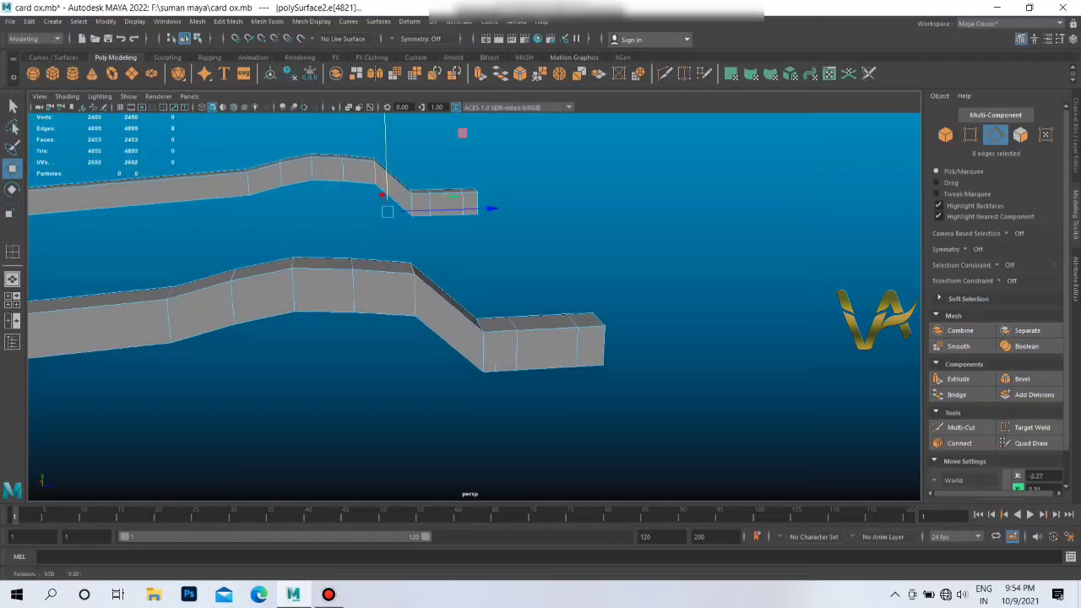
pyautogui.moveTo(372, 198)
pyautogui.keyDown('alt'); pyautogui.mouseDown()
pyautogui.moveTo(372, 152)
pyautogui.moveTo(373, 253)
pyautogui.mouseUp(); pyautogui.keyUp('alt')
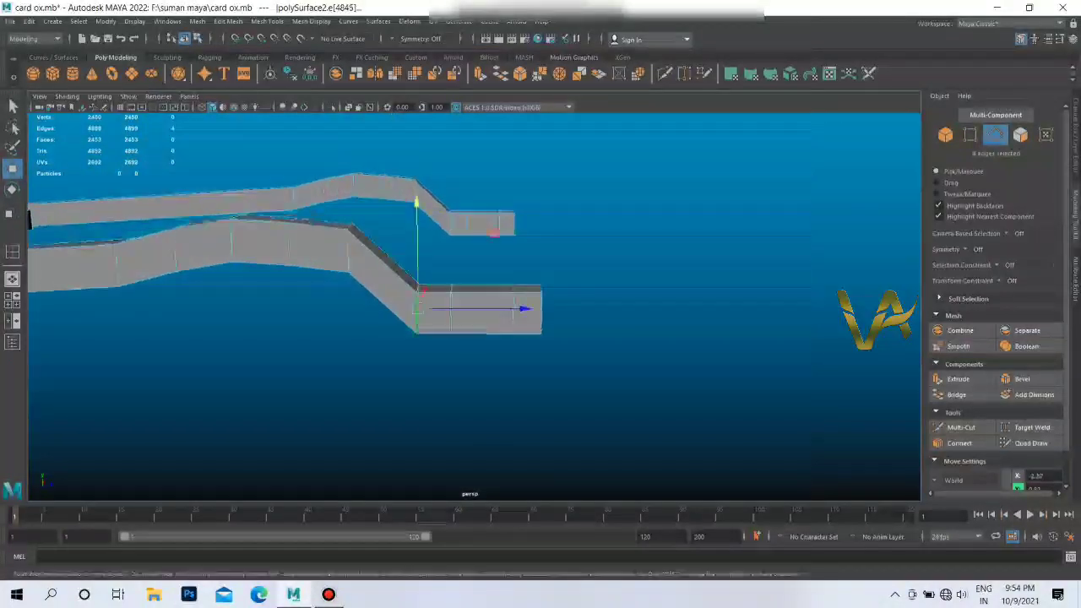
pyautogui.moveTo(437, 148); pyautogui.dragTo(437, 122)
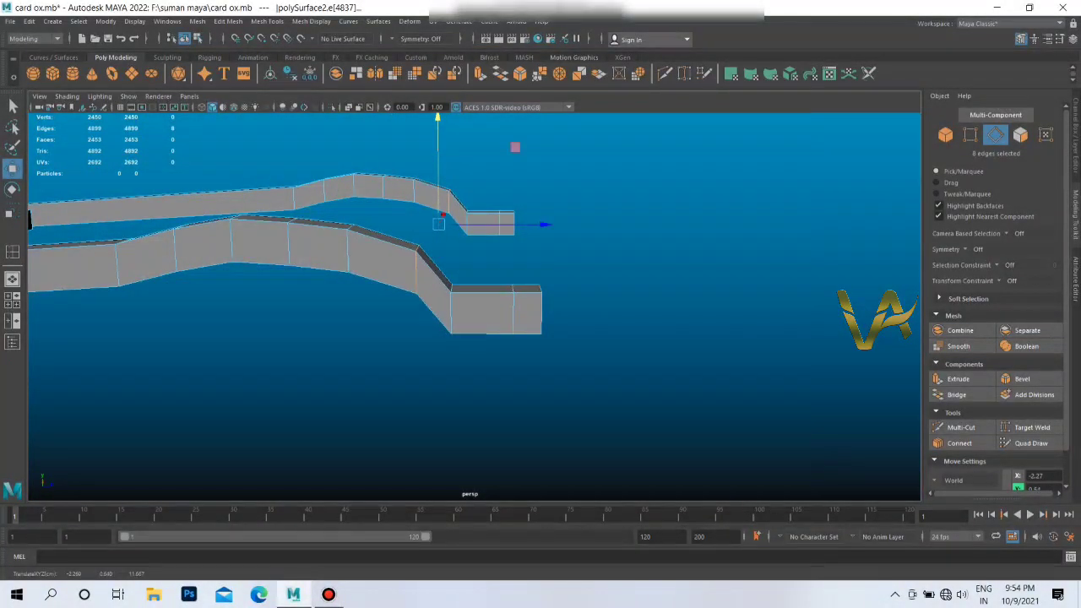
pyautogui.keyDown('alt'); pyautogui.moveTo(437, 253); pyautogui.dragTo(354, 253); pyautogui.keyUp('alt')
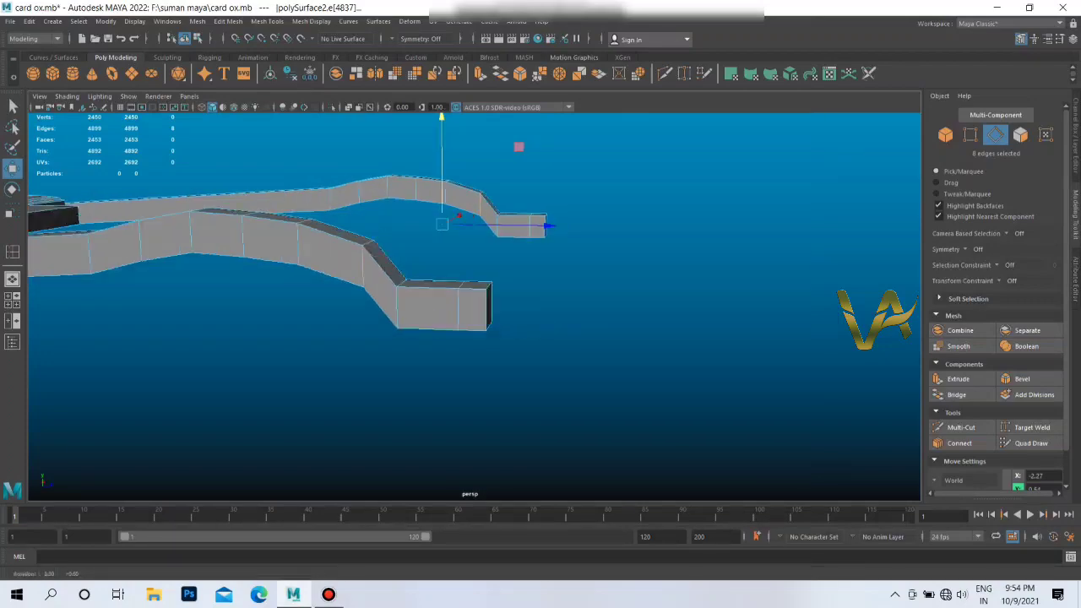
pyautogui.keyDown('alt'); pyautogui.moveTo(438, 253); pyautogui.dragTo(541, 254); pyautogui.keyUp('alt')
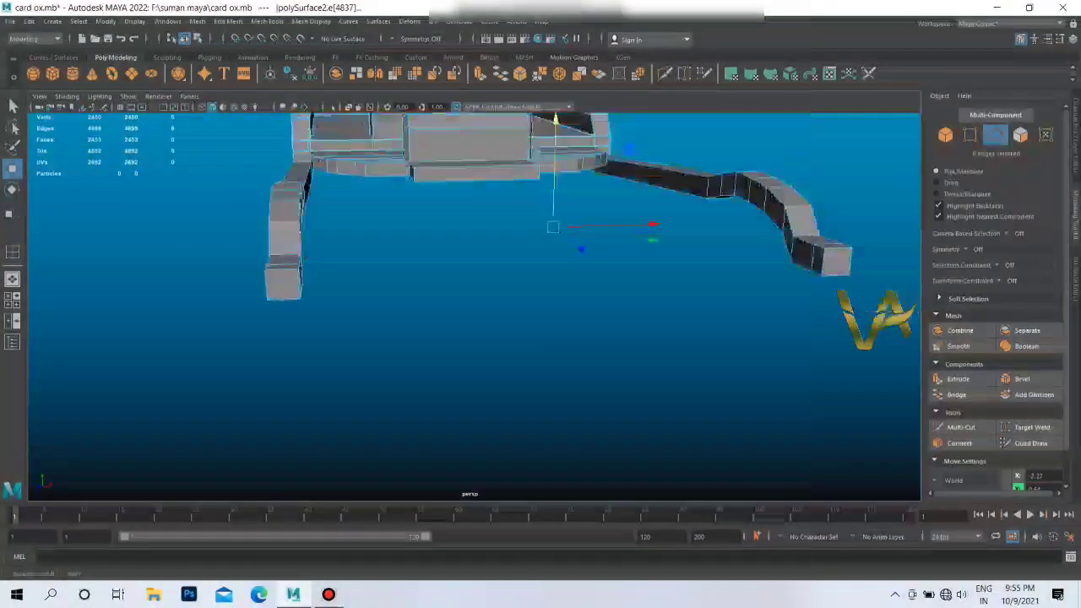
# Step: Extrude one rail's end face and pull it out sideways toward the middle
pyautogui.click(311, 264)
pyautogui.moveTo(312, 264)
pyautogui.keyDown('alt'); pyautogui.mouseDown()
pyautogui.moveTo(319, 255)
pyautogui.moveTo(296, 229)
pyautogui.mouseUp(); pyautogui.keyUp('alt')
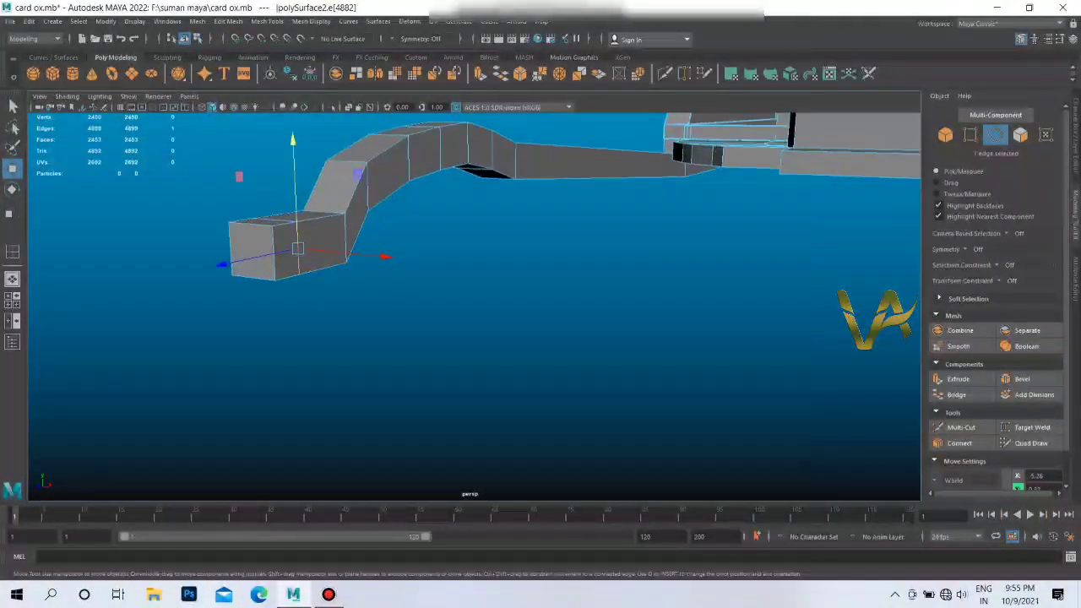
pyautogui.rightClick(294, 227)
pyautogui.click(293, 259)
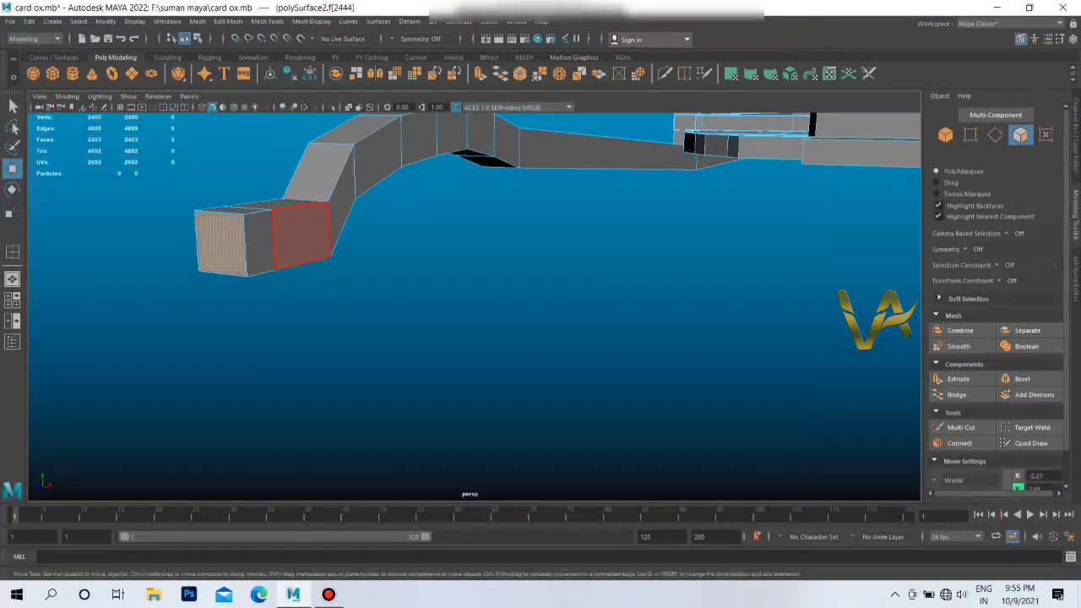
pyautogui.click(290, 237)
pyautogui.keyDown('alt'); pyautogui.moveTo(292, 240); pyautogui.dragTo(203, 287); pyautogui.keyUp('alt')
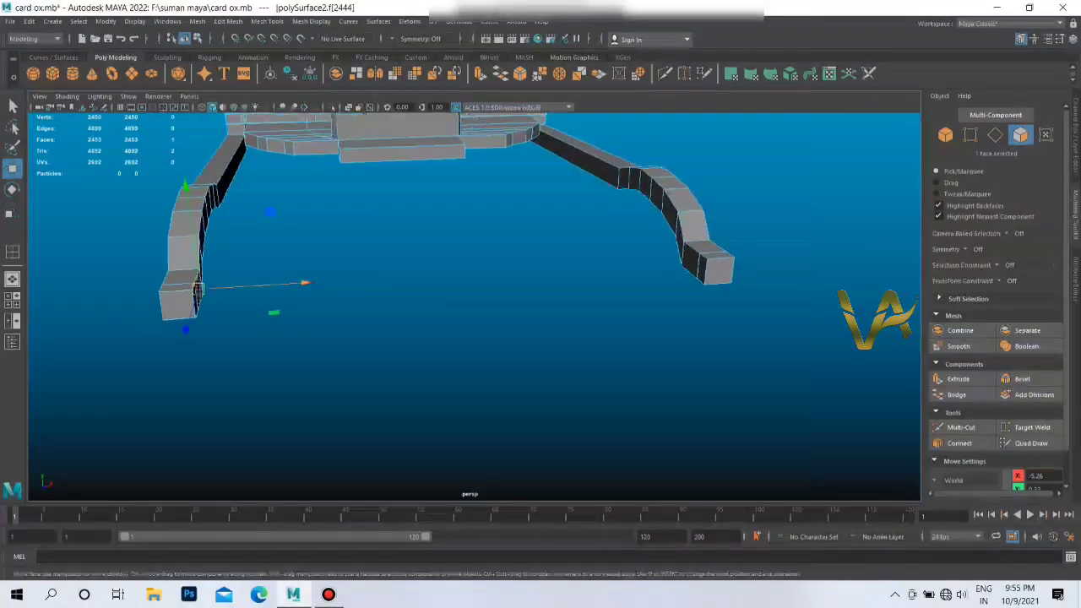
pyautogui.moveTo(304, 283); pyautogui.dragTo(397, 277)
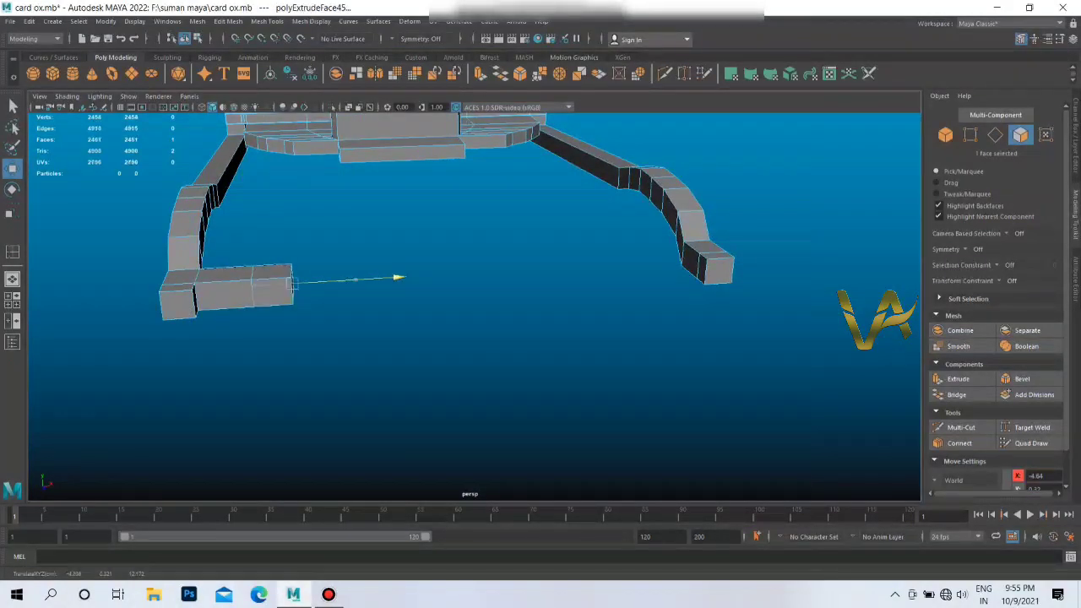
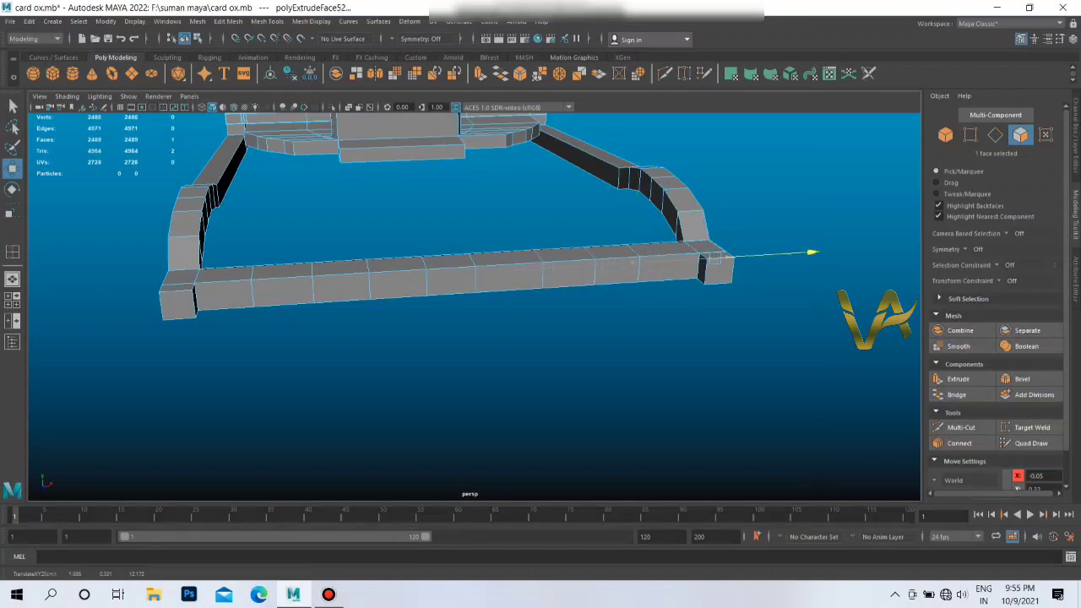
# Step: Select the edge loop across the middle of the front bar and lift it on Y into a sloped hump
pyautogui.moveTo(461, 300); pyautogui.dragTo(524, 252, button='right')
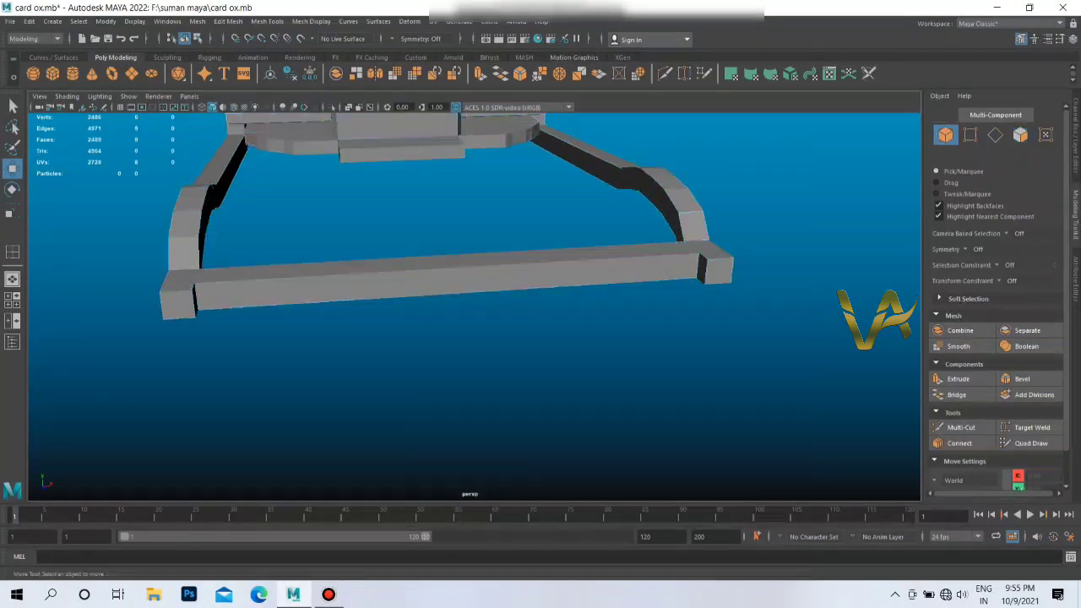
pyautogui.moveTo(524, 252)
pyautogui.keyDown('alt'); pyautogui.mouseDown()
pyautogui.moveTo(240, 173)
pyautogui.moveTo(422, 279)
pyautogui.moveTo(481, 289)
pyautogui.moveTo(439, 253)
pyautogui.moveTo(473, 279)
pyautogui.moveTo(447, 277)
pyautogui.moveTo(541, 288)
pyautogui.mouseUp(); pyautogui.keyUp('alt')
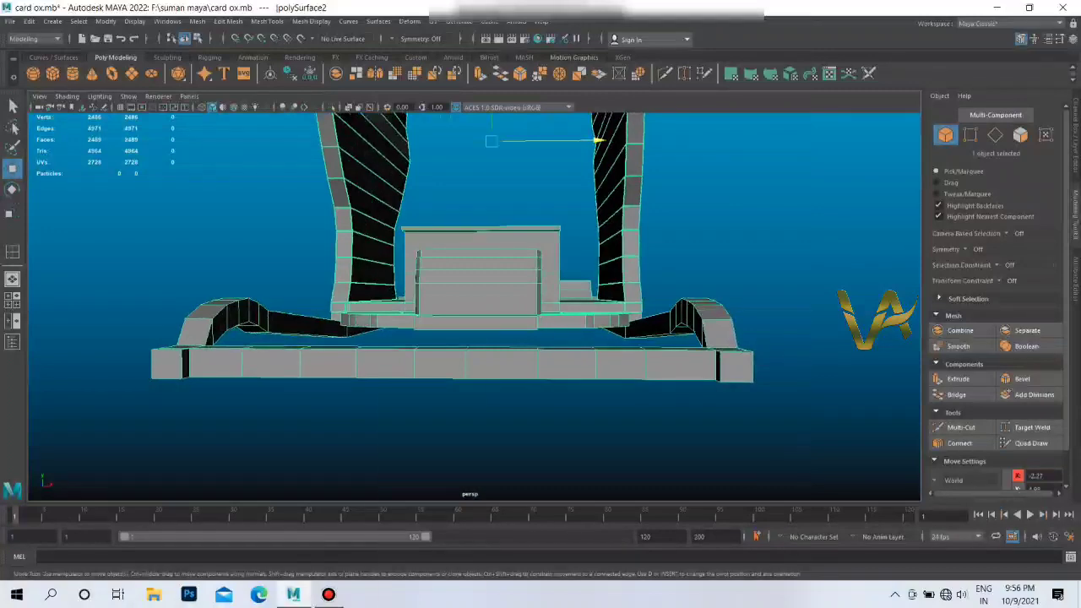
pyautogui.rightClick(431, 286)
pyautogui.moveTo(431, 286); pyautogui.dragTo(431, 255, button='right')
pyautogui.doubleClick(518, 363)
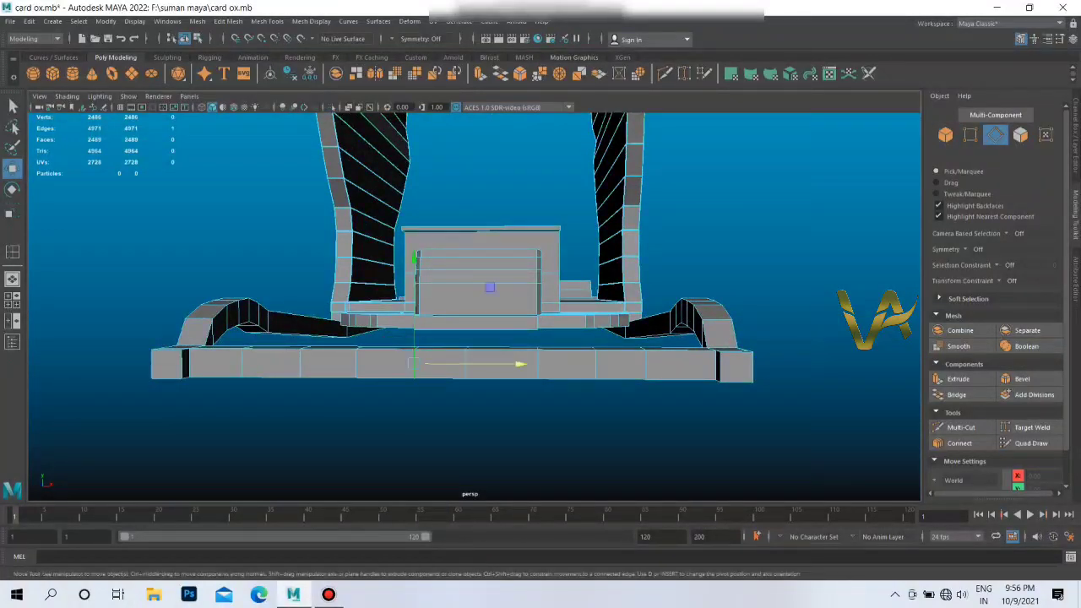
pyautogui.keyDown('alt'); pyautogui.moveTo(490, 287); pyautogui.dragTo(491, 239); pyautogui.keyUp('alt')
pyautogui.scroll(4, 490, 329)
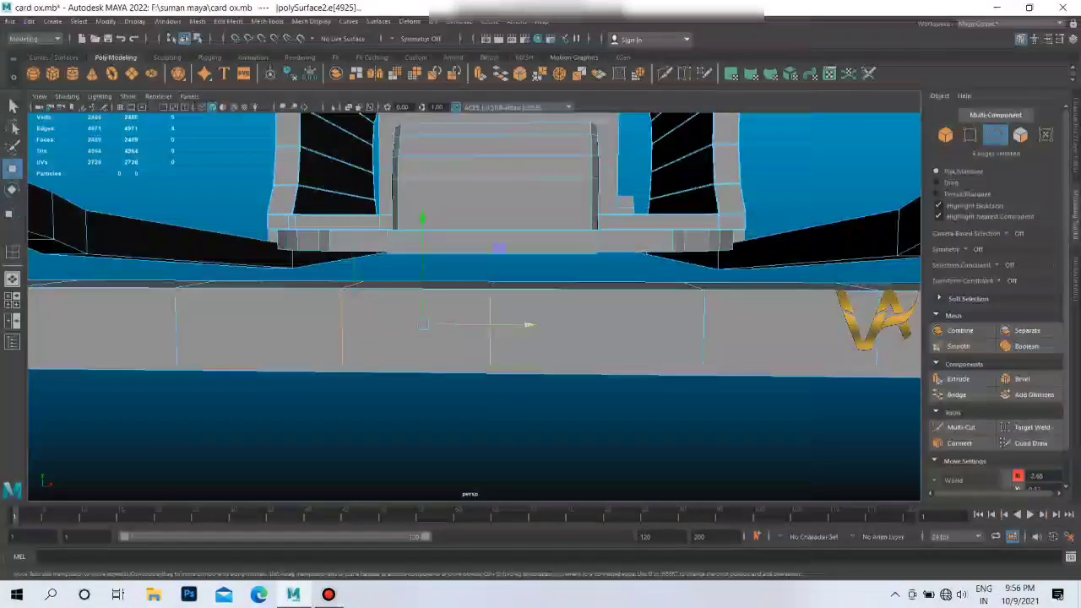
pyautogui.moveTo(422, 218)
pyautogui.mouseDown()
pyautogui.moveTo(431, 304)
pyautogui.moveTo(460, 286)
pyautogui.mouseUp()
pyautogui.scroll(-5, 431, 287)
# Step: Lift the left ramp corner edge loop higher on Y to raise the hump
pyautogui.doubleClick(338, 346)
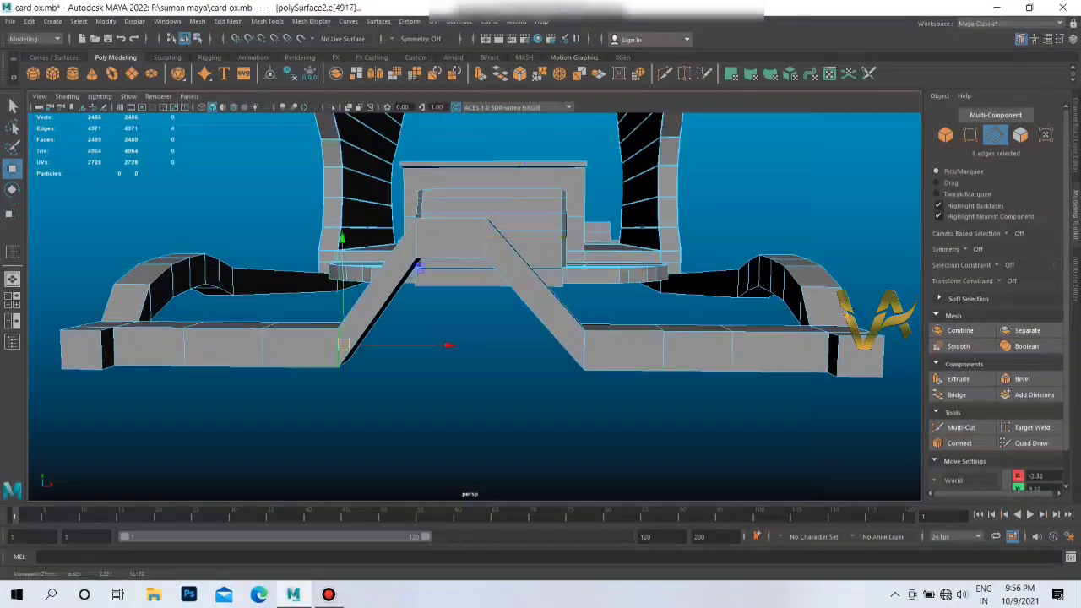
pyautogui.scroll(3, 338, 347)
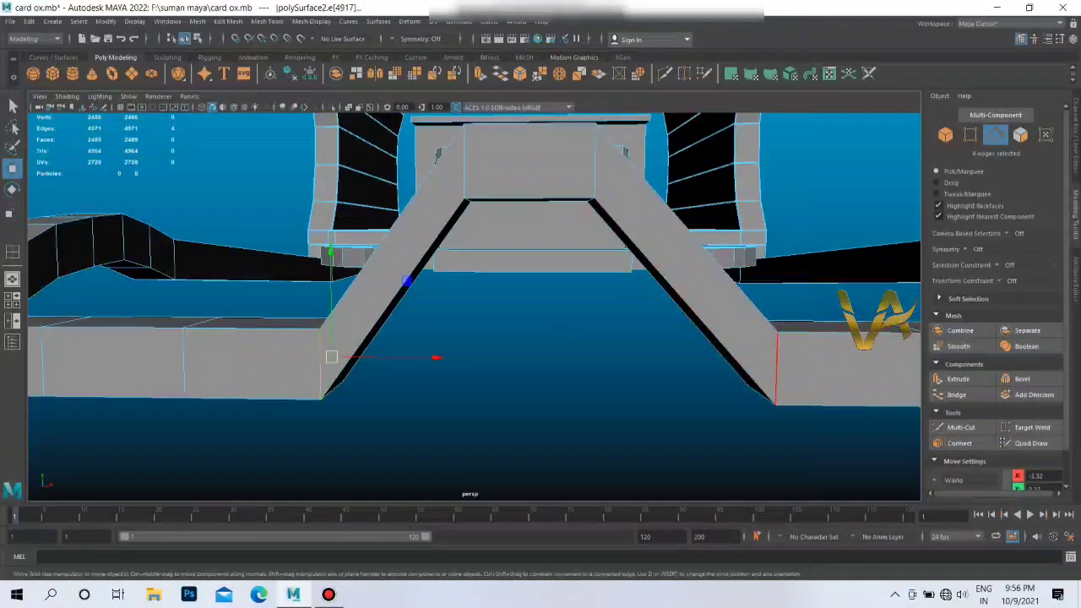
pyautogui.scroll(-3, 473, 296)
pyautogui.moveTo(473, 279)
pyautogui.keyDown('alt'); pyautogui.mouseDown()
pyautogui.moveTo(473, 295)
pyautogui.moveTo(512, 220)
pyautogui.mouseUp(); pyautogui.keyUp('alt')
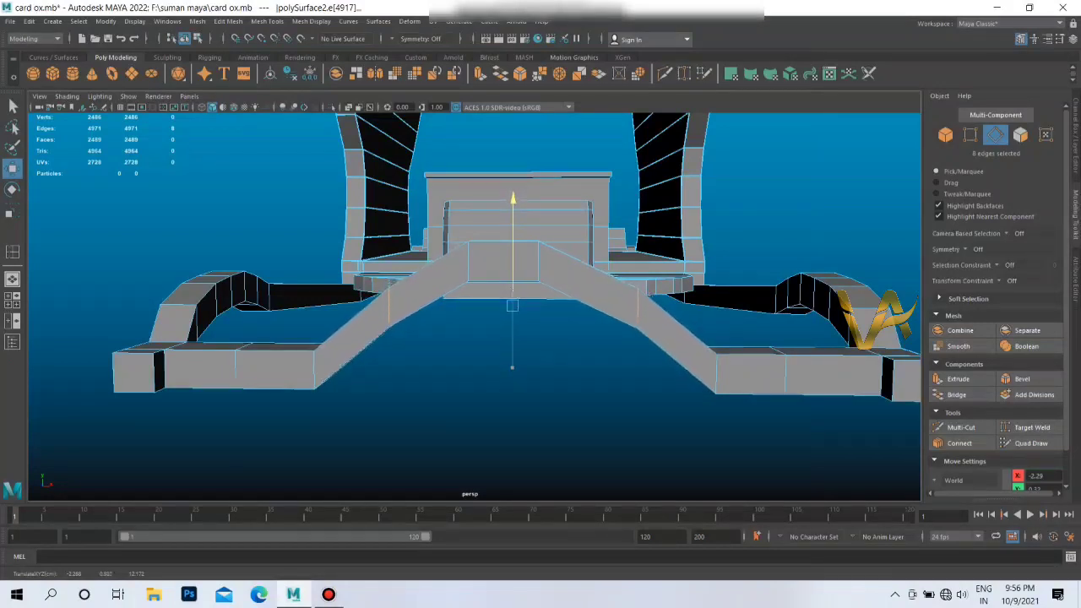
pyautogui.moveTo(512, 211); pyautogui.dragTo(512, 203)
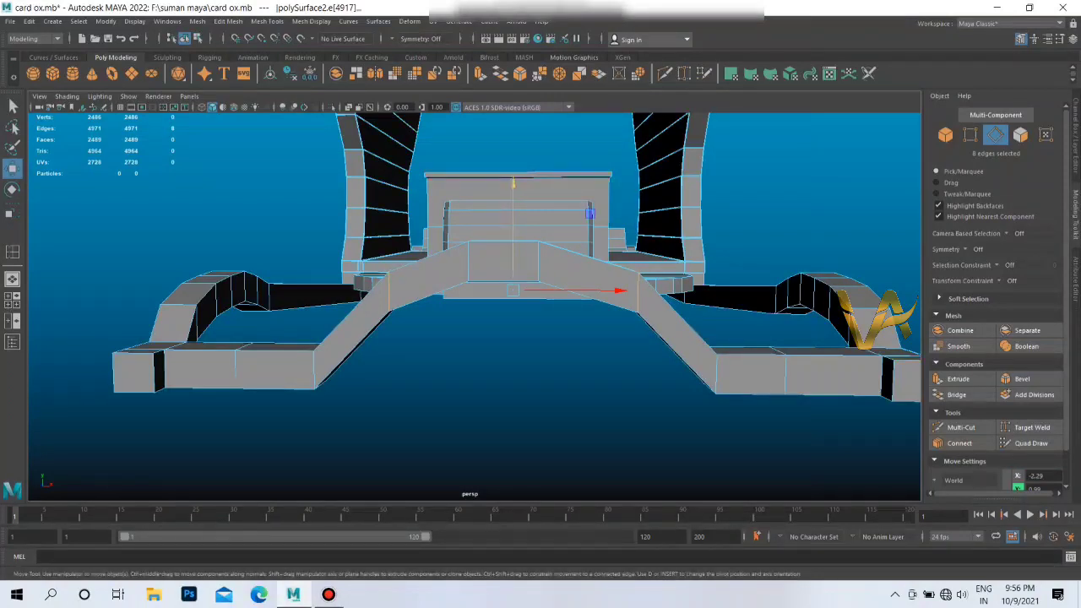
pyautogui.moveTo(513, 182); pyautogui.dragTo(513, 176)
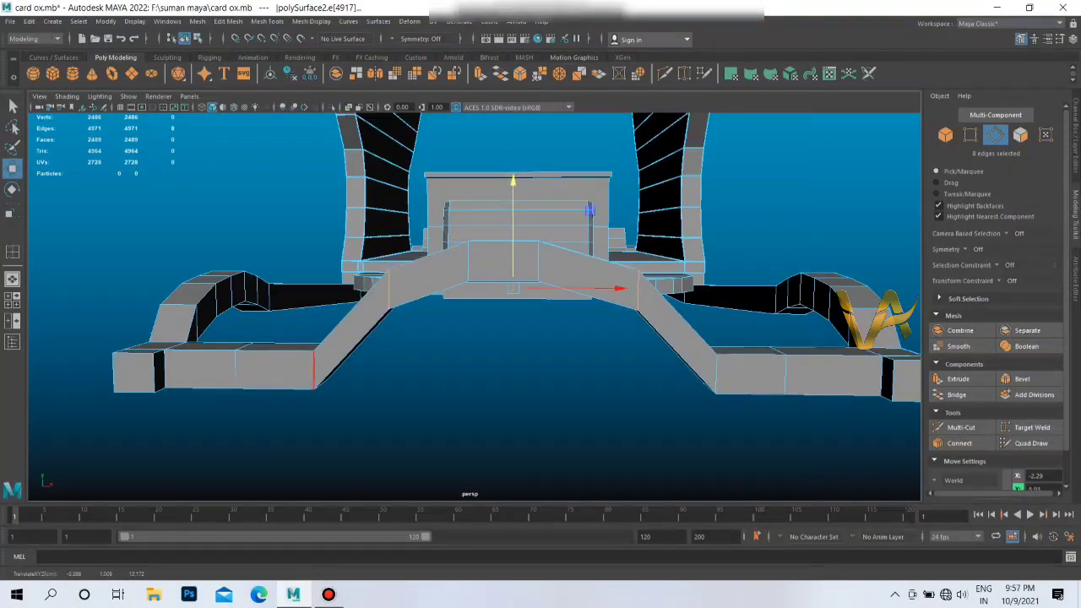
# Step: Add more ramp edges, then extrude a single crossbar edge with Ctrl+E
pyautogui.keyDown('shift'); pyautogui.click(551, 251); pyautogui.keyUp('shift')
pyautogui.click(717, 374)
pyautogui.hotkey('ctrl', 'e')
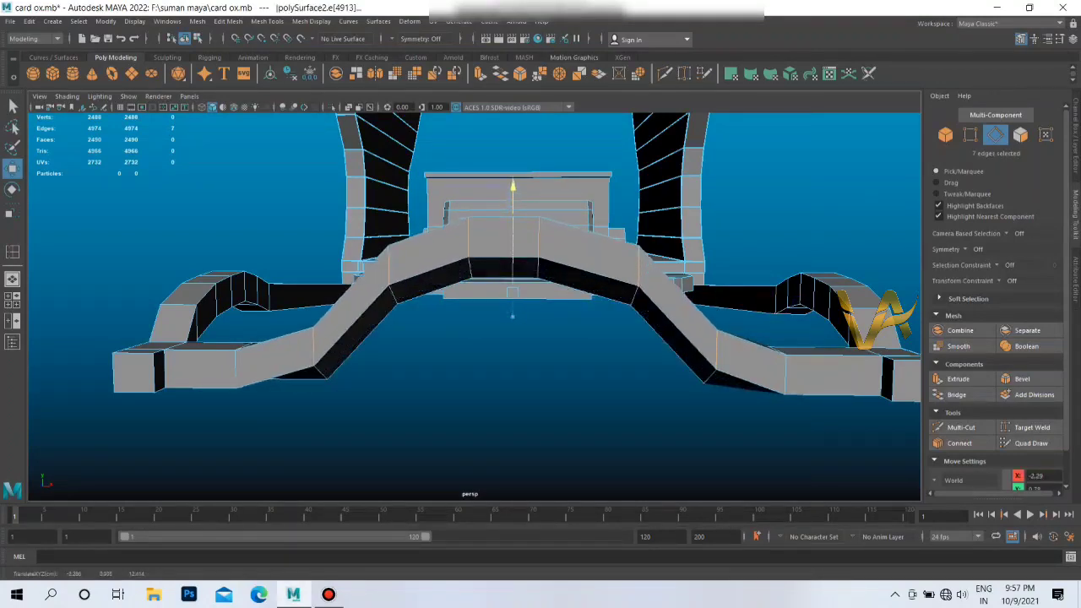
# Step: Raise the left ramp's vertical edge loop, then undo back to before the edge extrusion
pyautogui.click(507, 423)
pyautogui.doubleClick(314, 372)
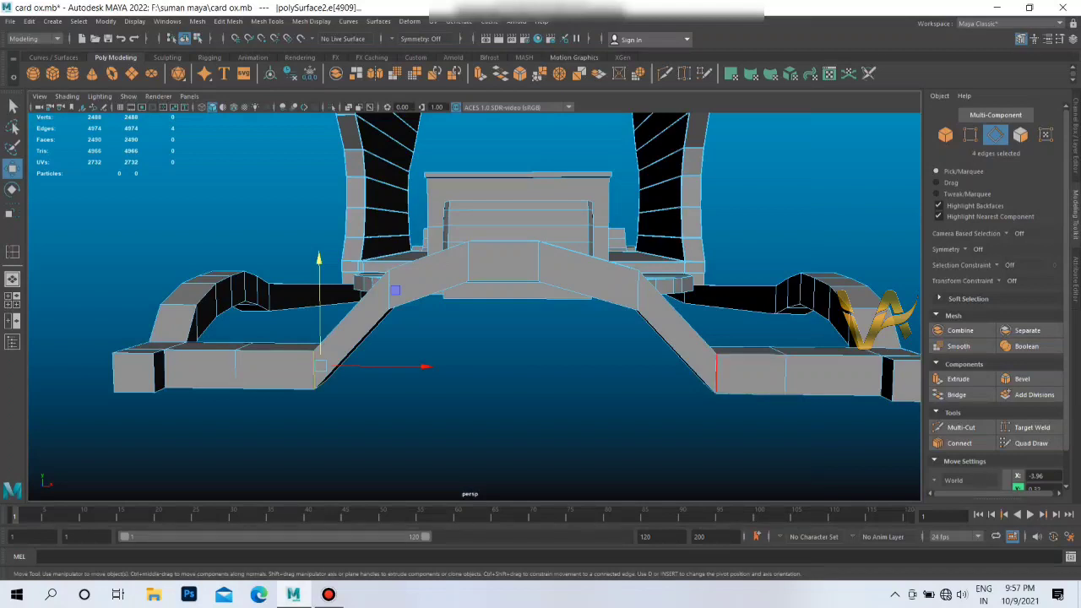
pyautogui.moveTo(513, 263); pyautogui.dragTo(512, 211)
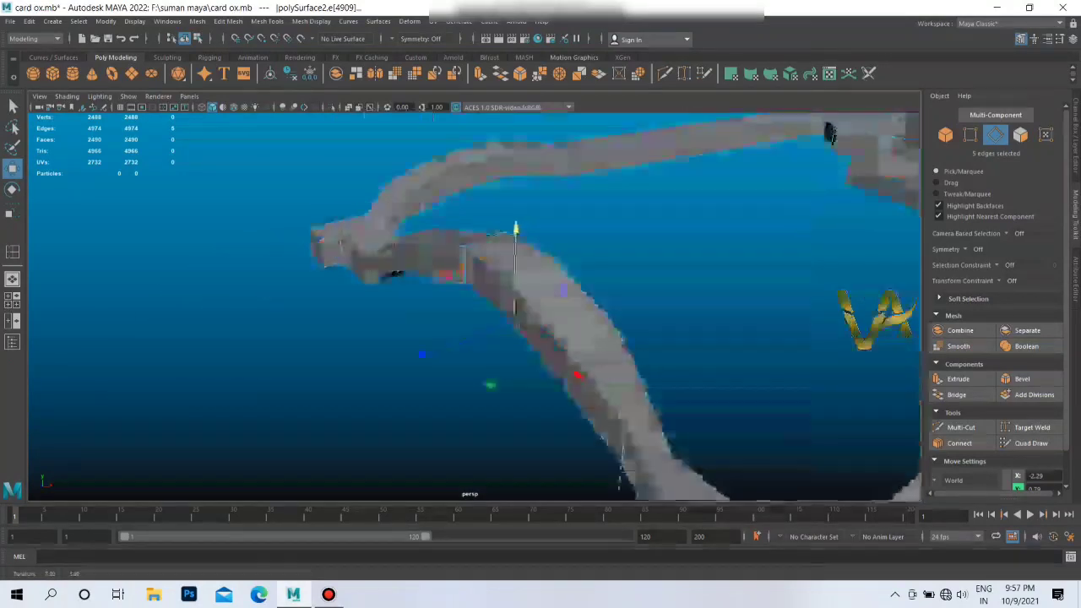
pyautogui.moveTo(514, 232)
pyautogui.keyDown('alt'); pyautogui.mouseDown()
pyautogui.moveTo(453, 207)
pyautogui.moveTo(540, 254)
pyautogui.moveTo(431, 224)
pyautogui.mouseUp(); pyautogui.keyUp('alt')
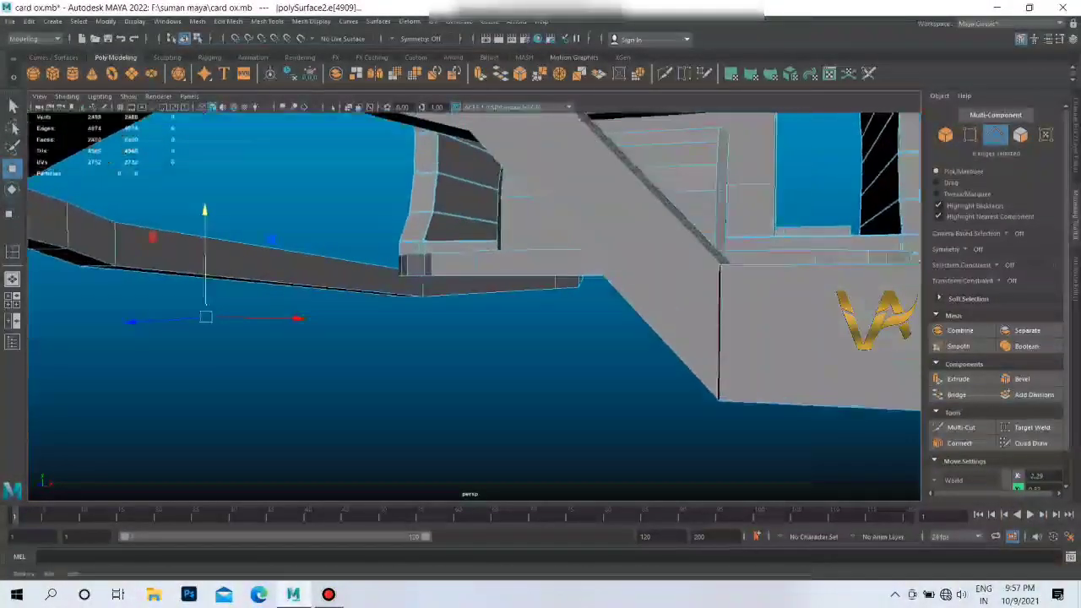
pyautogui.hotkey('ctrl', 'z')
pyautogui.hotkey('ctrl', 'z')
pyautogui.hotkey('ctrl', 'z')
pyautogui.hotkey('ctrl', 'z')
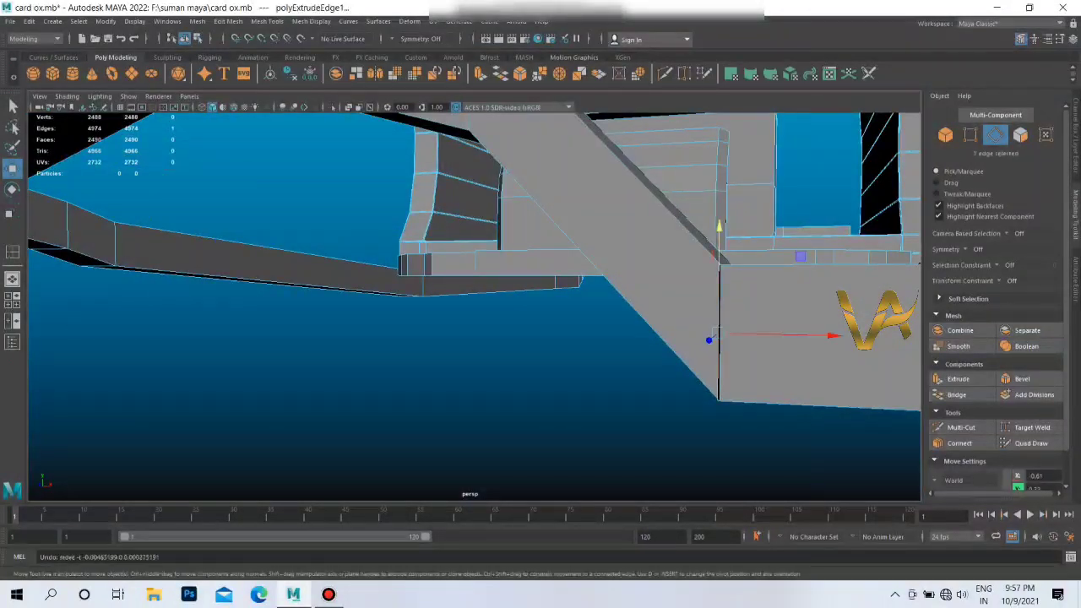
pyautogui.hotkey('ctrl', 'z')
pyautogui.keyDown('alt'); pyautogui.moveTo(473, 253); pyautogui.dragTo(557, 241); pyautogui.keyUp('alt')
pyautogui.hotkey('ctrl', 'z')
# Step: Lift the arch's right-side edges upward into a smoother, higher curve
pyautogui.click(813, 321)
pyautogui.keyDown('alt'); pyautogui.moveTo(813, 321); pyautogui.dragTo(718, 355); pyautogui.keyUp('alt')
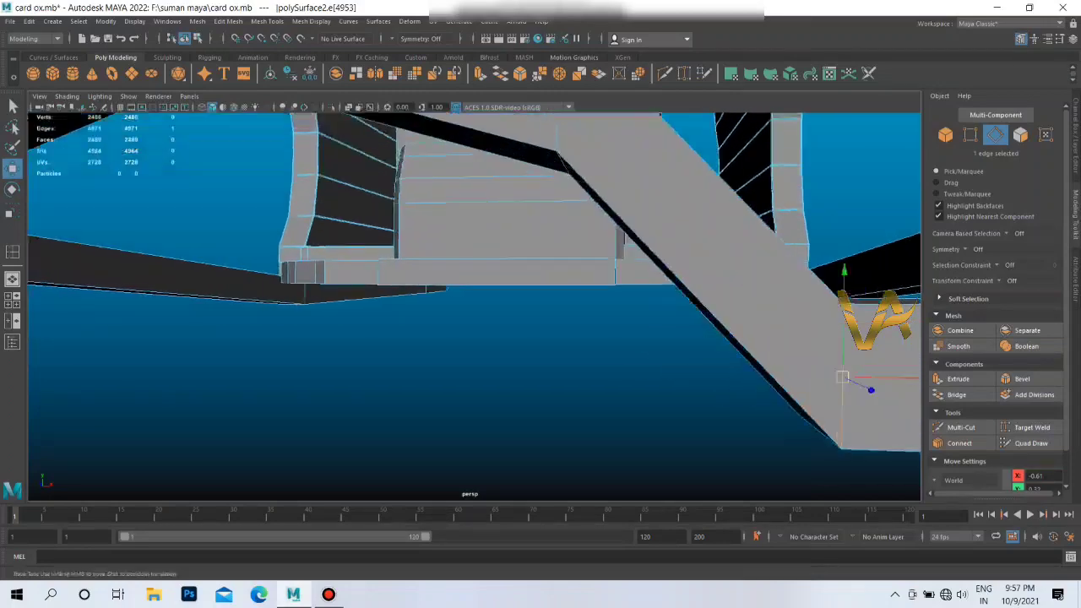
pyautogui.keyDown('alt'); pyautogui.moveTo(718, 355); pyautogui.dragTo(712, 356, button='right'); pyautogui.keyUp('alt')
pyautogui.scroll(-2, 718, 355)
pyautogui.scroll(-3, 726, 342)
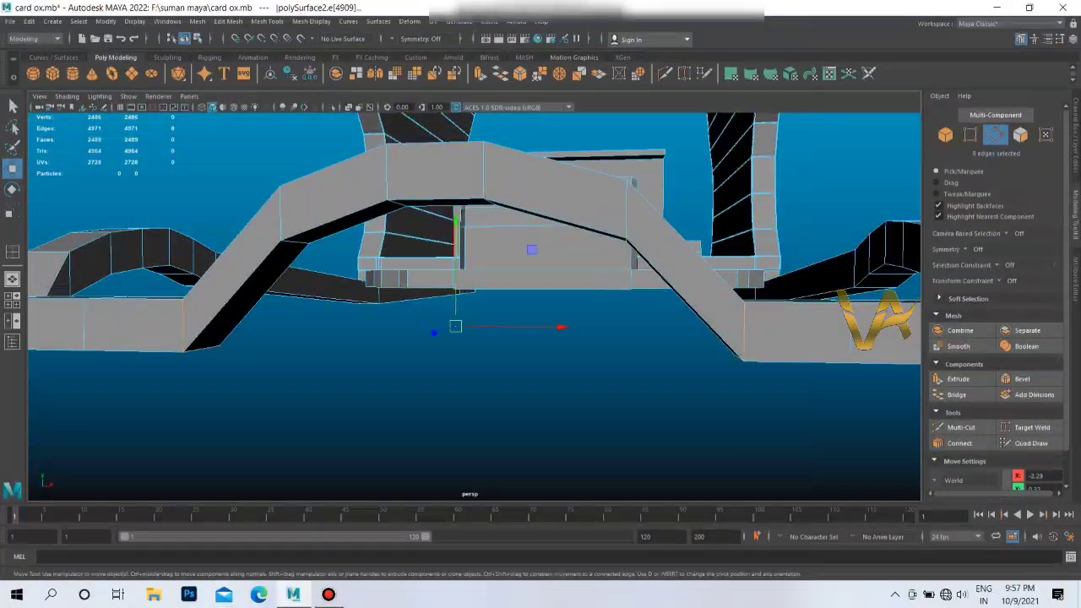
pyautogui.moveTo(455, 237); pyautogui.dragTo(455, 152)
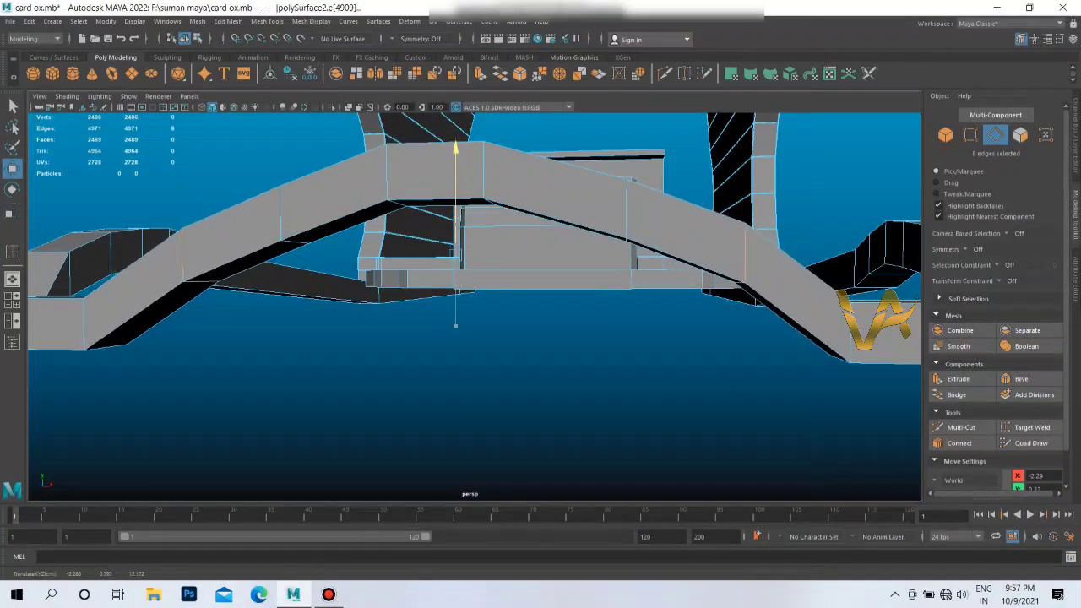
pyautogui.keyDown('shift'); pyautogui.click(456, 160); pyautogui.keyUp('shift')
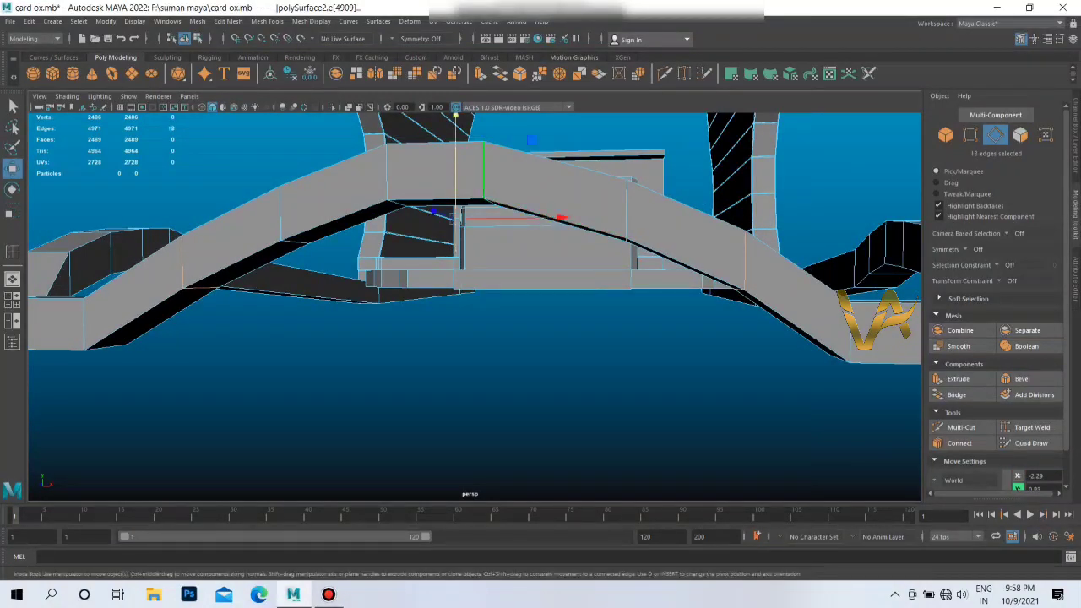
pyautogui.moveTo(456, 123); pyautogui.dragTo(455, 118)
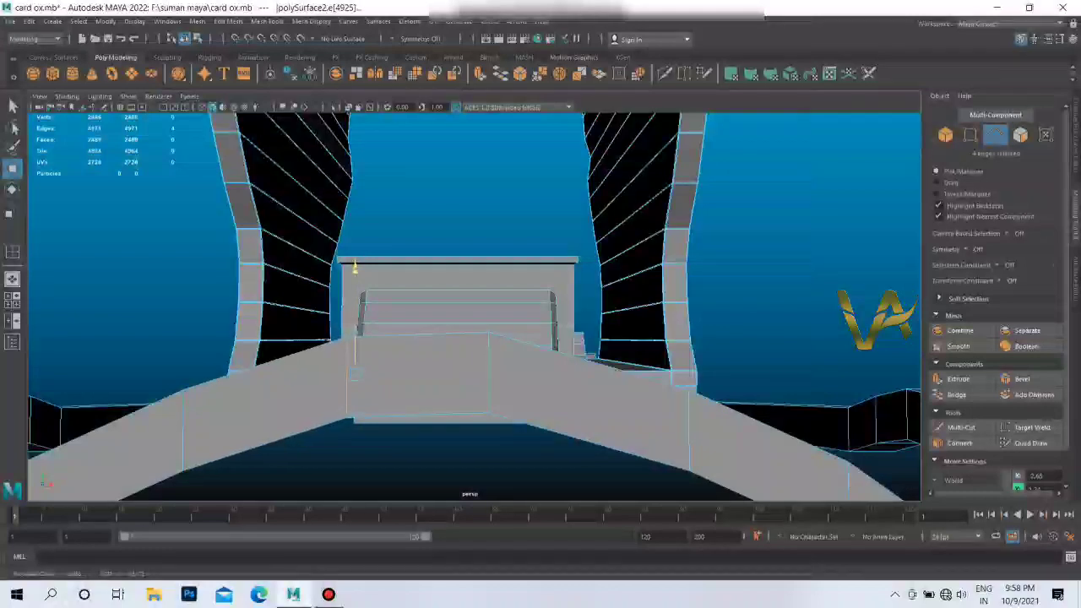
# Step: Lower an edge loop on the arch's right side slightly, then return to object mode
pyautogui.doubleClick(489, 392)
pyautogui.moveTo(487, 270); pyautogui.dragTo(488, 276)
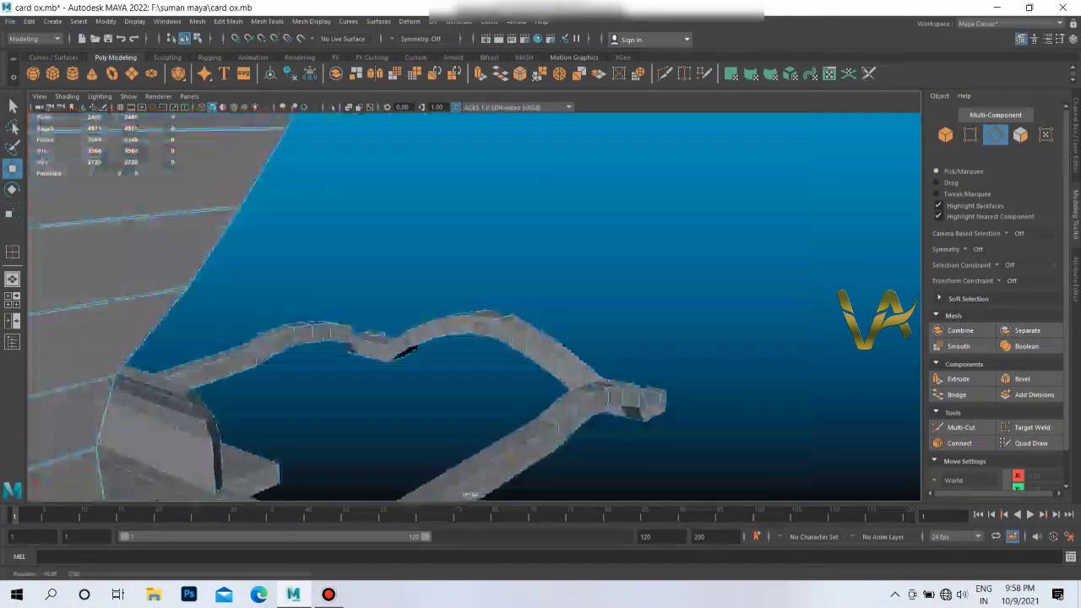
pyautogui.moveTo(453, 285); pyautogui.dragTo(499, 274, button='right')
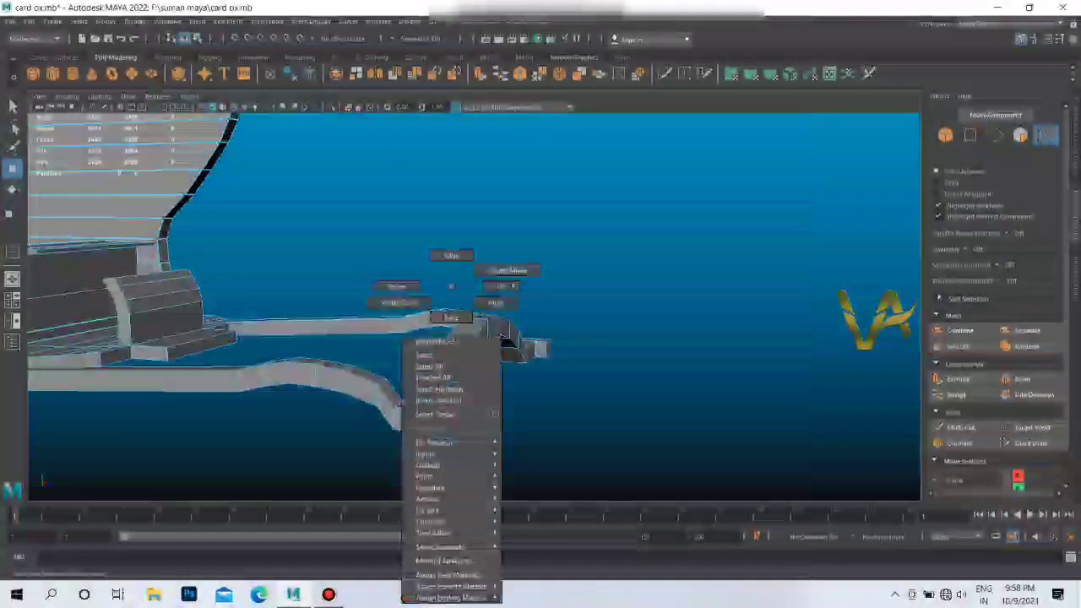
pyautogui.moveTo(473, 304)
pyautogui.keyDown('alt'); pyautogui.mouseDown()
pyautogui.moveTo(506, 278)
pyautogui.moveTo(541, 304)
pyautogui.moveTo(608, 313)
pyautogui.moveTo(524, 334)
pyautogui.mouseUp(); pyautogui.keyUp('alt')
pyautogui.scroll(3, 338, 321)
# Step: On the frame mesh, lower a side shaft edge loop slightly to ease its bend
pyautogui.click(507, 330)
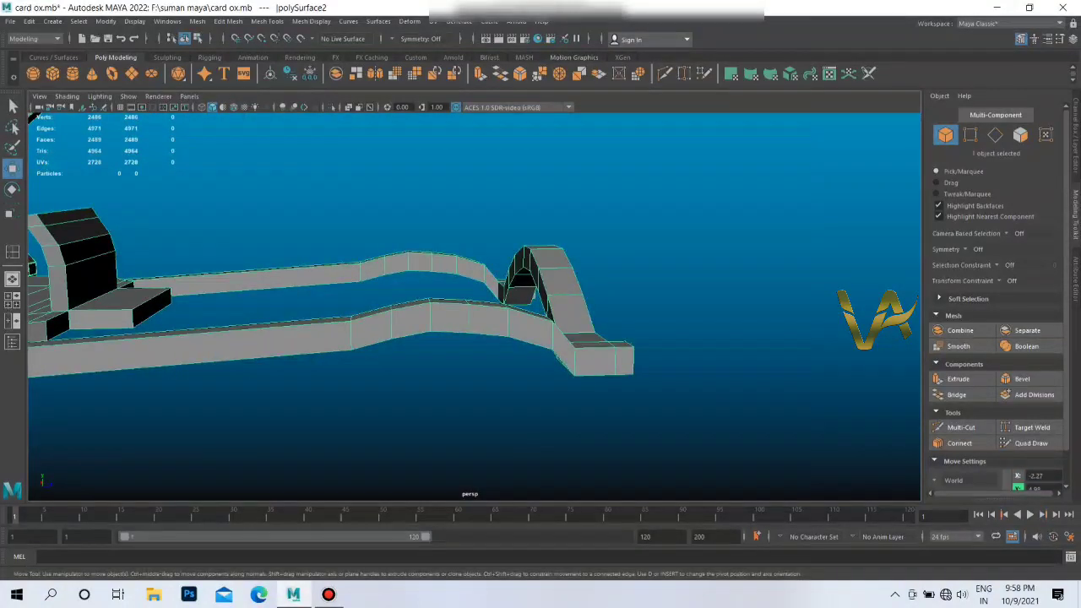
pyautogui.rightClick(346, 287)
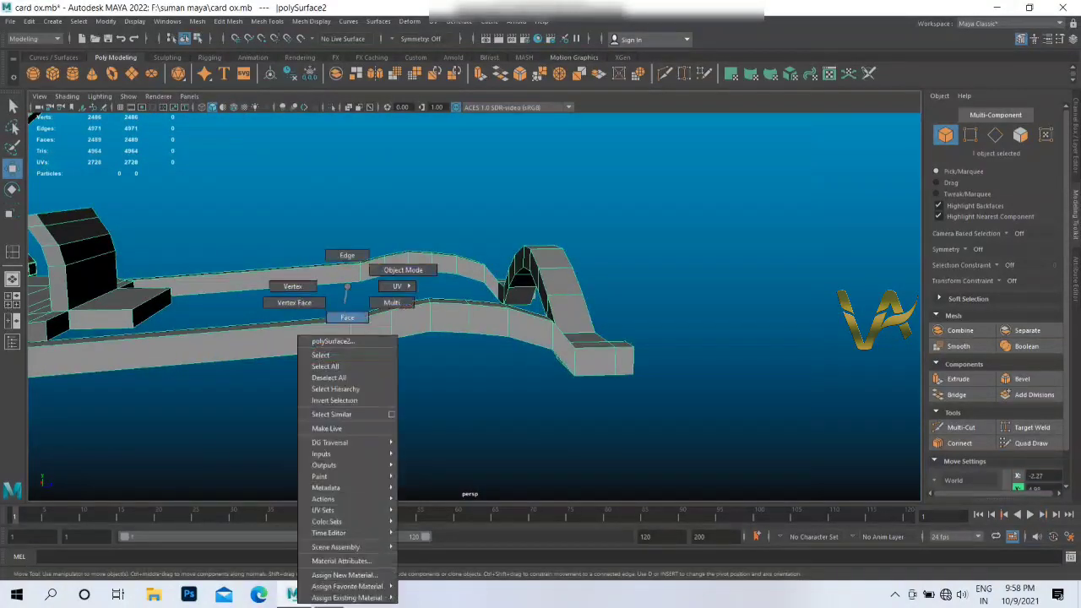
pyautogui.moveTo(346, 287); pyautogui.dragTo(347, 255, button='right')
pyautogui.doubleClick(351, 334)
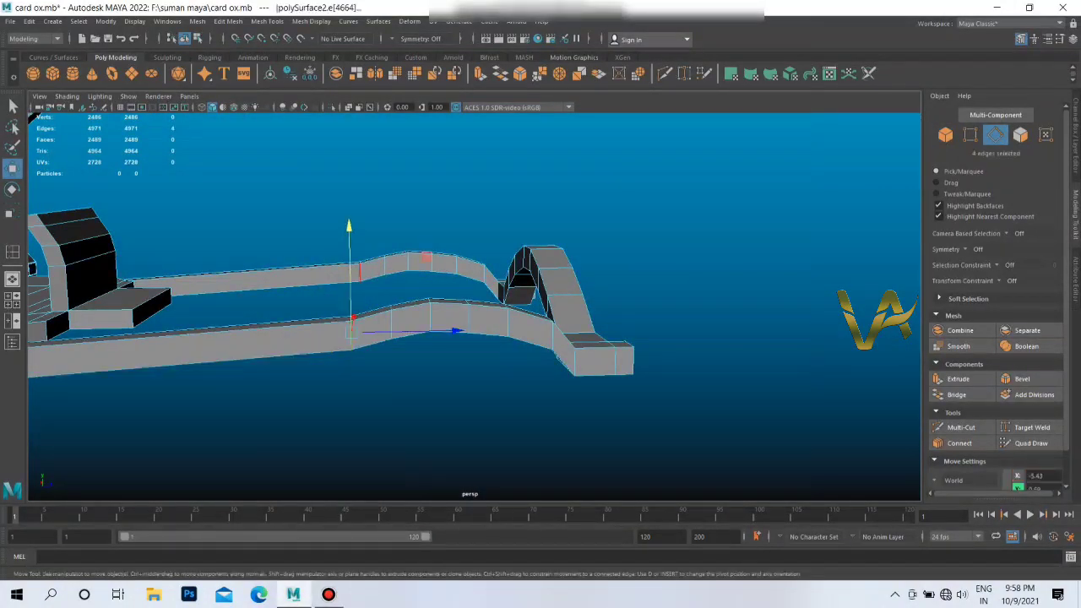
pyautogui.moveTo(358, 282)
pyautogui.mouseDown()
pyautogui.moveTo(507, 292)
pyautogui.moveTo(439, 295)
pyautogui.moveTo(380, 279)
pyautogui.mouseUp()
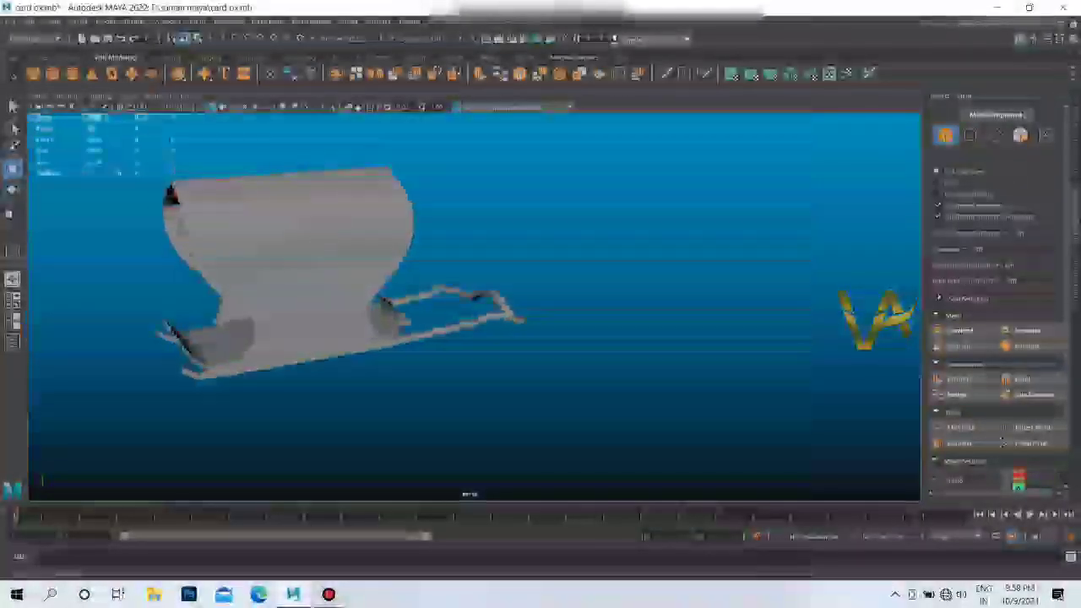
pyautogui.scroll(2, 473, 304)
pyautogui.scroll(1, 473, 304)
pyautogui.scroll(1, 473, 304)
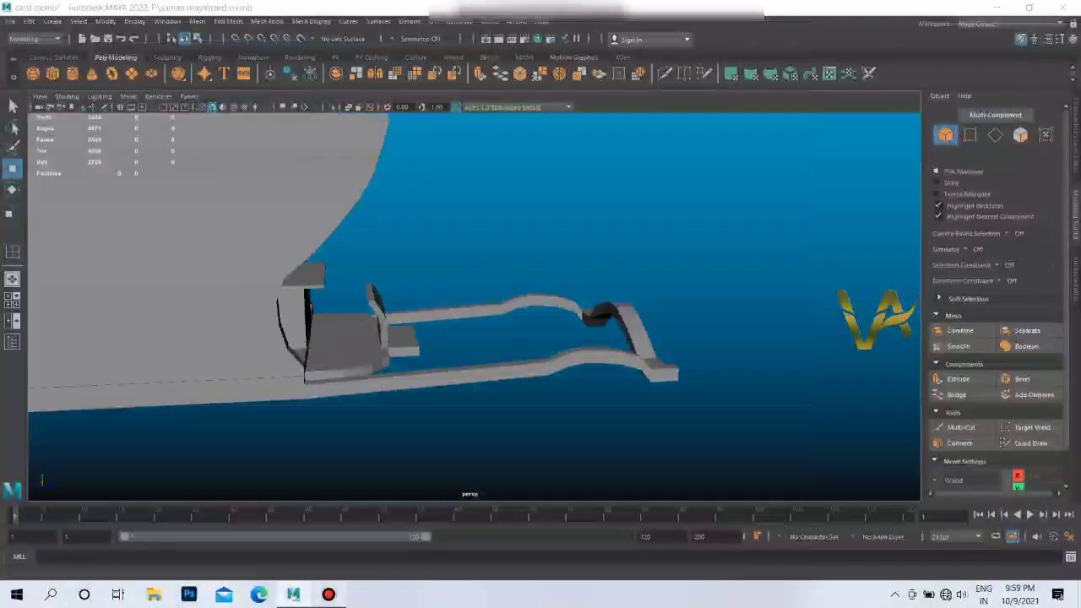
pyautogui.scroll(-2, 473, 304)
# Step: Inspect the cart from the side and select the whole cart mesh
pyautogui.keyDown('alt'); pyautogui.moveTo(474, 304); pyautogui.dragTo(388, 296); pyautogui.keyUp('alt')
pyautogui.scroll(1, 473, 304)
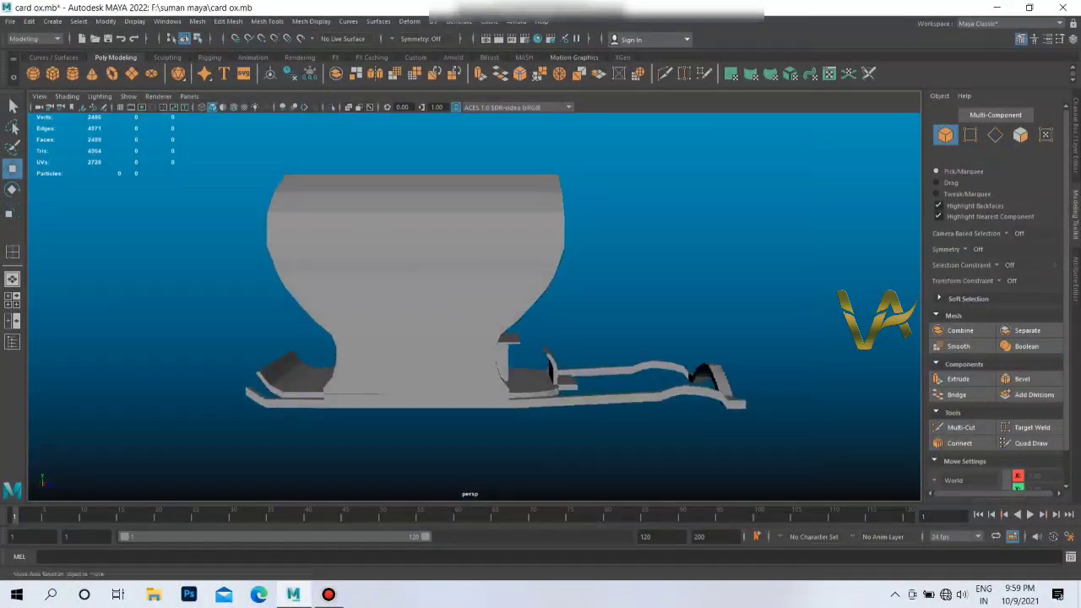
pyautogui.scroll(3, 473, 304)
pyautogui.moveTo(473, 304)
pyautogui.keyDown('alt'); pyautogui.mouseDown()
pyautogui.moveTo(363, 287)
pyautogui.moveTo(473, 304)
pyautogui.moveTo(405, 288)
pyautogui.mouseUp(); pyautogui.keyUp('alt')
pyautogui.scroll(-2, 473, 304)
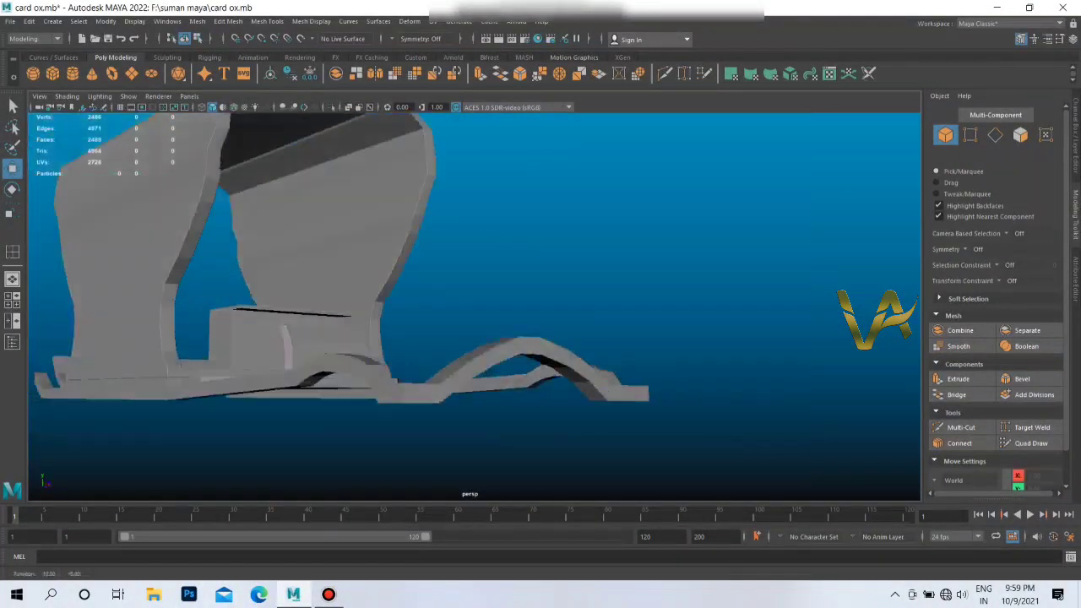
pyautogui.click(355, 253)
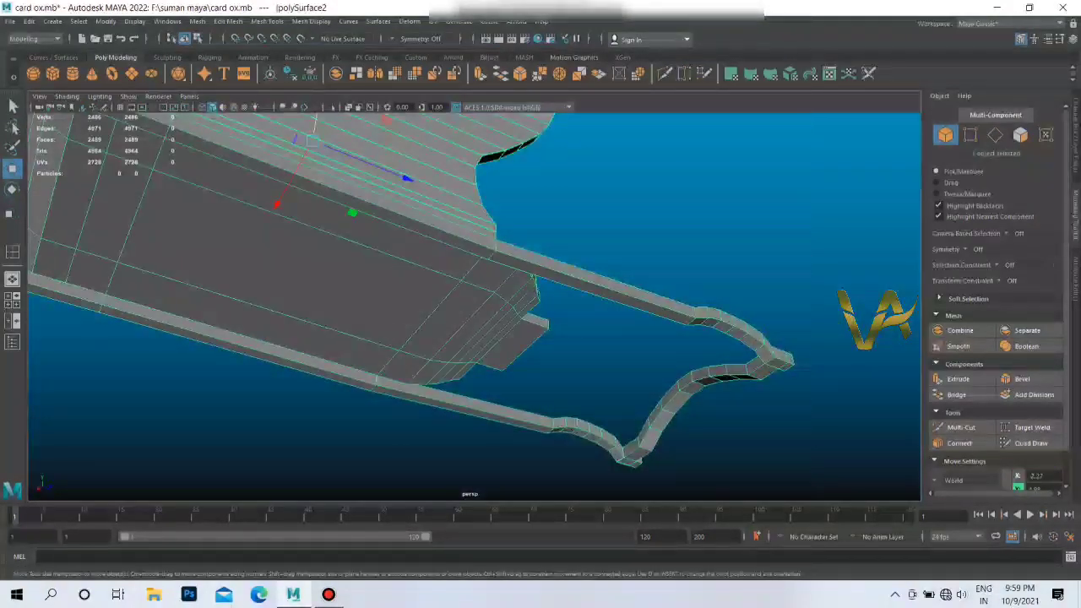
pyautogui.keyDown('alt'); pyautogui.moveTo(473, 338); pyautogui.dragTo(423, 254); pyautogui.keyUp('alt')
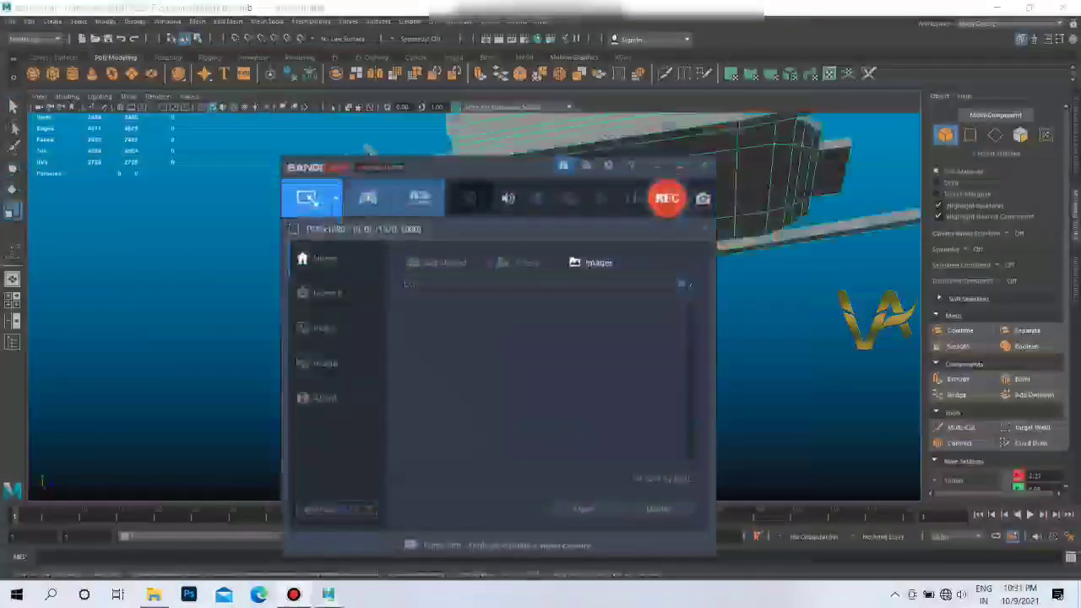
pyautogui.keyDown('alt'); pyautogui.moveTo(473, 253); pyautogui.dragTo(473, 363); pyautogui.keyUp('alt')
# Step: Cut a new edge across the bucket's underside face with Multi-Cut and frame the whole model
pyautogui.keyDown('shift'); pyautogui.rightClick(478, 283); pyautogui.keyUp('shift')
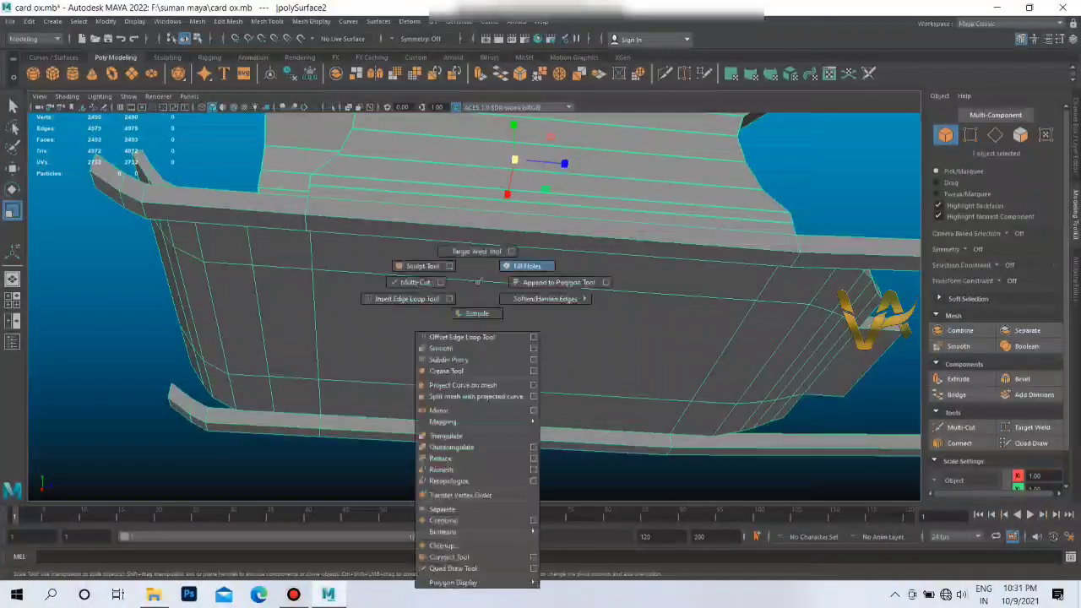
pyautogui.click(416, 282)
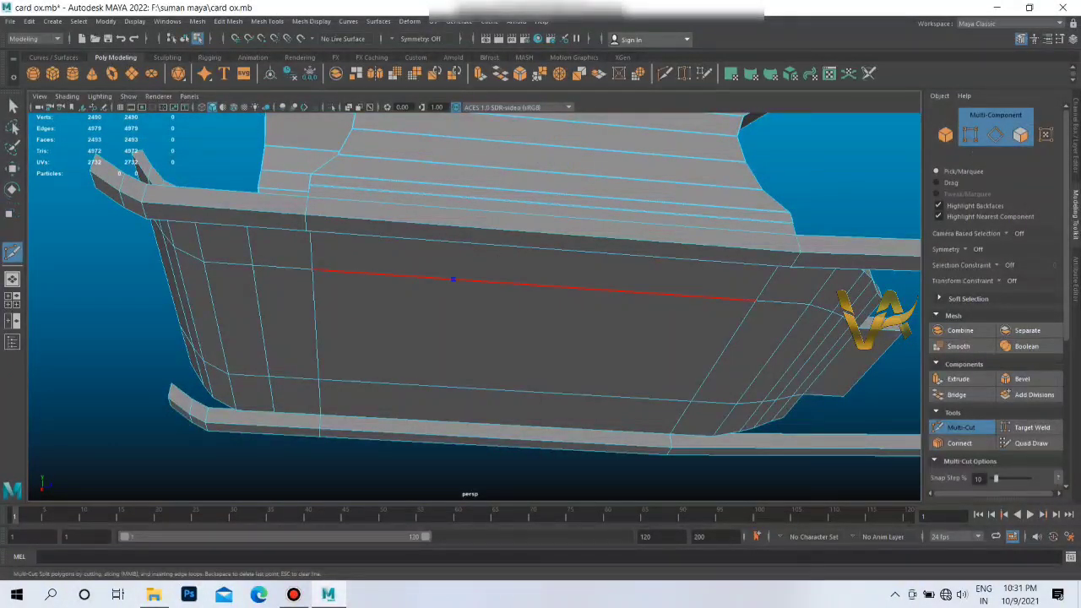
pyautogui.click(529, 285)
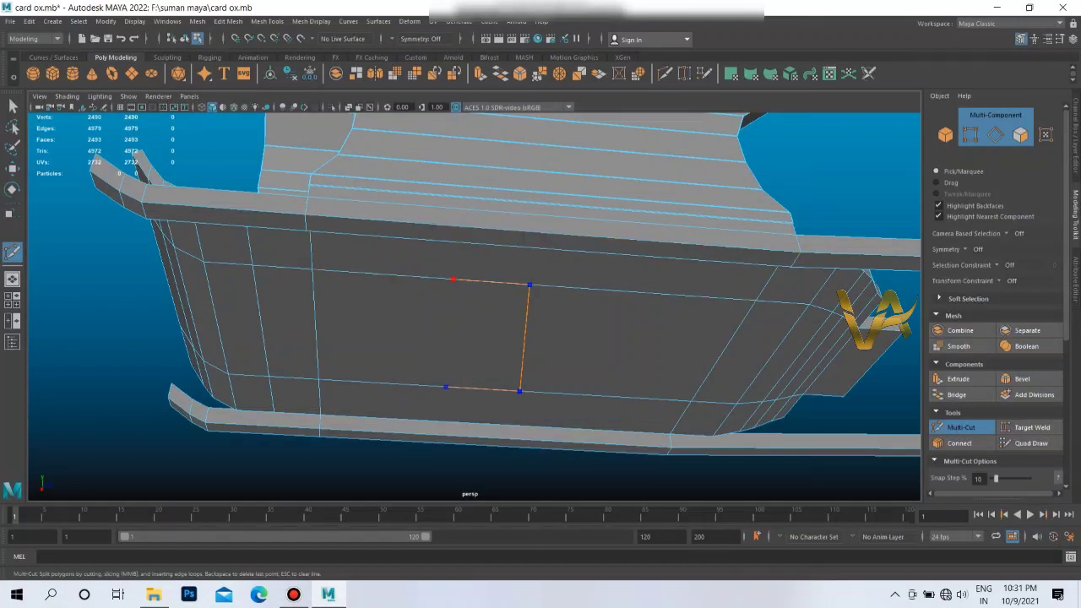
pyautogui.moveTo(473, 304)
pyautogui.keyDown('alt'); pyautogui.mouseDown()
pyautogui.moveTo(507, 321)
pyautogui.moveTo(591, 253)
pyautogui.moveTo(473, 321)
pyautogui.moveTo(507, 304)
pyautogui.mouseUp(); pyautogui.keyUp('alt')
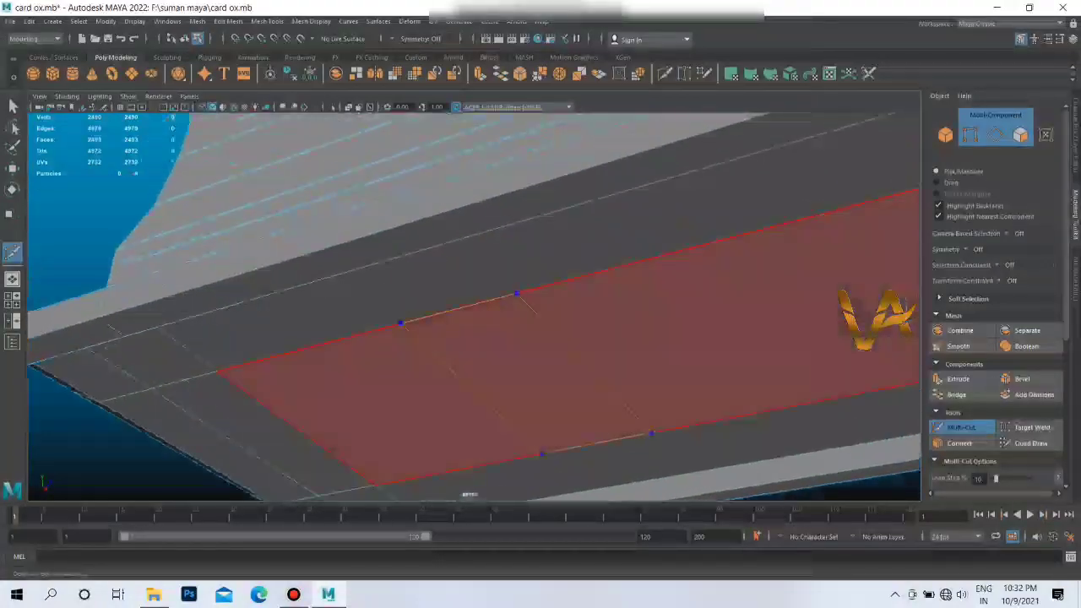
pyautogui.click(516, 294)
pyautogui.press('f')
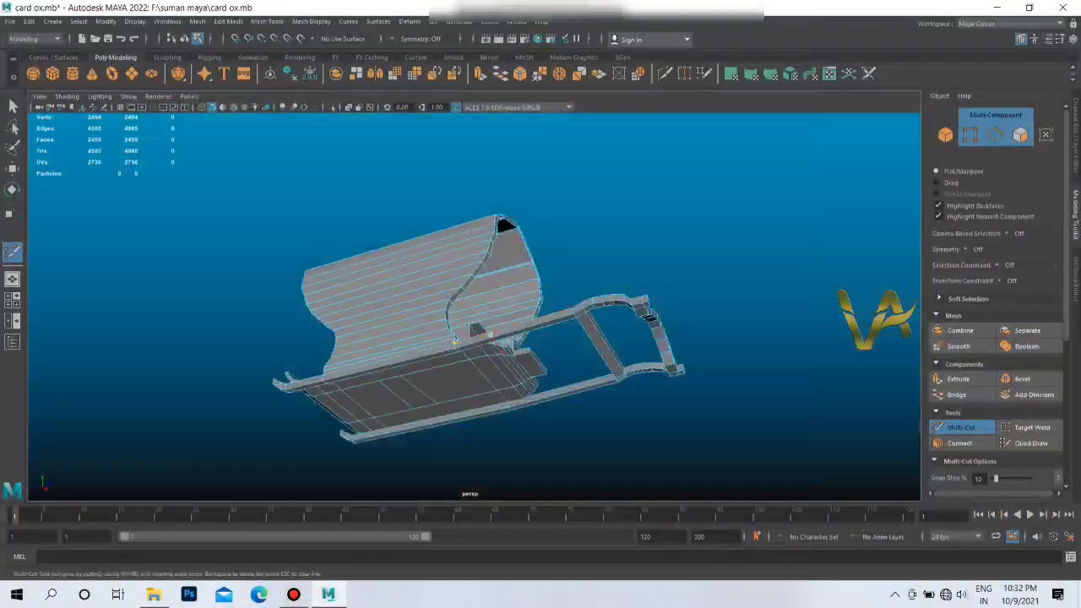
pyautogui.moveTo(473, 321)
pyautogui.keyDown('alt'); pyautogui.mouseDown()
pyautogui.moveTo(507, 287)
pyautogui.moveTo(473, 304)
pyautogui.moveTo(507, 287)
pyautogui.moveTo(507, 304)
pyautogui.mouseUp(); pyautogui.keyUp('alt')
# Step: Extrude the selected underside face and pull it down into a box
pyautogui.press('w')
pyautogui.hotkey('ctrl', 'e')
pyautogui.moveTo(415, 288); pyautogui.dragTo(414, 363)
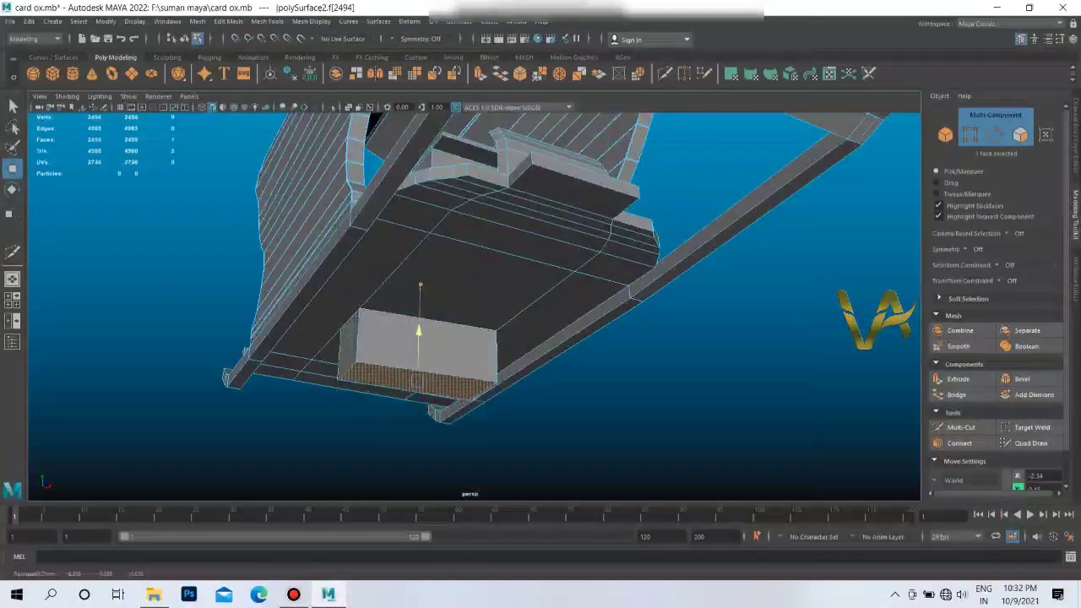
pyautogui.moveTo(507, 304)
pyautogui.keyDown('alt'); pyautogui.mouseDown()
pyautogui.moveTo(473, 321)
pyautogui.moveTo(473, 279)
pyautogui.moveTo(511, 250)
pyautogui.mouseUp(); pyautogui.keyUp('alt')
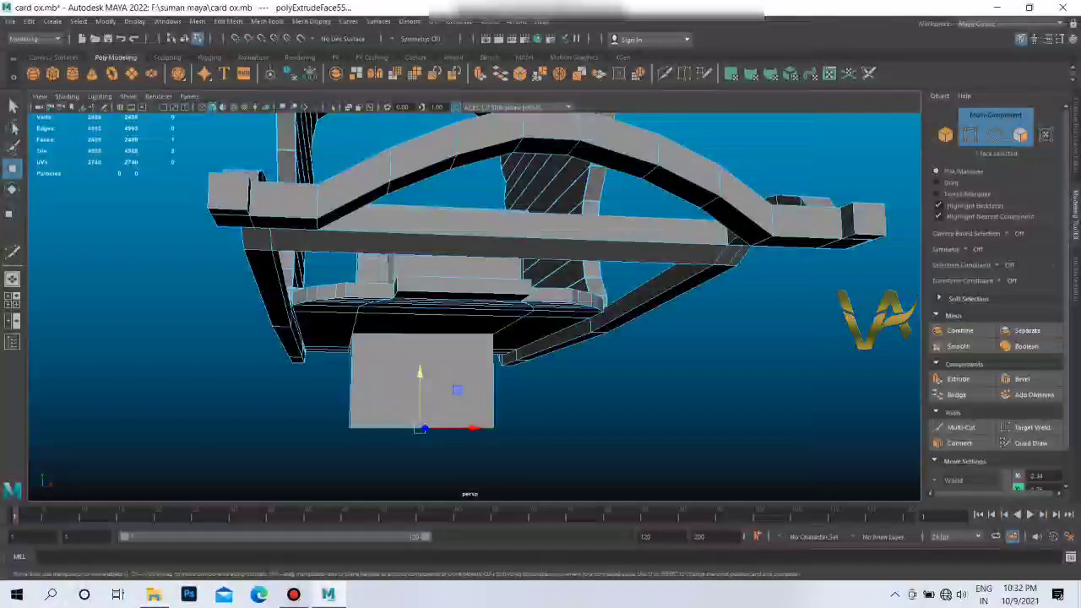
pyautogui.keyDown('alt'); pyautogui.moveTo(473, 321); pyautogui.dragTo(549, 261); pyautogui.keyUp('alt')
pyautogui.hotkey('ctrl', 'z')
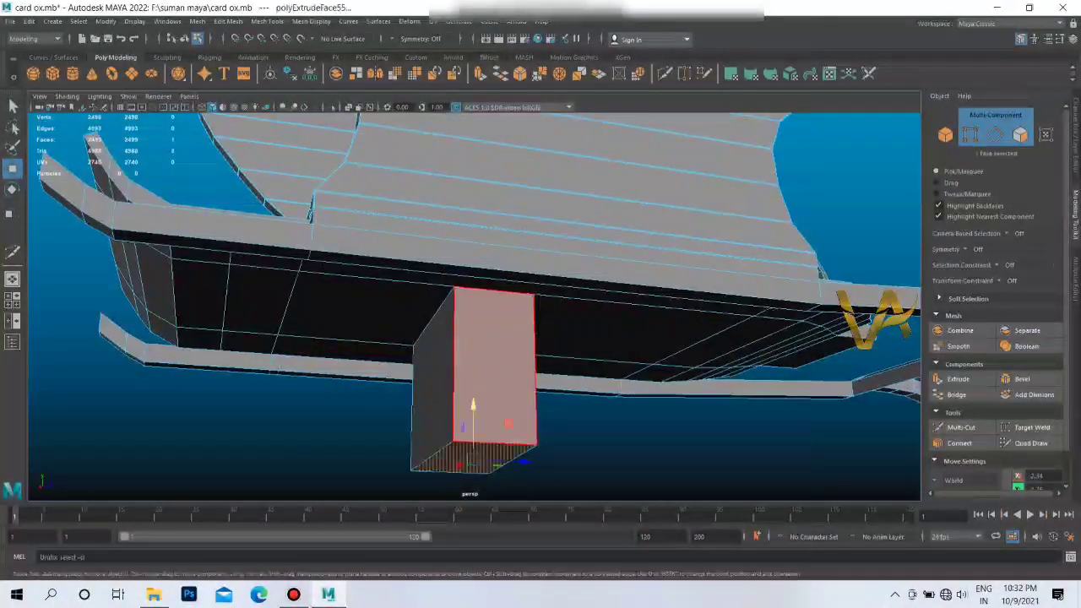
pyautogui.hotkey('ctrl', 'z')
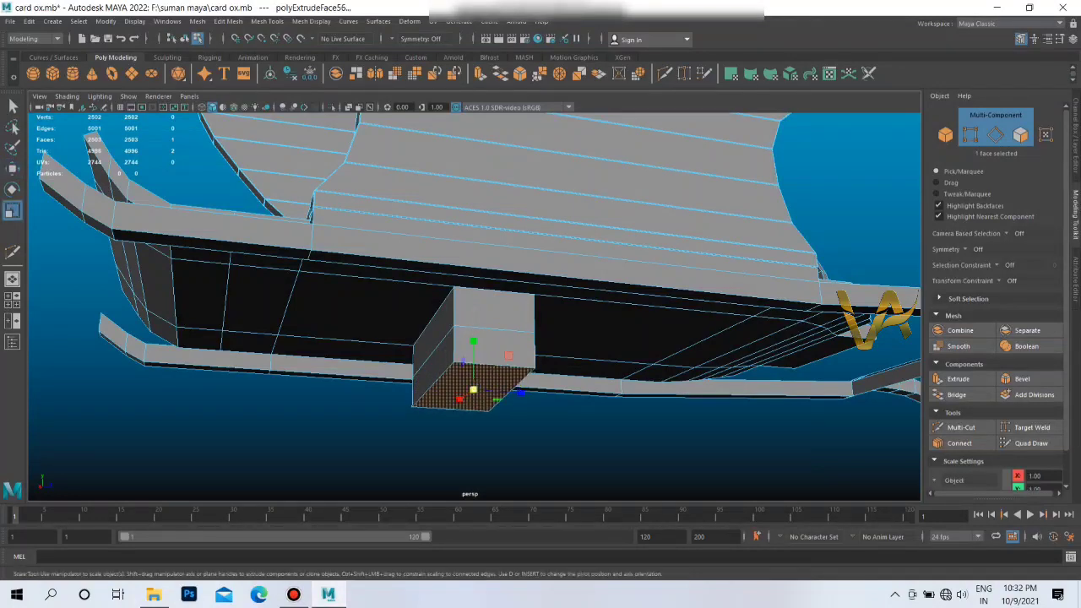
# Step: Widen the box's bottom face, extrude it and push it down into a flared base
pyautogui.moveTo(473, 390); pyautogui.dragTo(490, 390)
pyautogui.press('e')
pyautogui.press('w')
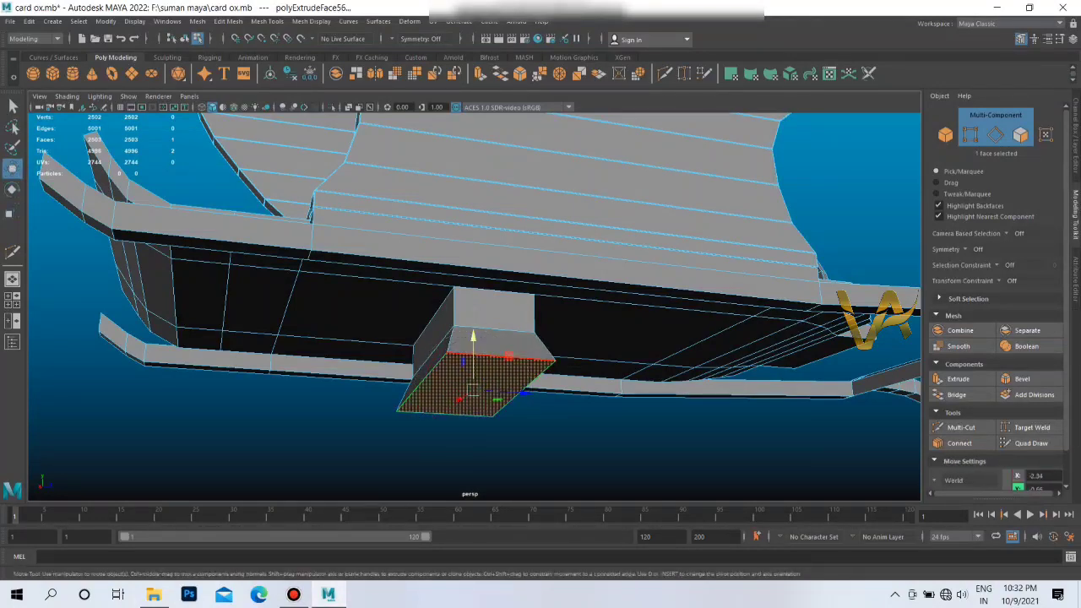
pyautogui.keyDown('shift'); pyautogui.moveTo(473, 346); pyautogui.dragTo(473, 376); pyautogui.keyUp('shift')
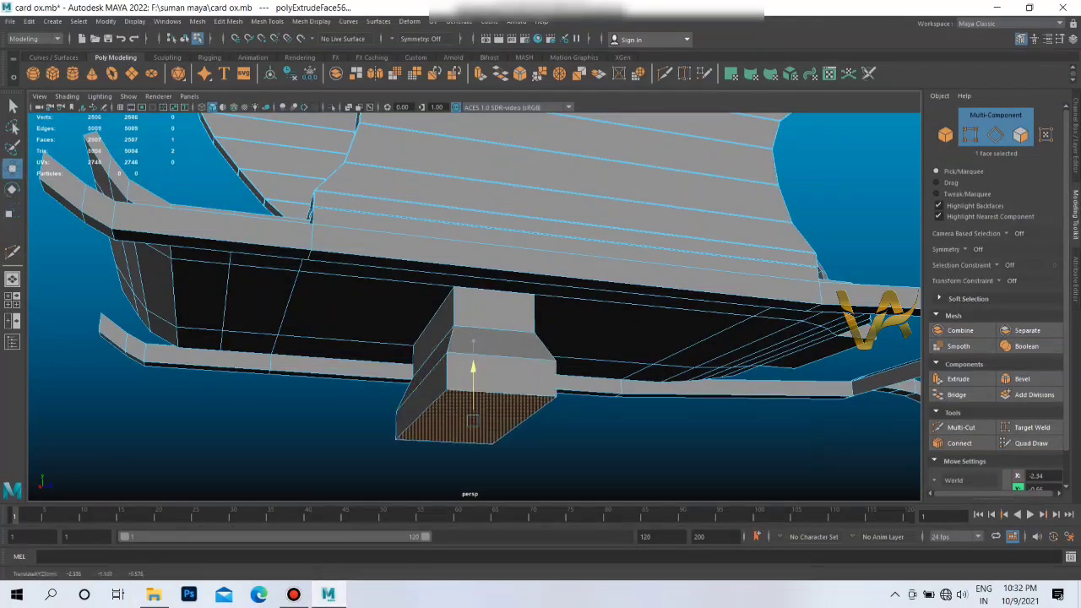
pyautogui.moveTo(473, 338)
pyautogui.keyDown('alt'); pyautogui.mouseDown()
pyautogui.moveTo(566, 266)
pyautogui.moveTo(490, 355)
pyautogui.moveTo(448, 321)
pyautogui.mouseUp(); pyautogui.keyUp('alt')
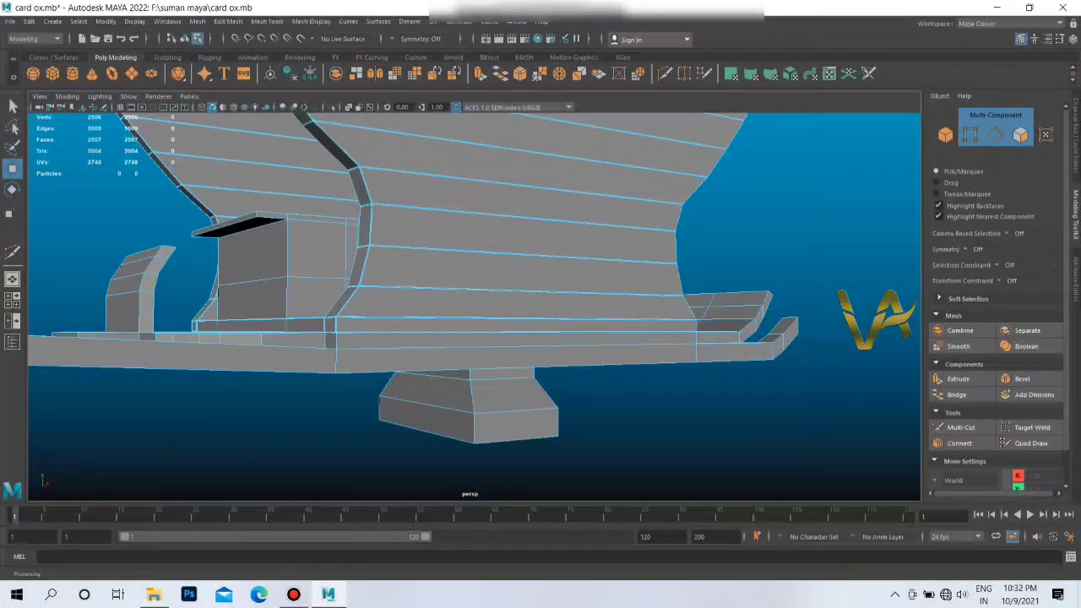
# Step: Move the new cylinder out from under the hull to the right
pyautogui.moveTo(478, 285); pyautogui.dragTo(536, 270, button='right')
pyautogui.keyDown('alt'); pyautogui.moveTo(537, 270); pyautogui.dragTo(482, 287); pyautogui.keyUp('alt')
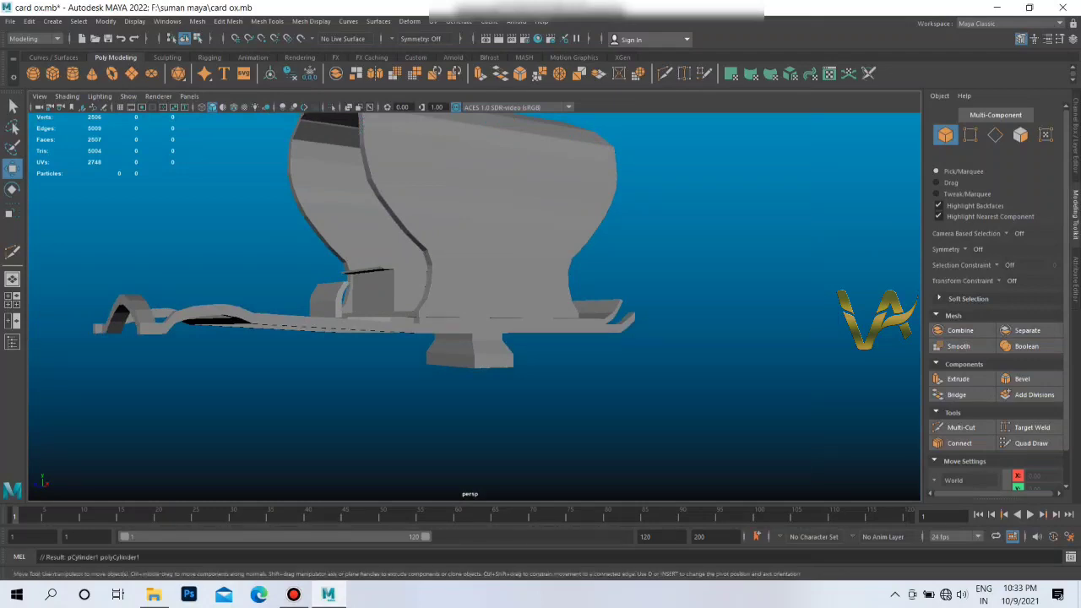
pyautogui.moveTo(487, 338); pyautogui.dragTo(676, 314)
pyautogui.keyDown('alt'); pyautogui.moveTo(676, 315); pyautogui.dragTo(592, 278, button='right'); pyautogui.keyUp('alt')
# Step: Scale the cylinder flat on Y into a thin disk
pyautogui.keyDown('alt'); pyautogui.moveTo(592, 279); pyautogui.dragTo(718, 291); pyautogui.keyUp('alt')
pyautogui.moveTo(716, 240); pyautogui.dragTo(716, 278)
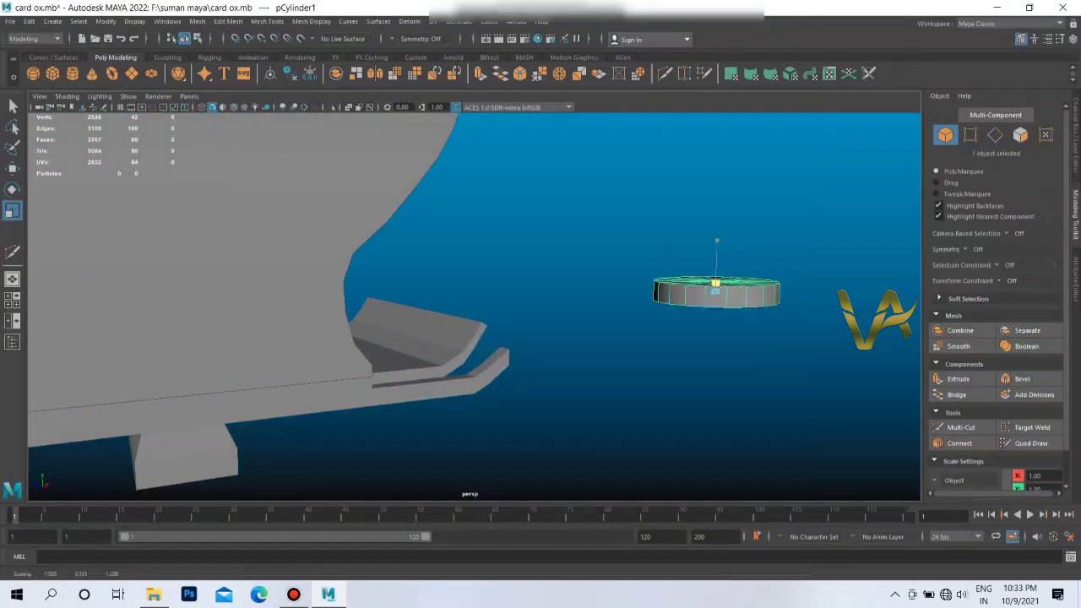
pyautogui.moveTo(591, 295)
pyautogui.keyDown('alt'); pyautogui.mouseDown()
pyautogui.moveTo(507, 287)
pyautogui.moveTo(549, 305)
pyautogui.mouseUp(); pyautogui.keyUp('alt')
pyautogui.keyDown('alt'); pyautogui.moveTo(549, 304); pyautogui.dragTo(609, 320, button='right'); pyautogui.keyUp('alt')
# Step: Select all 20 side faces of the disk and extrude them outward to widen it
pyautogui.moveTo(435, 338); pyautogui.dragTo(435, 380, button='right')
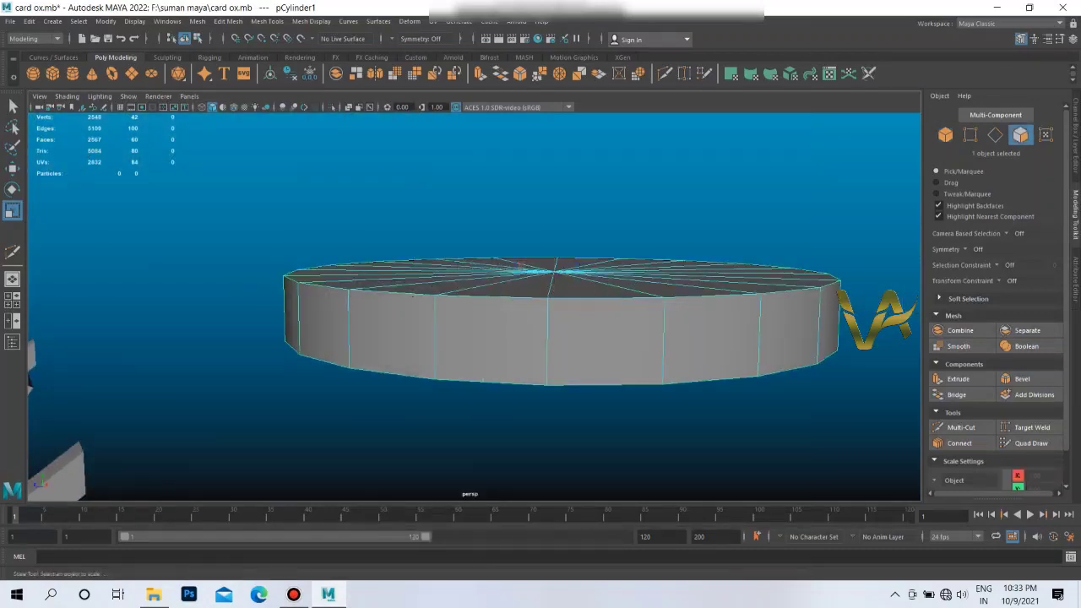
pyautogui.moveTo(371, 333); pyautogui.dragTo(642, 350)
pyautogui.keyDown('alt'); pyautogui.moveTo(709, 338); pyautogui.dragTo(507, 304); pyautogui.keyUp('alt')
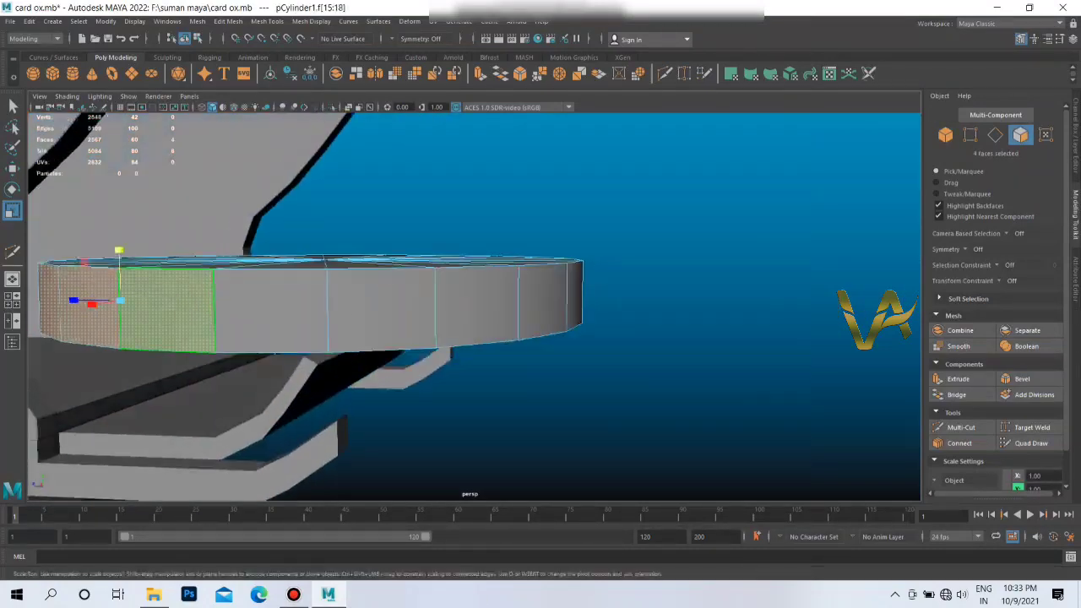
pyautogui.moveTo(211, 312)
pyautogui.keyDown('shift'); pyautogui.mouseDown()
pyautogui.moveTo(499, 312)
pyautogui.moveTo(473, 355)
pyautogui.mouseUp(); pyautogui.keyUp('shift')
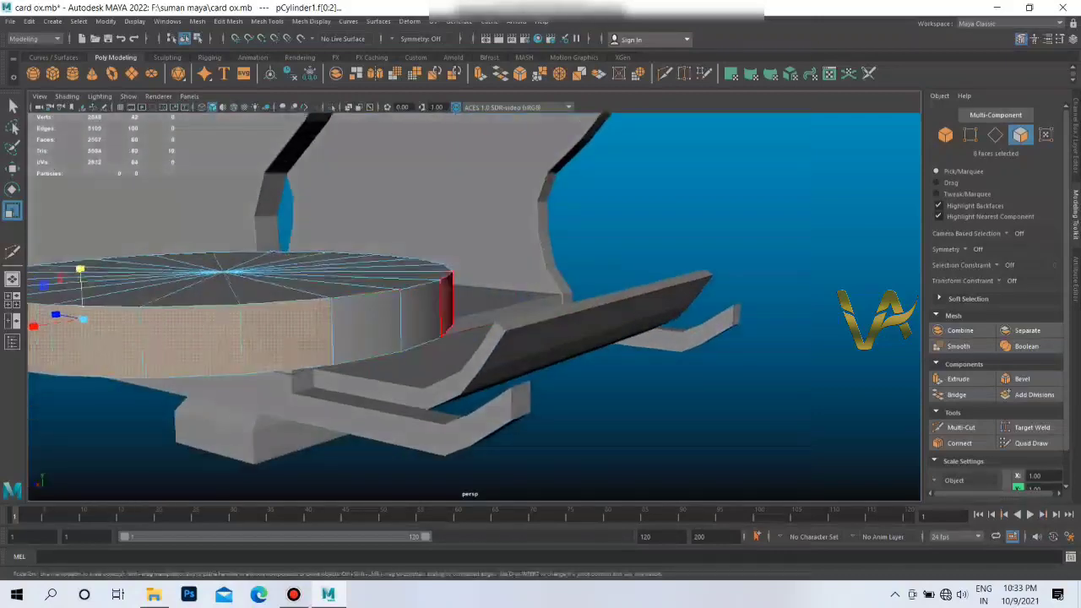
pyautogui.hotkey('ctrl', '1')
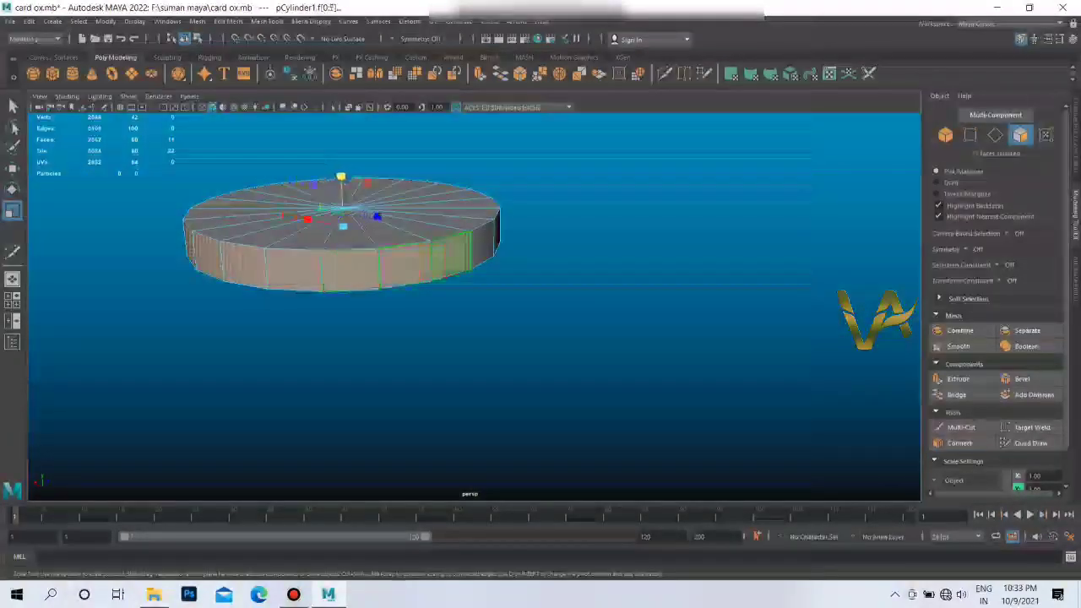
pyautogui.keyDown('alt'); pyautogui.moveTo(423, 254); pyautogui.dragTo(456, 278); pyautogui.keyUp('alt')
pyautogui.keyDown('alt'); pyautogui.moveTo(457, 279); pyautogui.dragTo(601, 347, button='middle'); pyautogui.keyUp('alt')
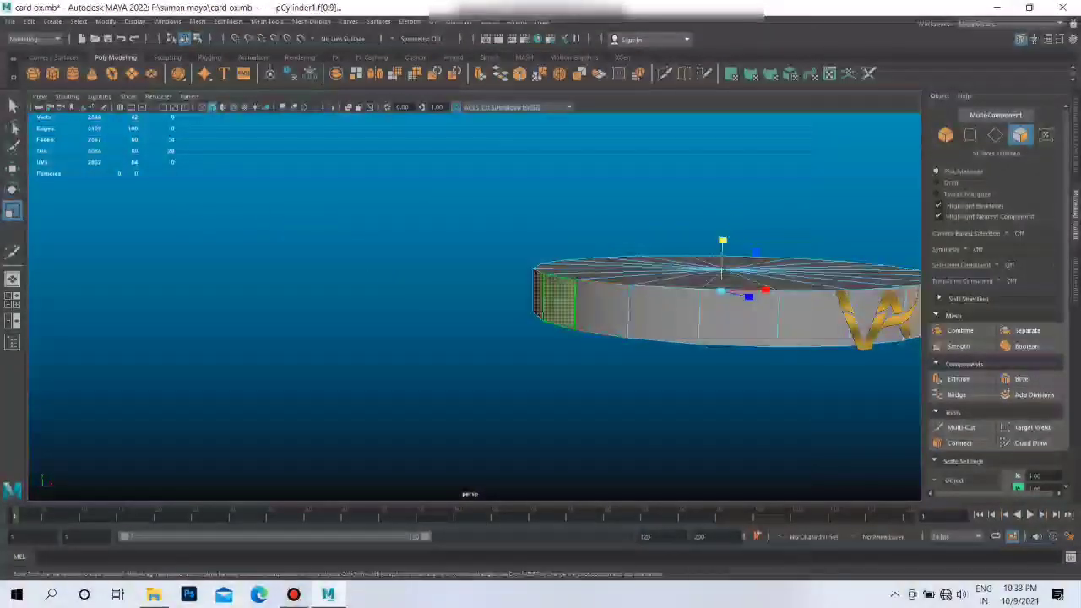
pyautogui.keyDown('shift'); pyautogui.click(601, 311); pyautogui.keyUp('shift')
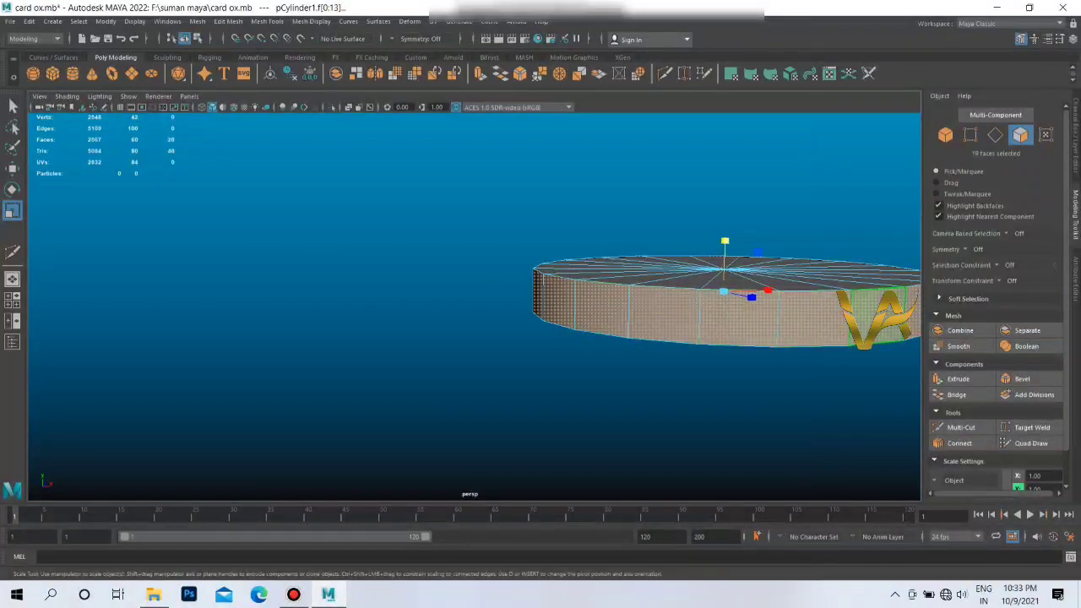
pyautogui.scroll(-3, 474, 304)
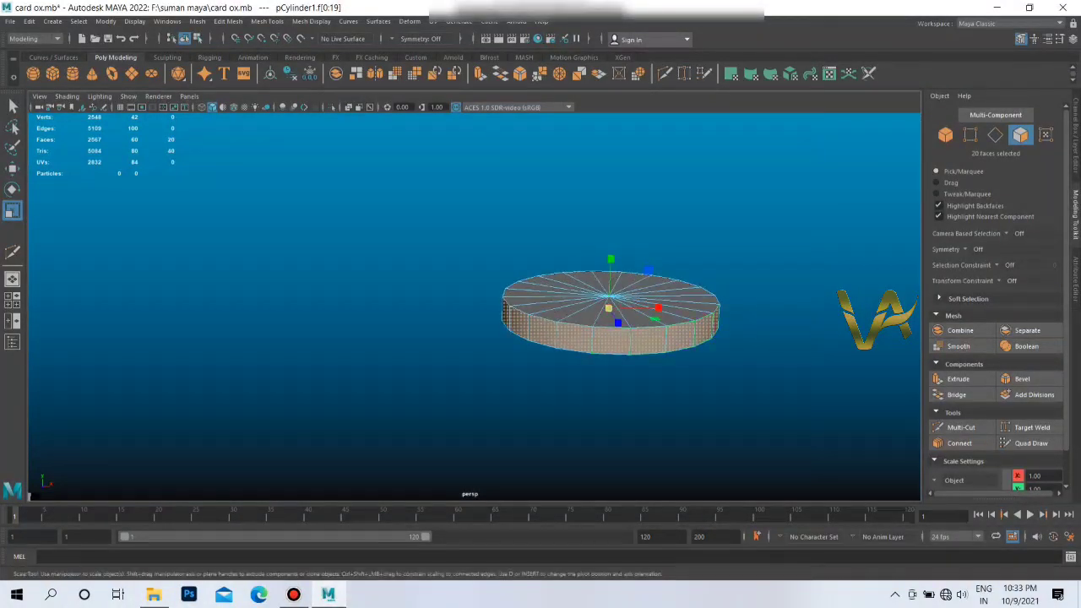
pyautogui.hotkey('ctrl', 'e')
pyautogui.moveTo(608, 308)
pyautogui.mouseDown()
pyautogui.moveTo(646, 308)
pyautogui.moveTo(608, 311)
pyautogui.moveTo(557, 372)
pyautogui.mouseUp()
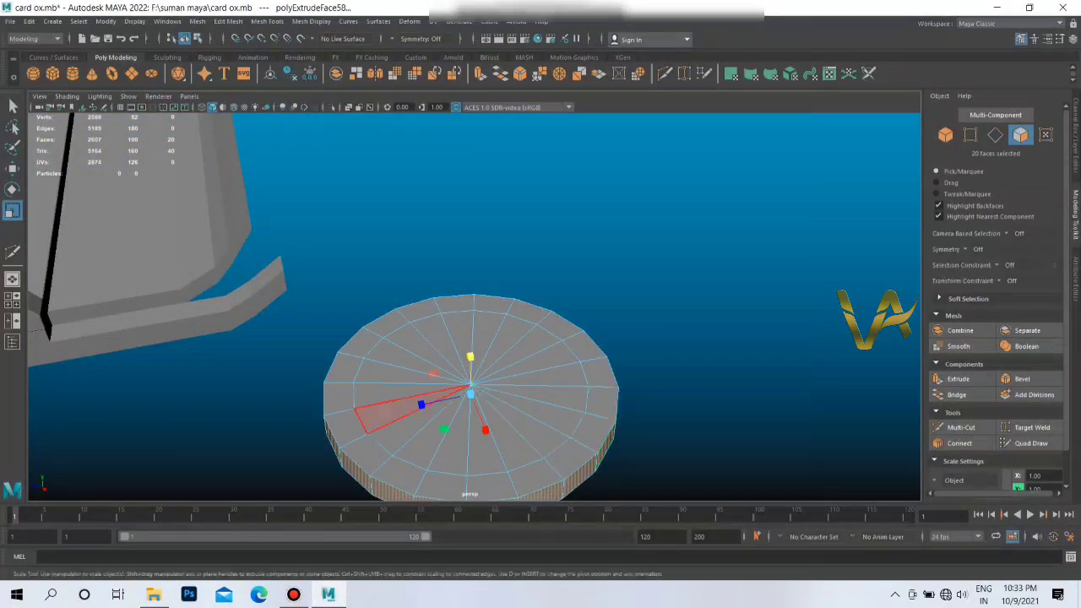
# Step: Try enlarging the disk's top face, undo it, and frame the disk for editing
pyautogui.keyDown('alt'); pyautogui.moveTo(558, 371); pyautogui.dragTo(558, 338); pyautogui.keyUp('alt')
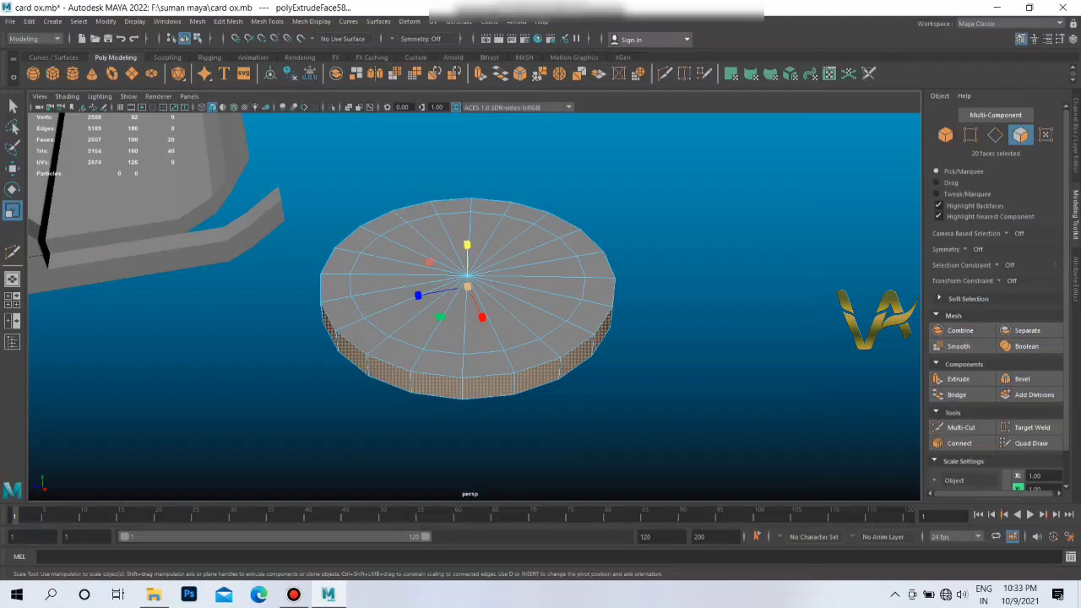
pyautogui.moveTo(467, 287); pyautogui.dragTo(532, 325)
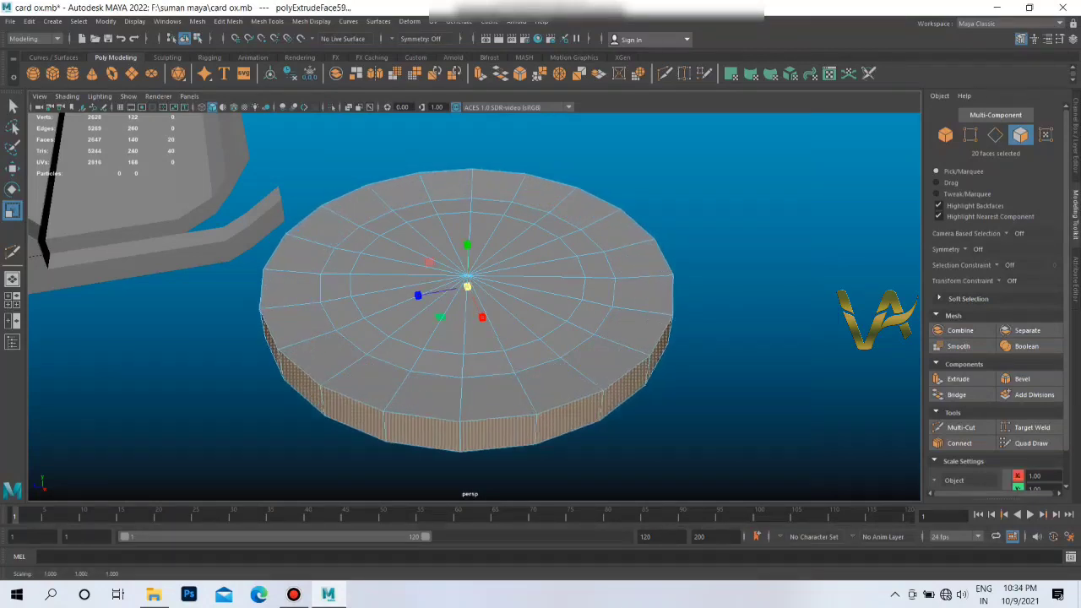
pyautogui.hotkey('ctrl', 'z')
pyautogui.keyDown('alt'); pyautogui.moveTo(467, 287); pyautogui.dragTo(467, 372); pyautogui.keyUp('alt')
pyautogui.keyDown('alt'); pyautogui.moveTo(467, 372); pyautogui.dragTo(467, 279, button='middle'); pyautogui.keyUp('alt')
pyautogui.keyDown('alt'); pyautogui.moveTo(467, 279); pyautogui.dragTo(540, 304, button='right'); pyautogui.keyUp('alt')
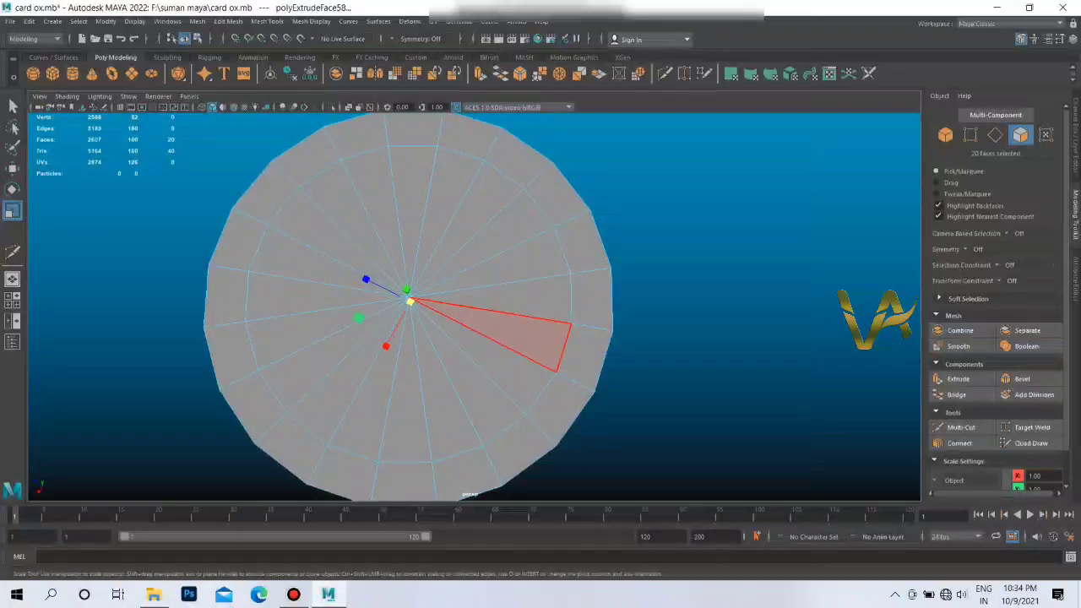
pyautogui.keyDown('alt'); pyautogui.moveTo(467, 287); pyautogui.dragTo(405, 270, button='right'); pyautogui.keyUp('alt')
pyautogui.keyDown('alt'); pyautogui.moveTo(467, 287); pyautogui.dragTo(467, 211); pyautogui.keyUp('alt')
pyautogui.keyDown('alt'); pyautogui.moveTo(467, 288); pyautogui.dragTo(541, 304, button='right'); pyautogui.keyUp('alt')
pyautogui.keyDown('alt'); pyautogui.moveTo(467, 288); pyautogui.dragTo(467, 338); pyautogui.keyUp('alt')
# Step: Select all the disk's top faces and raise them slightly
pyautogui.moveTo(237, 439)
pyautogui.mouseDown()
pyautogui.moveTo(507, 431)
pyautogui.moveTo(557, 384)
pyautogui.mouseUp()
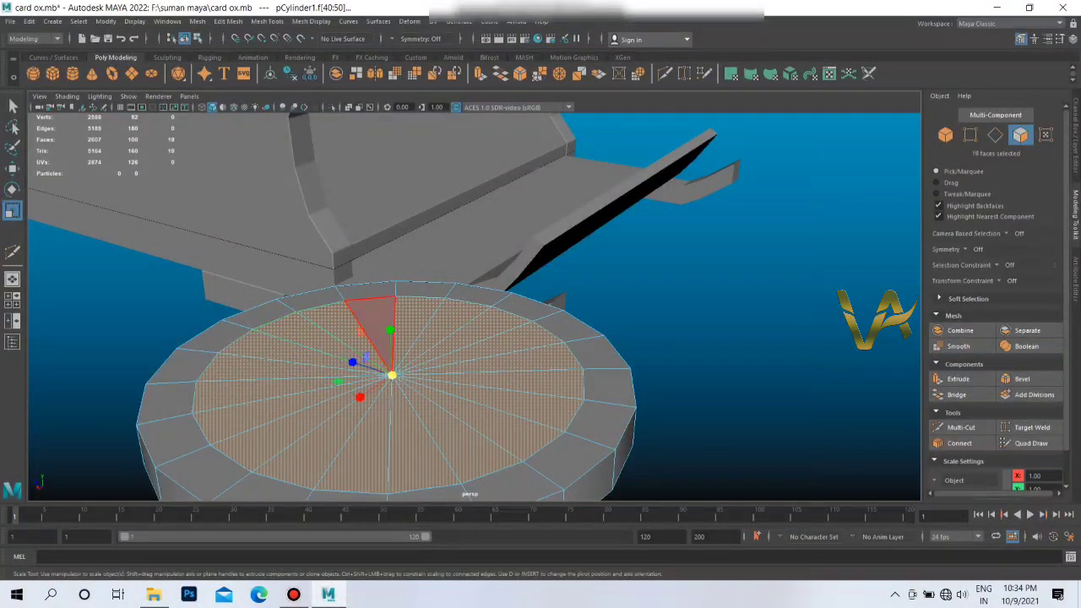
pyautogui.press('w')
pyautogui.moveTo(392, 321)
pyautogui.mouseDown()
pyautogui.moveTo(392, 355)
pyautogui.moveTo(406, 304)
pyautogui.moveTo(406, 354)
pyautogui.mouseUp()
pyautogui.hotkey('ctrl', 'z')
pyautogui.press('e')
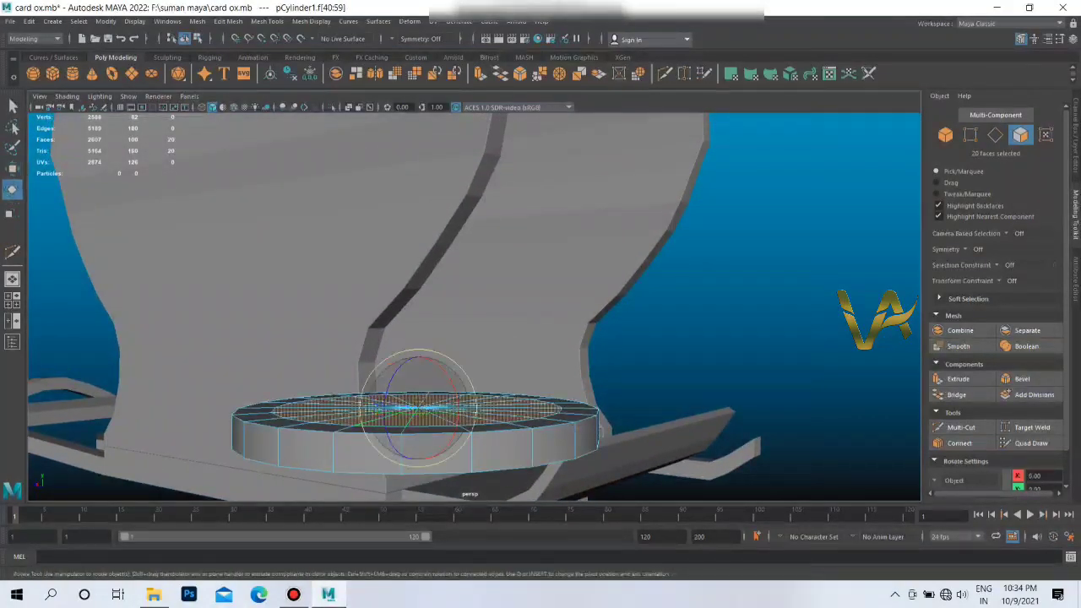
pyautogui.press('r')
pyautogui.press('w')
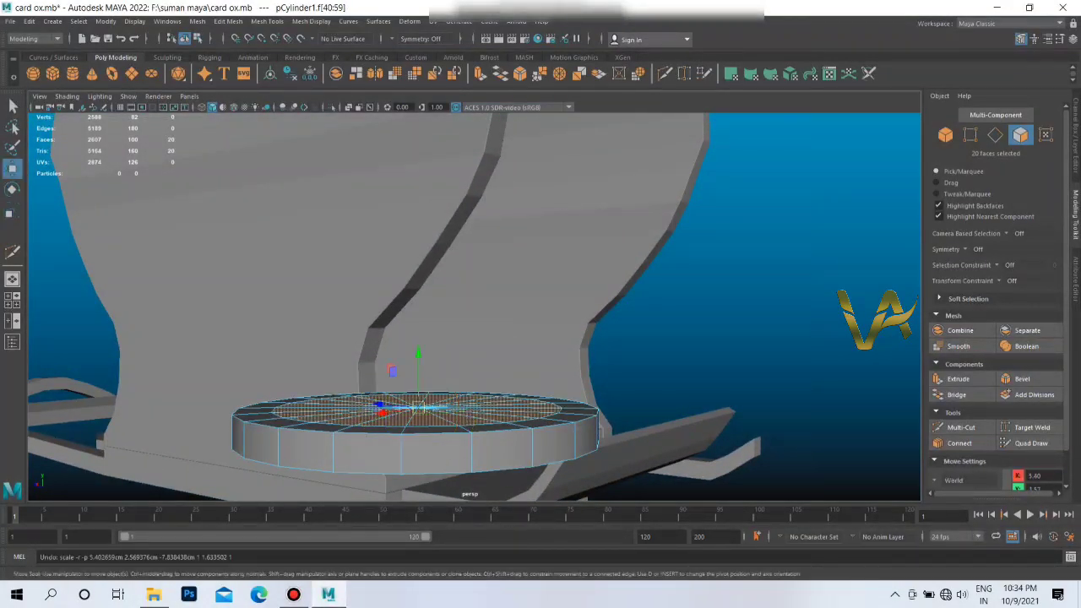
pyautogui.moveTo(392, 371)
pyautogui.mouseDown()
pyautogui.moveTo(392, 332)
pyautogui.moveTo(397, 376)
pyautogui.mouseUp()
# Step: Repeatedly extrude, raise and shrink the top cap into a tapered cone with a narrow neck
pyautogui.press('w')
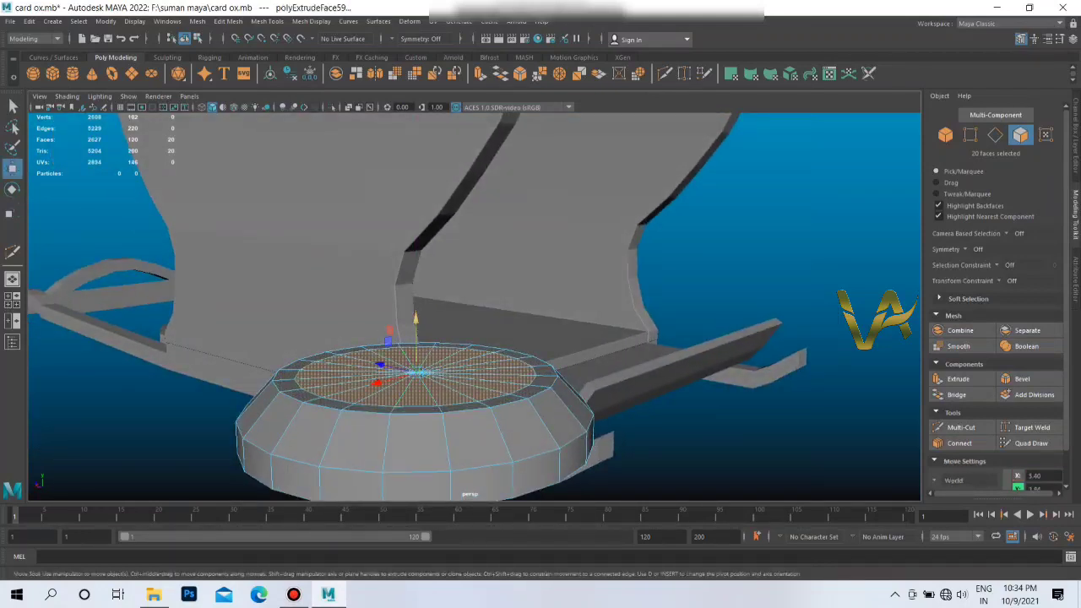
pyautogui.moveTo(415, 323); pyautogui.dragTo(415, 291)
pyautogui.press('r')
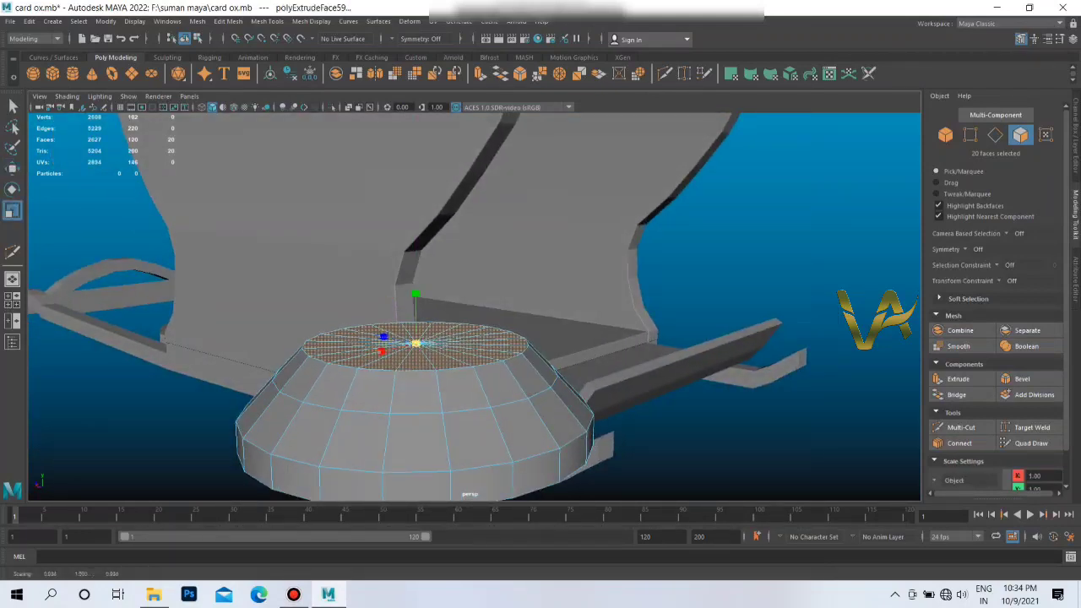
pyautogui.keyDown('shift'); pyautogui.moveTo(415, 342); pyautogui.dragTo(396, 342); pyautogui.keyUp('shift')
pyautogui.press('w')
pyautogui.moveTo(415, 291)
pyautogui.mouseDown()
pyautogui.moveTo(415, 269)
pyautogui.moveTo(372, 272)
pyautogui.moveTo(415, 245)
pyautogui.moveTo(385, 280)
pyautogui.mouseUp()
pyautogui.press('w')
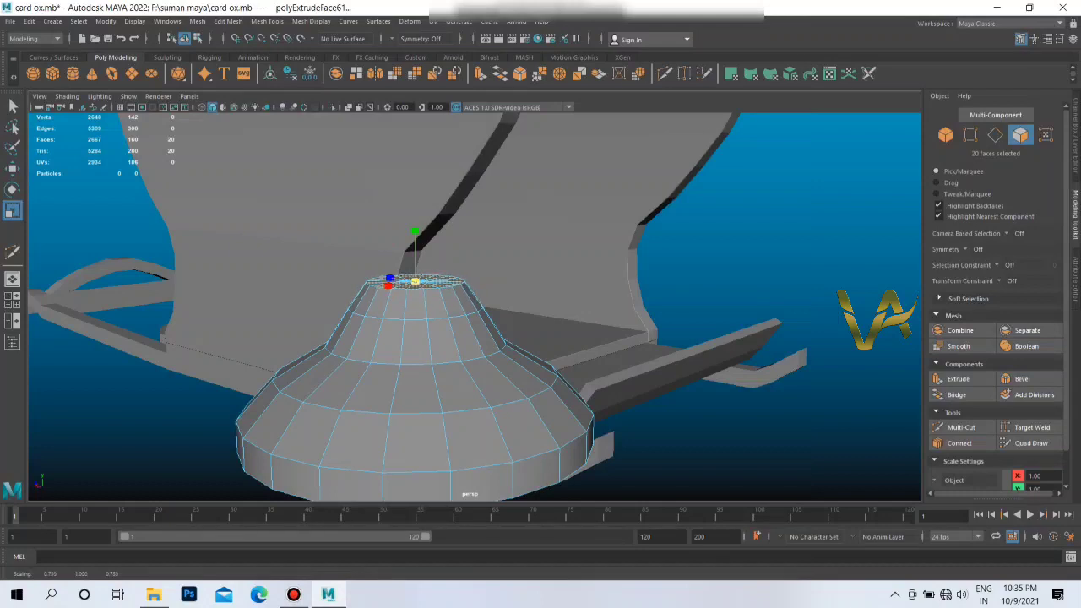
pyautogui.keyDown('alt'); pyautogui.moveTo(473, 337); pyautogui.dragTo(473, 372); pyautogui.keyUp('alt')
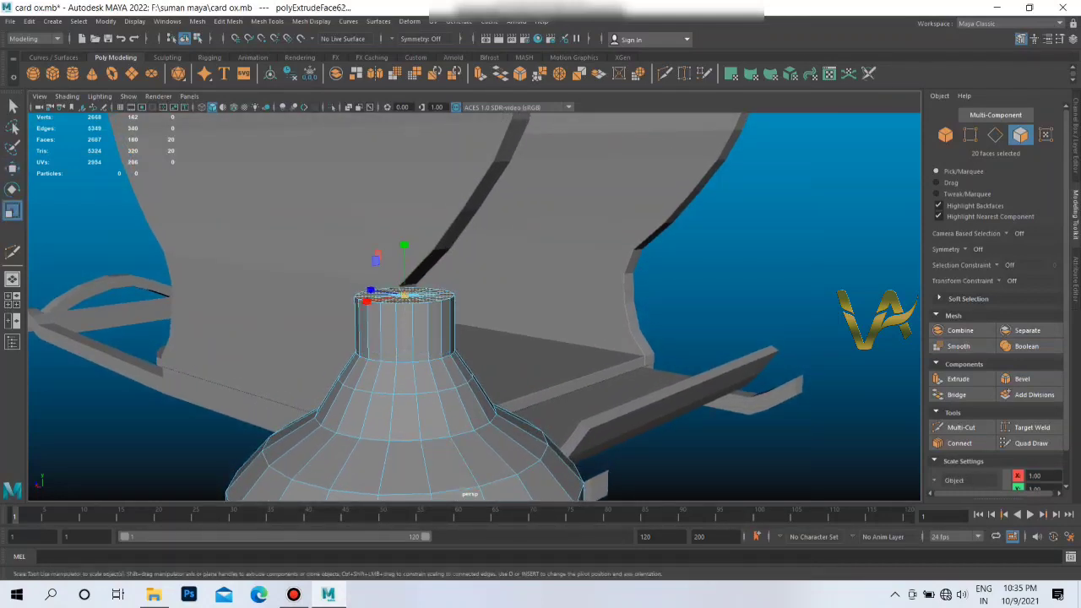
pyautogui.moveTo(365, 301); pyautogui.dragTo(384, 297)
pyautogui.moveTo(473, 338)
pyautogui.keyDown('alt'); pyautogui.mouseDown()
pyautogui.moveTo(541, 338)
pyautogui.moveTo(507, 355)
pyautogui.moveTo(490, 330)
pyautogui.moveTo(490, 288)
pyautogui.mouseUp(); pyautogui.keyUp('alt')
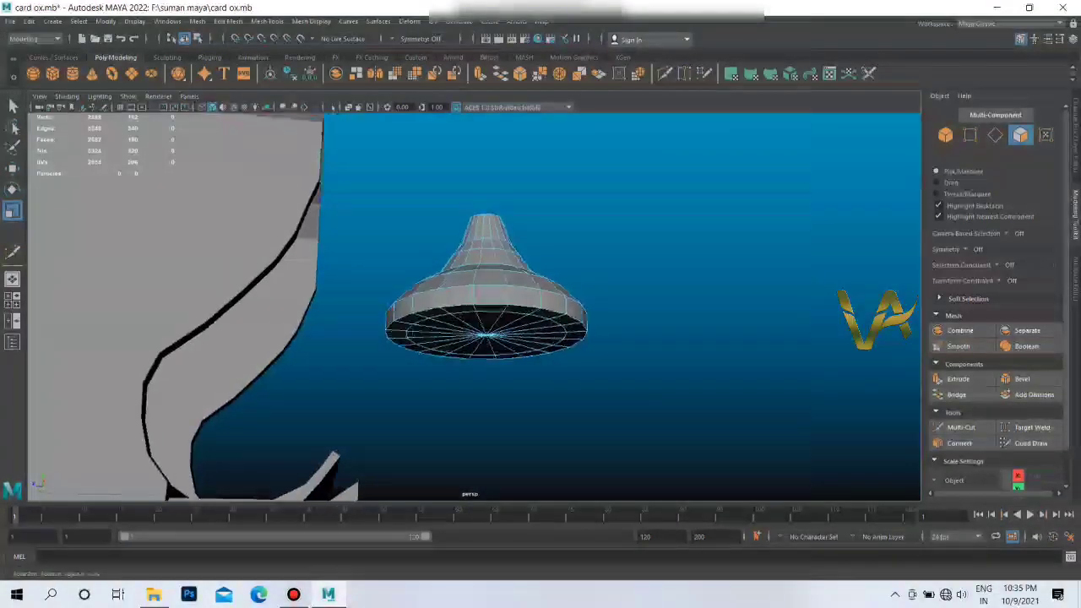
# Step: Select the first few faces around the cone's lower rim
pyautogui.keyDown('alt'); pyautogui.moveTo(490, 287); pyautogui.dragTo(524, 288, button='right'); pyautogui.keyUp('alt')
pyautogui.keyDown('alt'); pyautogui.moveTo(524, 287); pyautogui.dragTo(524, 304); pyautogui.keyUp('alt')
pyautogui.keyDown('alt'); pyautogui.moveTo(473, 338); pyautogui.dragTo(507, 338, button='right'); pyautogui.keyUp('alt')
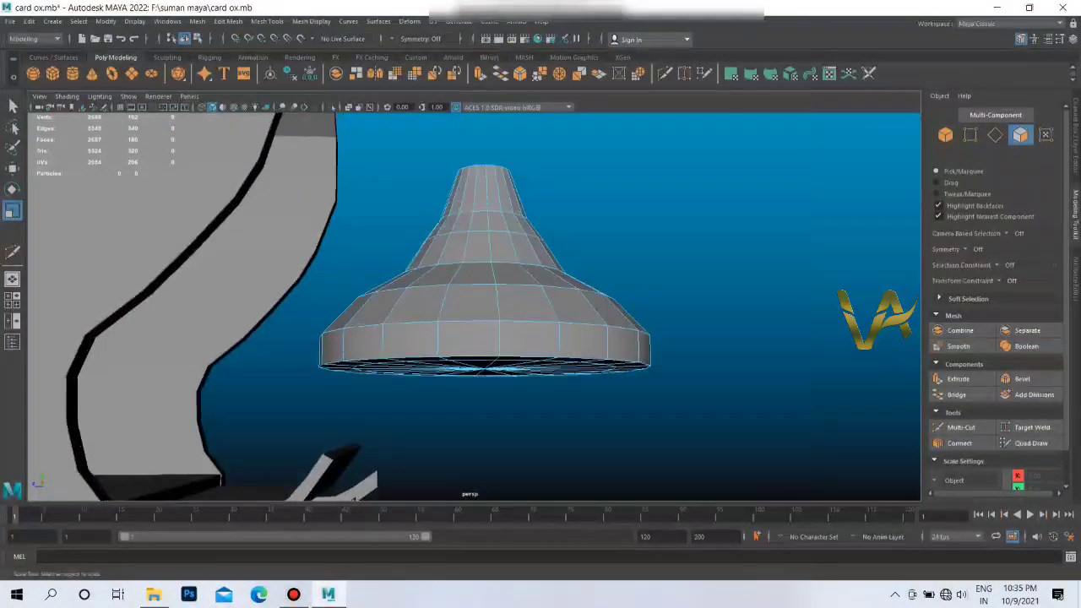
pyautogui.keyDown('alt'); pyautogui.moveTo(338, 346); pyautogui.dragTo(318, 351); pyautogui.keyUp('alt')
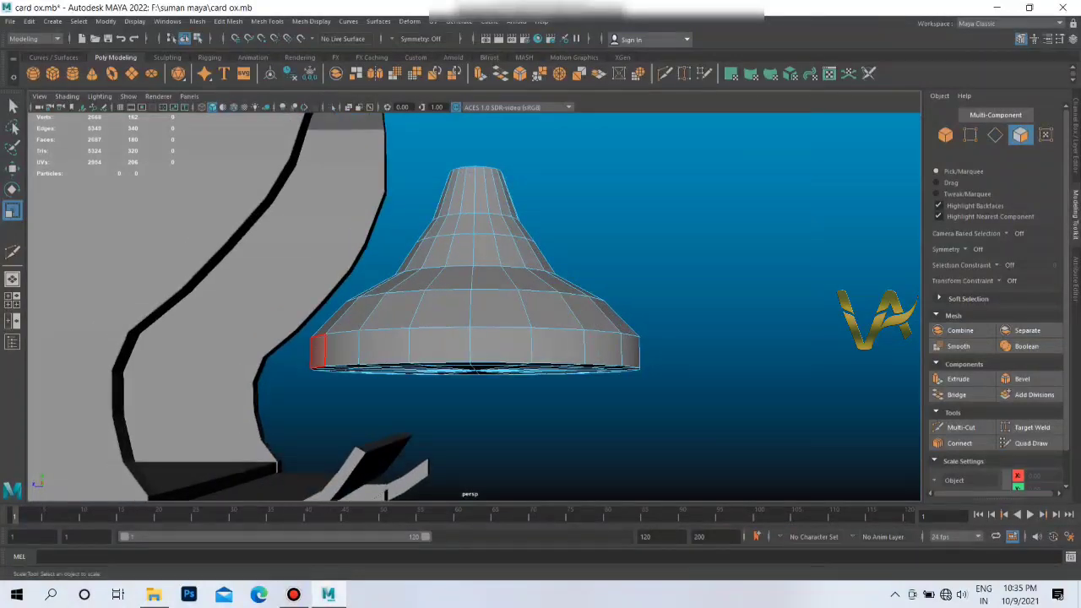
pyautogui.click(317, 351)
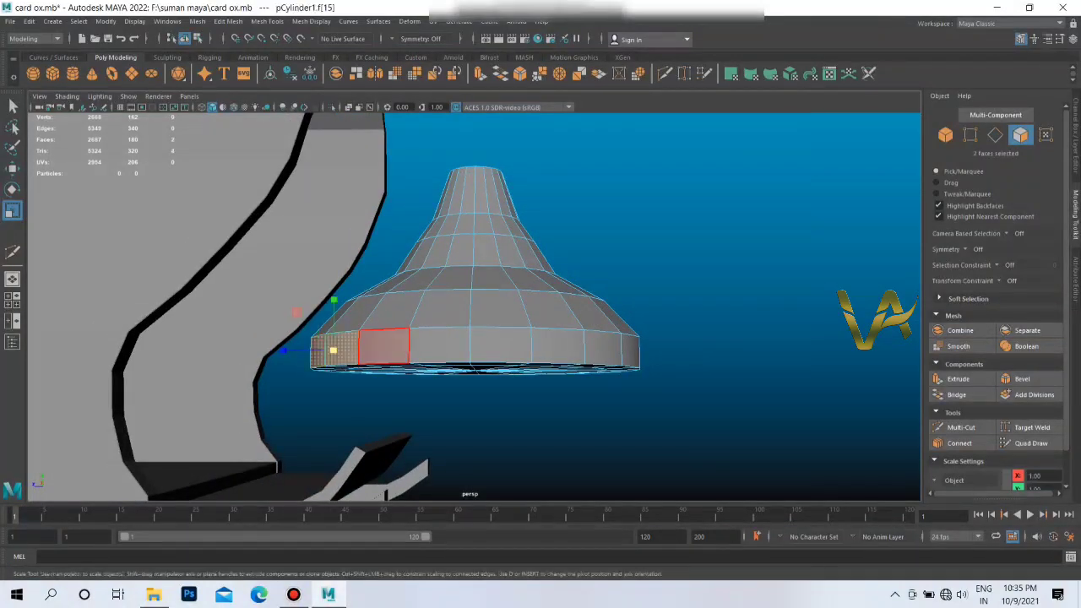
pyautogui.keyDown('alt'); pyautogui.moveTo(557, 346); pyautogui.dragTo(387, 389); pyautogui.keyUp('alt')
pyautogui.keyDown('shift'); pyautogui.click(503, 388); pyautogui.keyUp('shift')
pyautogui.moveTo(502, 389)
pyautogui.keyDown('alt'); pyautogui.mouseDown()
pyautogui.moveTo(471, 381)
pyautogui.moveTo(364, 397)
pyautogui.mouseUp(); pyautogui.keyUp('alt')
pyautogui.keyDown('shift'); pyautogui.click(507, 384); pyautogui.keyUp('shift')
pyautogui.keyDown('alt'); pyautogui.moveTo(506, 385); pyautogui.dragTo(468, 387); pyautogui.keyUp('alt')
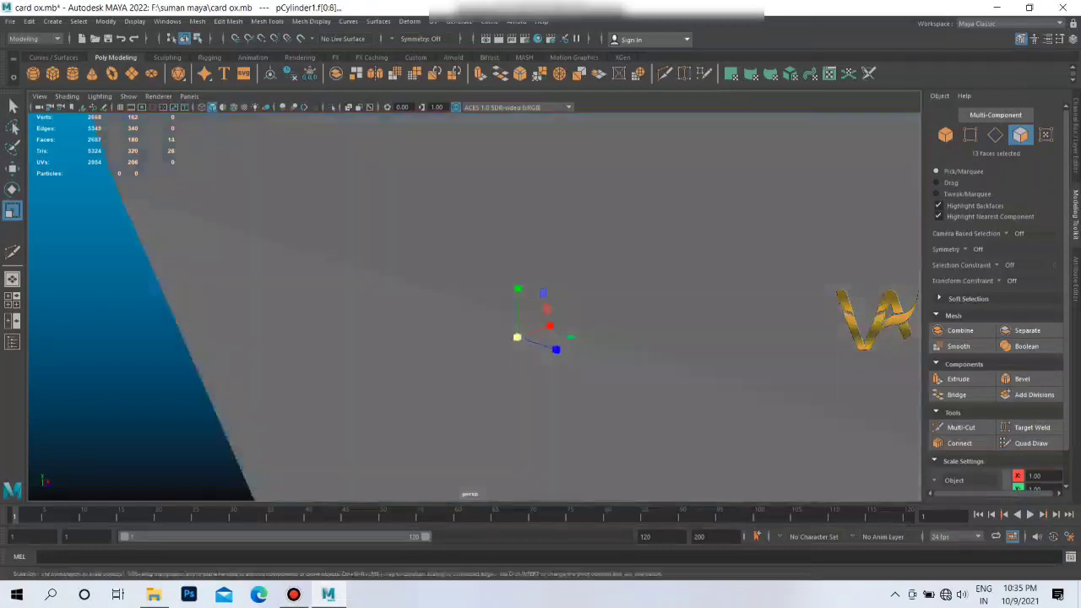
# Step: Add the remaining base faces of the cone, isolating it briefly to reach them
pyautogui.keyDown('alt'); pyautogui.moveTo(621, 376); pyautogui.dragTo(528, 412); pyautogui.keyUp('alt')
pyautogui.keyDown('shift'); pyautogui.click(580, 418); pyautogui.keyUp('shift')
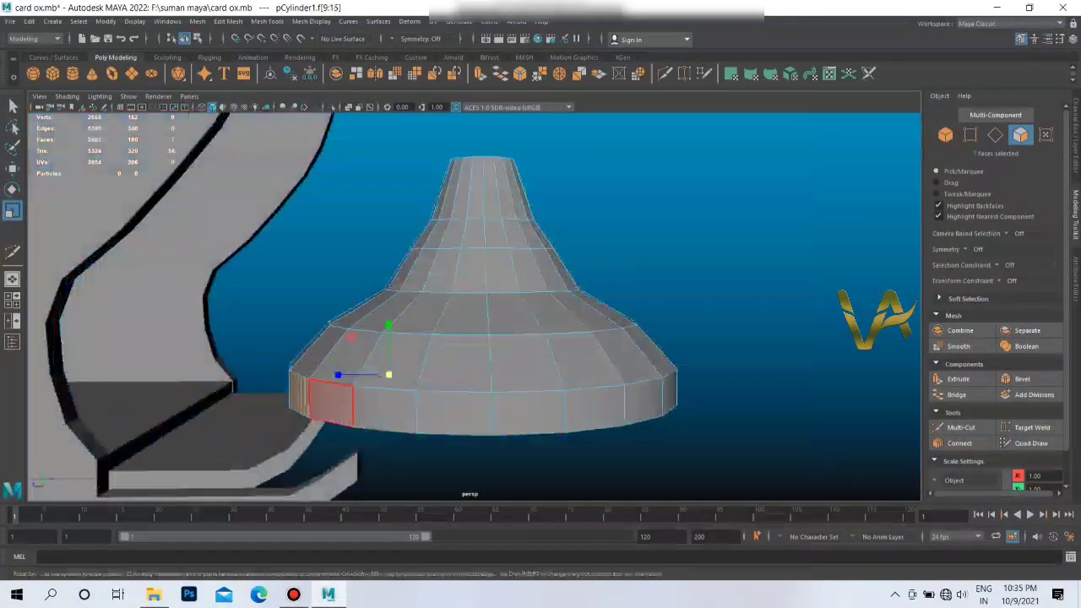
pyautogui.keyDown('shift'); pyautogui.click(527, 412); pyautogui.keyUp('shift')
pyautogui.keyDown('shift'); pyautogui.click(647, 404); pyautogui.keyUp('shift')
pyautogui.keyDown('alt'); pyautogui.moveTo(646, 403); pyautogui.dragTo(574, 406); pyautogui.keyUp('alt')
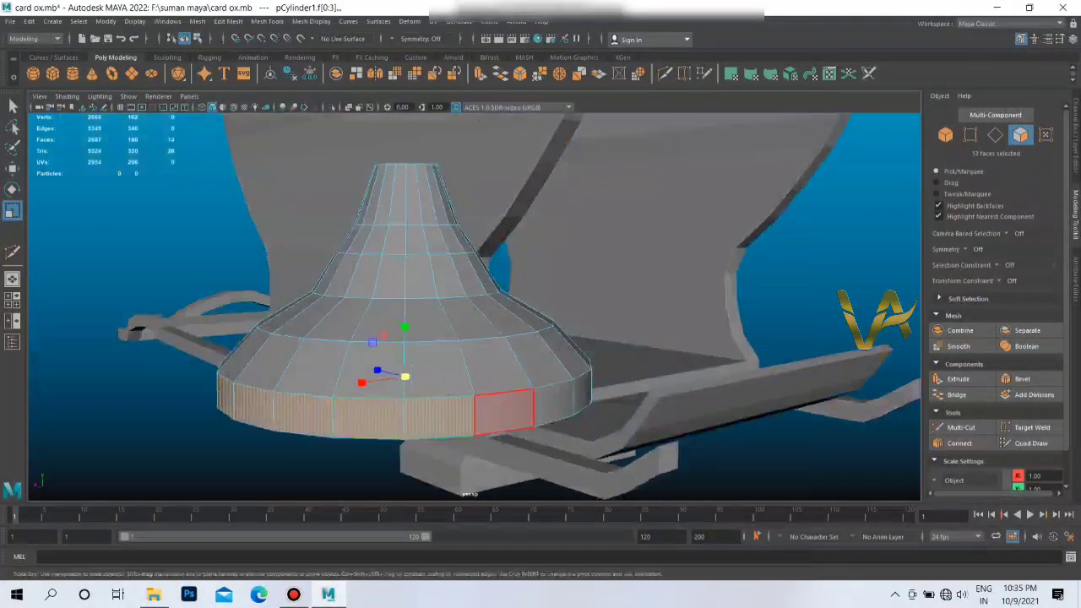
pyautogui.hotkey('ctrl', '1')
pyautogui.keyDown('alt'); pyautogui.moveTo(507, 397); pyautogui.dragTo(350, 392); pyautogui.keyUp('alt')
pyautogui.keyDown('shift'); pyautogui.click(469, 393); pyautogui.keyUp('shift')
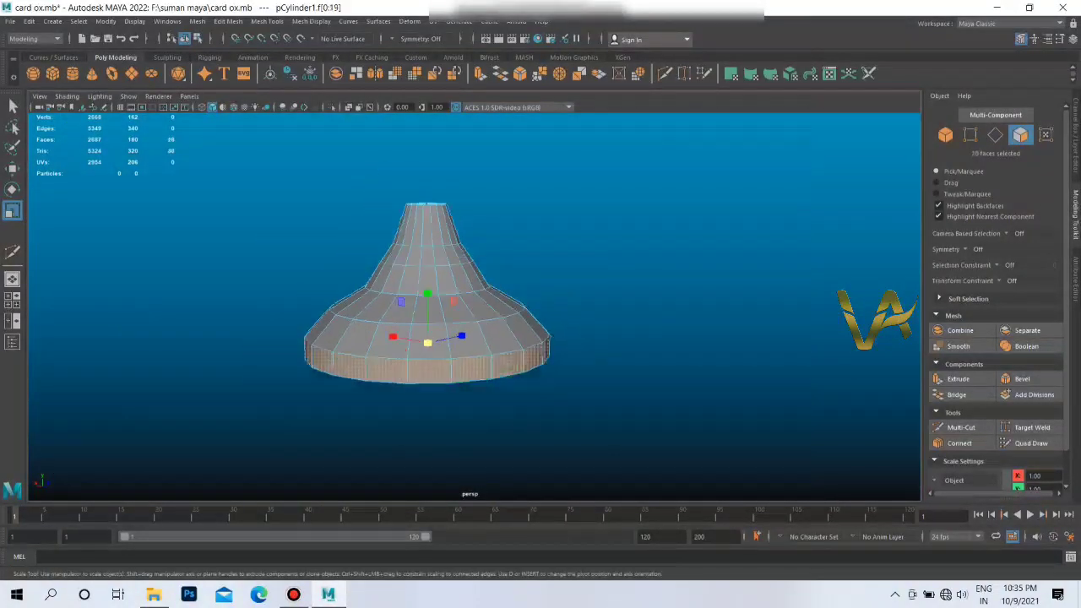
pyautogui.hotkey('ctrl', '1')
pyautogui.keyDown('alt'); pyautogui.moveTo(469, 393); pyautogui.dragTo(506, 371); pyautogui.keyUp('alt')
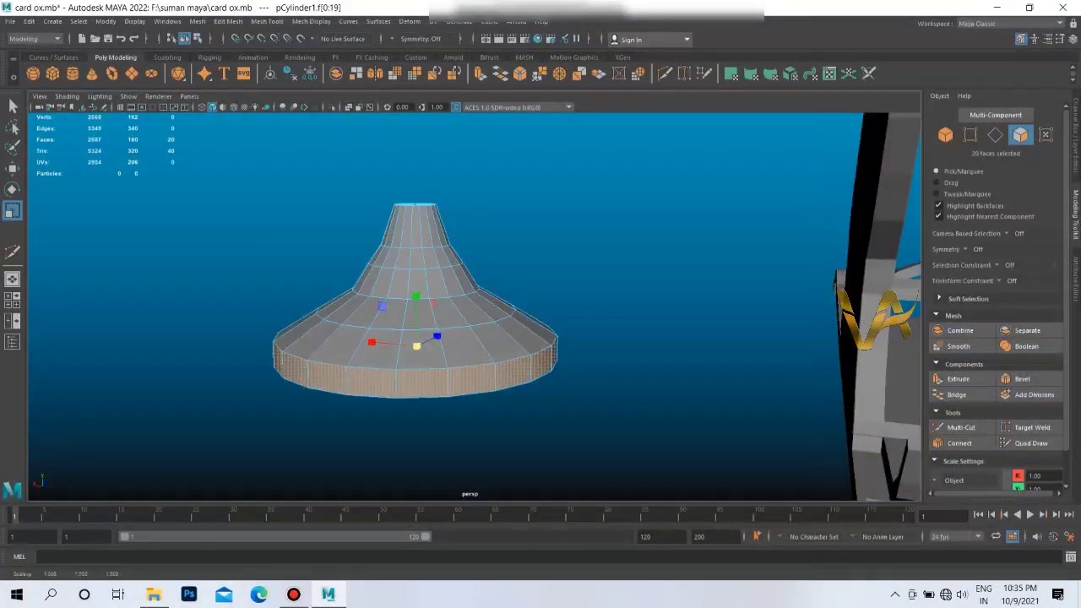
# Step: Extrude the cone's base faces and scale them outward into a wide flat ring
pyautogui.hotkey('ctrl', 'e')
pyautogui.moveTo(416, 346); pyautogui.dragTo(541, 345)
pyautogui.scroll(-5, 473, 337)
pyautogui.moveTo(473, 338)
pyautogui.keyDown('alt'); pyautogui.mouseDown()
pyautogui.moveTo(515, 254)
pyautogui.moveTo(608, 228)
pyautogui.moveTo(608, 321)
pyautogui.moveTo(498, 296)
pyautogui.mouseUp(); pyautogui.keyUp('alt')
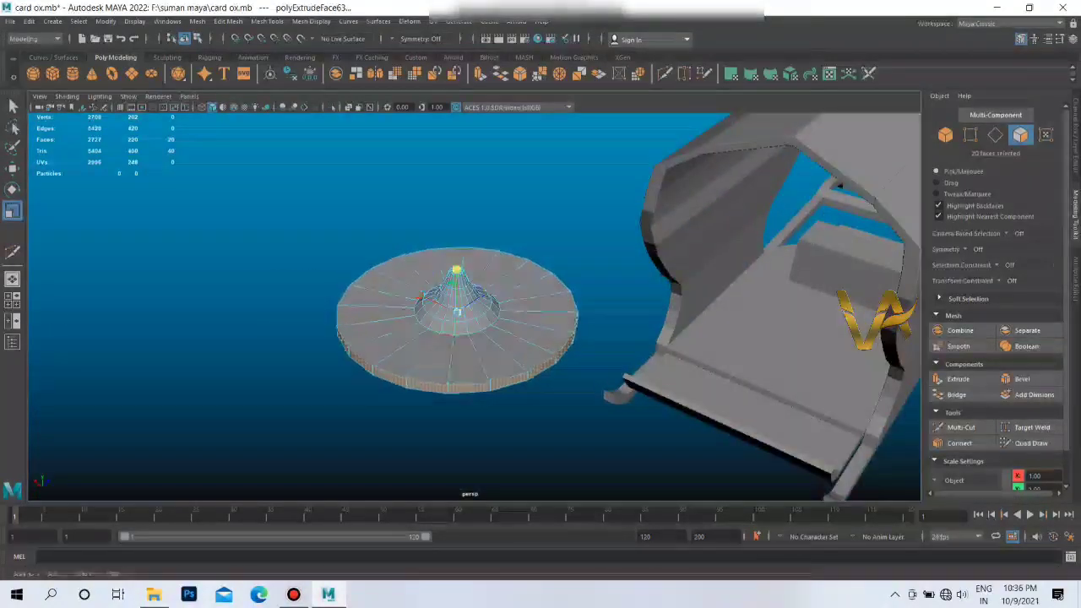
pyautogui.scroll(5, 473, 287)
# Step: Select alternating wedge faces on the disc's top and underside and delete them
pyautogui.scroll(3, 473, 287)
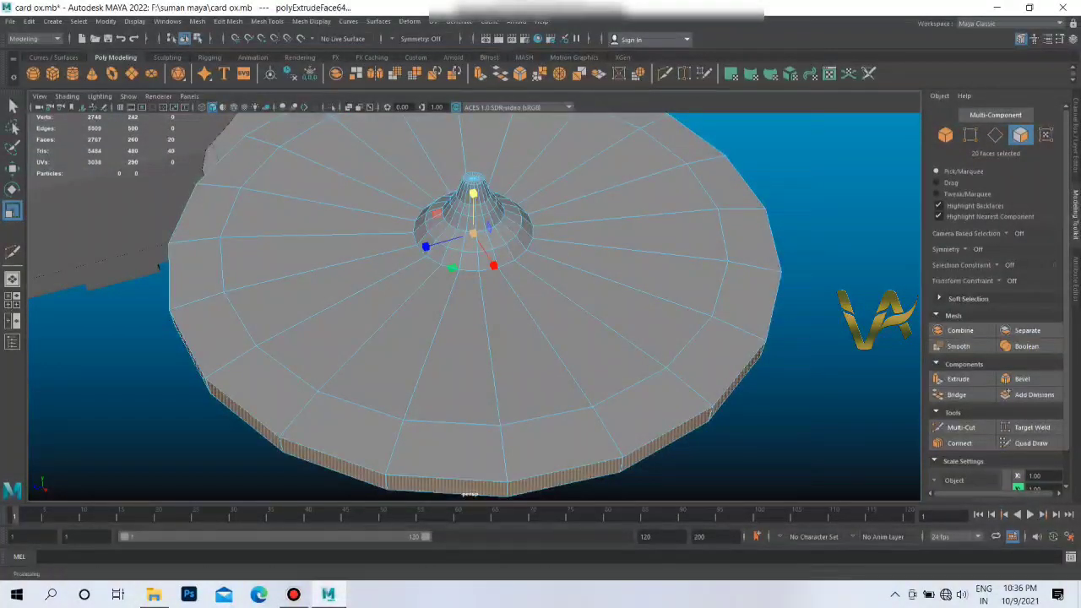
pyautogui.click(447, 397)
pyautogui.moveTo(448, 397)
pyautogui.keyDown('alt'); pyautogui.mouseDown()
pyautogui.moveTo(456, 253)
pyautogui.moveTo(456, 321)
pyautogui.moveTo(457, 253)
pyautogui.moveTo(457, 321)
pyautogui.moveTo(532, 405)
pyautogui.mouseUp(); pyautogui.keyUp('alt')
pyautogui.keyDown('shift'); pyautogui.click(468, 228); pyautogui.keyUp('shift')
pyautogui.keyDown('shift'); pyautogui.click(506, 304); pyautogui.keyUp('shift')
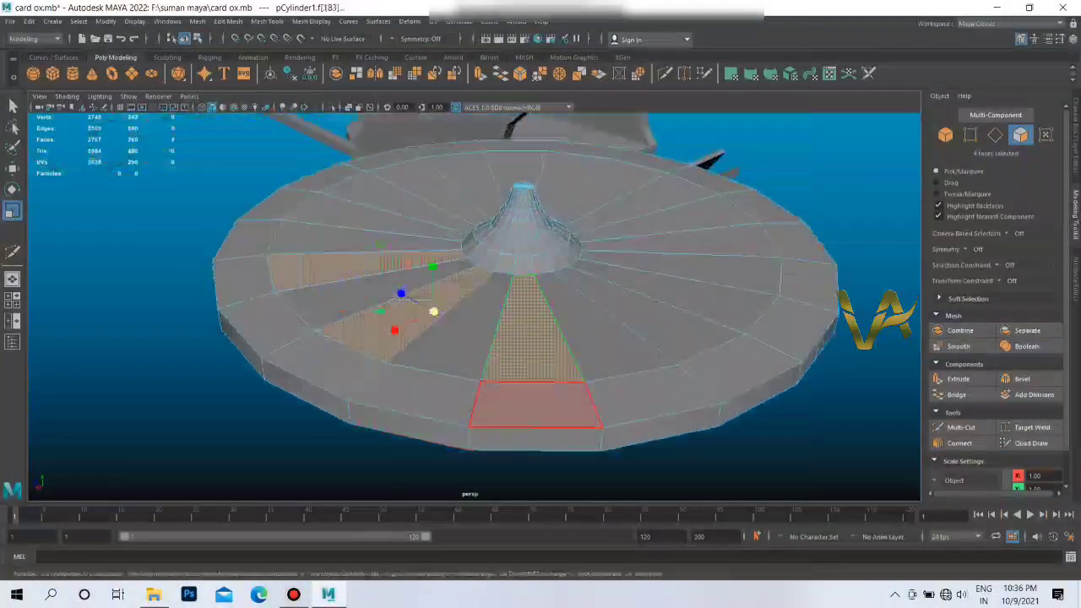
pyautogui.moveTo(490, 321)
pyautogui.keyDown('alt'); pyautogui.mouseDown()
pyautogui.moveTo(490, 186)
pyautogui.moveTo(524, 220)
pyautogui.mouseUp(); pyautogui.keyUp('alt')
pyautogui.keyDown('shift'); pyautogui.click(494, 169); pyautogui.keyUp('shift')
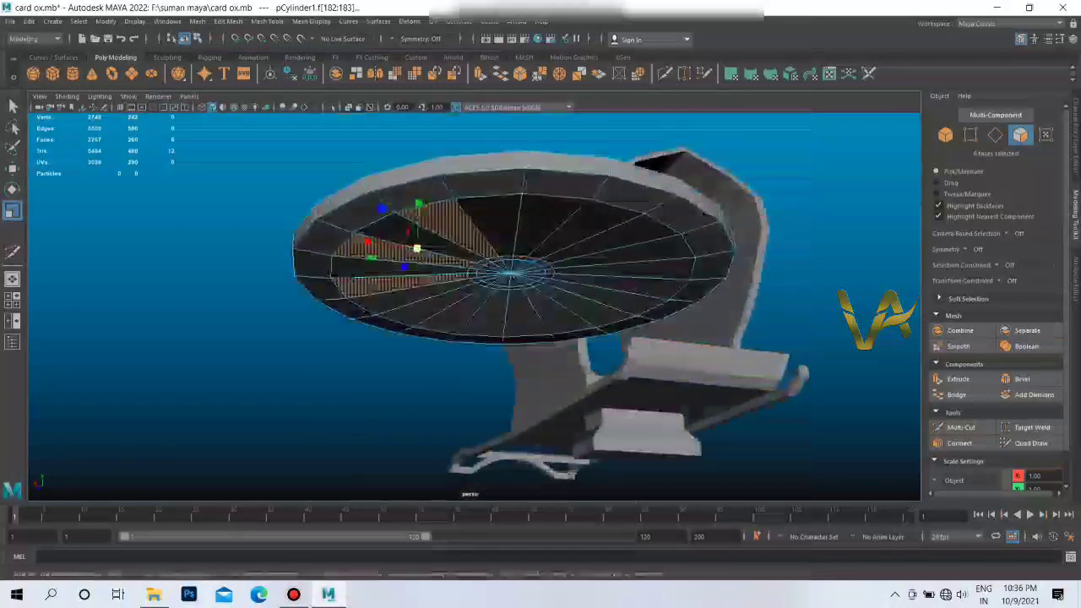
pyautogui.moveTo(524, 279)
pyautogui.keyDown('alt'); pyautogui.mouseDown()
pyautogui.moveTo(528, 391)
pyautogui.moveTo(528, 279)
pyautogui.moveTo(507, 363)
pyautogui.moveTo(452, 169)
pyautogui.mouseUp(); pyautogui.keyUp('alt')
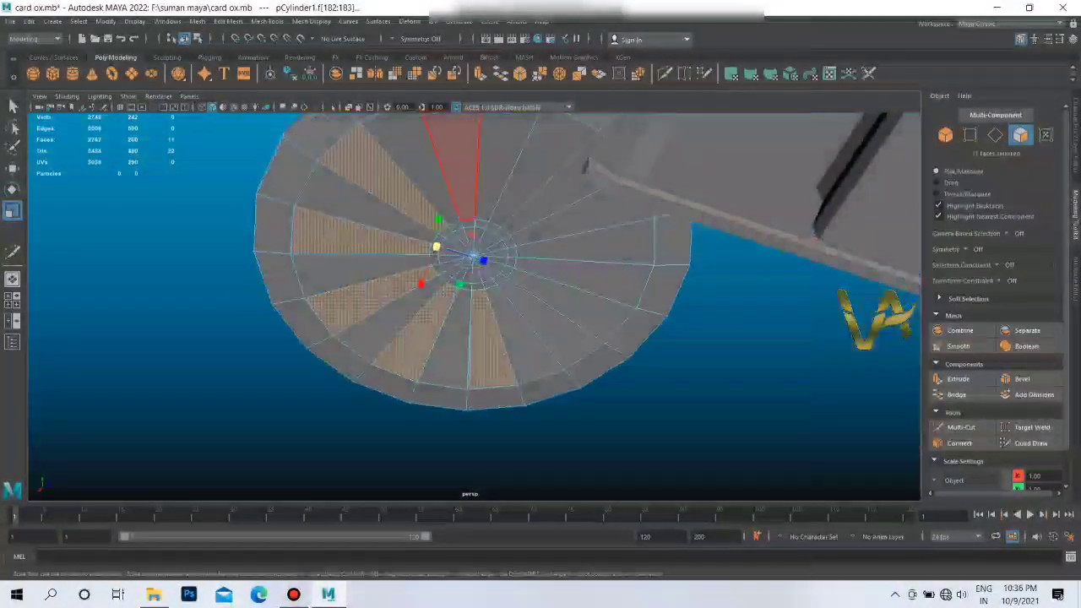
pyautogui.moveTo(507, 337)
pyautogui.keyDown('alt'); pyautogui.mouseDown()
pyautogui.moveTo(507, 253)
pyautogui.moveTo(524, 321)
pyautogui.moveTo(473, 254)
pyautogui.moveTo(506, 321)
pyautogui.moveTo(540, 305)
pyautogui.moveTo(507, 270)
pyautogui.moveTo(507, 321)
pyautogui.moveTo(490, 254)
pyautogui.moveTo(499, 287)
pyautogui.moveTo(506, 220)
pyautogui.moveTo(489, 321)
pyautogui.moveTo(473, 279)
pyautogui.mouseUp(); pyautogui.keyUp('alt')
pyautogui.moveTo(431, 372)
pyautogui.keyDown('alt'); pyautogui.mouseDown()
pyautogui.moveTo(507, 287)
pyautogui.moveTo(541, 296)
pyautogui.moveTo(541, 254)
pyautogui.moveTo(456, 270)
pyautogui.moveTo(515, 271)
pyautogui.moveTo(473, 321)
pyautogui.moveTo(482, 330)
pyautogui.moveTo(490, 278)
pyautogui.mouseUp(); pyautogui.keyUp('alt')
pyautogui.press('Delete')
# Step: Return to object mode and select the whole spoked wheel
pyautogui.scroll(5, 473, 278)
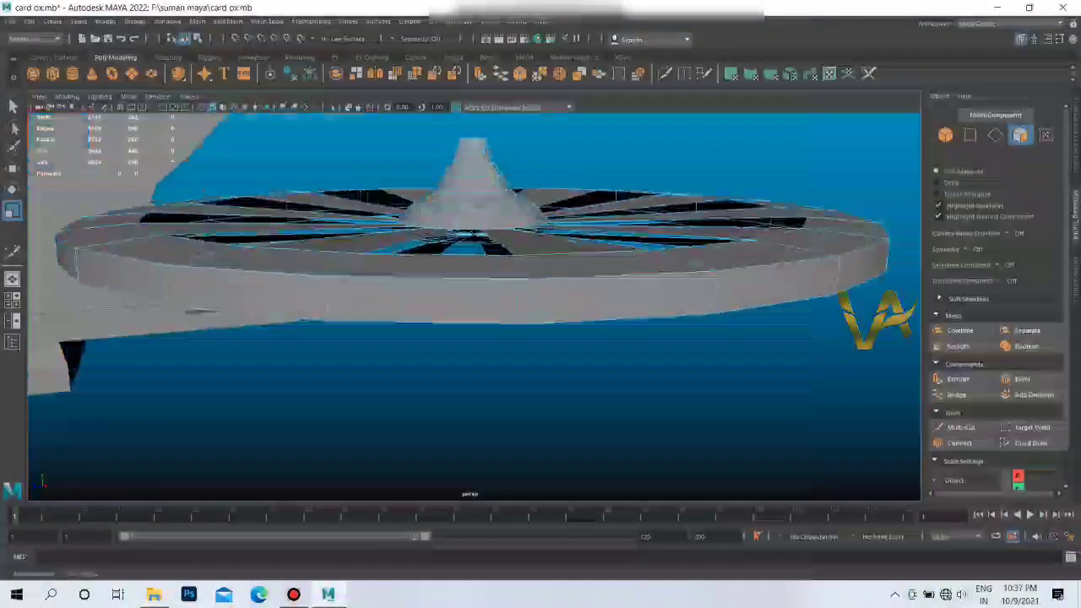
pyautogui.click(629, 355)
pyautogui.moveTo(380, 287); pyautogui.dragTo(363, 270, button='right')
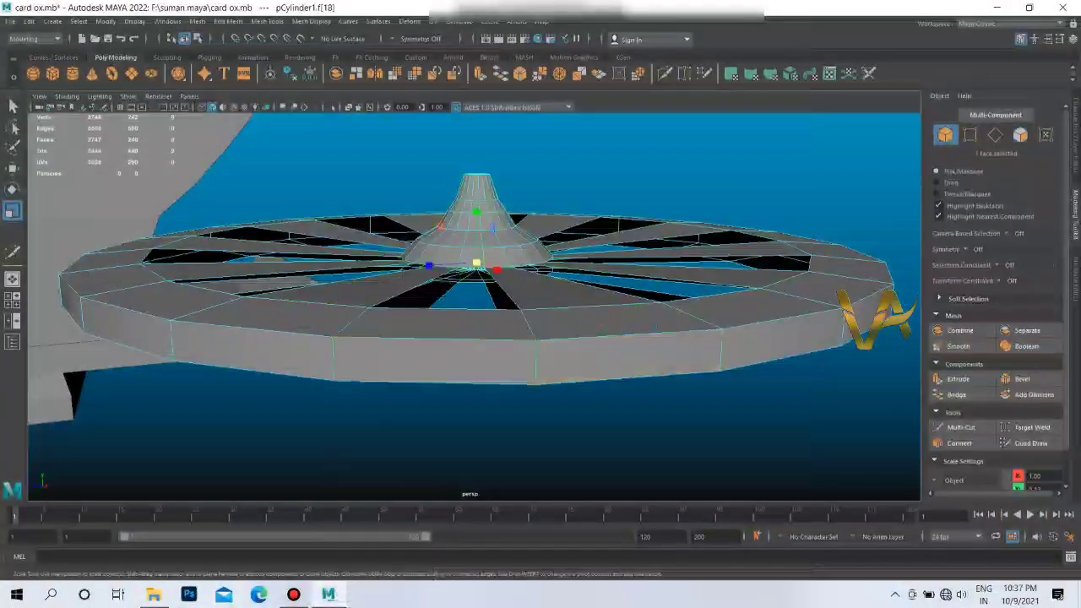
pyautogui.moveTo(473, 279)
pyautogui.keyDown('alt'); pyautogui.mouseDown()
pyautogui.moveTo(473, 355)
pyautogui.moveTo(490, 254)
pyautogui.moveTo(524, 219)
pyautogui.moveTo(507, 203)
pyautogui.moveTo(507, 253)
pyautogui.moveTo(549, 330)
pyautogui.moveTo(523, 287)
pyautogui.moveTo(473, 270)
pyautogui.moveTo(540, 245)
pyautogui.moveTo(574, 253)
pyautogui.moveTo(558, 278)
pyautogui.mouseUp(); pyautogui.keyUp('alt')
pyautogui.scroll(3, 473, 291)
pyautogui.click(482, 295)
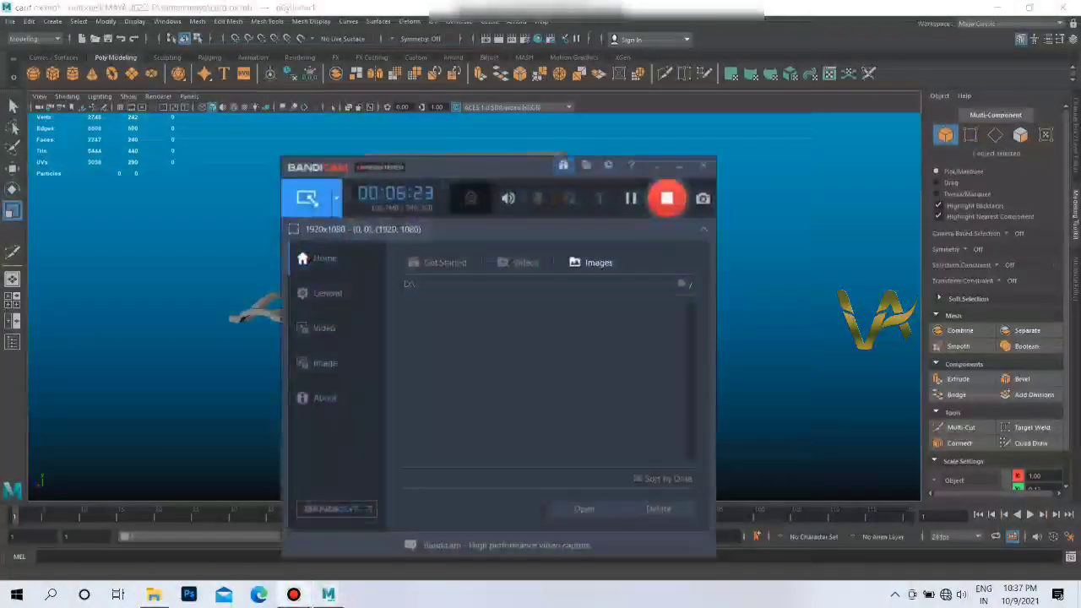
# Step: Rotate the wheel -90° so it stands upright on its edge
pyautogui.press('e')
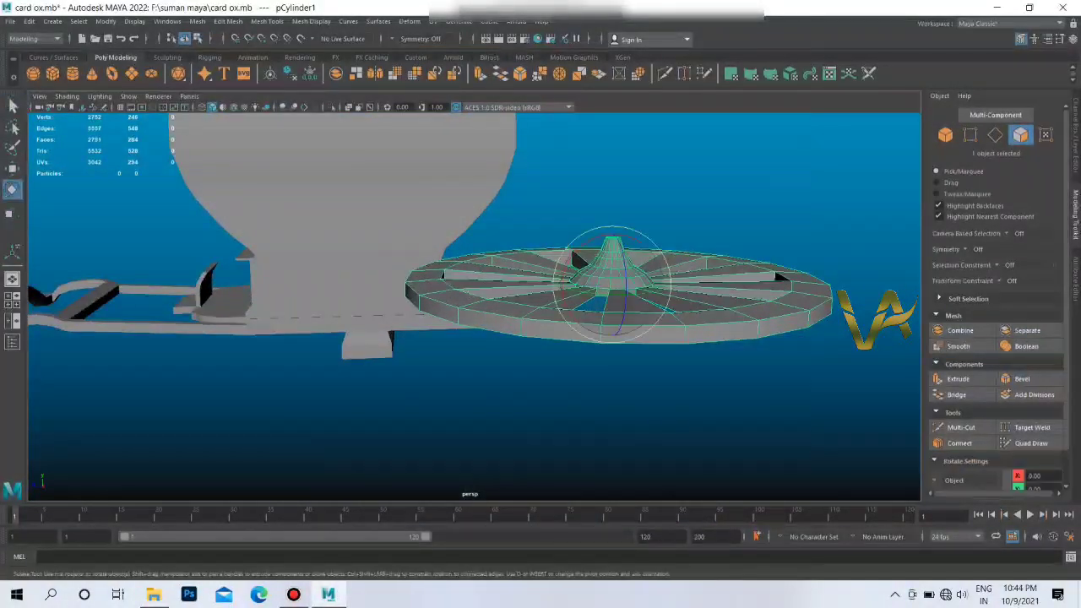
pyautogui.moveTo(582, 331)
pyautogui.mouseDown()
pyautogui.moveTo(614, 333)
pyautogui.moveTo(507, 337)
pyautogui.mouseUp()
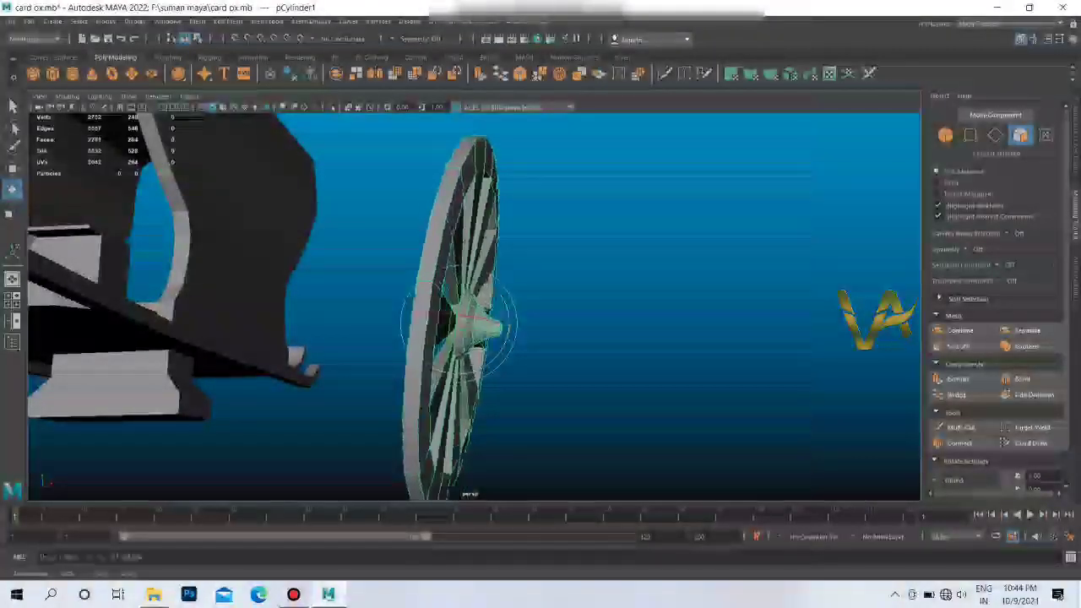
pyautogui.keyDown('alt'); pyautogui.moveTo(473, 305); pyautogui.dragTo(642, 304); pyautogui.keyUp('alt')
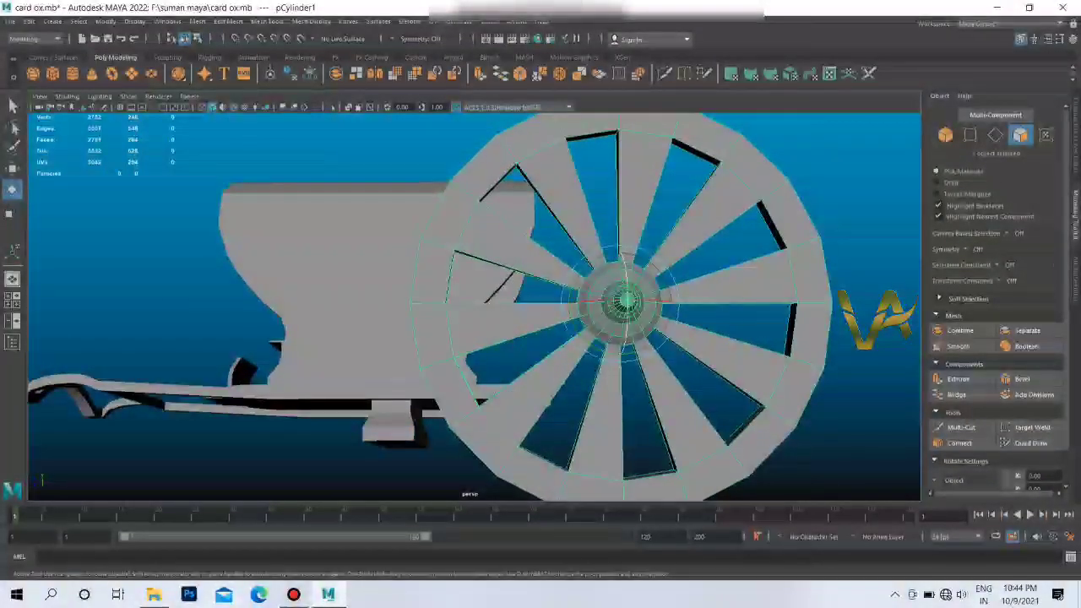
pyautogui.keyDown('alt'); pyautogui.moveTo(473, 304); pyautogui.dragTo(676, 304); pyautogui.keyUp('alt')
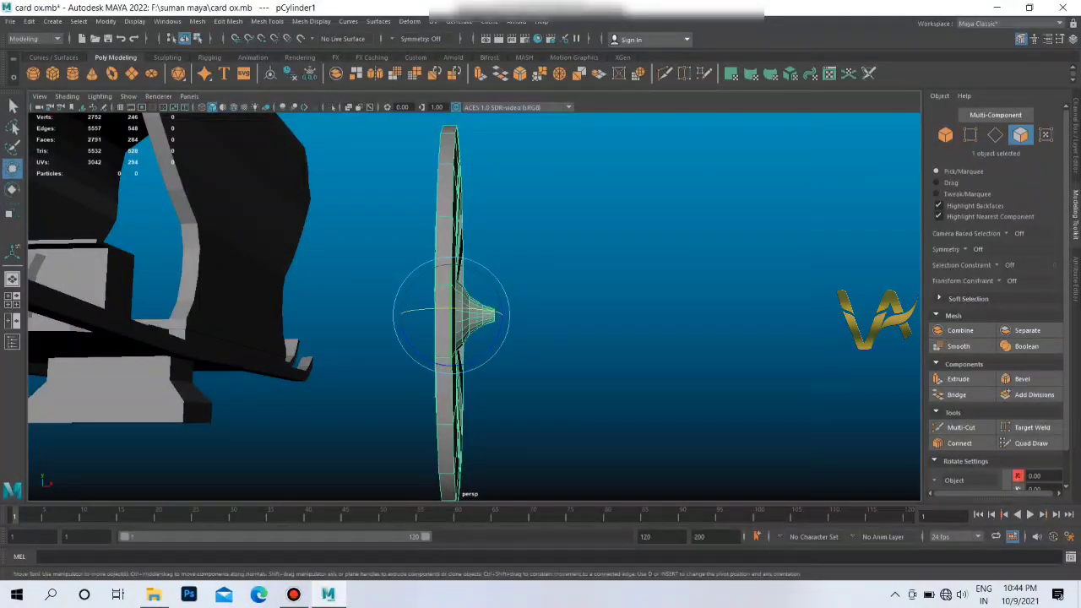
pyautogui.keyDown('alt'); pyautogui.moveTo(507, 304); pyautogui.dragTo(405, 313); pyautogui.keyUp('alt')
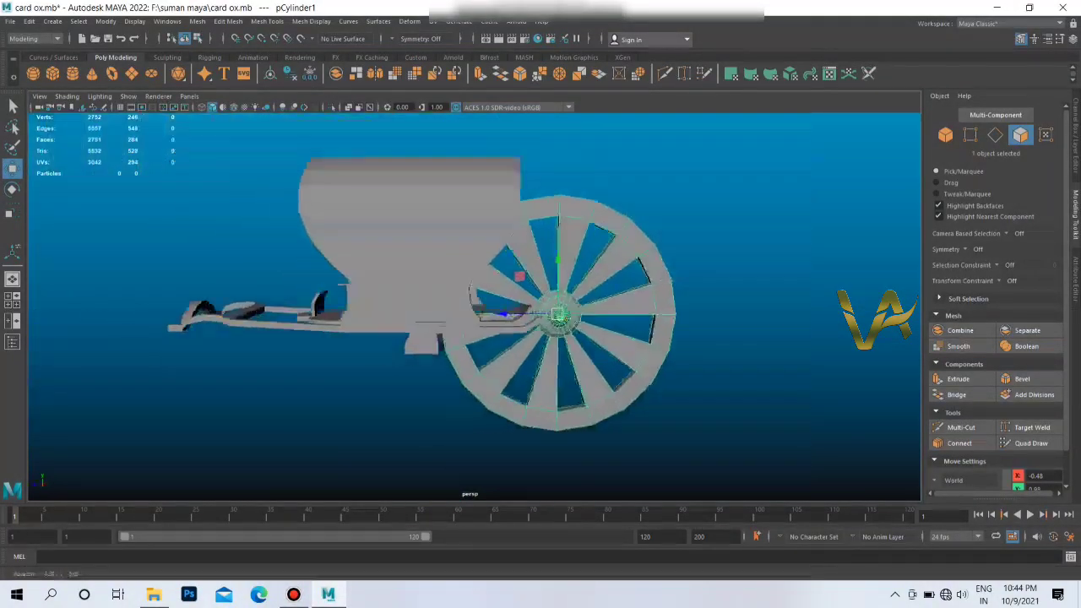
# Step: Scale the wheel down uniformly and check it beside the cart from side and rear
pyautogui.moveTo(480, 348)
pyautogui.mouseDown()
pyautogui.moveTo(460, 349)
pyautogui.moveTo(574, 337)
pyautogui.mouseUp()
pyautogui.press('w')
pyautogui.keyDown('alt'); pyautogui.moveTo(507, 337); pyautogui.dragTo(642, 338); pyautogui.keyUp('alt')
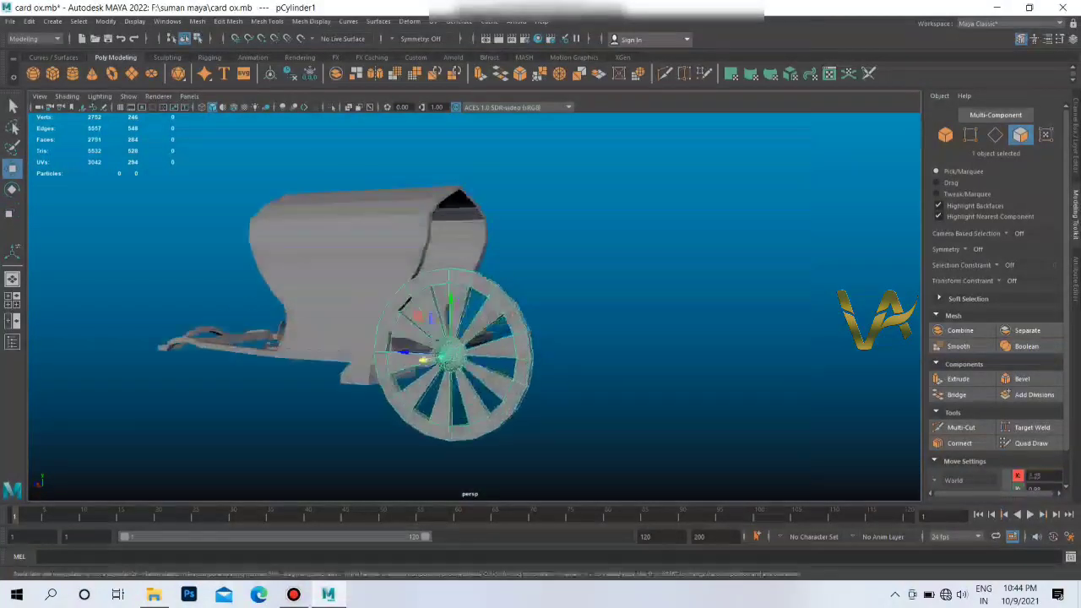
pyautogui.moveTo(612, 391)
pyautogui.keyDown('alt'); pyautogui.mouseDown()
pyautogui.moveTo(514, 342)
pyautogui.moveTo(494, 252)
pyautogui.moveTo(503, 330)
pyautogui.moveTo(592, 338)
pyautogui.moveTo(608, 307)
pyautogui.moveTo(507, 337)
pyautogui.mouseUp(); pyautogui.keyUp('alt')
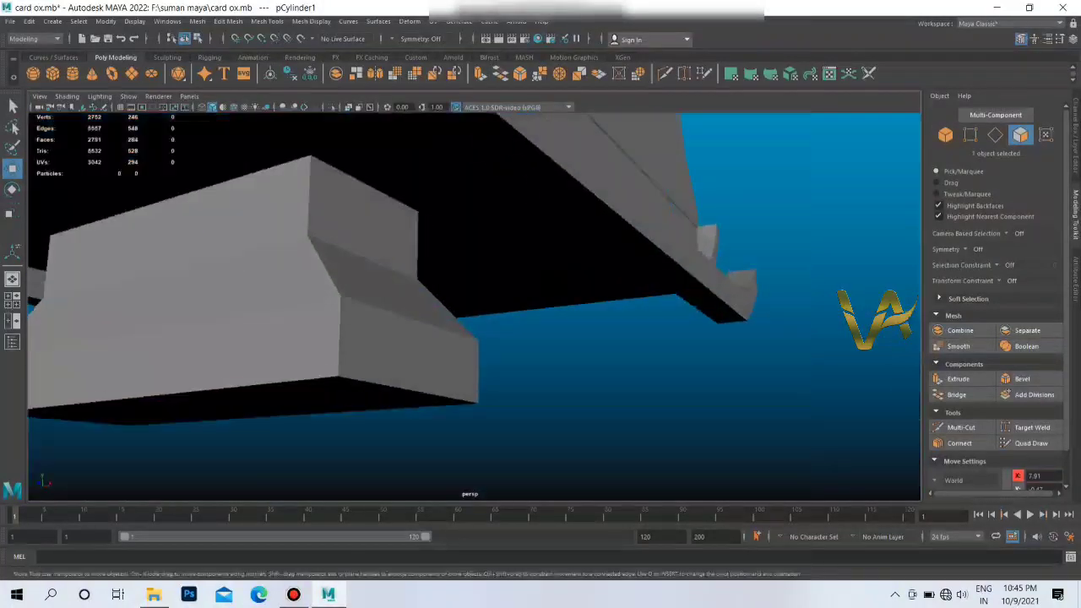
# Step: Insert edge loops across the under-seat block with the Insert Edge Loop Tool
pyautogui.rightClick(398, 283)
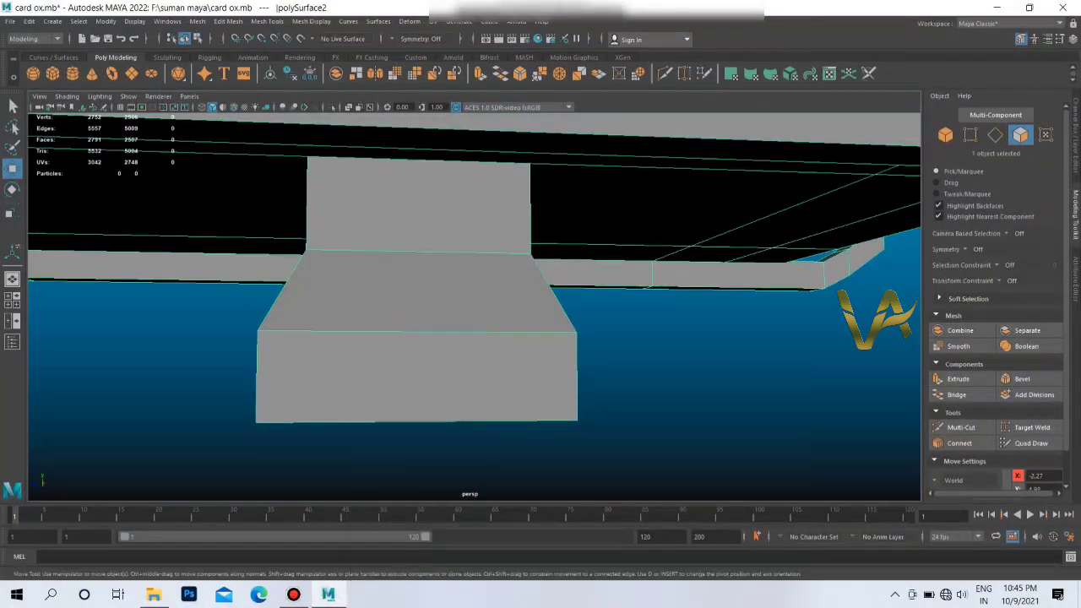
pyautogui.keyDown('shift'); pyautogui.moveTo(398, 272); pyautogui.dragTo(334, 314, button='right'); pyautogui.keyUp('shift')
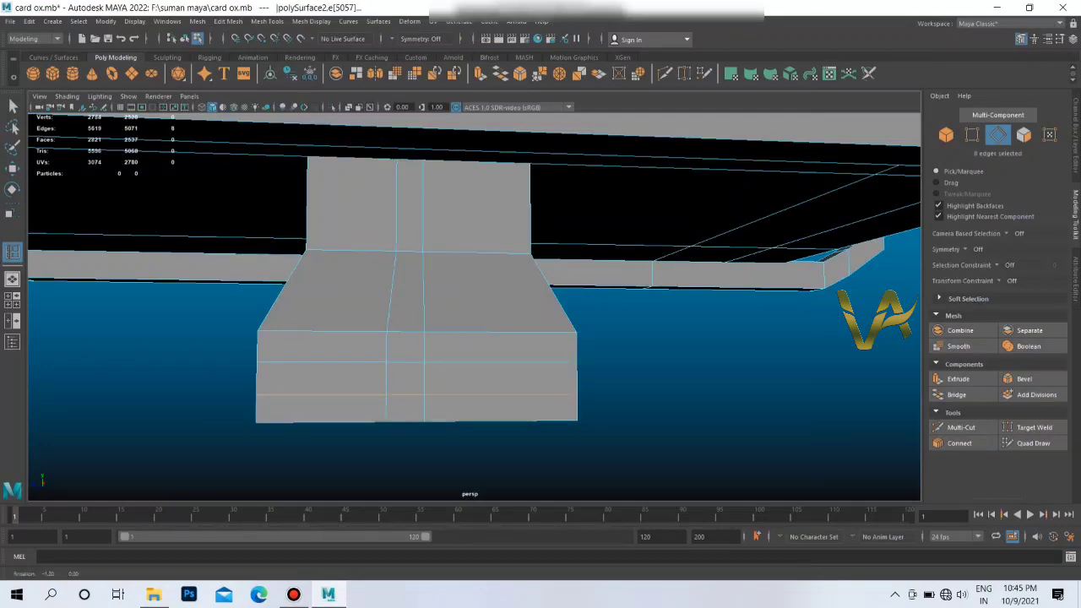
pyautogui.moveTo(540, 321)
pyautogui.keyDown('alt'); pyautogui.mouseDown()
pyautogui.moveTo(615, 369)
pyautogui.moveTo(419, 338)
pyautogui.moveTo(355, 414)
pyautogui.moveTo(540, 331)
pyautogui.mouseUp(); pyautogui.keyUp('alt')
# Step: Select the block's underside face strip and extrude it downward along Y
pyautogui.click(419, 338)
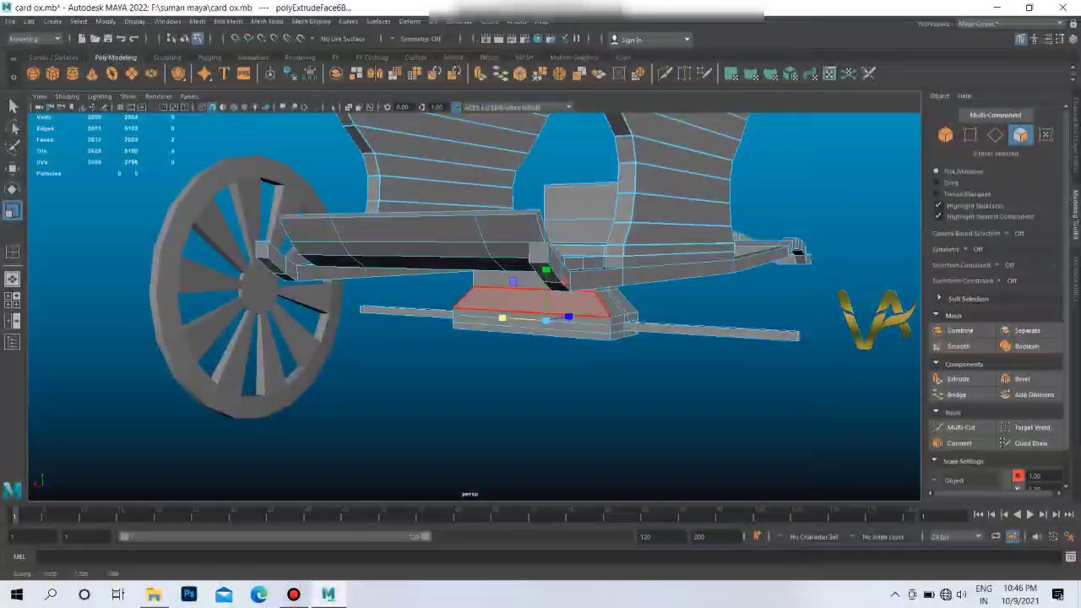
pyautogui.keyDown('alt'); pyautogui.moveTo(507, 338); pyautogui.dragTo(506, 211); pyautogui.keyUp('alt')
pyautogui.click(384, 200)
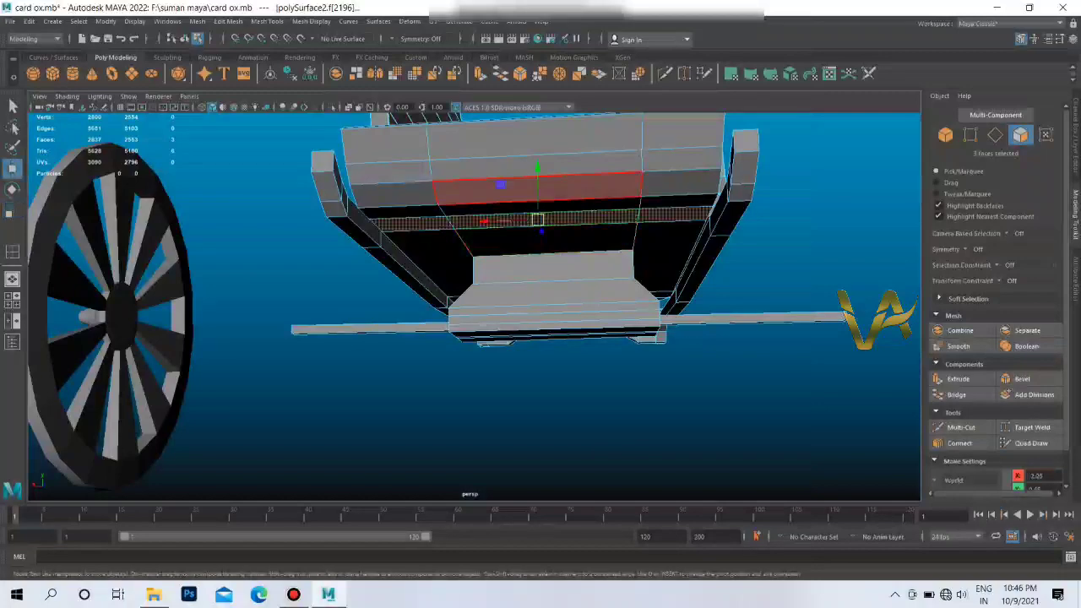
pyautogui.moveTo(537, 173); pyautogui.dragTo(537, 196)
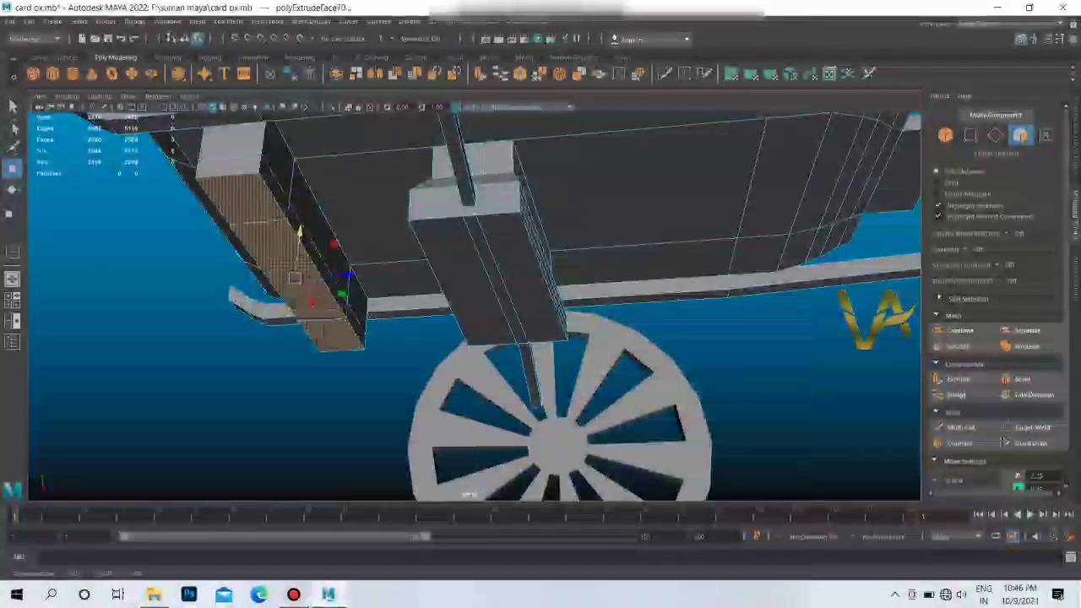
pyautogui.moveTo(299, 233); pyautogui.dragTo(297, 256)
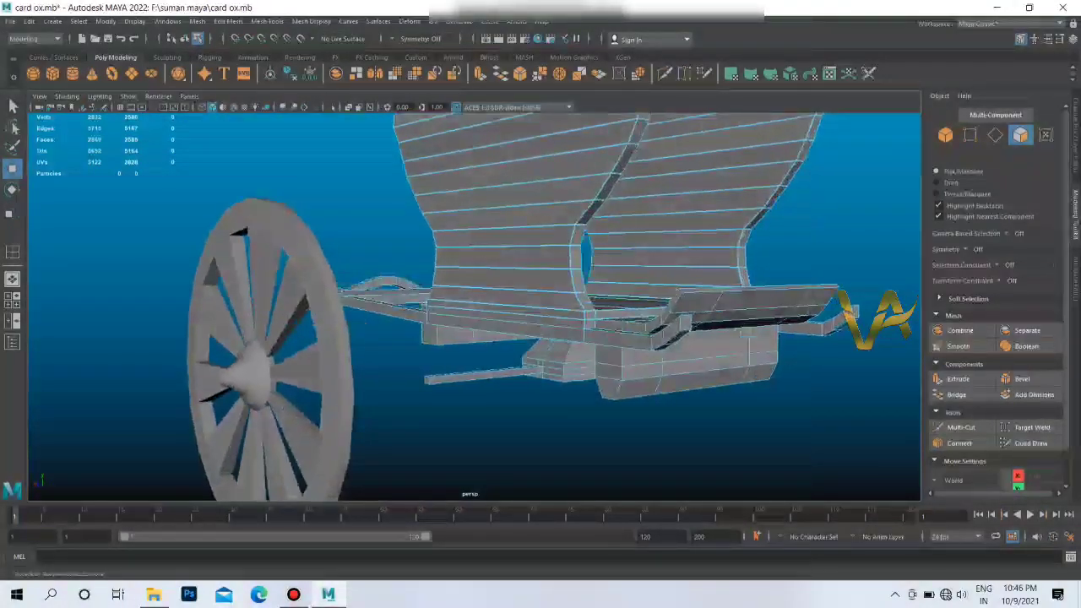
# Step: In object mode, move the wheel along X and Y onto the end of the axle rod
pyautogui.moveTo(604, 287); pyautogui.dragTo(642, 254, button='right')
pyautogui.click(253, 386)
pyautogui.moveTo(254, 386); pyautogui.dragTo(422, 395)
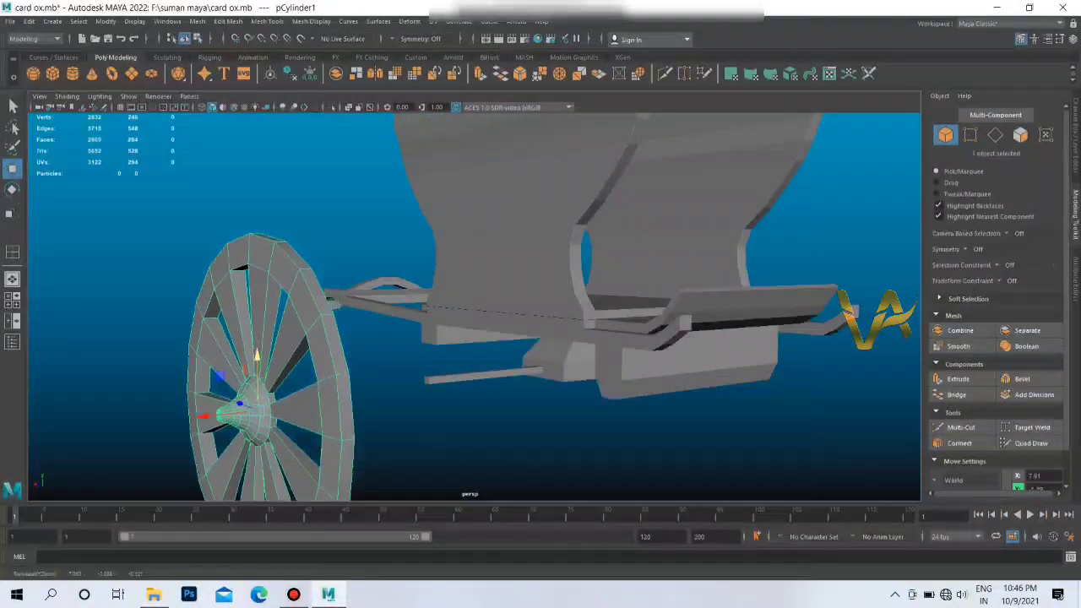
pyautogui.moveTo(425, 355)
pyautogui.mouseDown()
pyautogui.moveTo(435, 337)
pyautogui.moveTo(422, 372)
pyautogui.moveTo(583, 369)
pyautogui.moveTo(254, 342)
pyautogui.moveTo(263, 384)
pyautogui.mouseUp()
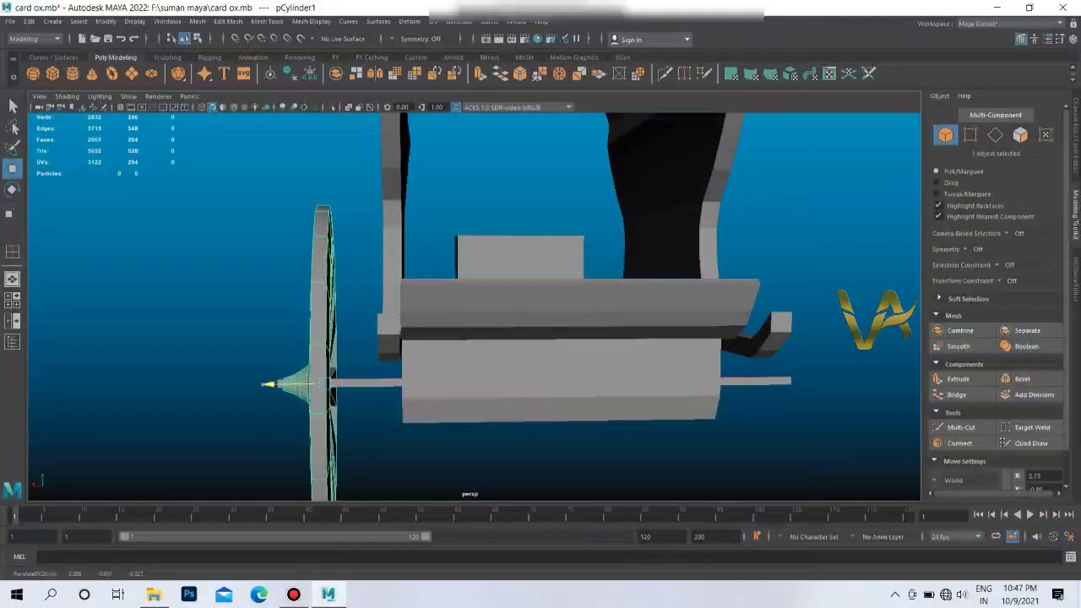
pyautogui.moveTo(264, 384)
pyautogui.keyDown('alt'); pyautogui.mouseDown()
pyautogui.moveTo(285, 410)
pyautogui.moveTo(249, 386)
pyautogui.moveTo(252, 366)
pyautogui.moveTo(528, 253)
pyautogui.moveTo(478, 297)
pyautogui.moveTo(355, 292)
pyautogui.moveTo(473, 253)
pyautogui.moveTo(338, 270)
pyautogui.mouseUp(); pyautogui.keyUp('alt')
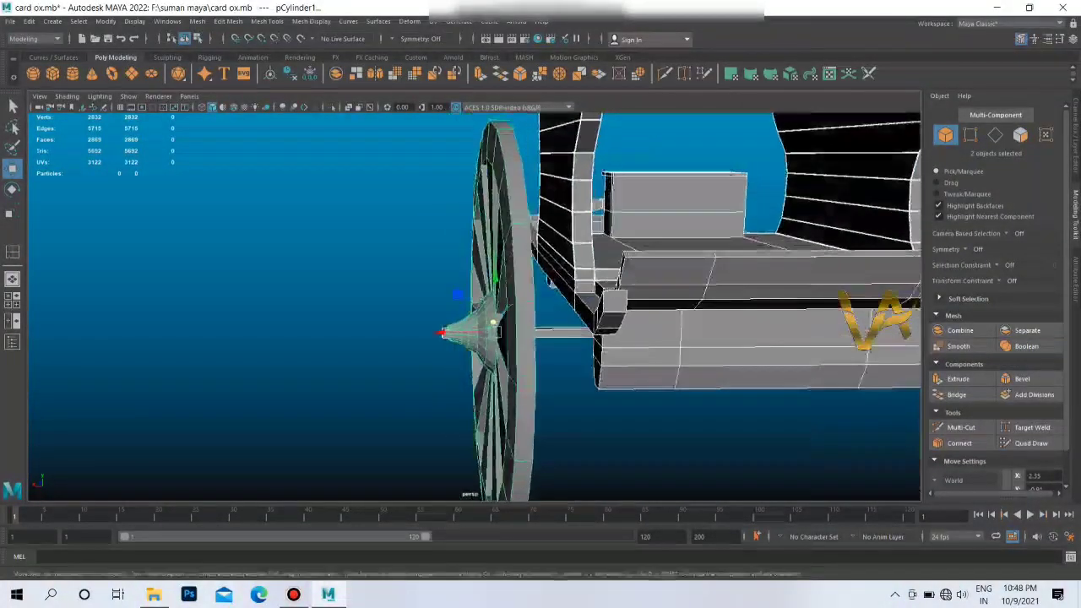
pyautogui.scroll(-5, 473, 321)
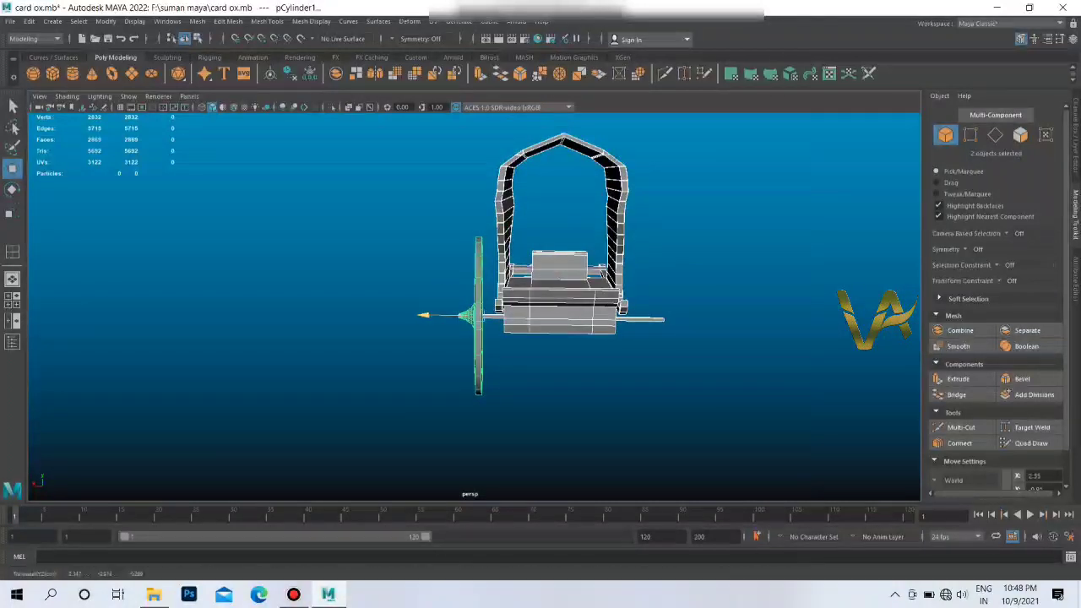
pyautogui.hotkey('ctrl', 'z')
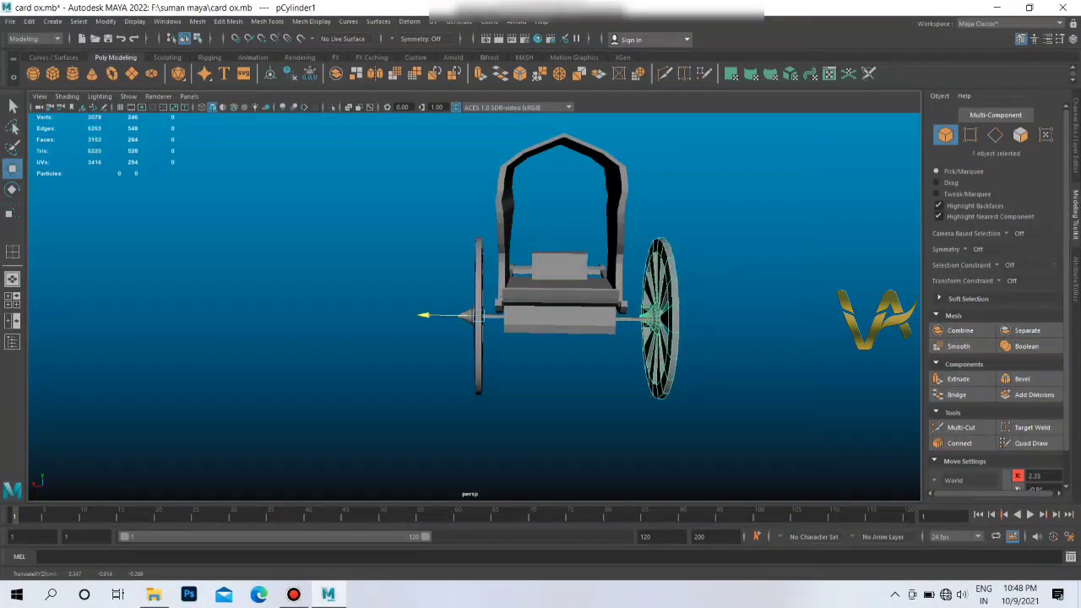
pyautogui.keyDown('alt'); pyautogui.moveTo(473, 321); pyautogui.dragTo(591, 338); pyautogui.keyUp('alt')
pyautogui.scroll(-3, 473, 321)
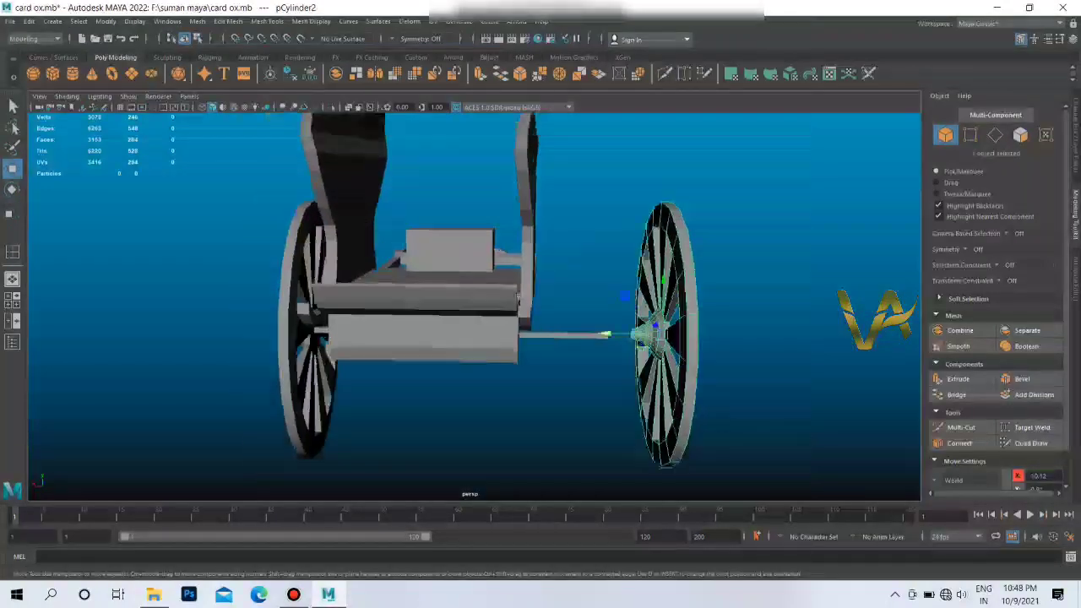
pyautogui.keyDown('alt'); pyautogui.moveTo(473, 321); pyautogui.dragTo(591, 321); pyautogui.keyUp('alt')
pyautogui.keyDown('alt'); pyautogui.moveTo(473, 321); pyautogui.dragTo(575, 304); pyautogui.keyUp('alt')
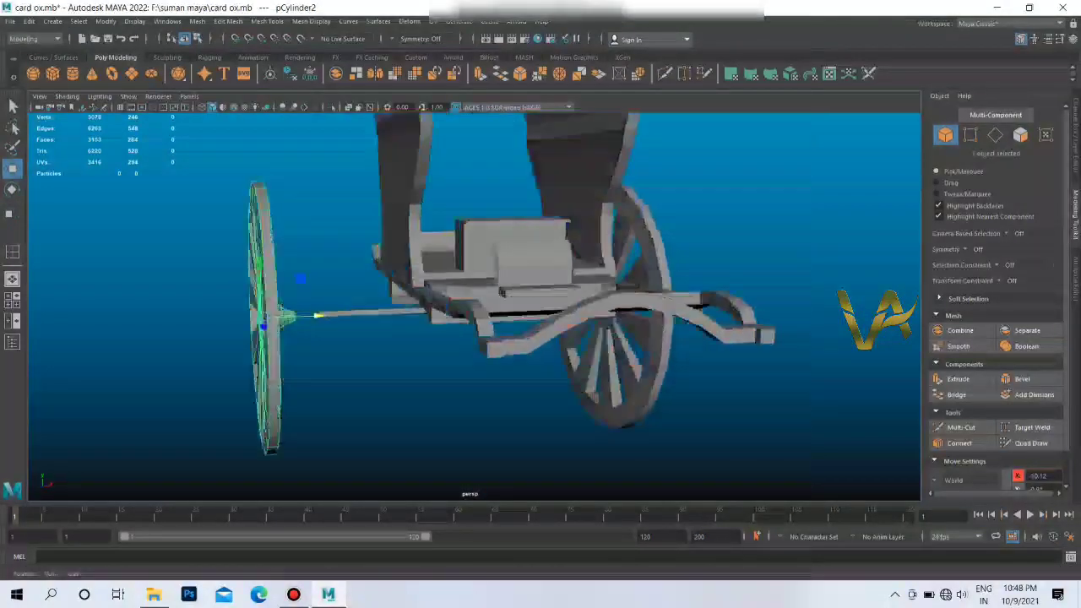
pyautogui.scroll(3, 473, 320)
pyautogui.moveTo(229, 332); pyautogui.dragTo(232, 334)
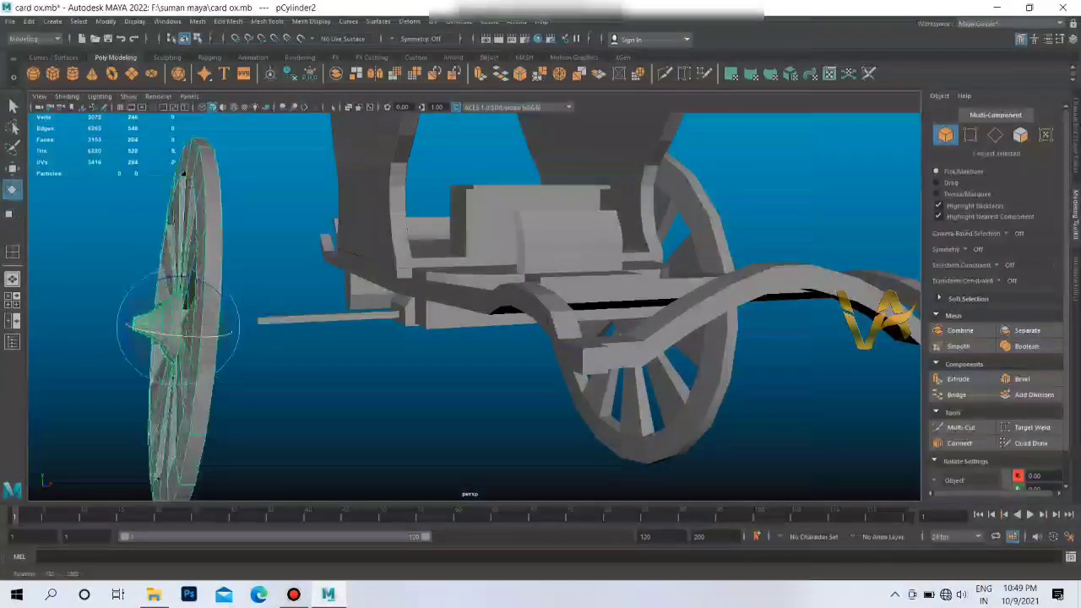
pyautogui.moveTo(473, 321)
pyautogui.keyDown('alt'); pyautogui.mouseDown()
pyautogui.moveTo(642, 321)
pyautogui.moveTo(473, 315)
pyautogui.mouseUp(); pyautogui.keyUp('alt')
pyautogui.moveTo(593, 322)
pyautogui.mouseDown()
pyautogui.moveTo(388, 321)
pyautogui.moveTo(422, 314)
pyautogui.moveTo(439, 324)
pyautogui.moveTo(410, 338)
pyautogui.moveTo(524, 329)
pyautogui.mouseUp()
pyautogui.scroll(2, 410, 338)
pyautogui.scroll(2, 401, 346)
pyautogui.click(431, 338)
pyautogui.scroll(-3, 431, 338)
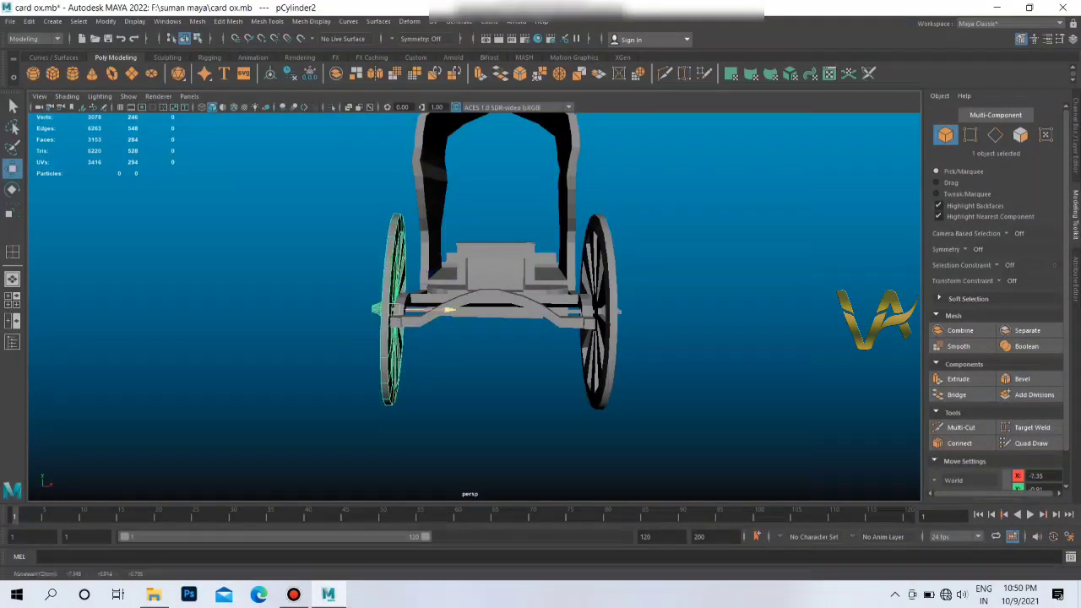
pyautogui.moveTo(450, 310)
pyautogui.keyDown('alt'); pyautogui.mouseDown()
pyautogui.moveTo(507, 310)
pyautogui.moveTo(286, 301)
pyautogui.moveTo(299, 302)
pyautogui.mouseUp(); pyautogui.keyUp('alt')
pyautogui.scroll(3, 507, 310)
pyautogui.click(286, 302)
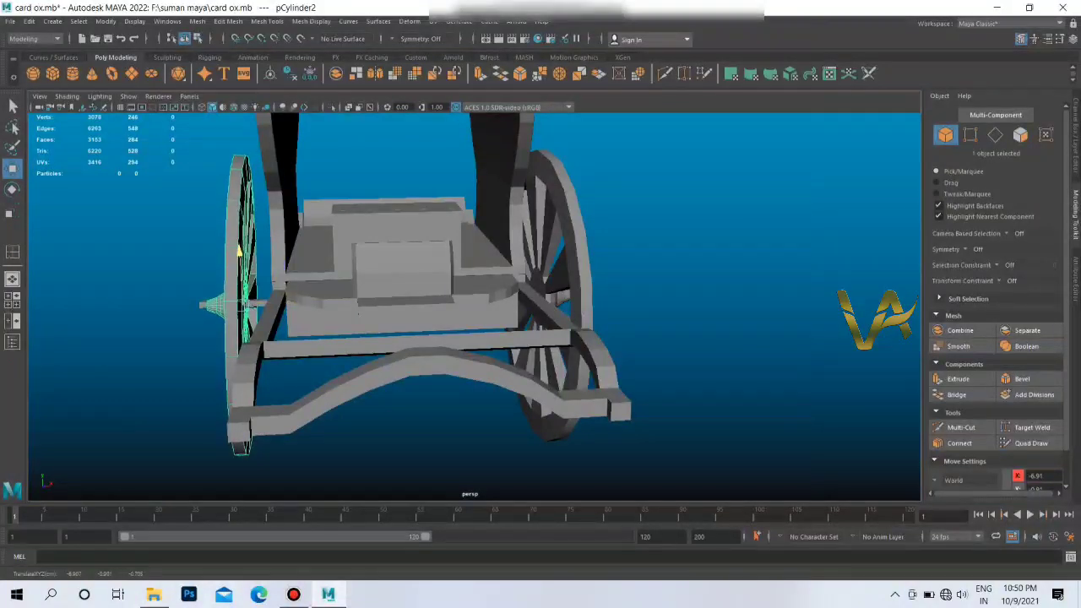
pyautogui.moveTo(358, 314)
pyautogui.keyDown('alt'); pyautogui.mouseDown()
pyautogui.moveTo(361, 365)
pyautogui.moveTo(439, 372)
pyautogui.moveTo(414, 380)
pyautogui.moveTo(453, 412)
pyautogui.moveTo(434, 342)
pyautogui.mouseUp(); pyautogui.keyUp('alt')
pyautogui.scroll(-5, 450, 414)
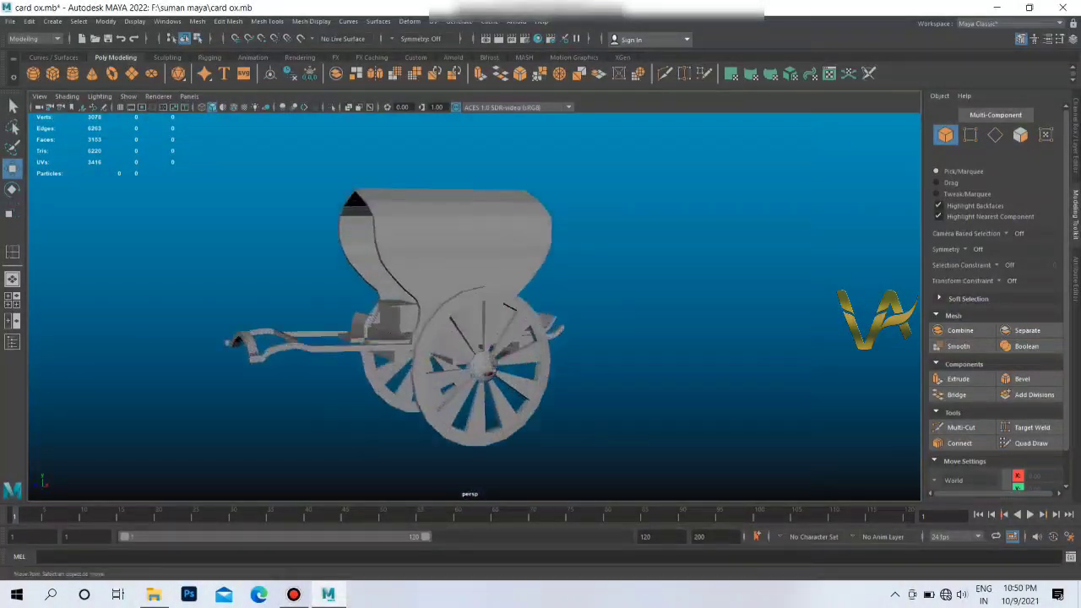
# Step: Select the hood and front wheel, then tilt the view low beneath the shafts
pyautogui.scroll(3, 434, 342)
pyautogui.rightClick(434, 342)
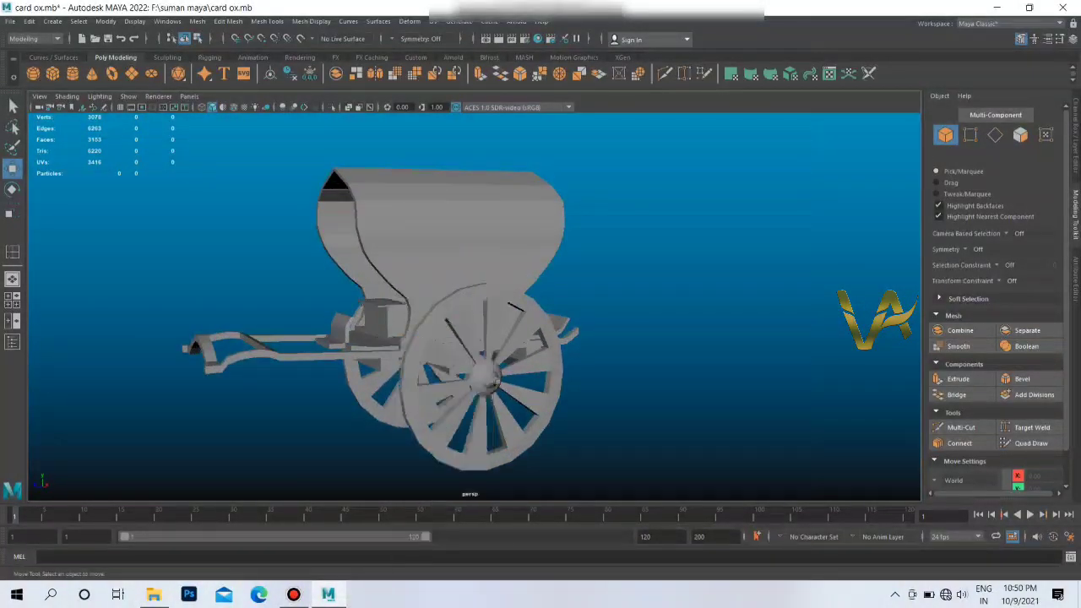
pyautogui.click(422, 237)
pyautogui.click(473, 372)
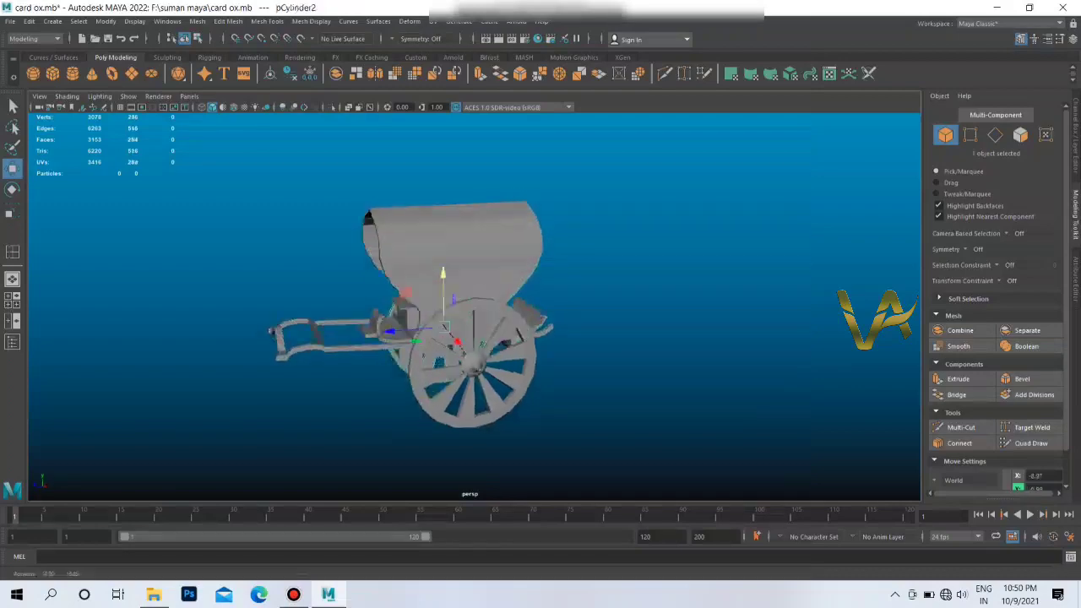
pyautogui.keyDown('alt'); pyautogui.moveTo(473, 372); pyautogui.dragTo(405, 355); pyautogui.keyUp('alt')
pyautogui.scroll(3, 406, 355)
pyautogui.scroll(5, 347, 289)
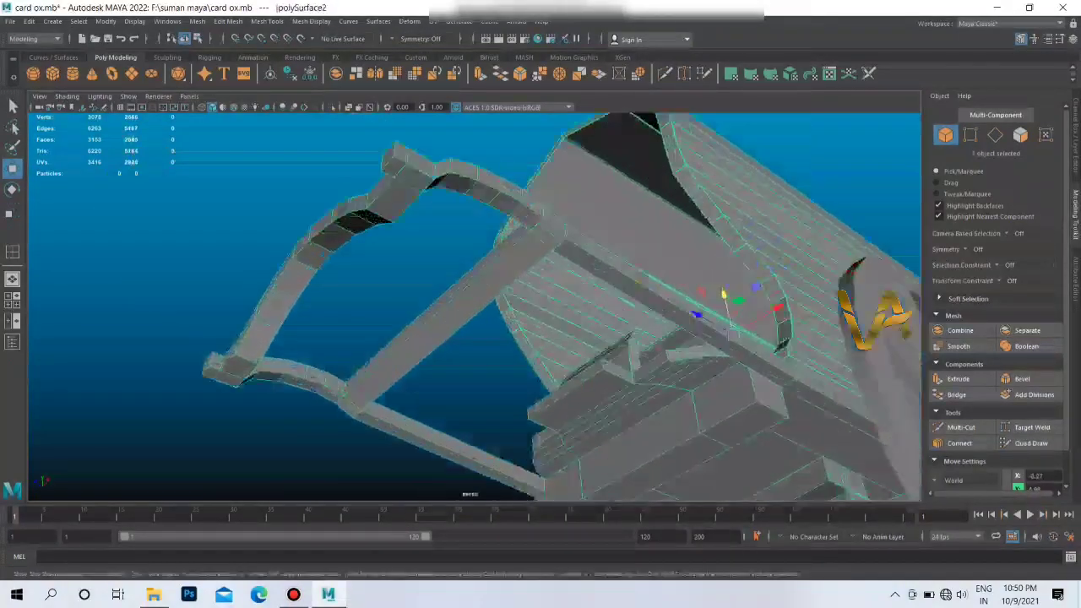
pyautogui.moveTo(347, 289)
pyautogui.keyDown('alt'); pyautogui.mouseDown()
pyautogui.moveTo(355, 279)
pyautogui.moveTo(314, 347)
pyautogui.moveTo(389, 338)
pyautogui.mouseUp(); pyautogui.keyUp('alt')
# Step: Switch the cart body to face mode, pick two faces under the shaft, then clear them
pyautogui.rightClick(347, 289)
pyautogui.click(347, 316)
pyautogui.click(314, 346)
pyautogui.keyDown('shift'); pyautogui.click(334, 354); pyautogui.keyUp('shift')
pyautogui.scroll(-5, 334, 355)
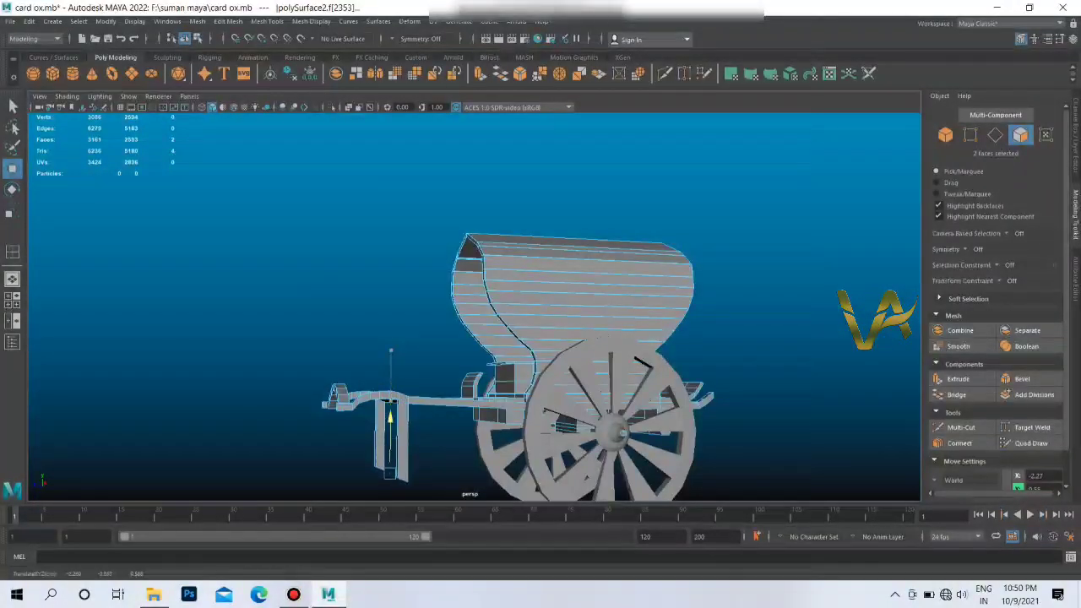
pyautogui.click(388, 337)
pyautogui.scroll(-5, 389, 338)
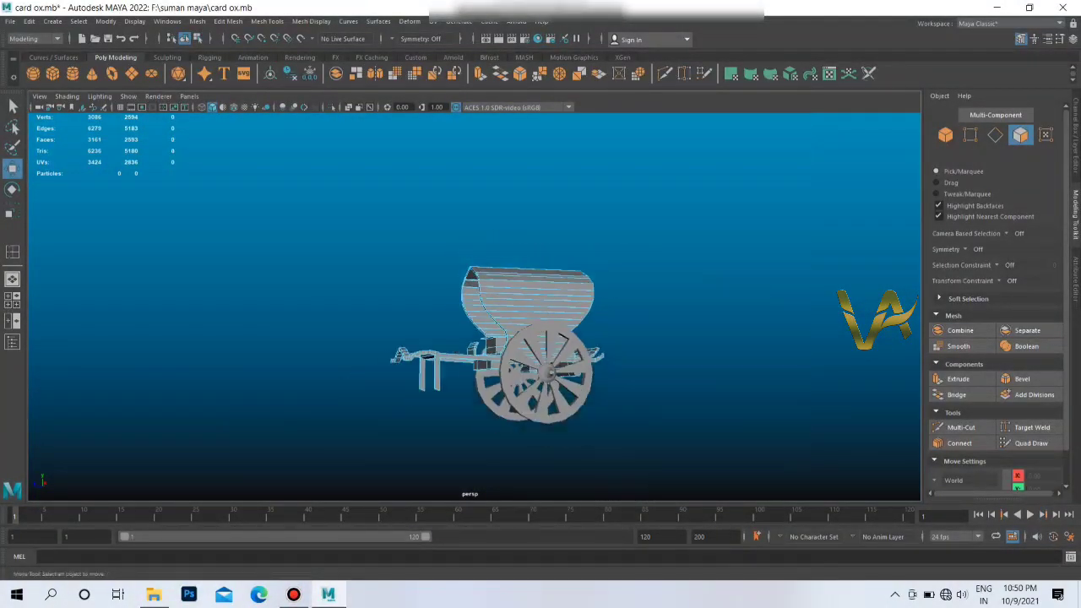
pyautogui.scroll(3, 505, 362)
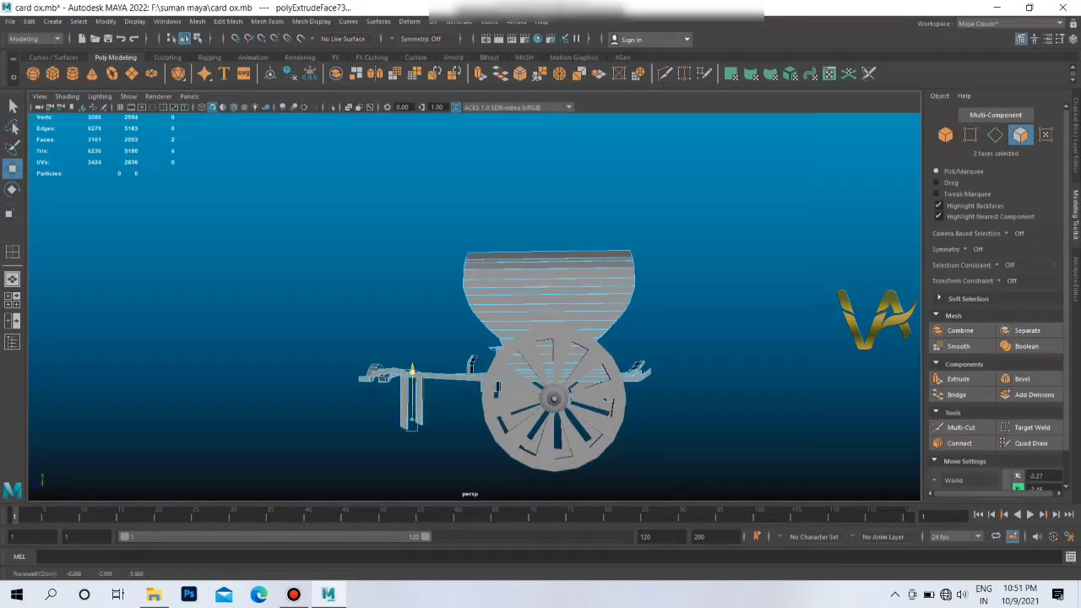
# Step: Select the wheel and orbit to a side view of the cart
pyautogui.keyDown('alt'); pyautogui.moveTo(505, 361); pyautogui.dragTo(469, 494); pyautogui.keyUp('alt')
pyautogui.scroll(5, 468, 494)
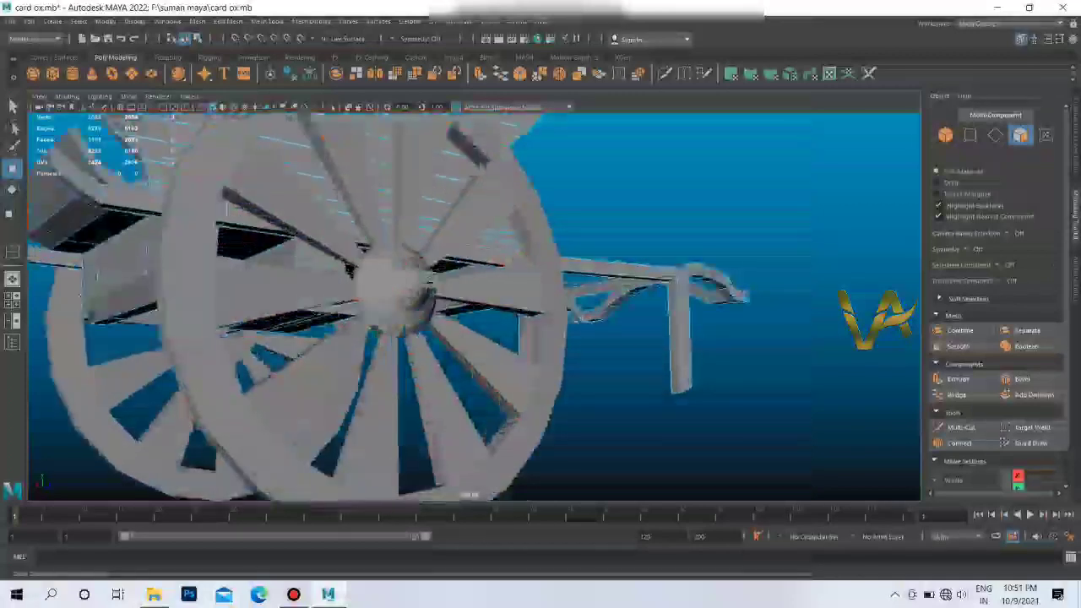
pyautogui.click(438, 433)
pyautogui.moveTo(438, 433)
pyautogui.keyDown('alt'); pyautogui.mouseDown()
pyautogui.moveTo(234, 363)
pyautogui.moveTo(279, 354)
pyautogui.moveTo(380, 296)
pyautogui.mouseUp(); pyautogui.keyUp('alt')
pyautogui.scroll(-5, 243, 363)
pyautogui.scroll(2, 279, 355)
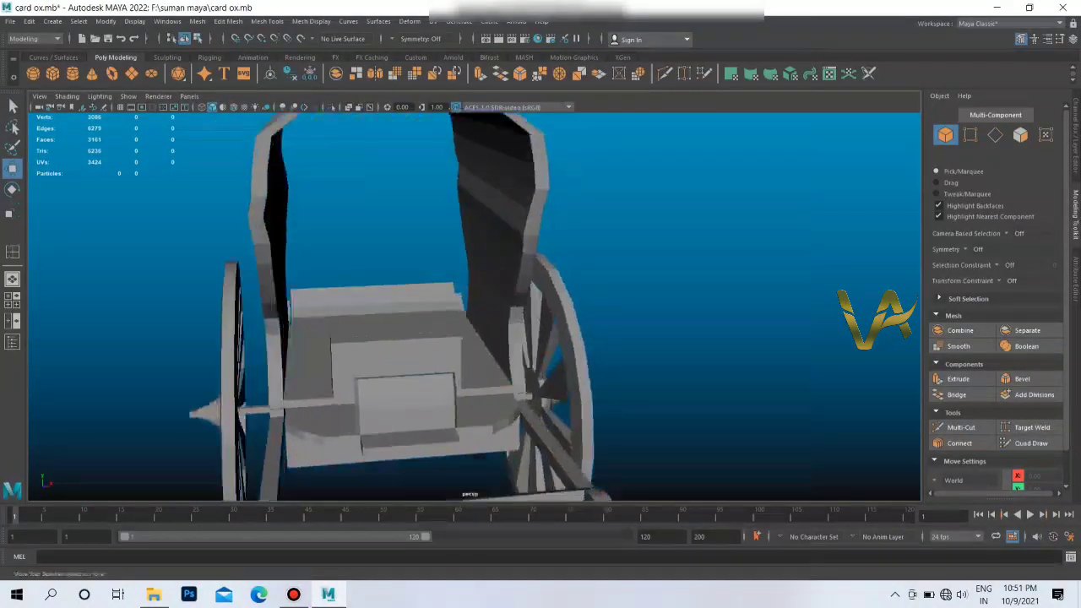
# Step: Switch the cart body to face mode and select several faces around the seat box
pyautogui.click(389, 354)
pyautogui.scroll(5, 545, 287)
pyautogui.keyDown('alt'); pyautogui.moveTo(506, 304); pyautogui.dragTo(545, 287); pyautogui.keyUp('alt')
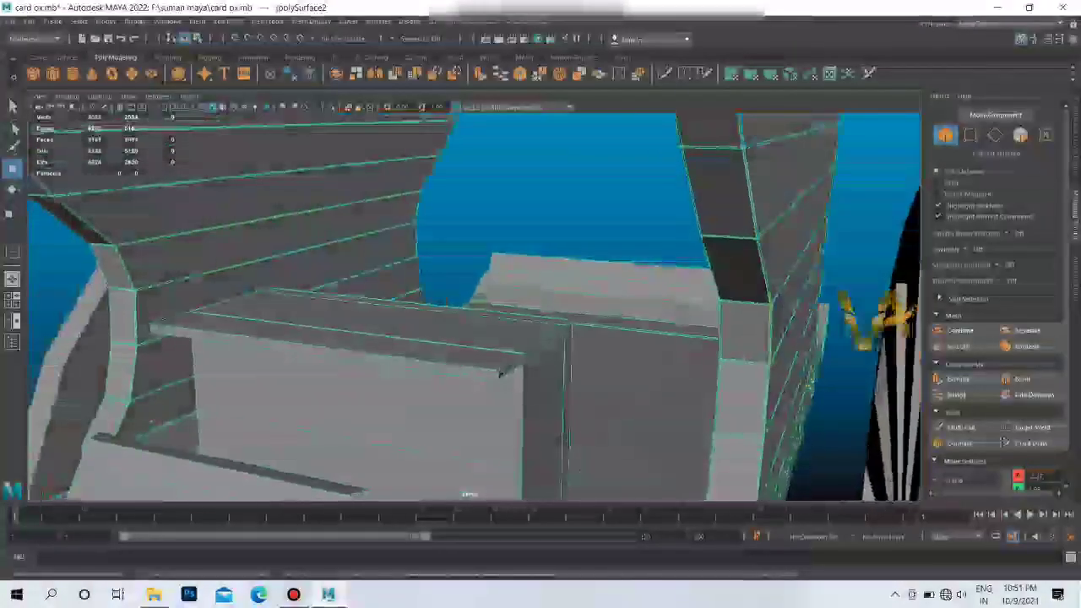
pyautogui.rightClick(545, 287)
pyautogui.click(544, 377)
pyautogui.click(545, 343)
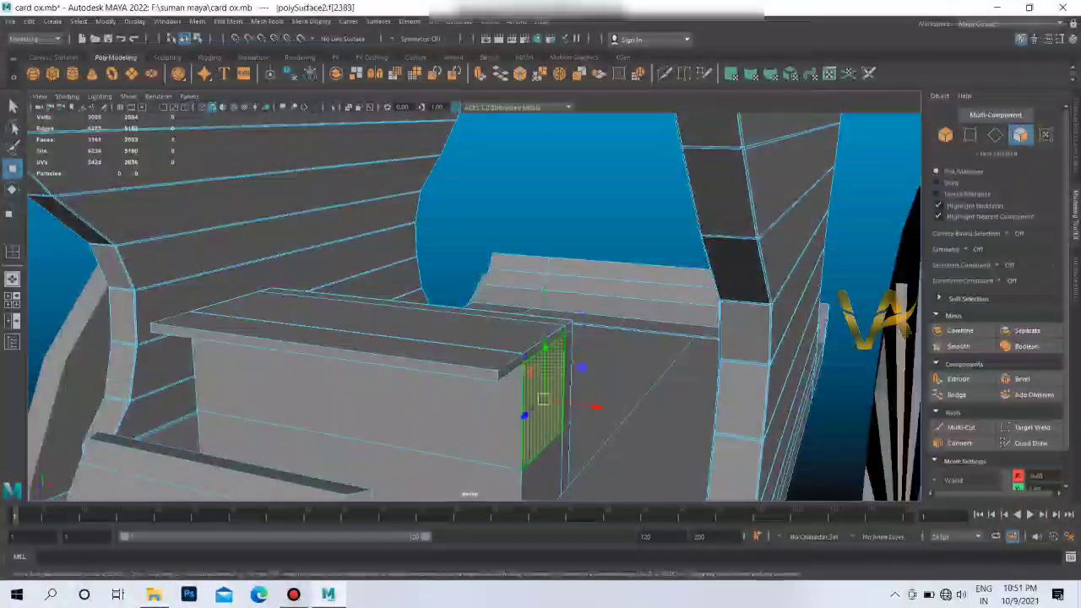
pyautogui.keyDown('alt'); pyautogui.moveTo(541, 338); pyautogui.dragTo(482, 325); pyautogui.keyUp('alt')
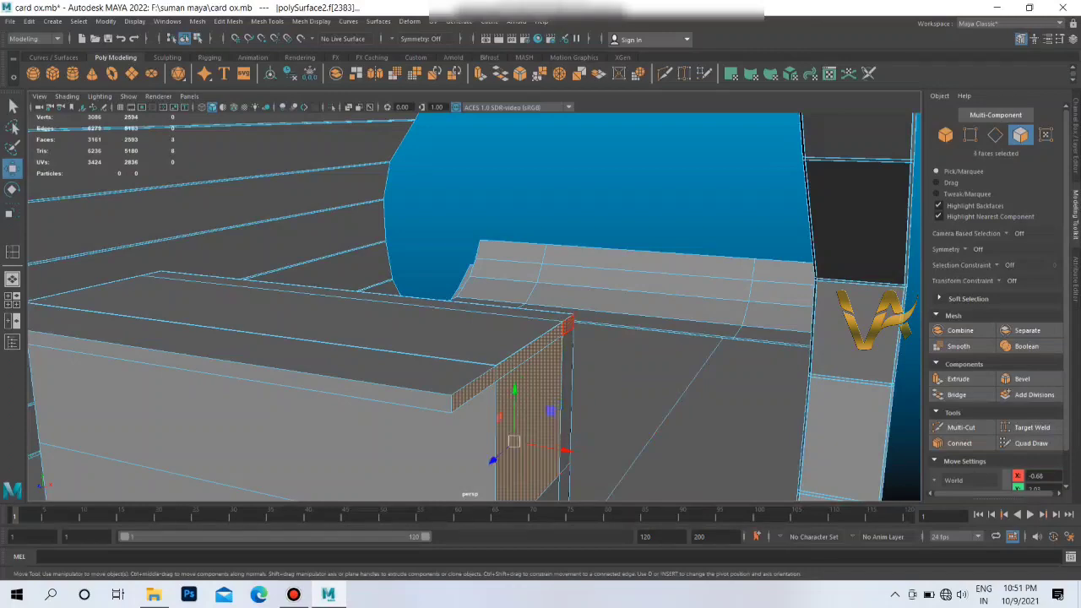
pyautogui.keyDown('alt'); pyautogui.moveTo(473, 338); pyautogui.dragTo(591, 346); pyautogui.keyUp('alt')
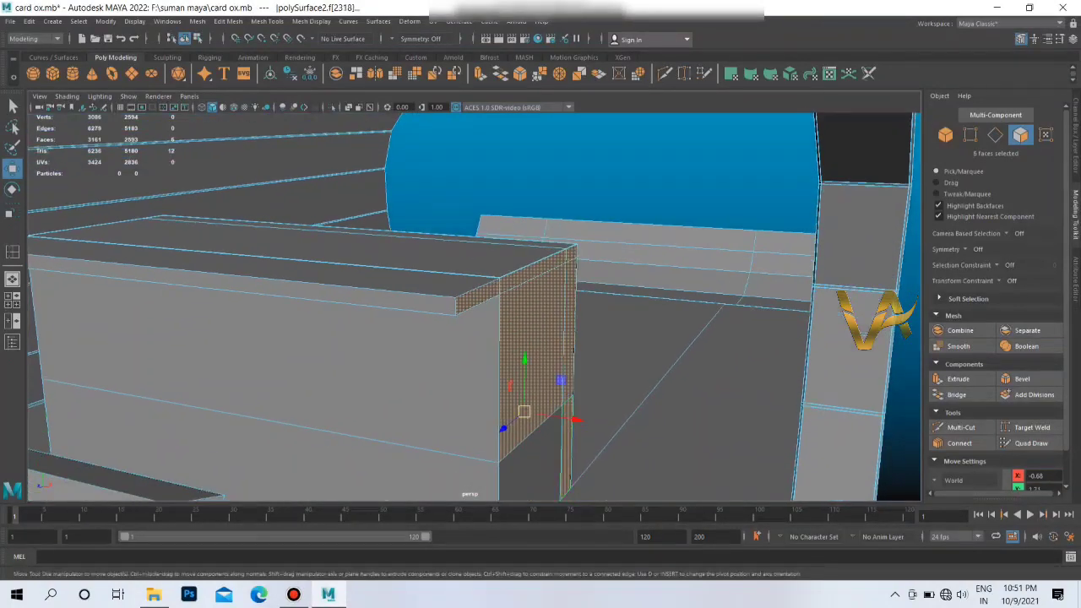
pyautogui.keyDown('alt'); pyautogui.moveTo(473, 338); pyautogui.dragTo(541, 321); pyautogui.keyUp('alt')
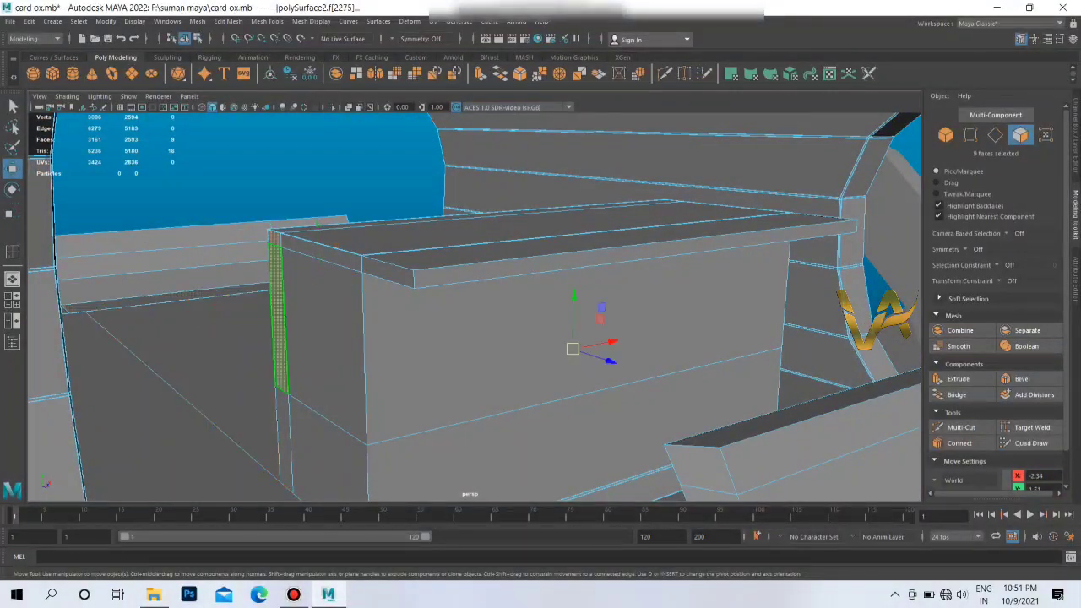
pyautogui.keyDown('shift'); pyautogui.click(308, 439); pyautogui.keyUp('shift')
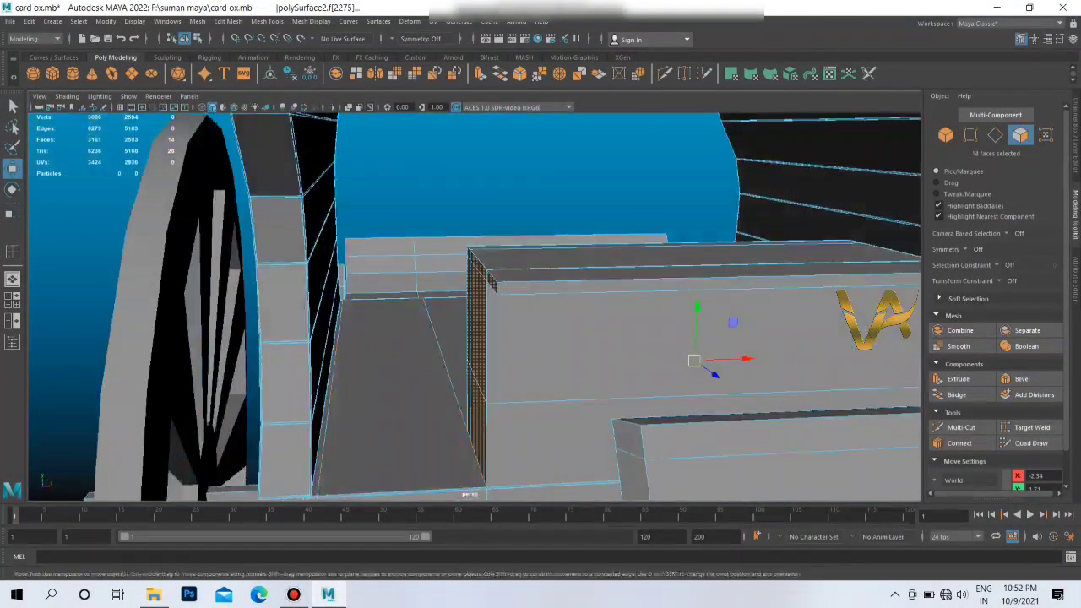
pyautogui.moveTo(308, 439)
pyautogui.keyDown('alt'); pyautogui.mouseDown()
pyautogui.moveTo(439, 364)
pyautogui.moveTo(456, 372)
pyautogui.mouseUp(); pyautogui.keyUp('alt')
# Step: Scale the selected seat box faces, then return to object mode
pyautogui.press('r')
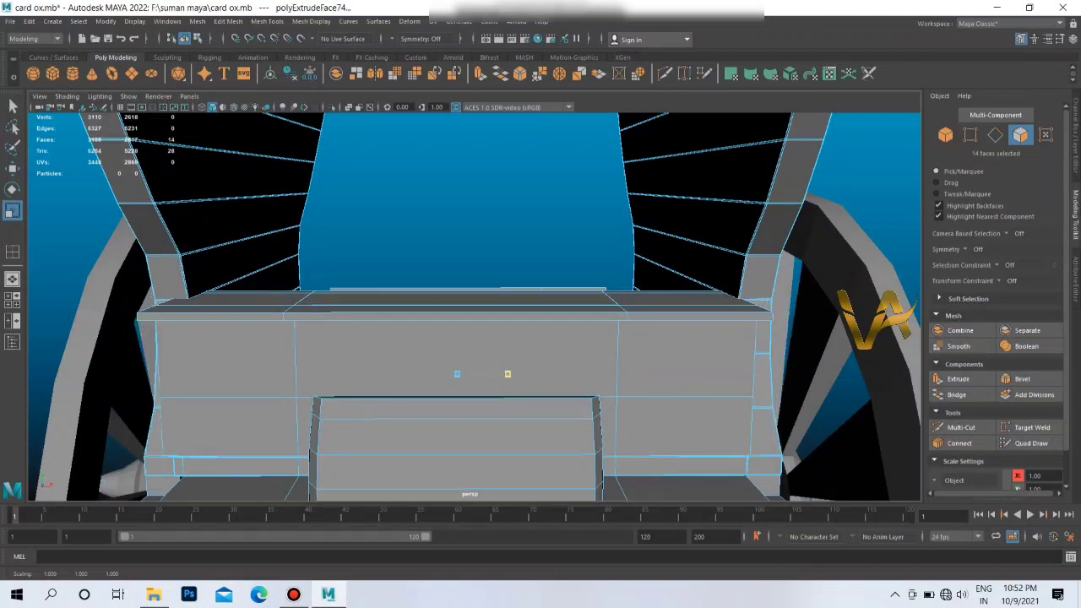
pyautogui.keyDown('alt'); pyautogui.moveTo(473, 304); pyautogui.dragTo(591, 279); pyautogui.keyUp('alt')
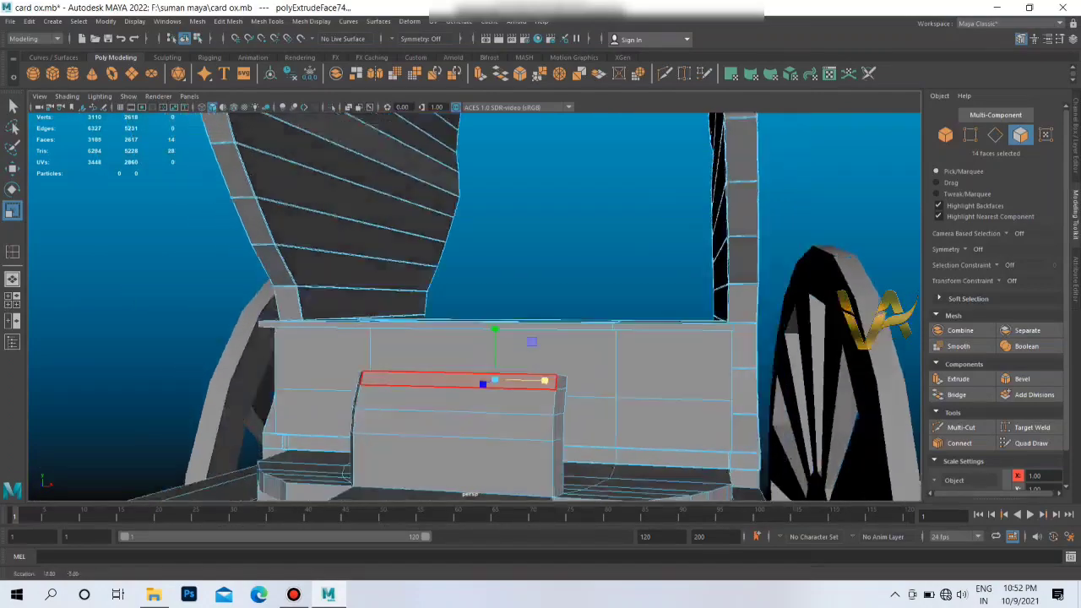
pyautogui.moveTo(626, 287); pyautogui.dragTo(668, 292, button='right')
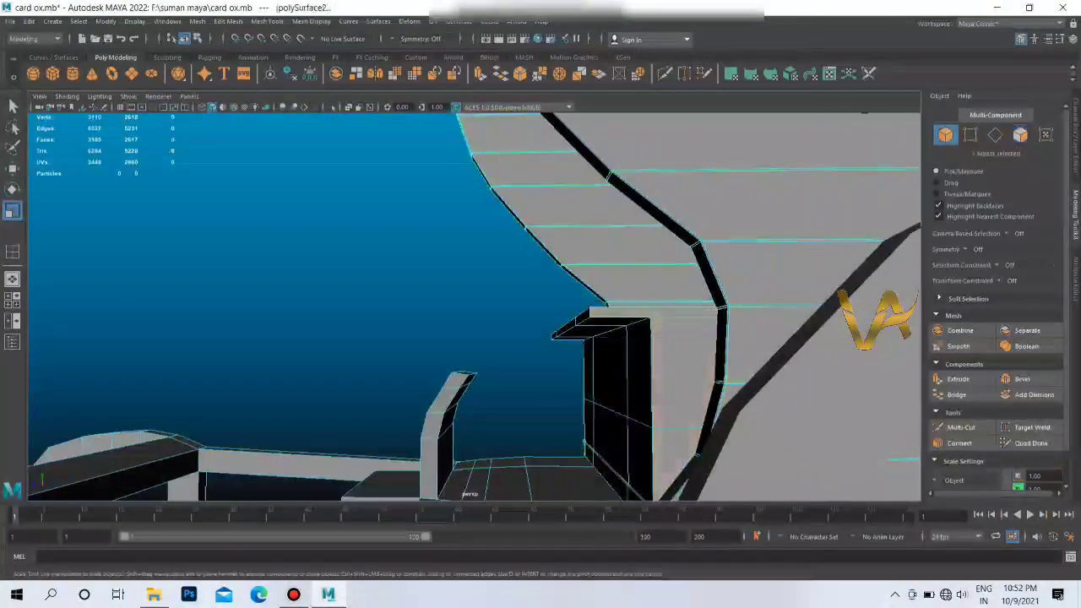
pyautogui.moveTo(625, 291)
pyautogui.keyDown('alt'); pyautogui.mouseDown()
pyautogui.moveTo(473, 355)
pyautogui.moveTo(540, 304)
pyautogui.moveTo(473, 321)
pyautogui.moveTo(507, 313)
pyautogui.moveTo(440, 313)
pyautogui.moveTo(574, 312)
pyautogui.moveTo(473, 278)
pyautogui.moveTo(507, 253)
pyautogui.moveTo(532, 271)
pyautogui.mouseUp(); pyautogui.keyUp('alt')
pyautogui.scroll(-6, 473, 304)
pyautogui.scroll(3, 473, 304)
pyautogui.scroll(4, 473, 304)
pyautogui.scroll(3, 473, 304)
pyautogui.scroll(-3, 473, 305)
pyautogui.scroll(3, 473, 304)
# Step: Switch the mesh to edge selection and pick an edge near the wheel
pyautogui.moveTo(473, 304)
pyautogui.keyDown('alt'); pyautogui.mouseDown()
pyautogui.moveTo(252, 287)
pyautogui.moveTo(287, 321)
pyautogui.moveTo(194, 372)
pyautogui.moveTo(220, 380)
pyautogui.moveTo(93, 372)
pyautogui.mouseUp(); pyautogui.keyUp('alt')
pyautogui.rightClick(251, 287)
pyautogui.click(252, 255)
pyautogui.click(289, 328)
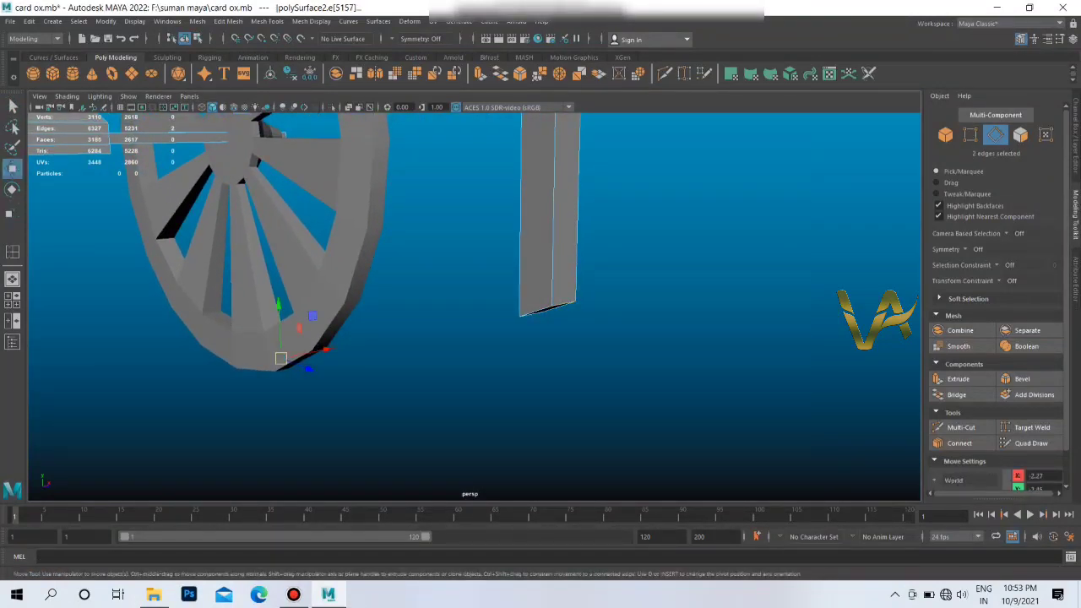
# Step: In face mode, select the front and bottom faces at the shaft's front end
pyautogui.keyDown('alt'); pyautogui.moveTo(93, 372); pyautogui.dragTo(337, 309); pyautogui.keyUp('alt')
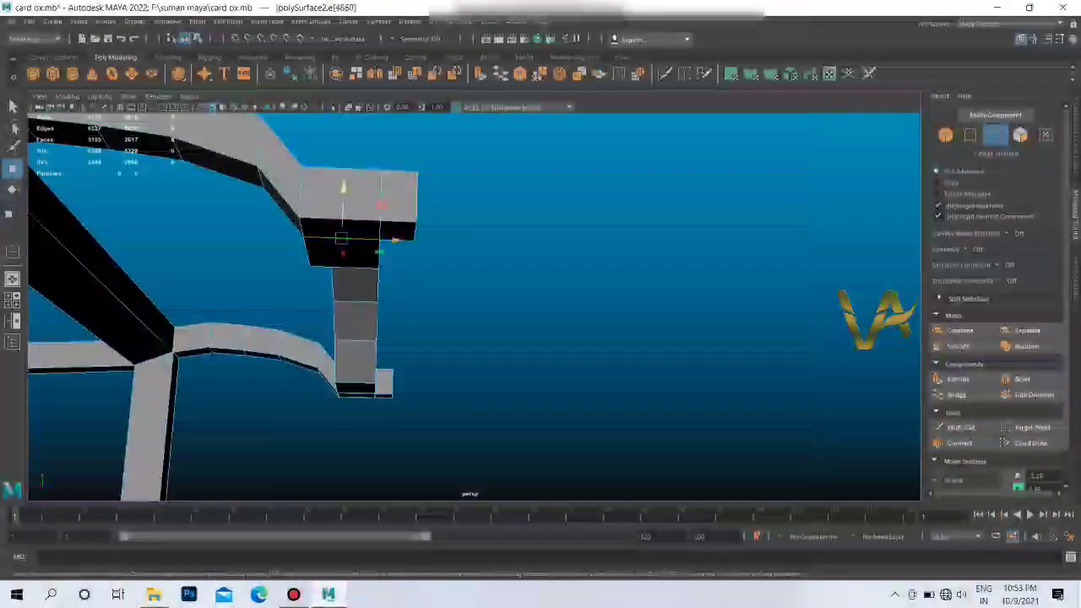
pyautogui.moveTo(355, 213); pyautogui.dragTo(355, 195, button='right')
pyautogui.click(340, 229)
pyautogui.keyDown('alt'); pyautogui.moveTo(341, 229); pyautogui.dragTo(376, 288); pyautogui.keyUp('alt')
pyautogui.keyDown('shift'); pyautogui.click(386, 326); pyautogui.keyUp('shift')
pyautogui.moveTo(386, 326)
pyautogui.keyDown('alt'); pyautogui.mouseDown()
pyautogui.moveTo(423, 319)
pyautogui.moveTo(382, 338)
pyautogui.mouseUp(); pyautogui.keyUp('alt')
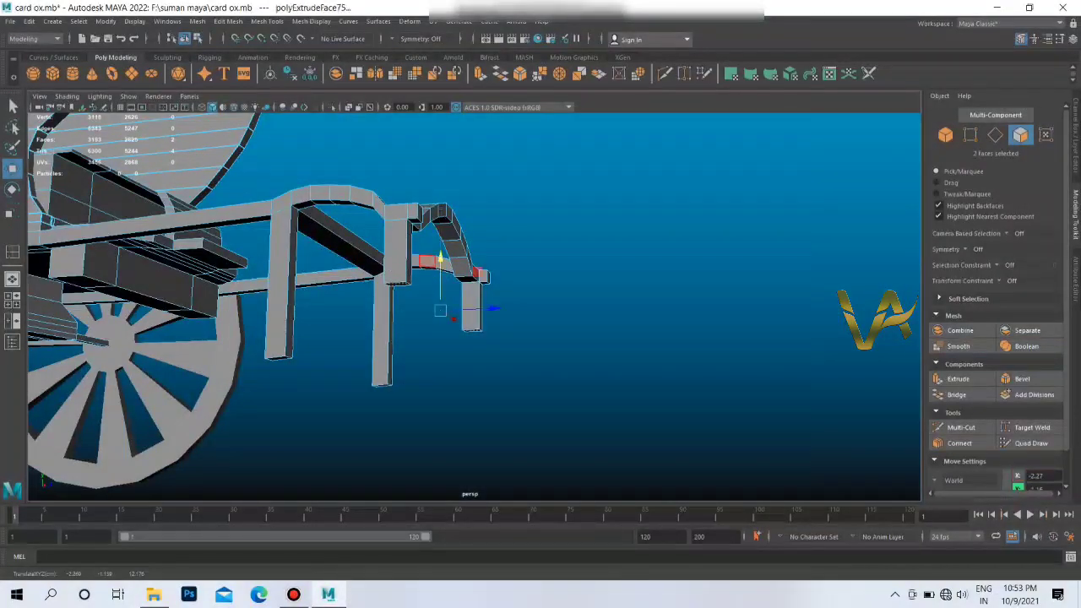
pyautogui.keyDown('alt'); pyautogui.moveTo(381, 338); pyautogui.dragTo(494, 291); pyautogui.keyUp('alt')
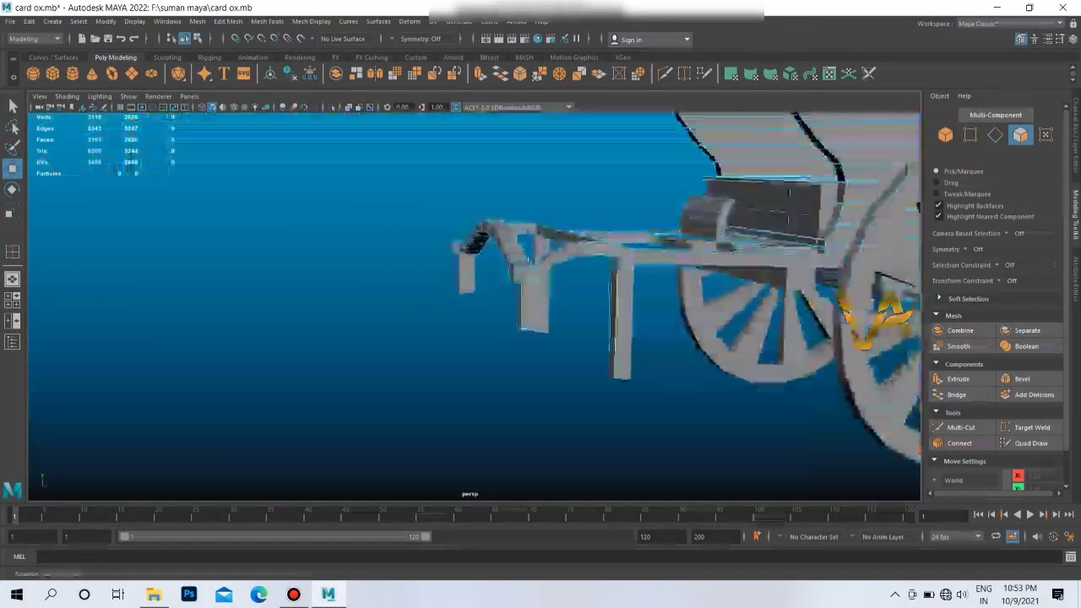
pyautogui.rightClick(494, 291)
pyautogui.scroll(-3, 494, 338)
# Step: Orbit and zoom around the finished cart, reviewing the wheel and shafts from front, side, below and rear
pyautogui.scroll(-3, 494, 338)
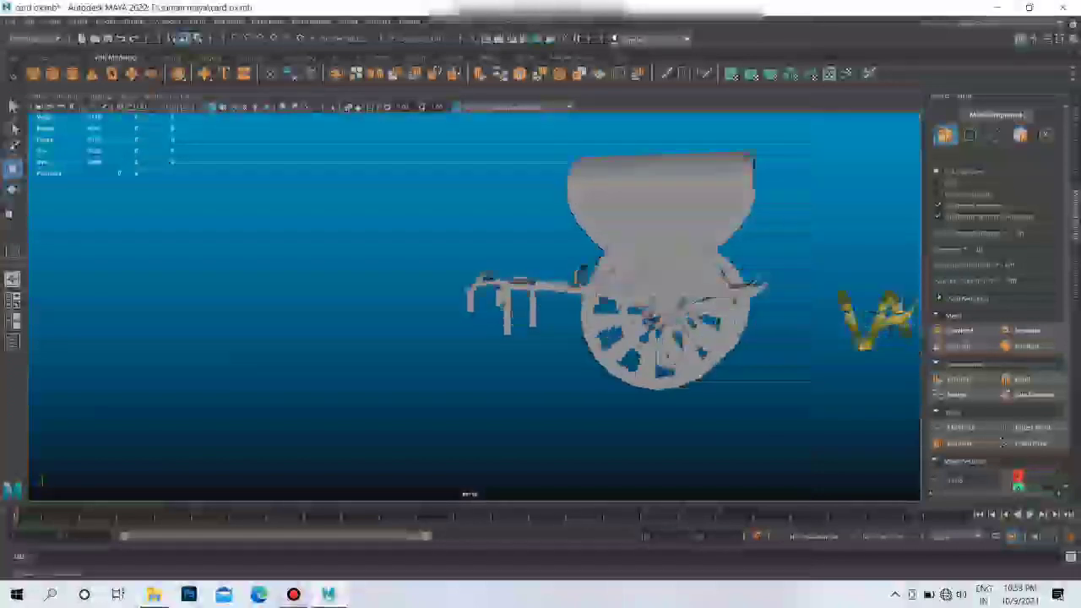
pyautogui.keyDown('alt'); pyautogui.moveTo(494, 338); pyautogui.dragTo(405, 338); pyautogui.keyUp('alt')
pyautogui.keyDown('alt'); pyautogui.moveTo(456, 296); pyautogui.dragTo(338, 296); pyautogui.keyUp('alt')
pyautogui.scroll(3, 338, 296)
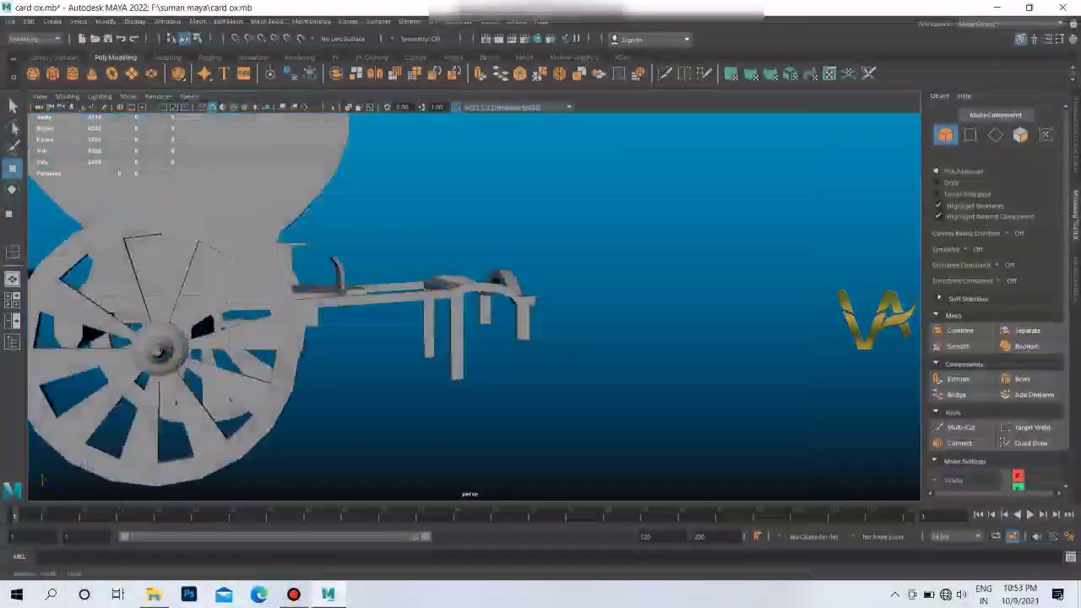
pyautogui.scroll(1, 338, 295)
pyautogui.keyDown('alt'); pyautogui.moveTo(473, 338); pyautogui.dragTo(440, 338); pyautogui.keyUp('alt')
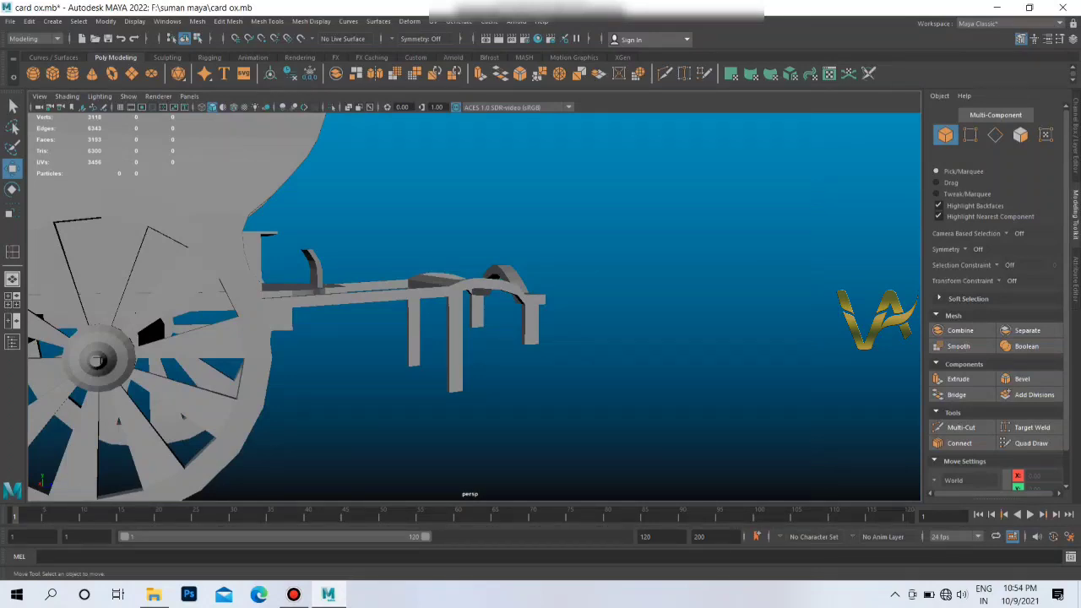
pyautogui.keyDown('alt'); pyautogui.moveTo(473, 337); pyautogui.dragTo(473, 279); pyautogui.keyUp('alt')
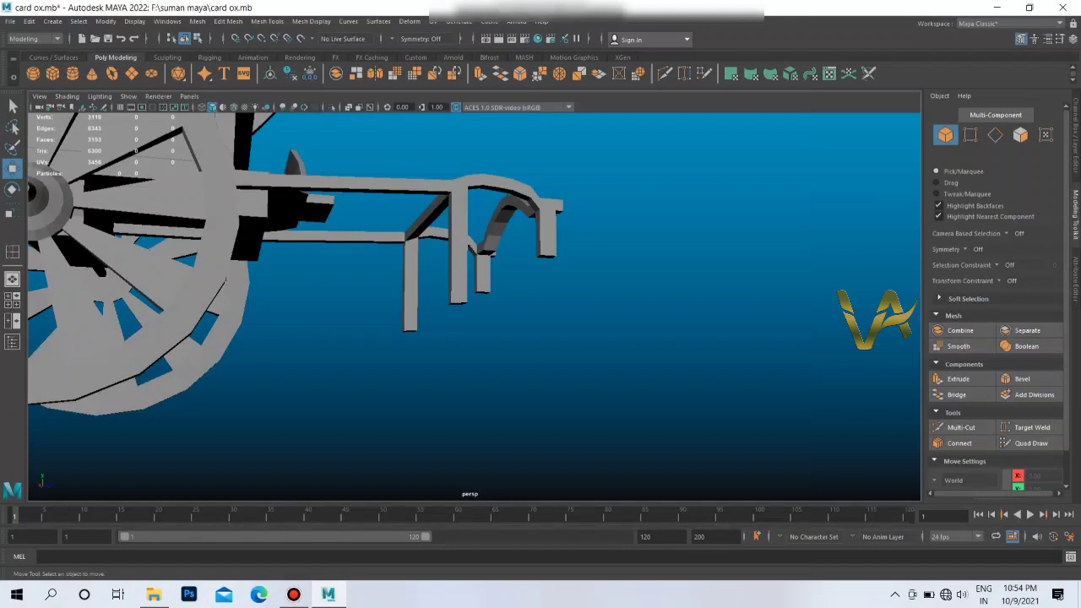
pyautogui.scroll(-5, 473, 304)
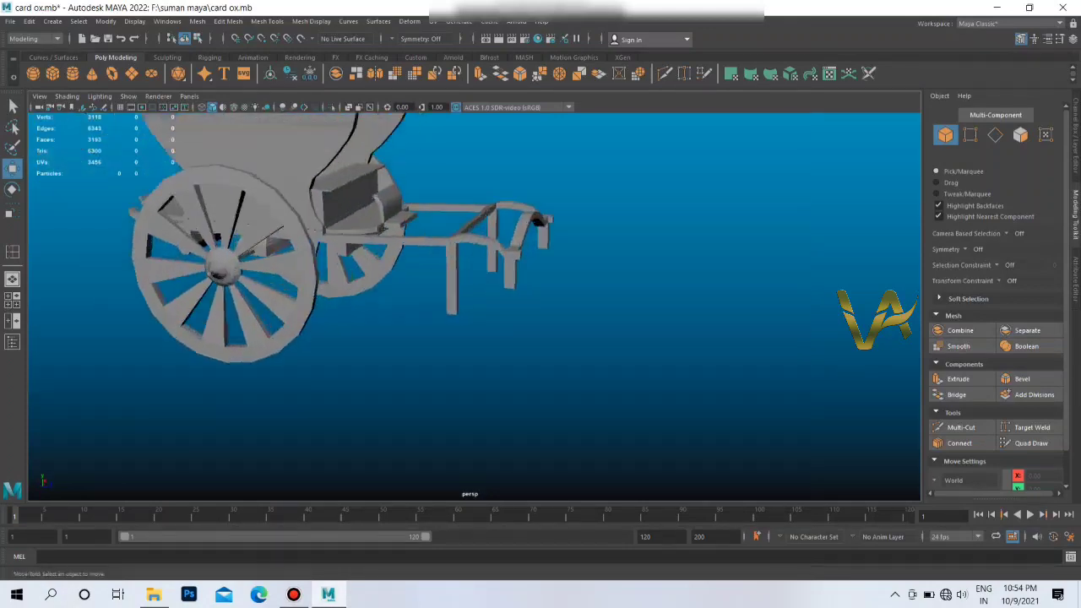
pyautogui.keyDown('alt'); pyautogui.moveTo(338, 296); pyautogui.dragTo(591, 296); pyautogui.keyUp('alt')
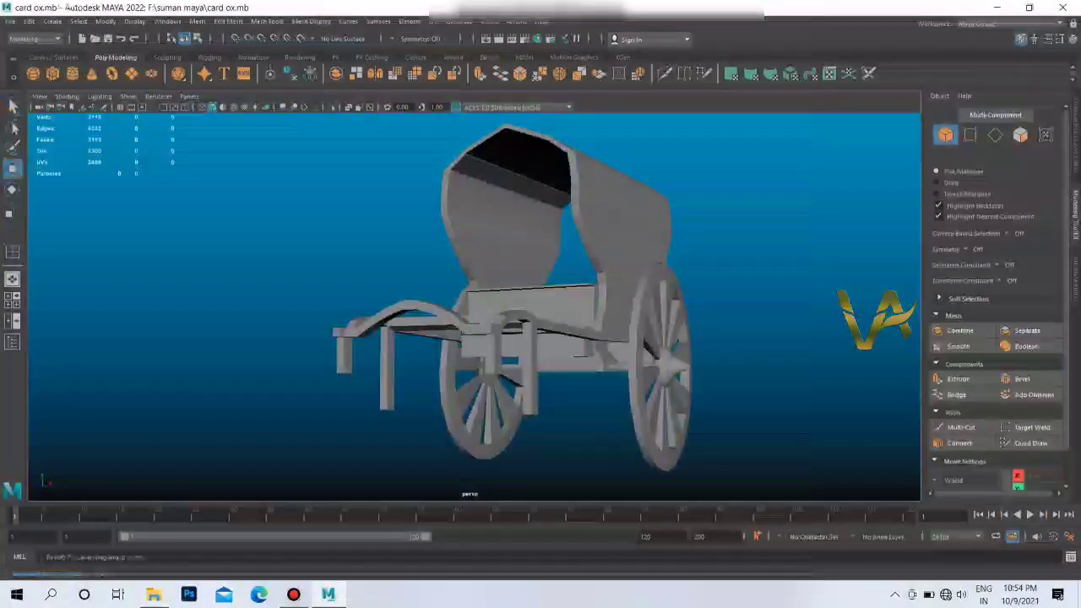